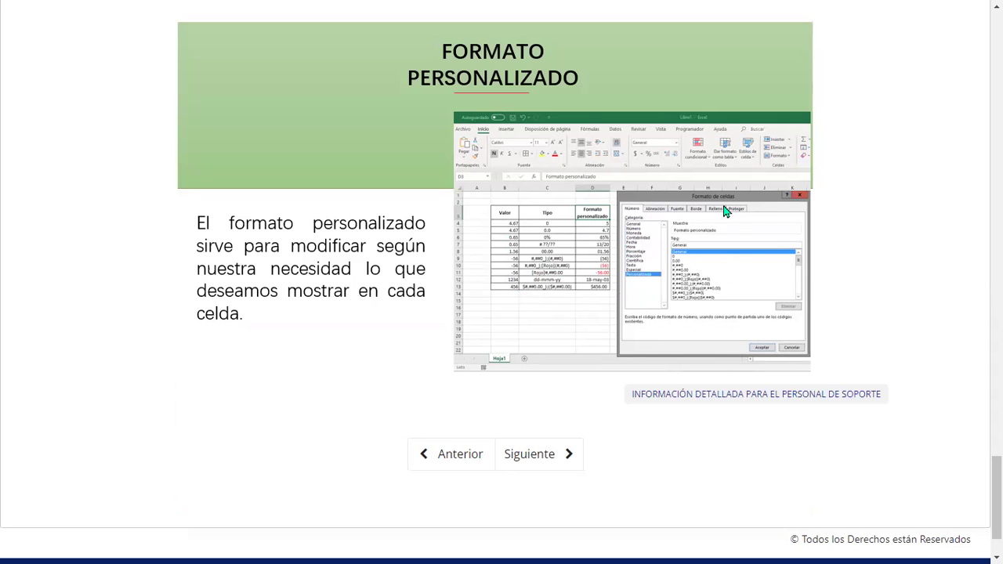
Go to the next course unit, 1.7 - Formatos propios y personalizados de Excel, and play its video.
scroll(772, 237, down, 1)
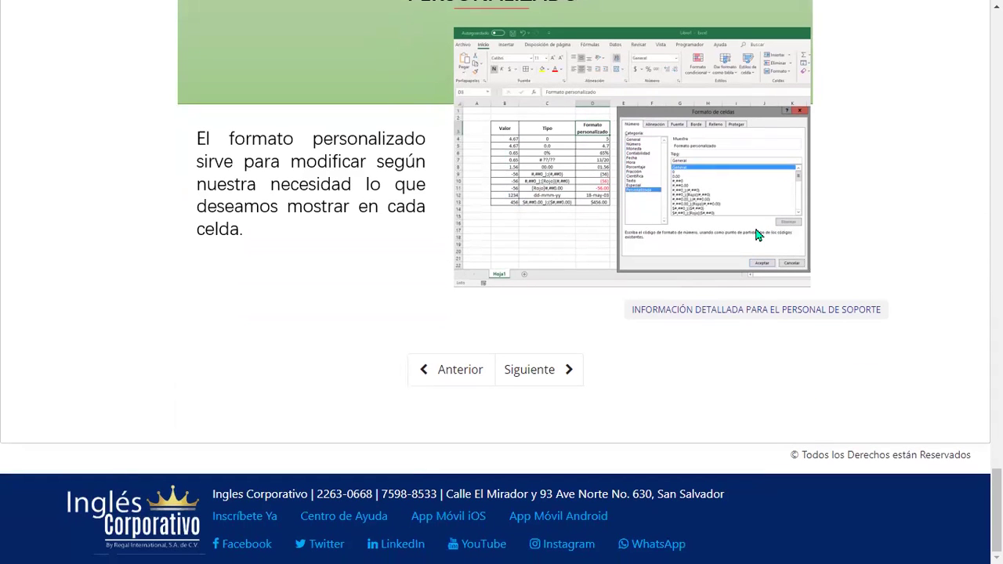
click(534, 372)
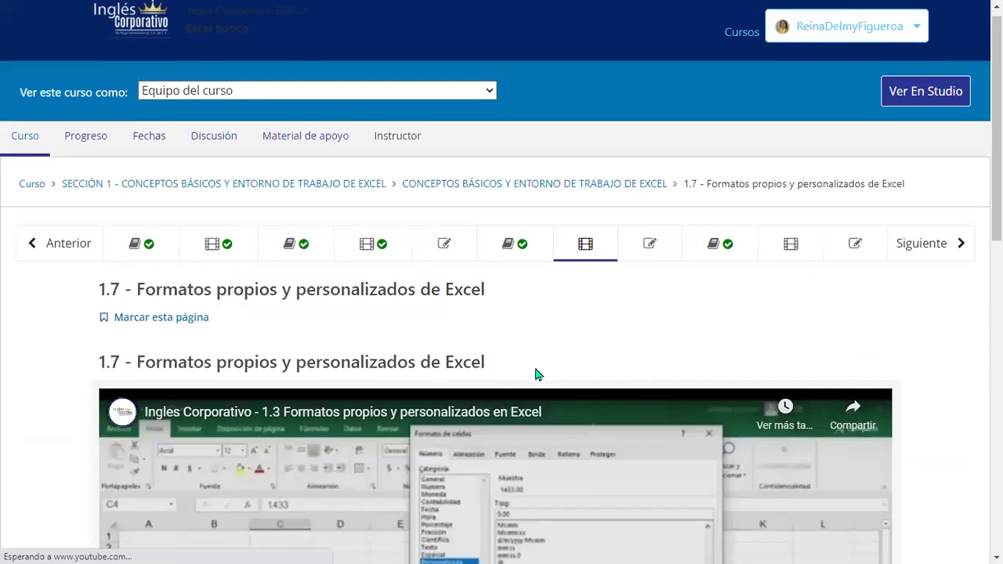
scroll(537, 374, down, 3)
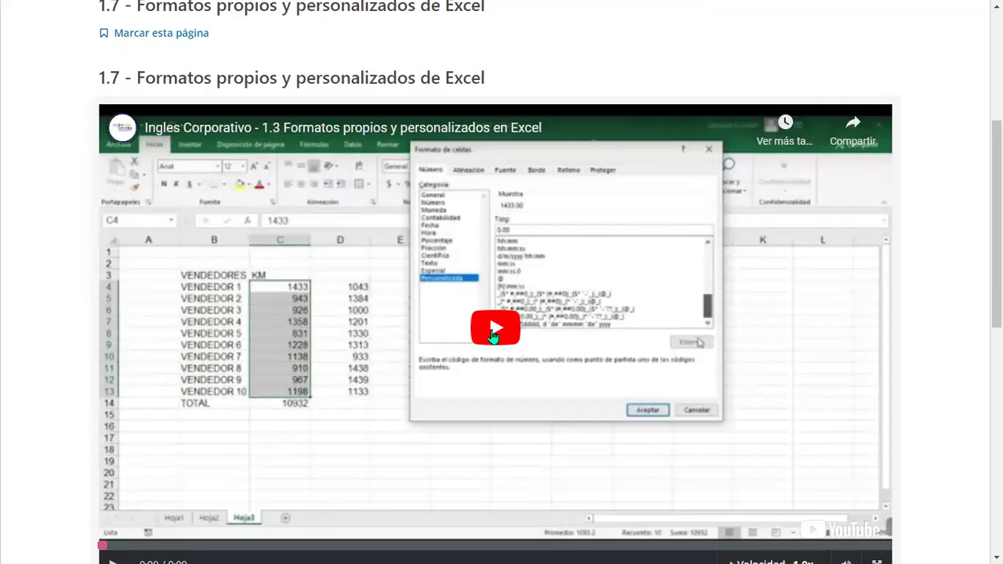
click(509, 329)
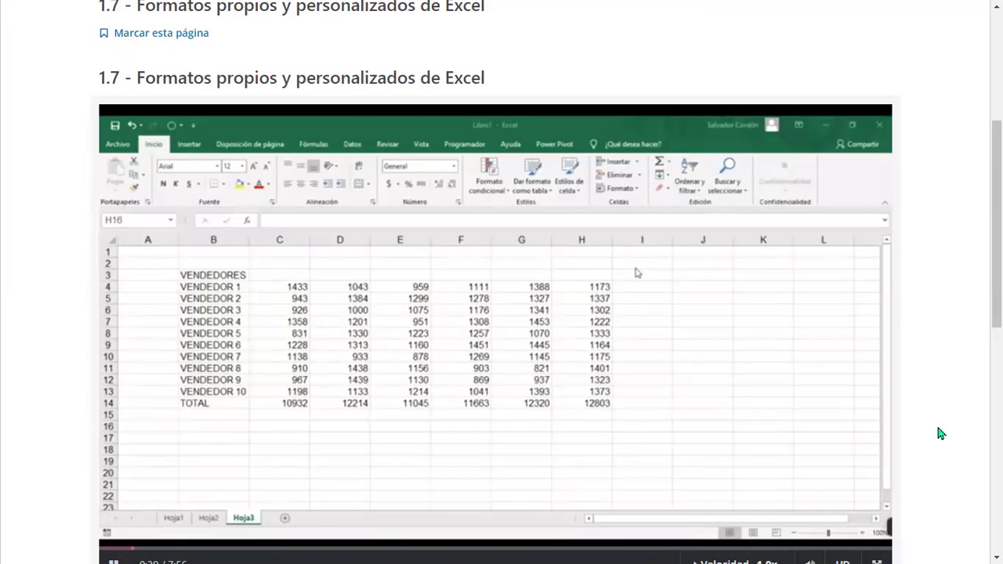
mouse_move(819, 312)
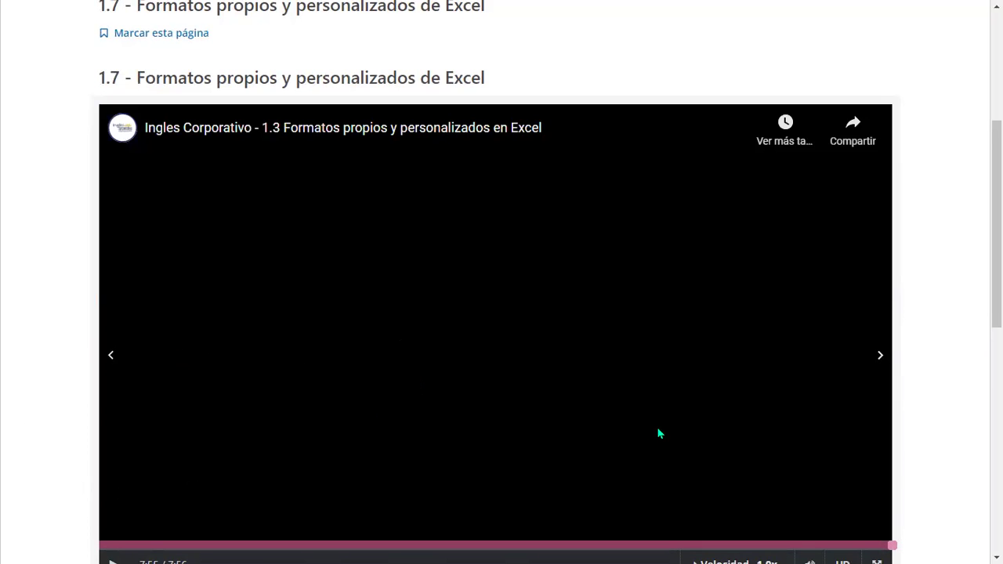
Download the lesson's exercise workbook and save it as 1.3 Formatos propios y personalizados en Excel.xlsx in the Jue 070722 folder.
scroll(499, 418, down, 3)
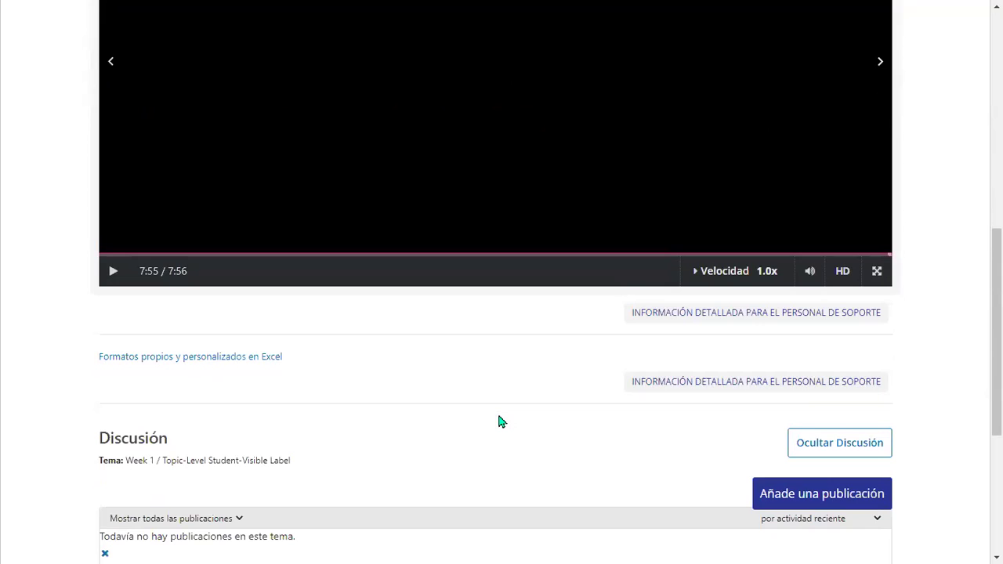
scroll(499, 421, down, 2)
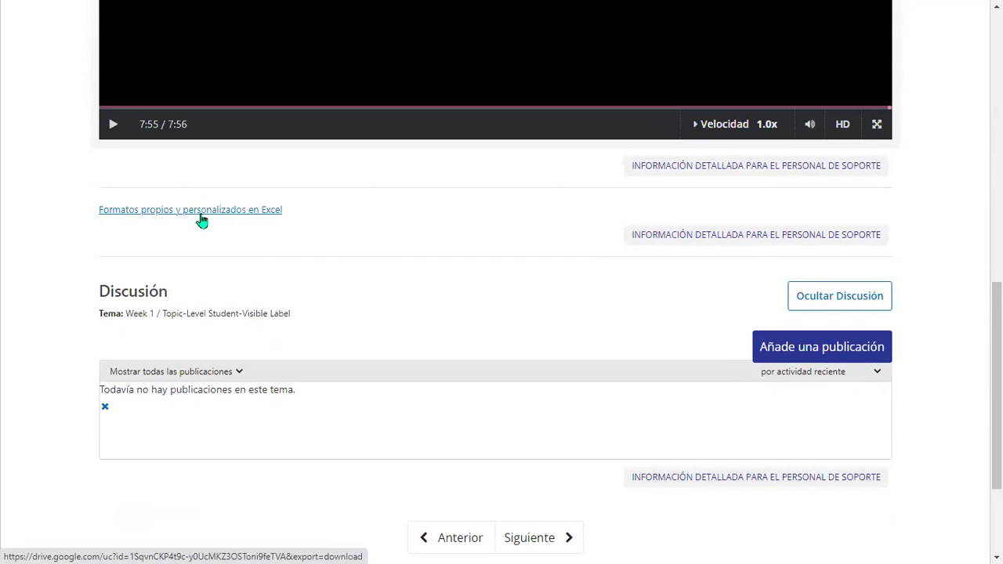
click(201, 222)
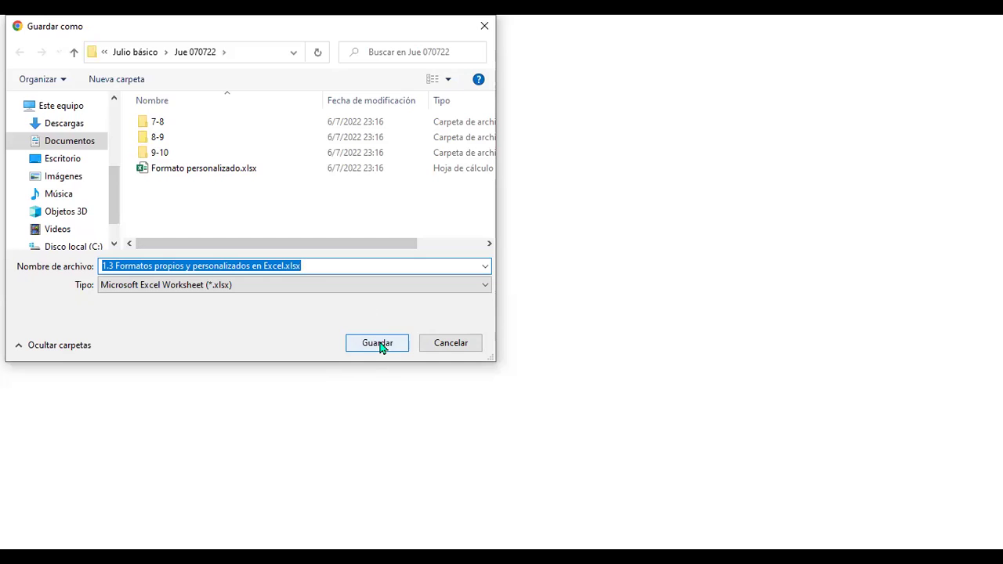
key(Return)
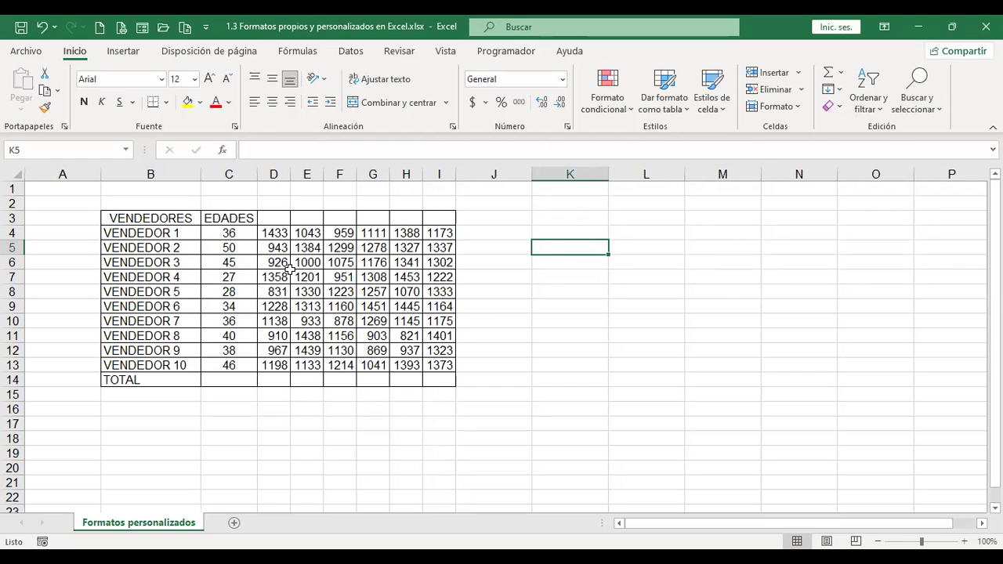
In Excel, review the cell format settings for B3 and B4, covering number, alignment, font, border, fill and protection.
click(162, 219)
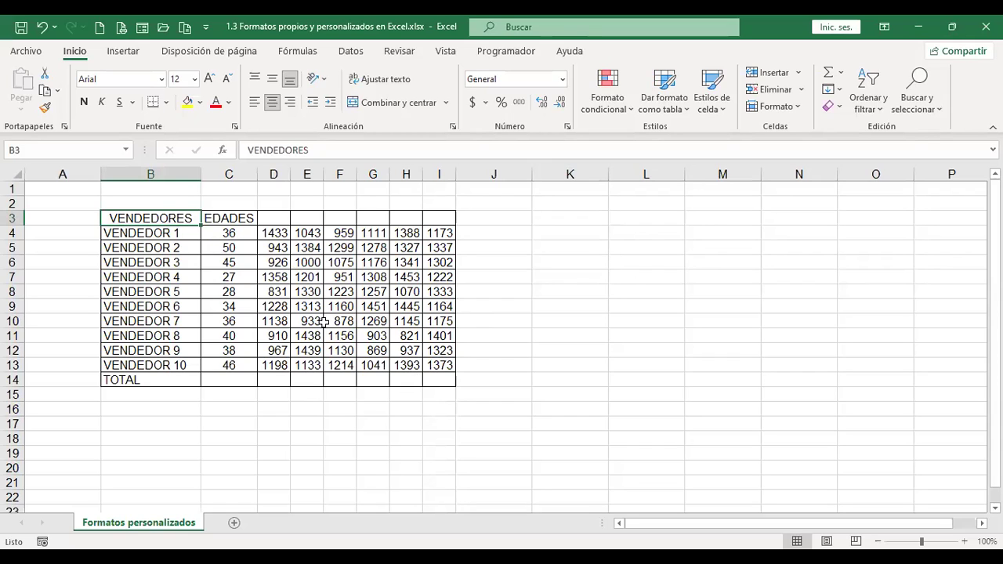
key(ctrl+1)
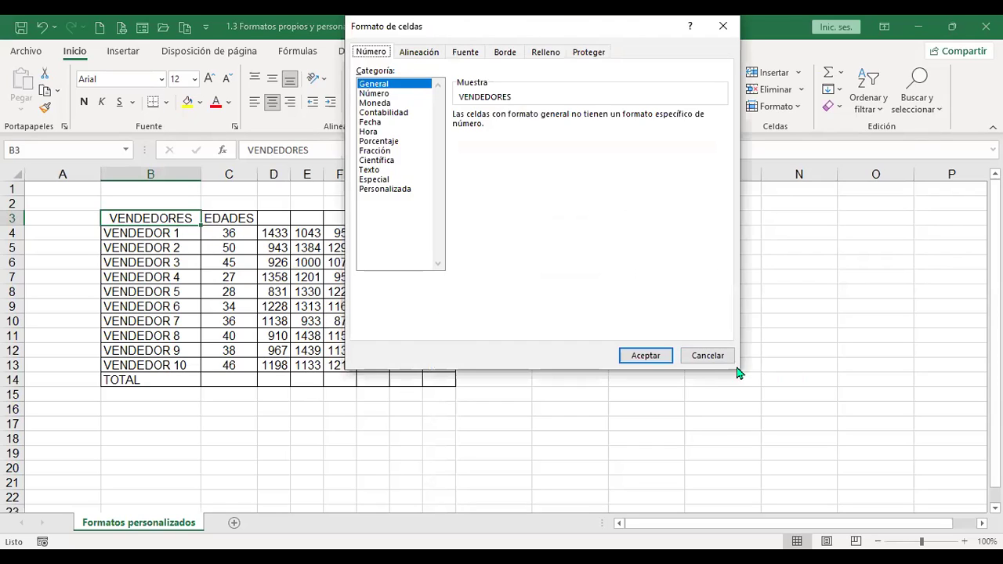
click(154, 232)
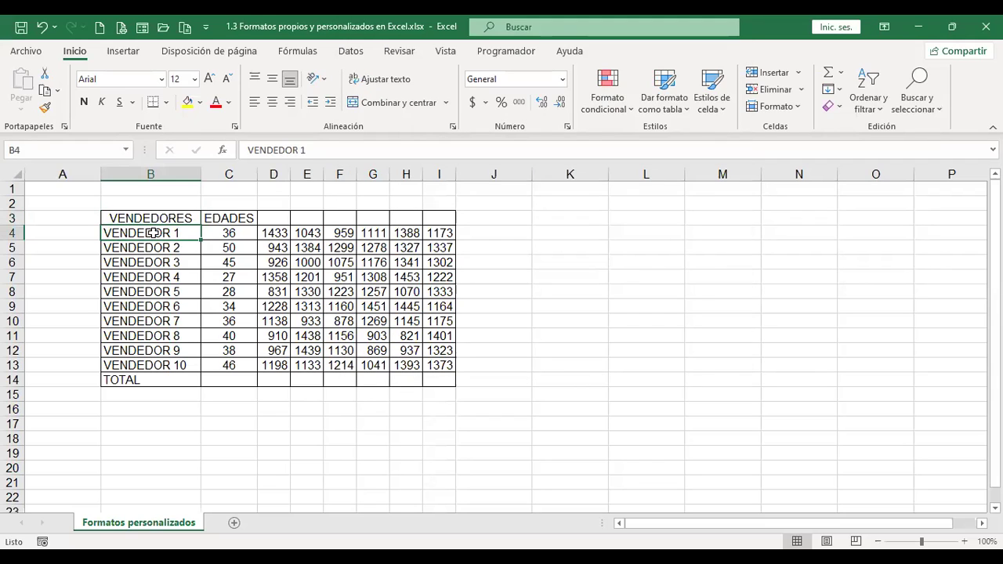
key(ctrl+1)
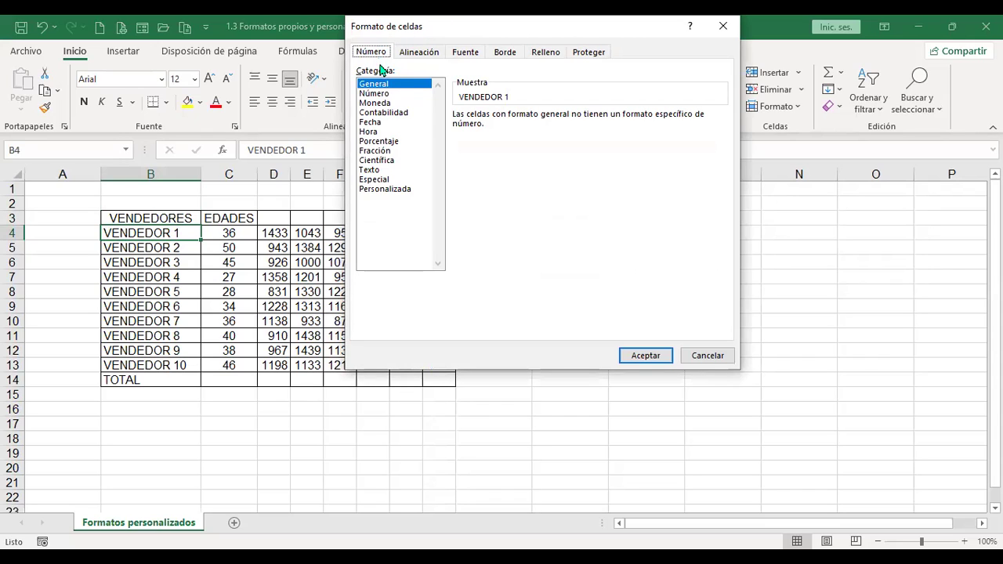
click(411, 54)
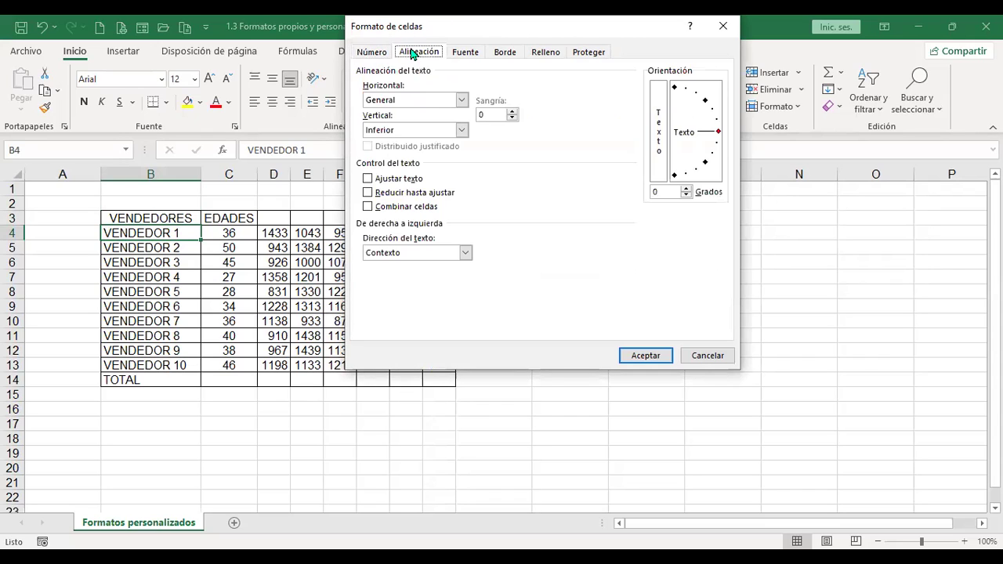
click(471, 53)
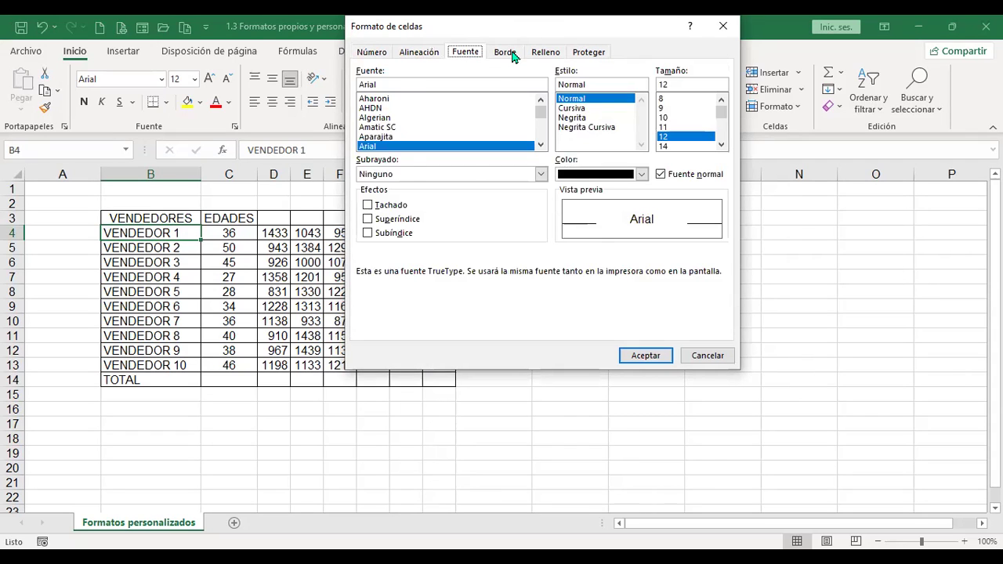
click(507, 53)
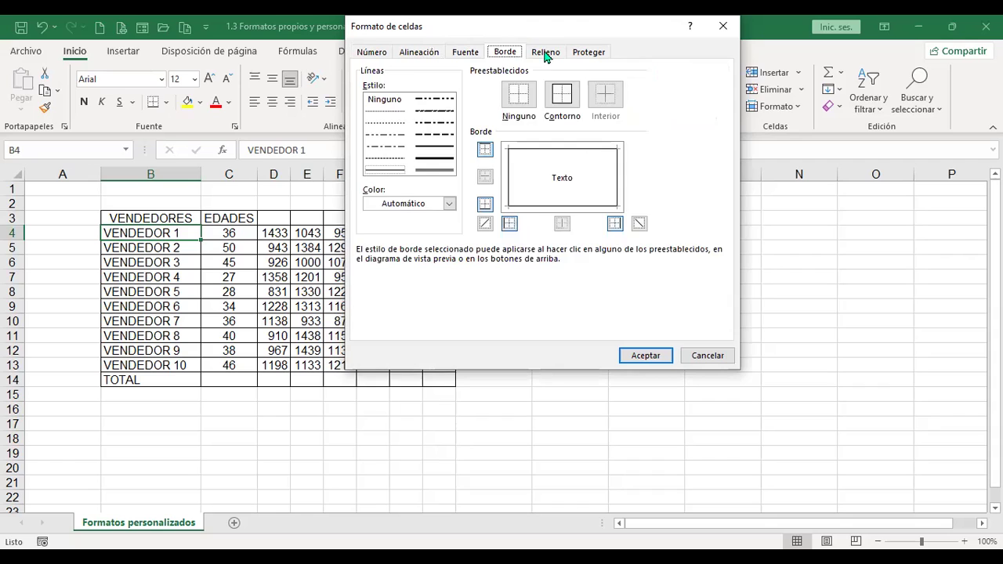
click(546, 54)
click(595, 55)
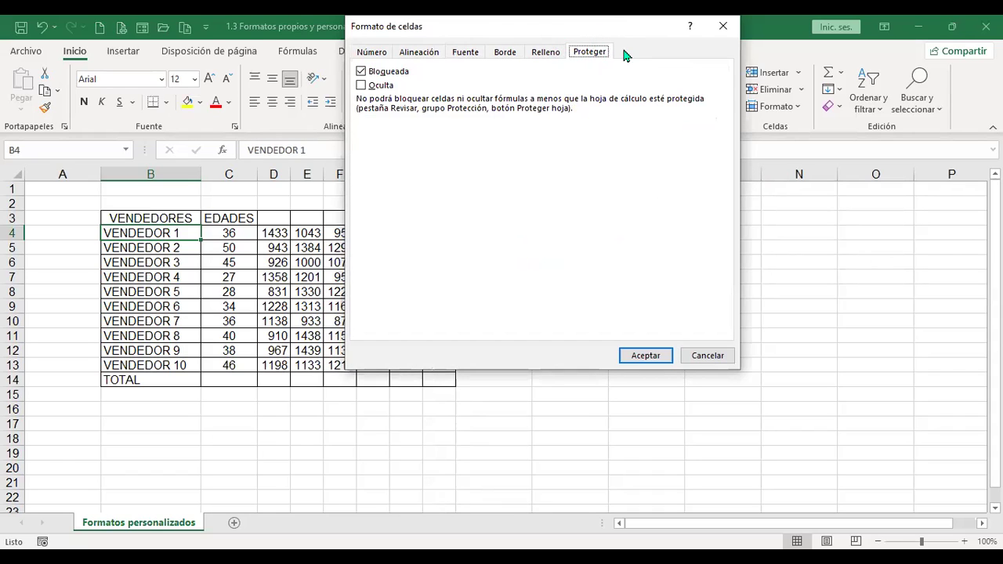
click(714, 357)
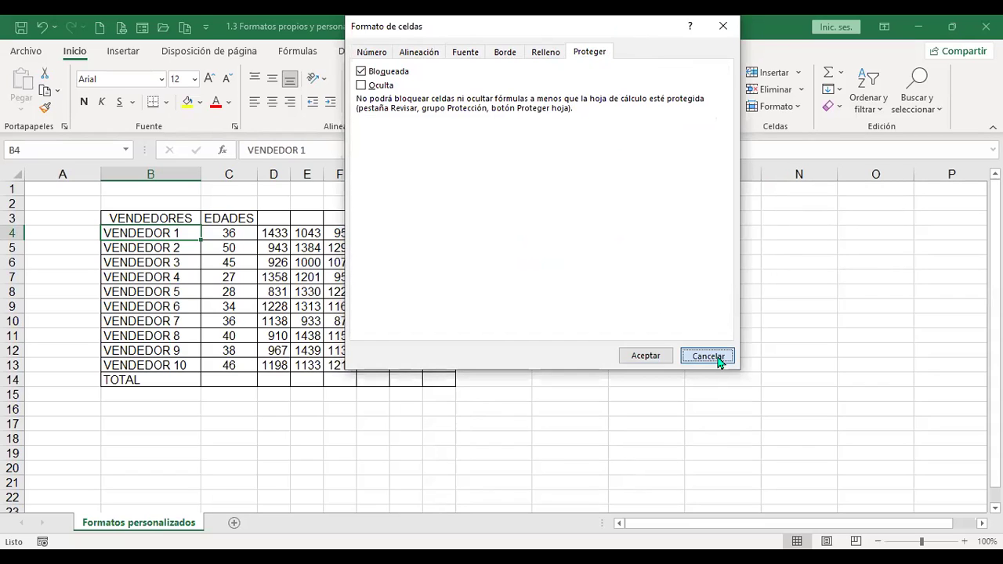
Examine the number format categories for the VENDEDORES header and the list of available number formats for cell K3.
click(169, 217)
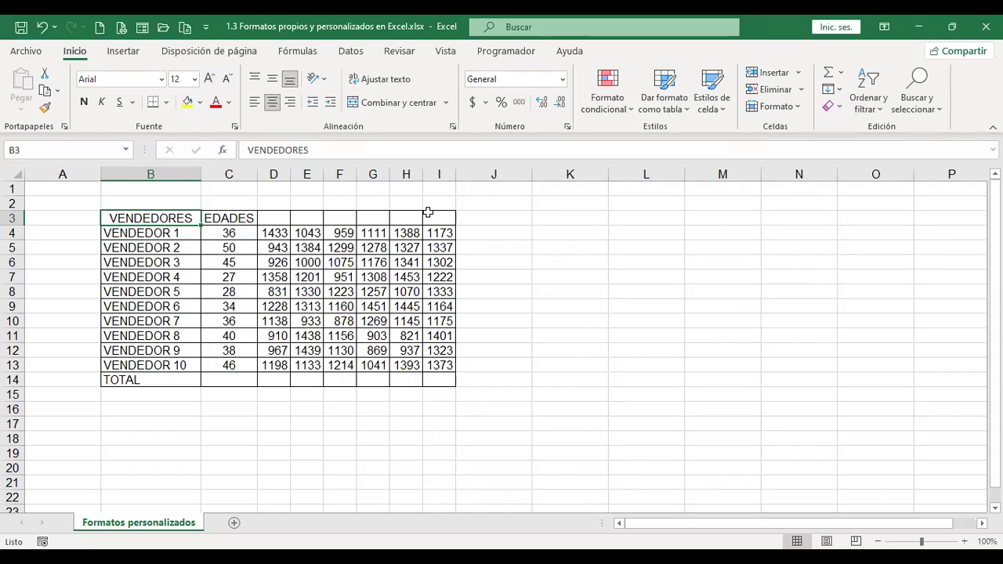
key(ctrl+1)
click(371, 52)
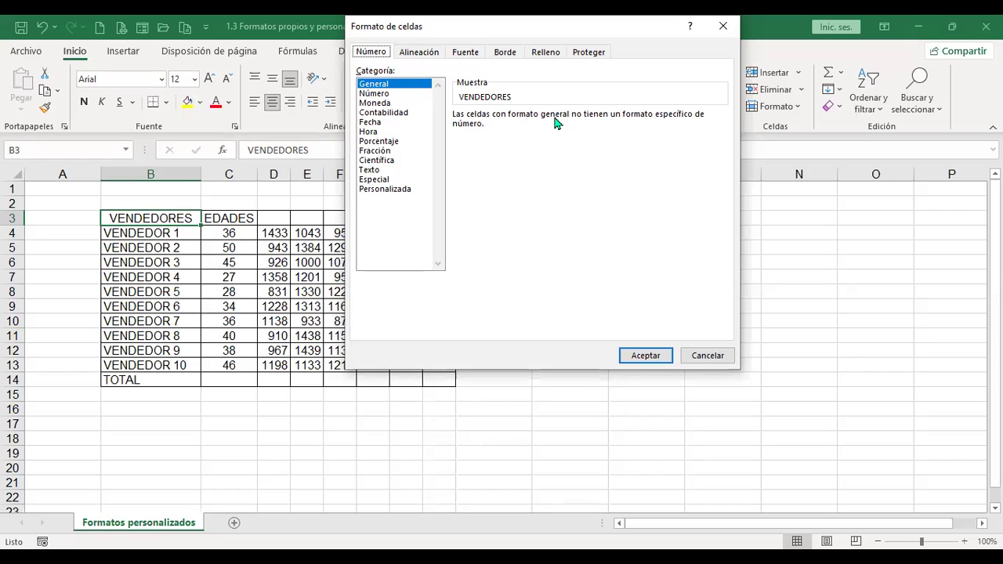
click(708, 355)
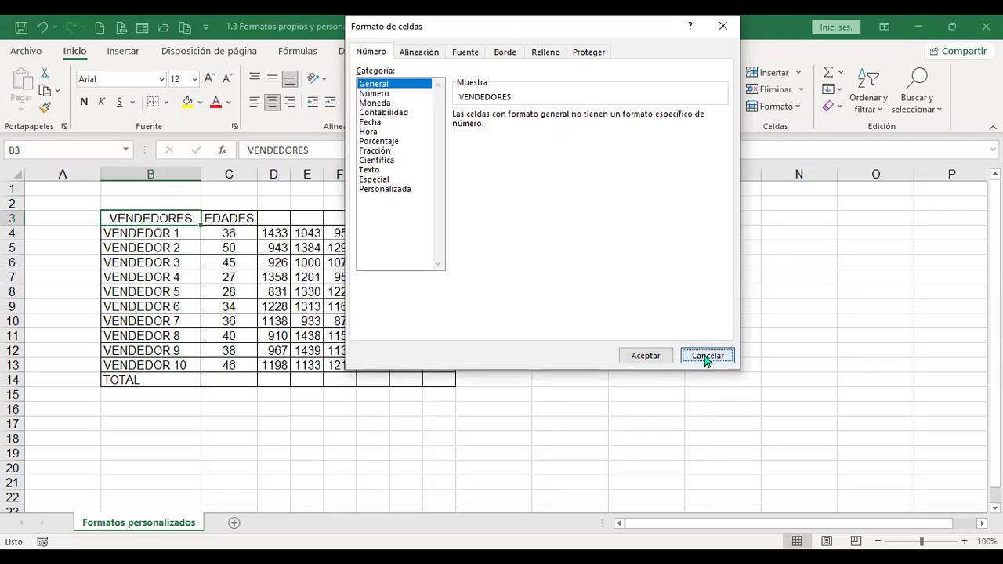
click(535, 219)
click(506, 80)
key(BackSpace)
key(alt+Down)
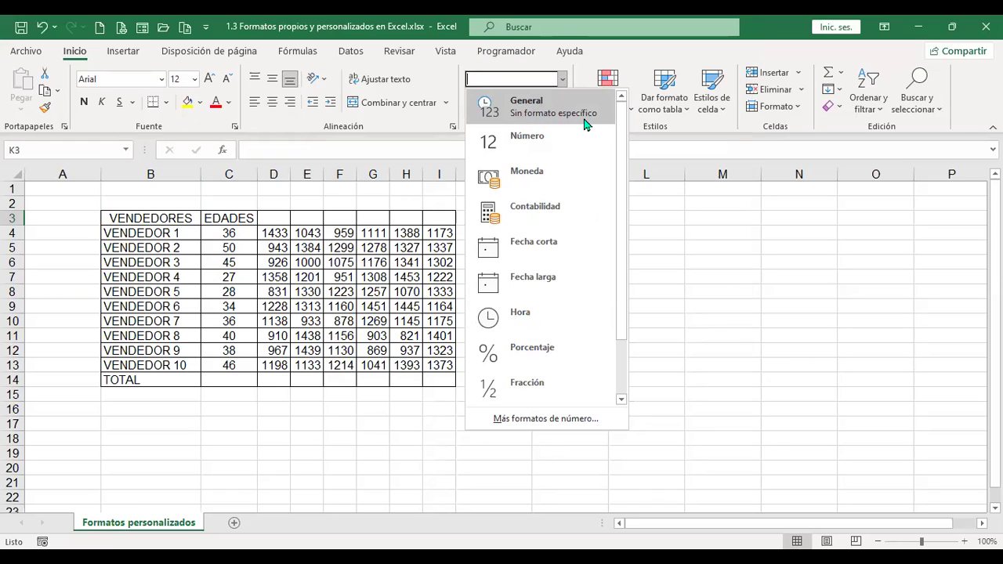
Inspect the Número format's decimal, thousands separator and negative number options for cell B4 without applying them.
click(172, 233)
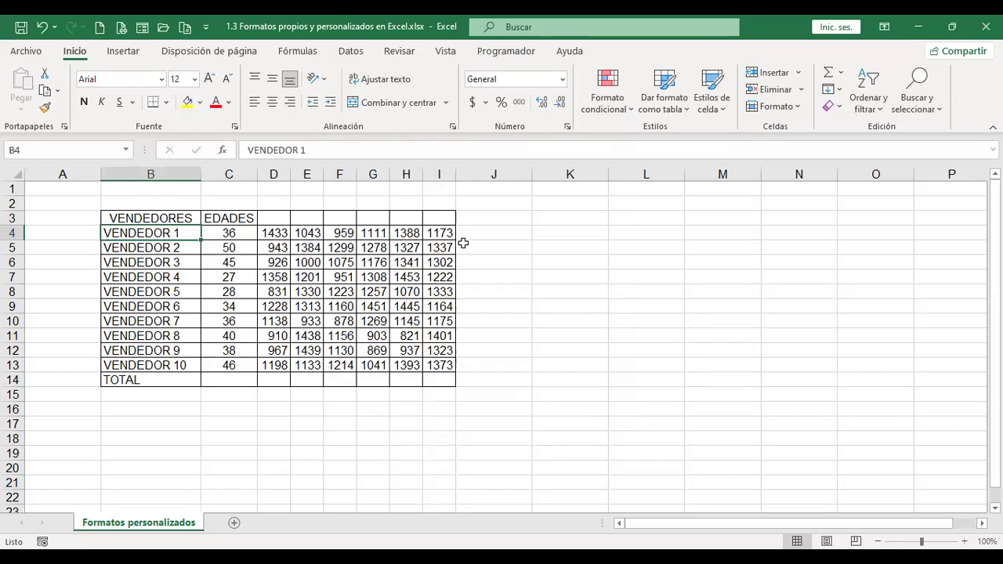
key(ctrl+1)
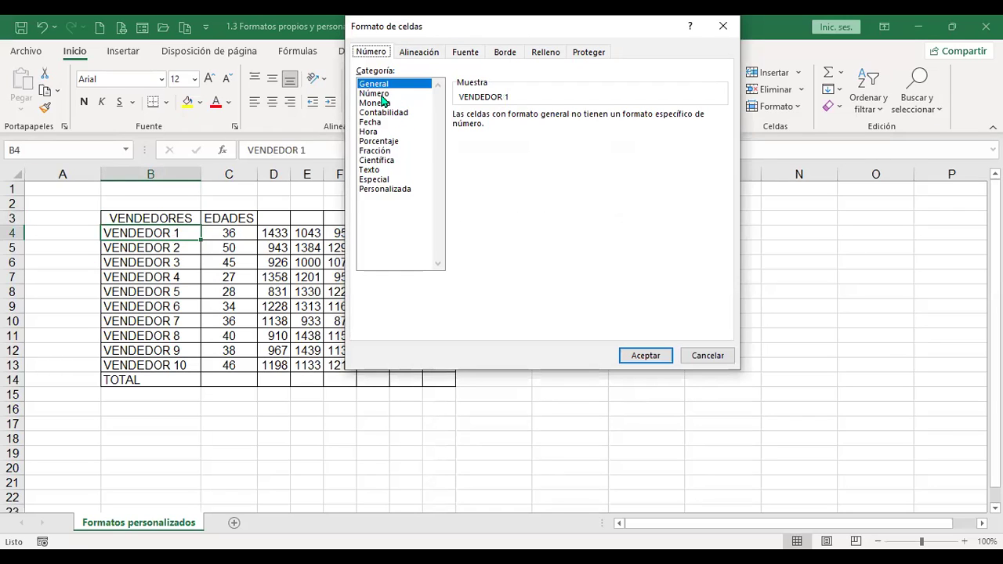
click(380, 95)
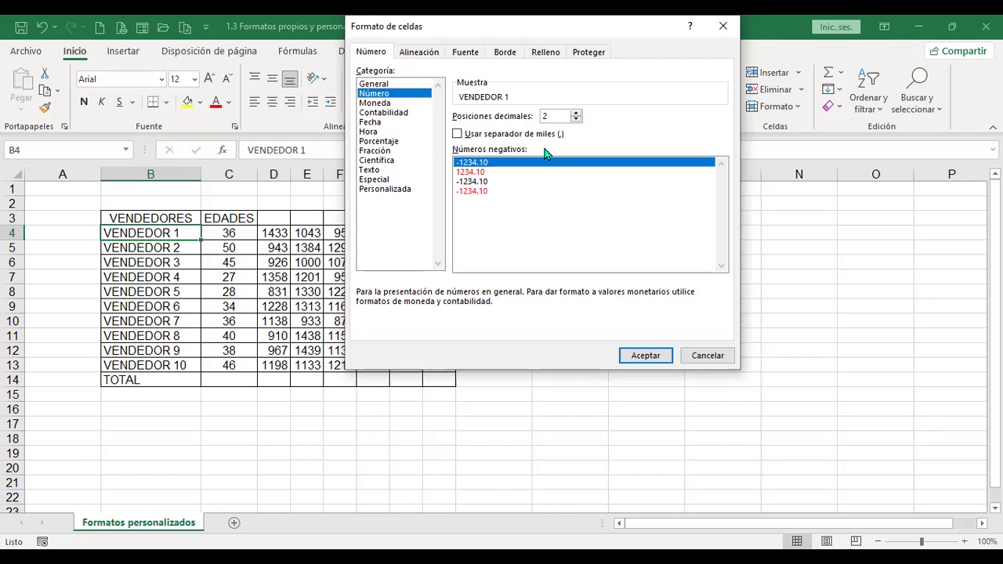
click(713, 359)
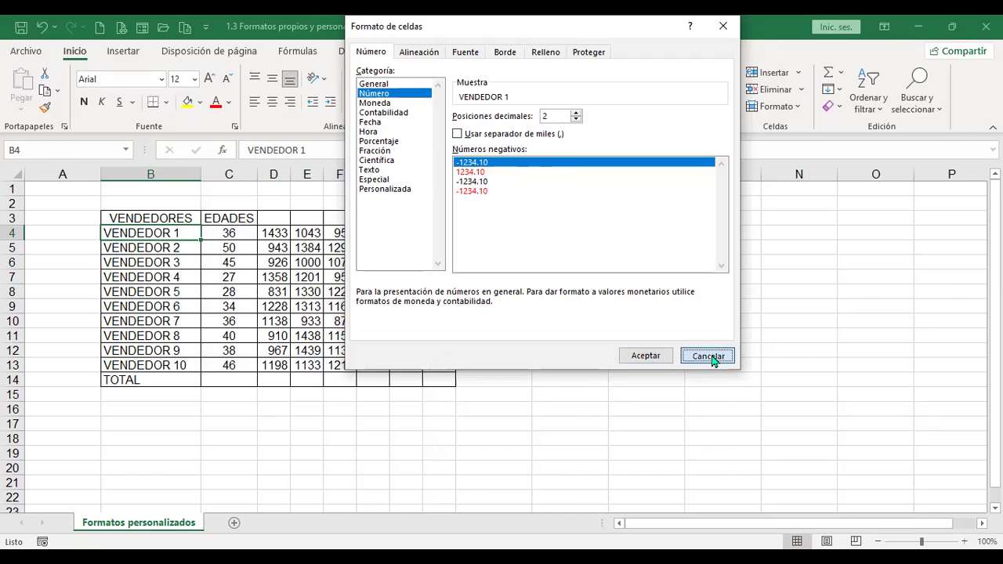
Check the current number format of several values across the sellers table, including C4, D4, E11 and E6.
click(249, 230)
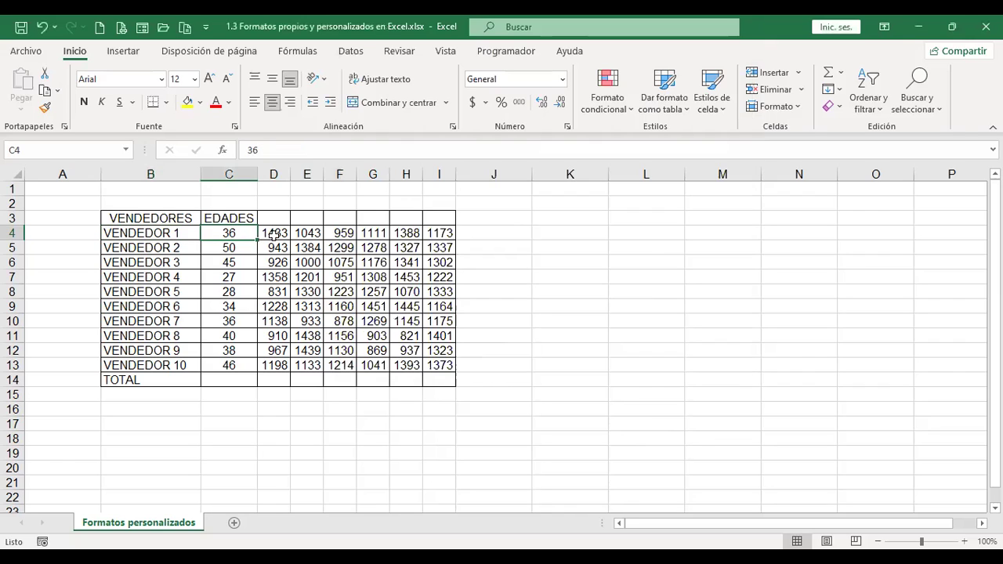
click(284, 234)
click(434, 272)
click(373, 302)
click(333, 335)
click(298, 338)
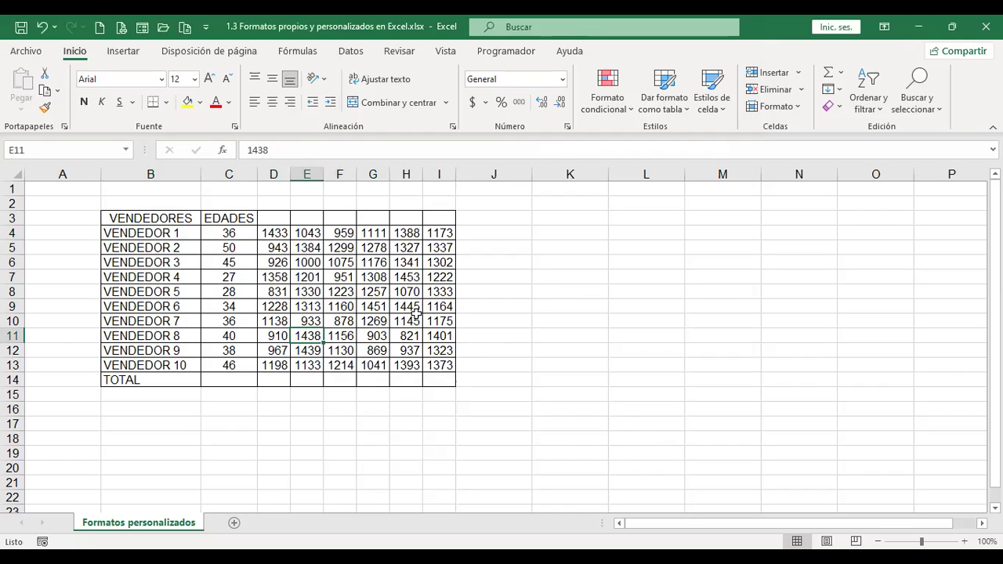
click(310, 265)
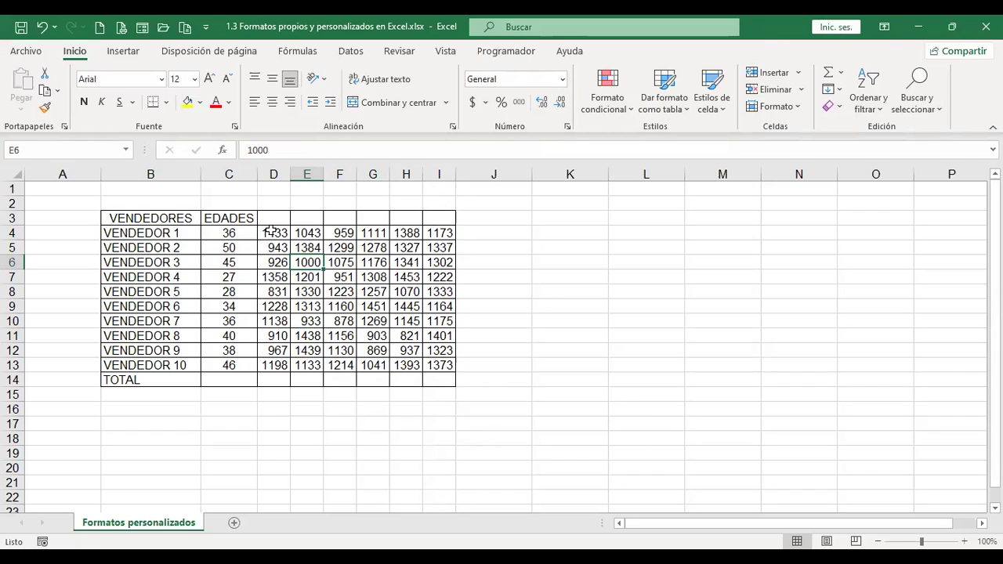
Format D4:D13 as Número with 2 decimal places and a thousands separator.
drag(269, 232, 273, 357)
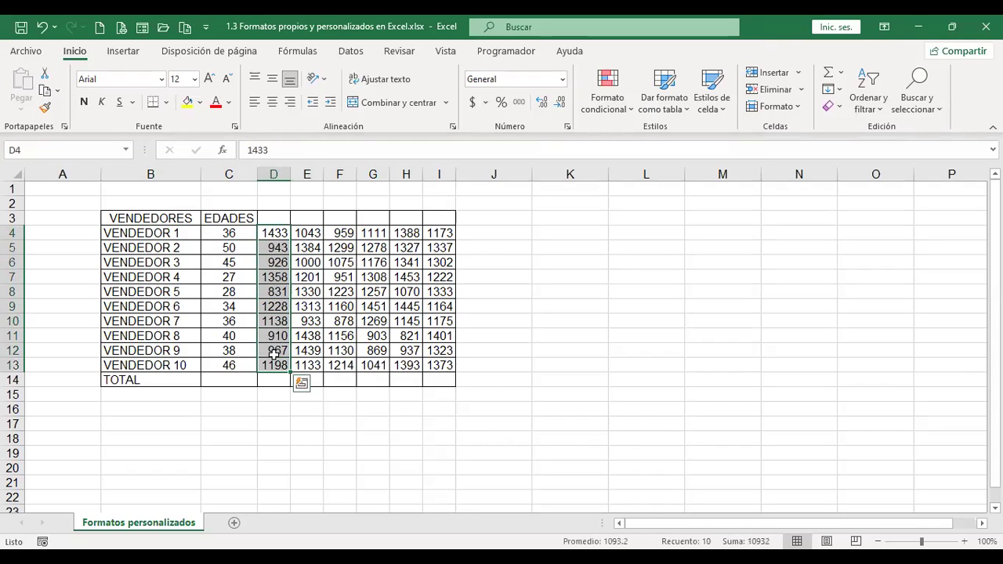
key(ctrl+1)
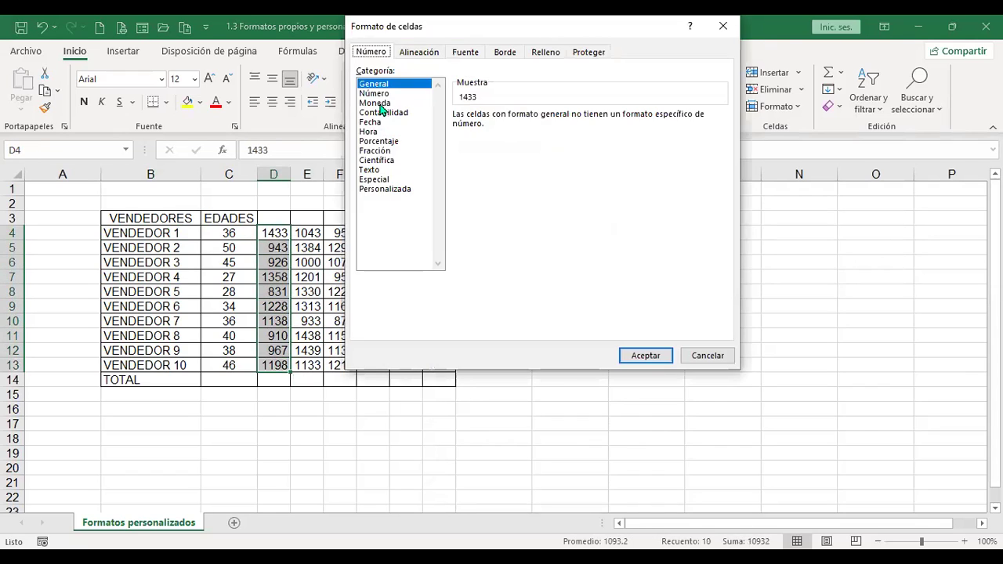
click(376, 93)
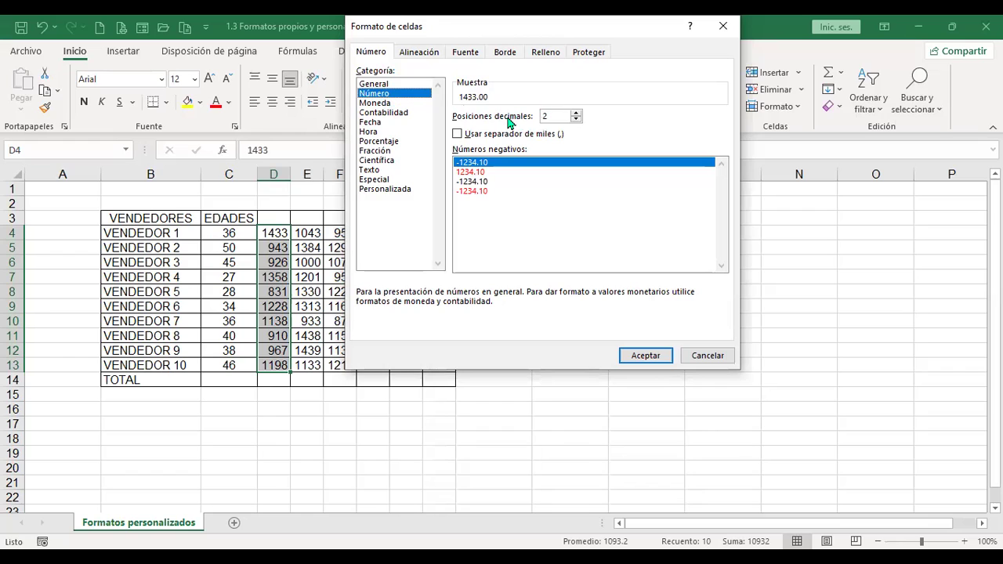
click(458, 134)
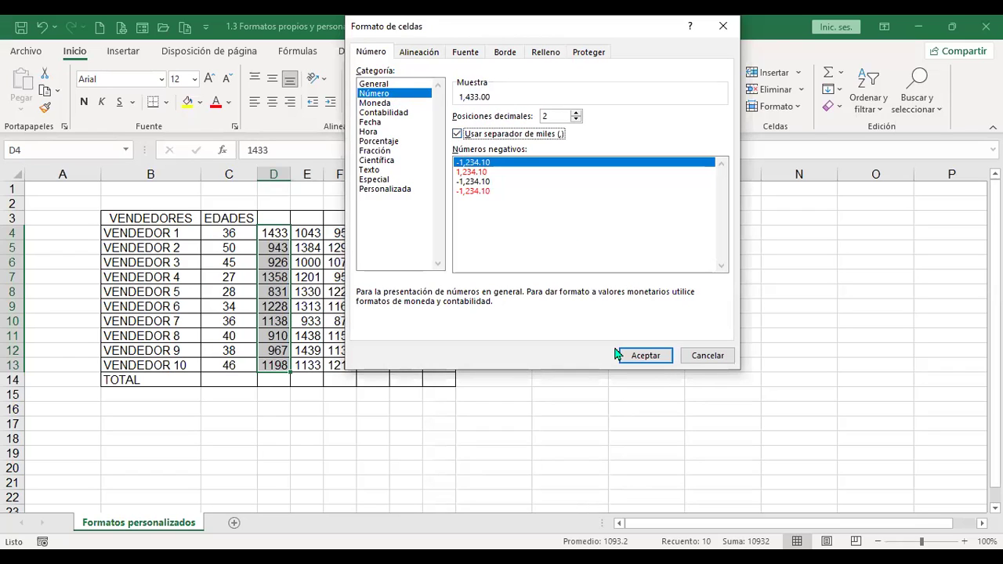
click(654, 356)
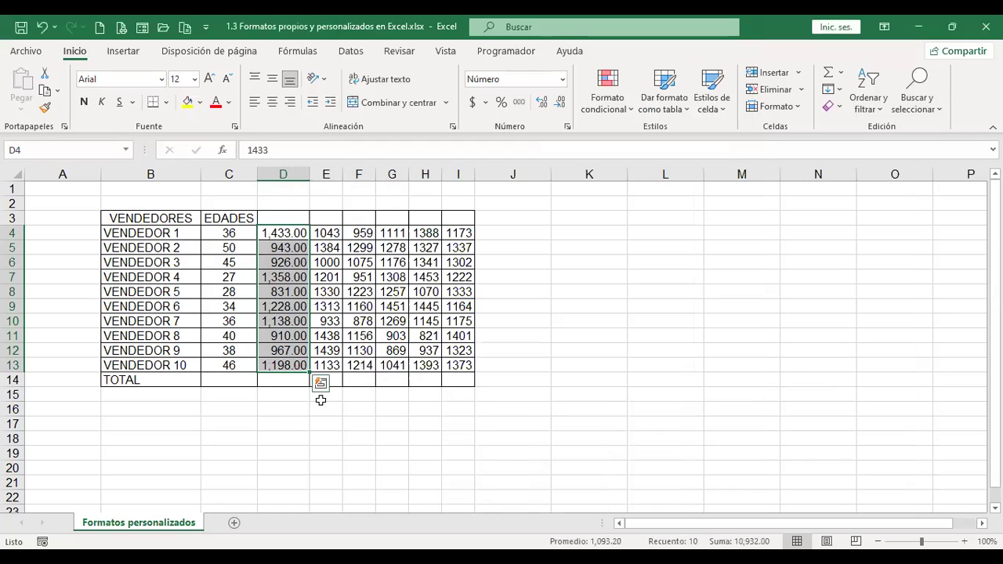
click(328, 232)
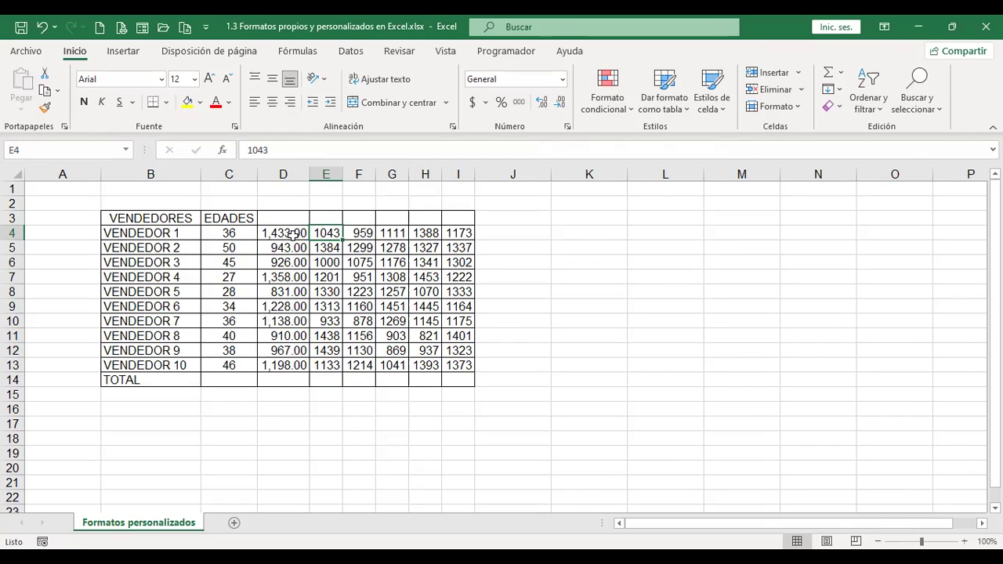
Format cell D4 as Moneda with 2 decimal places and the $ symbol.
drag(292, 232, 292, 365)
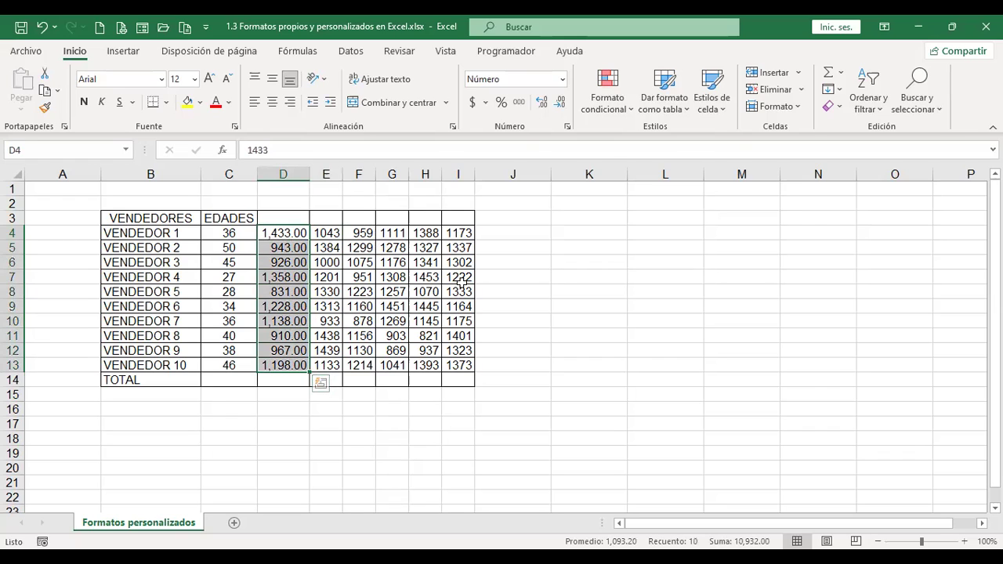
click(298, 234)
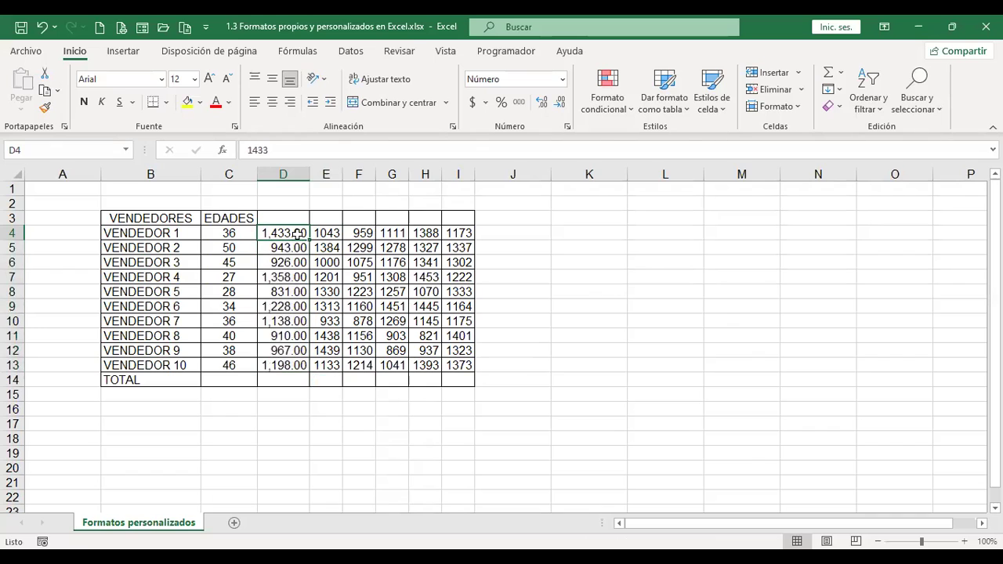
key(ctrl+1)
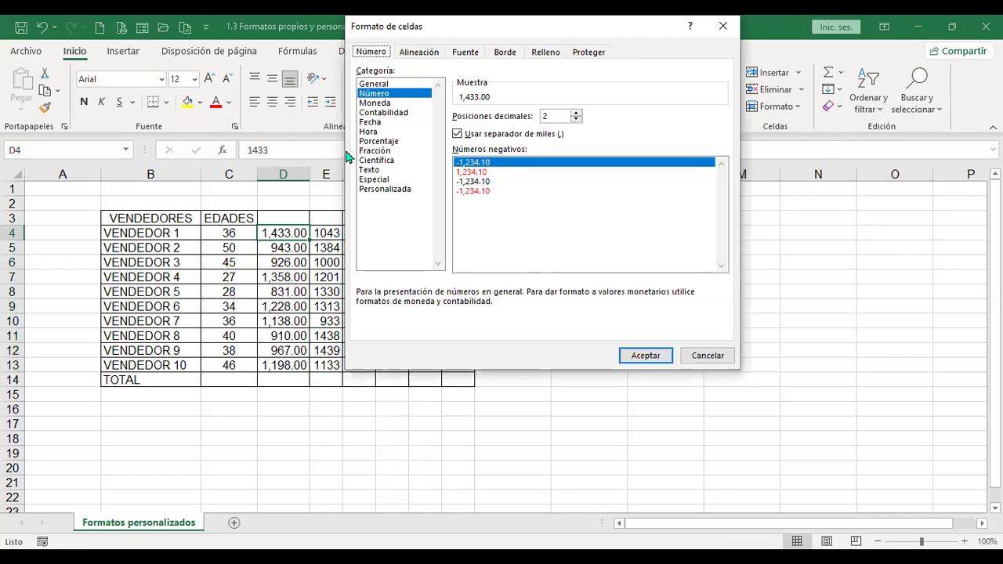
click(383, 103)
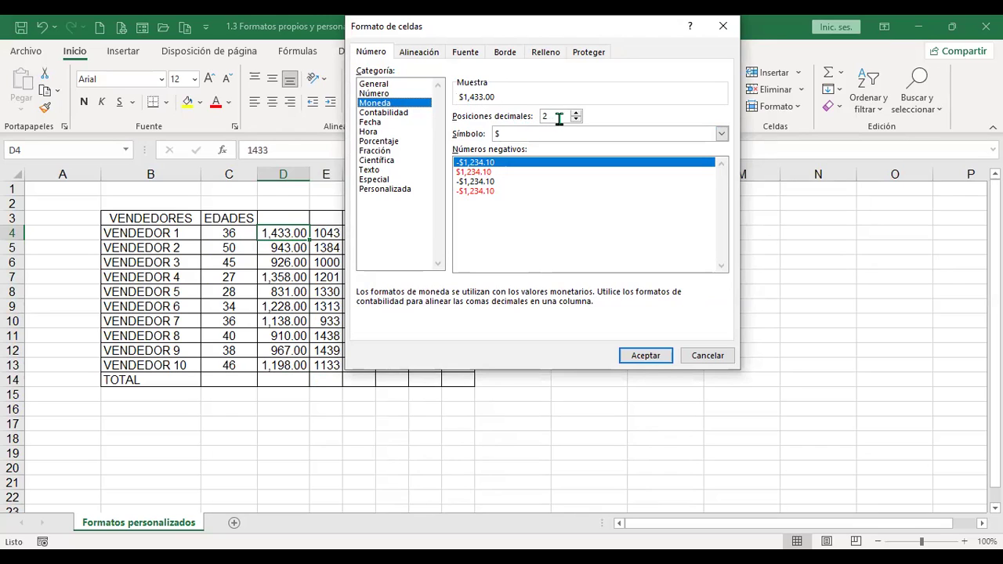
click(722, 135)
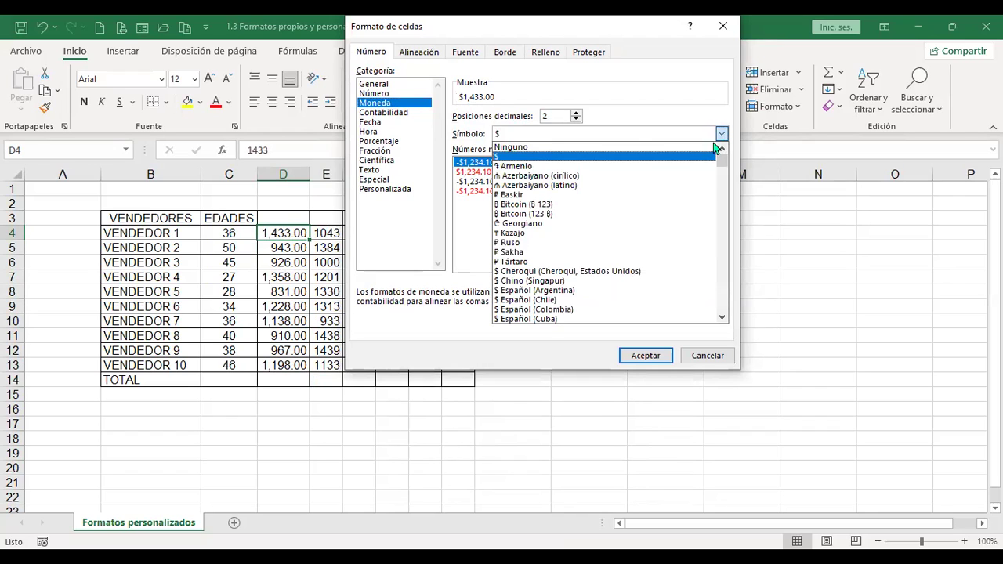
click(612, 119)
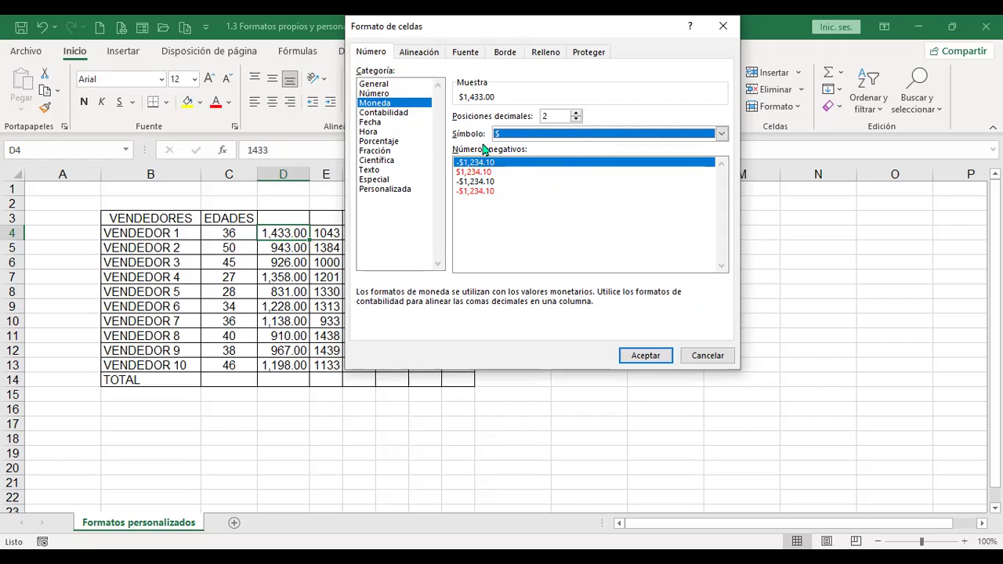
click(647, 357)
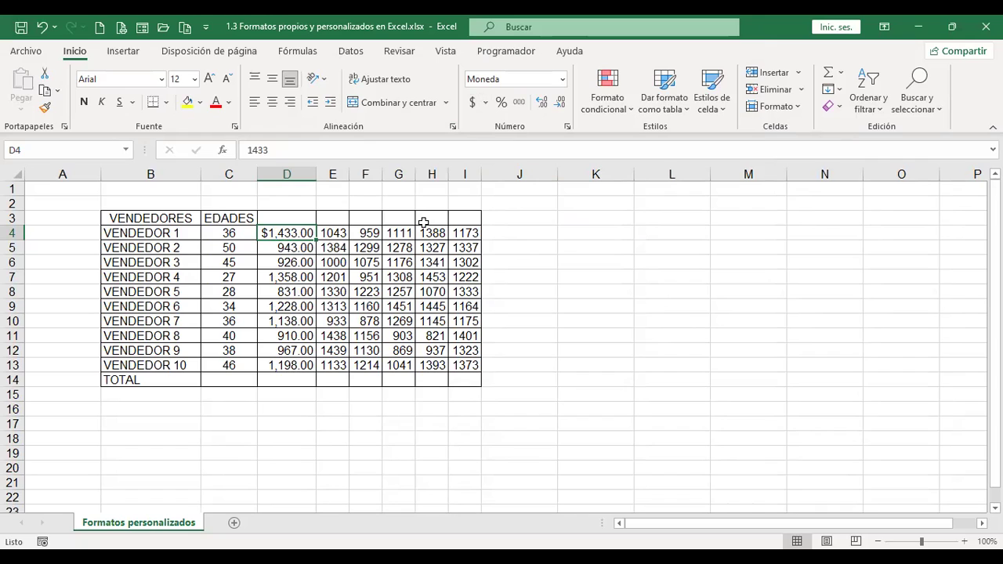
Apply the $ accounting number format to D5:D13.
drag(290, 247, 284, 360)
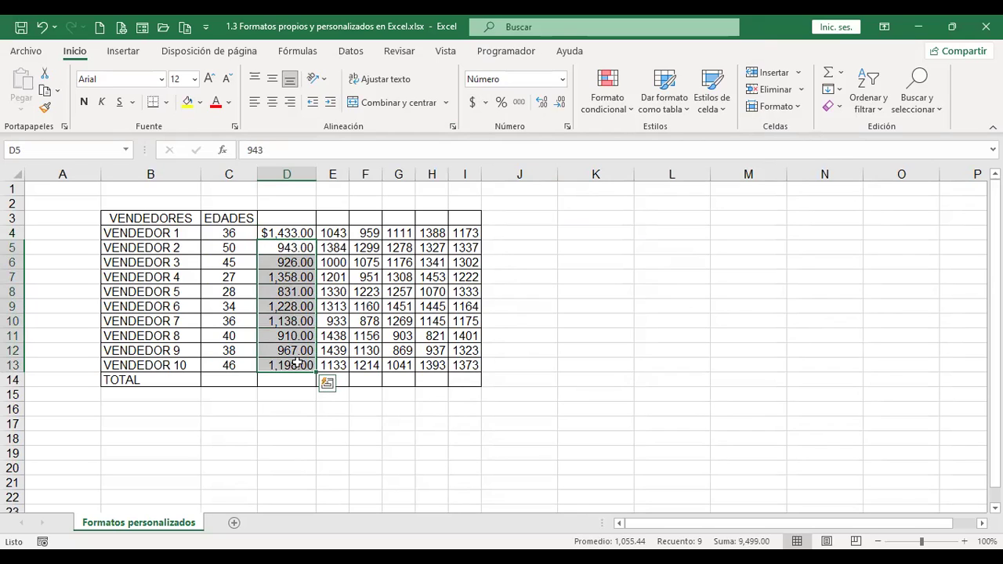
drag(298, 228, 468, 360)
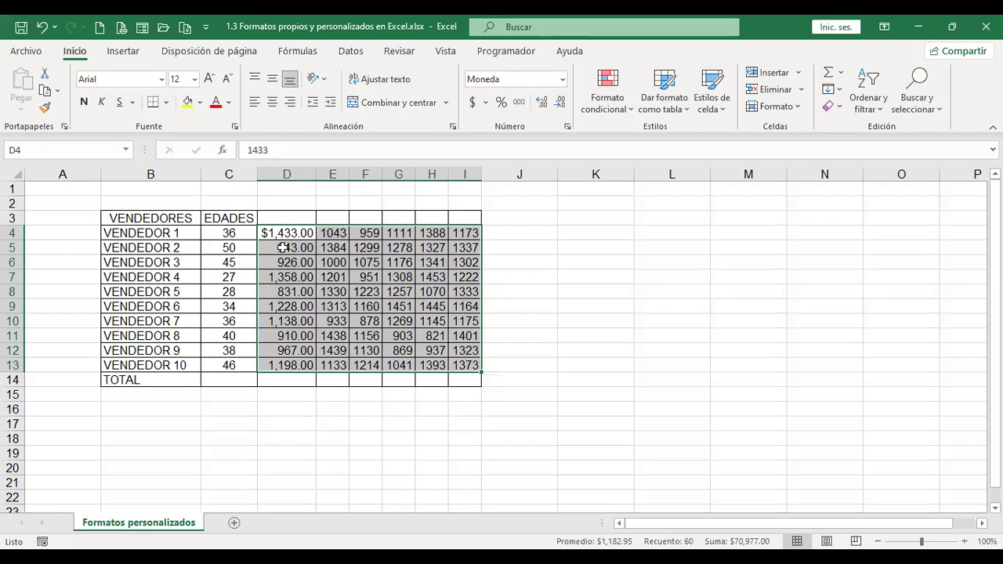
drag(283, 248, 282, 364)
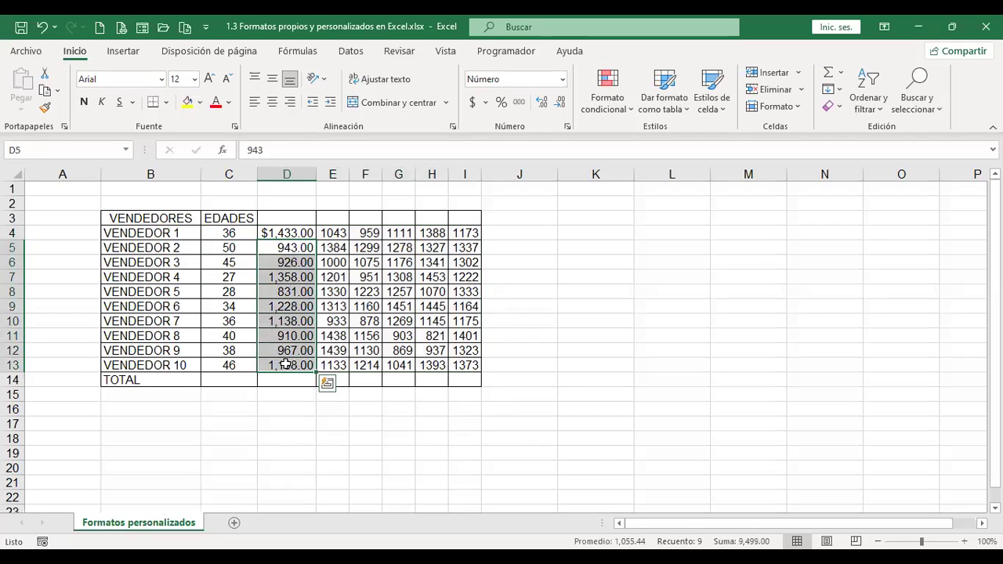
click(473, 102)
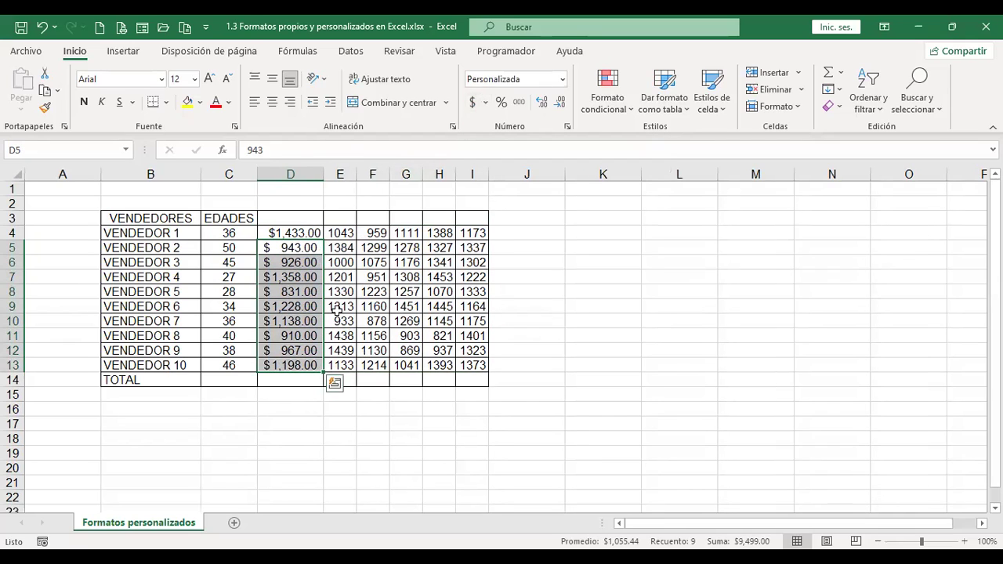
Compare D4 with D5:D13, and format the whole range D4:D13 as Moneda.
click(303, 232)
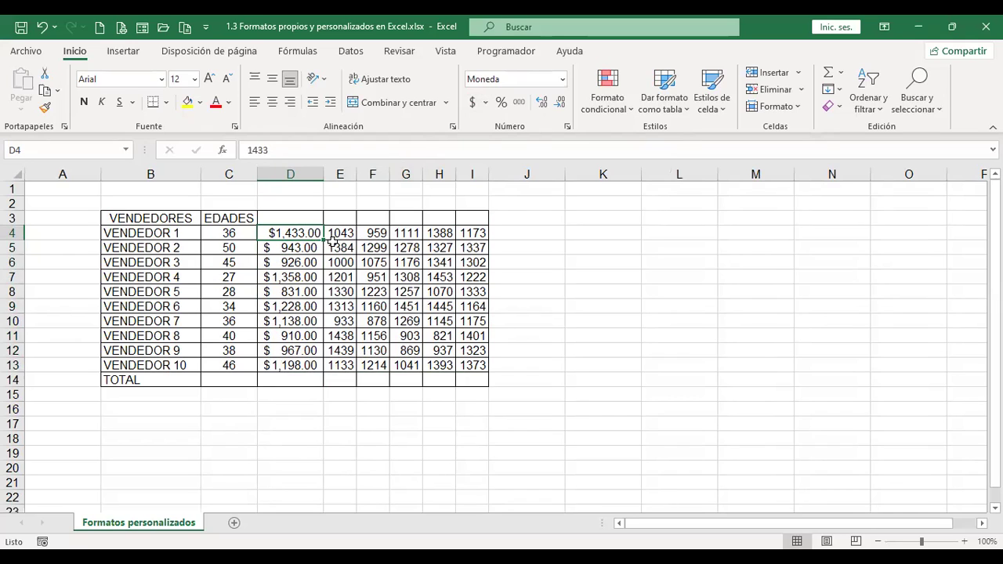
drag(302, 249, 299, 364)
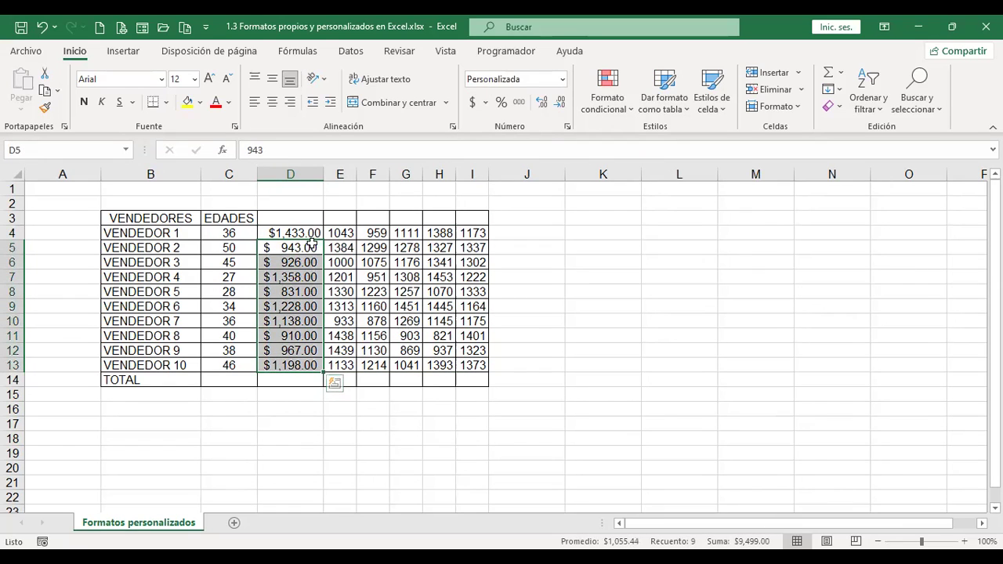
drag(304, 233, 288, 365)
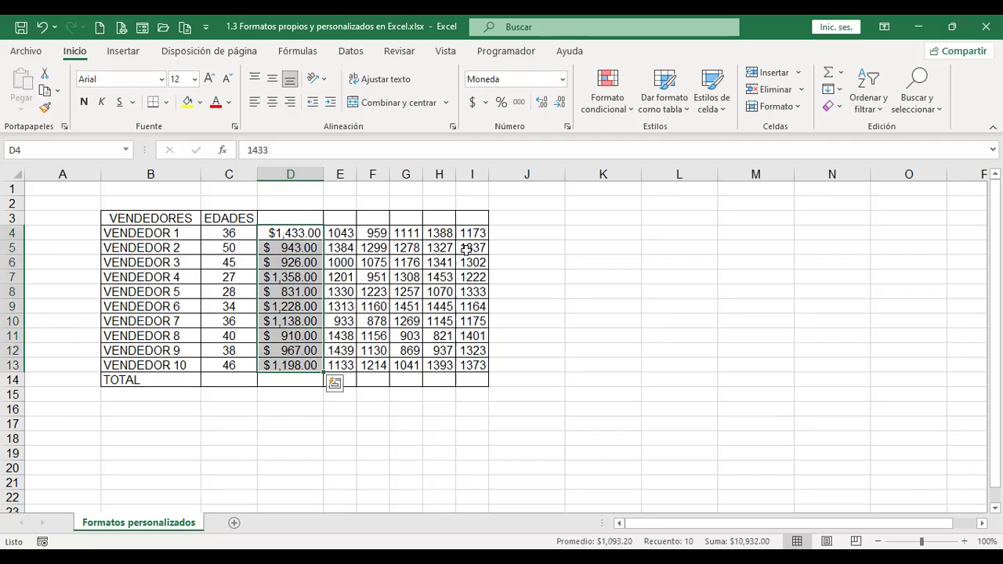
click(563, 80)
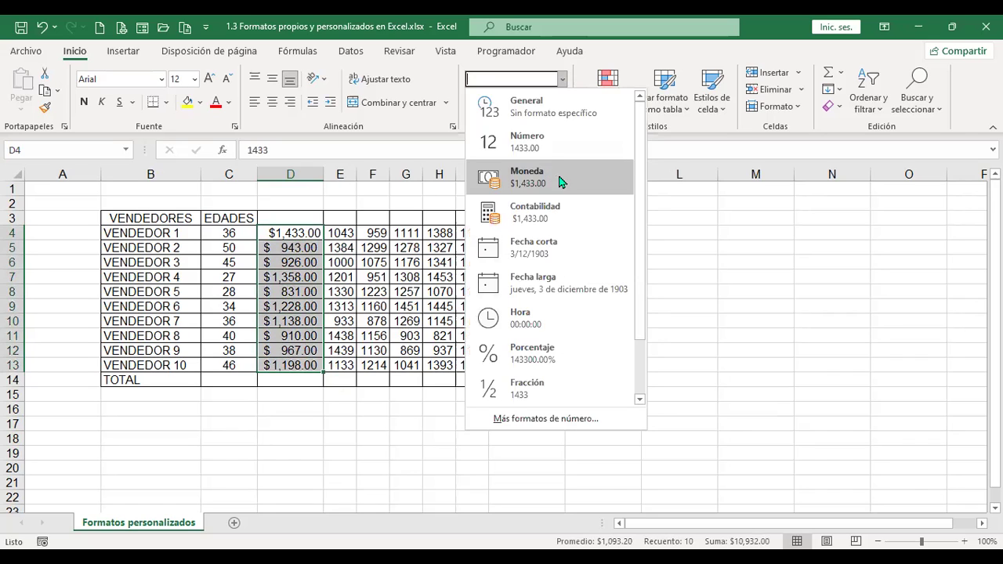
click(532, 183)
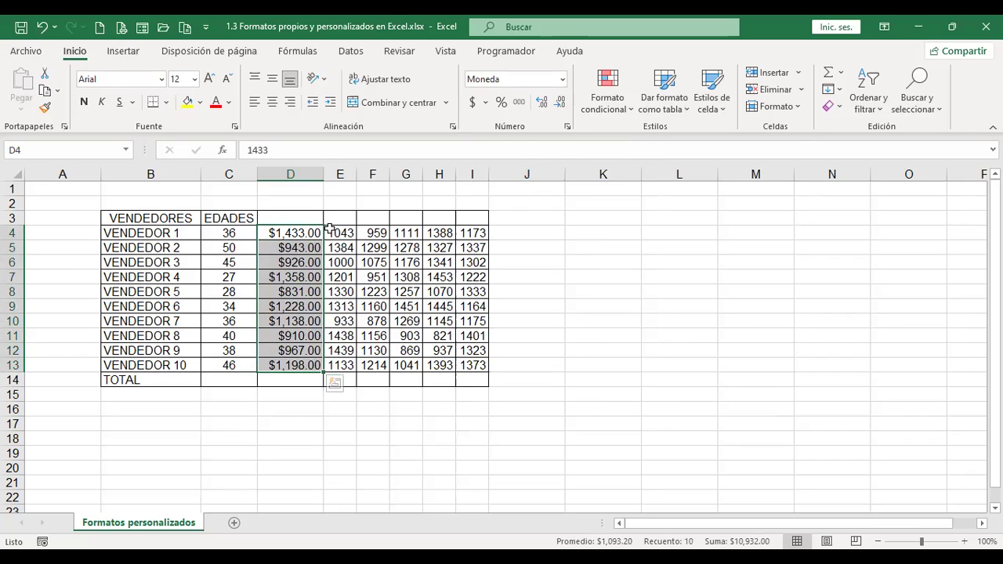
Format E4:E13 as Contabilidad.
drag(343, 233, 342, 366)
click(561, 80)
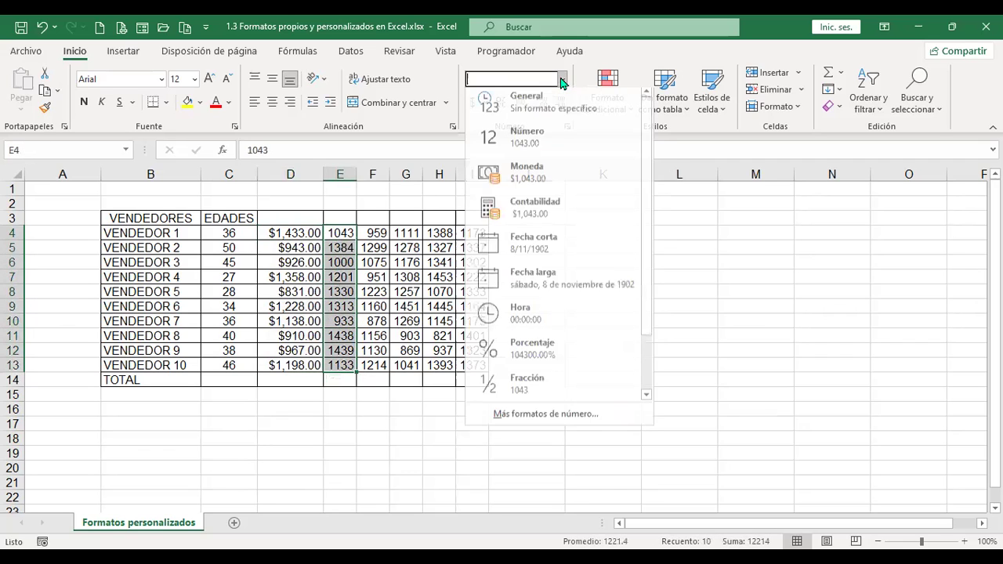
click(535, 217)
click(364, 202)
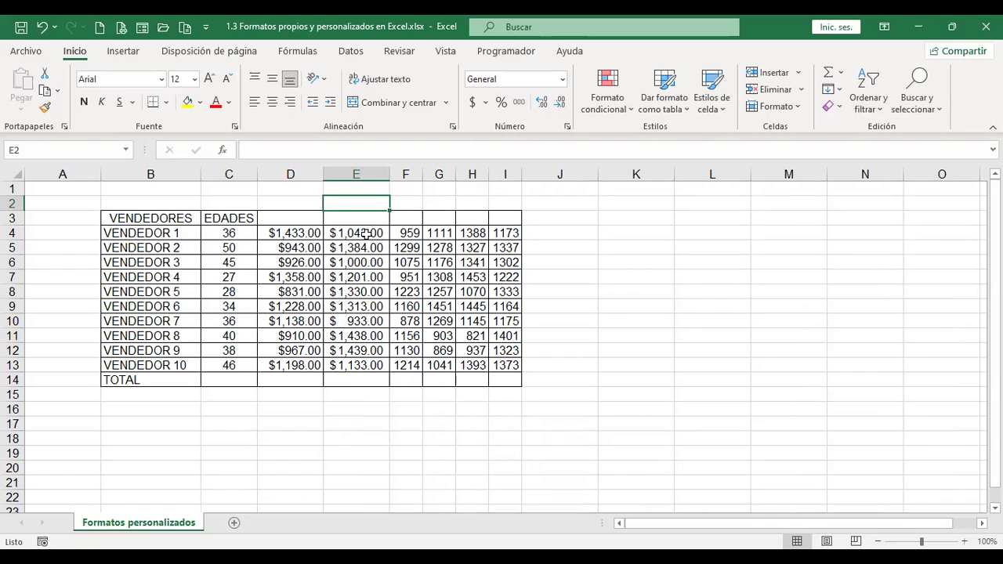
Check the number formats of D4:D13 and E4:E13, and inspect E4's Contabilidad options without changing them.
drag(366, 233, 357, 366)
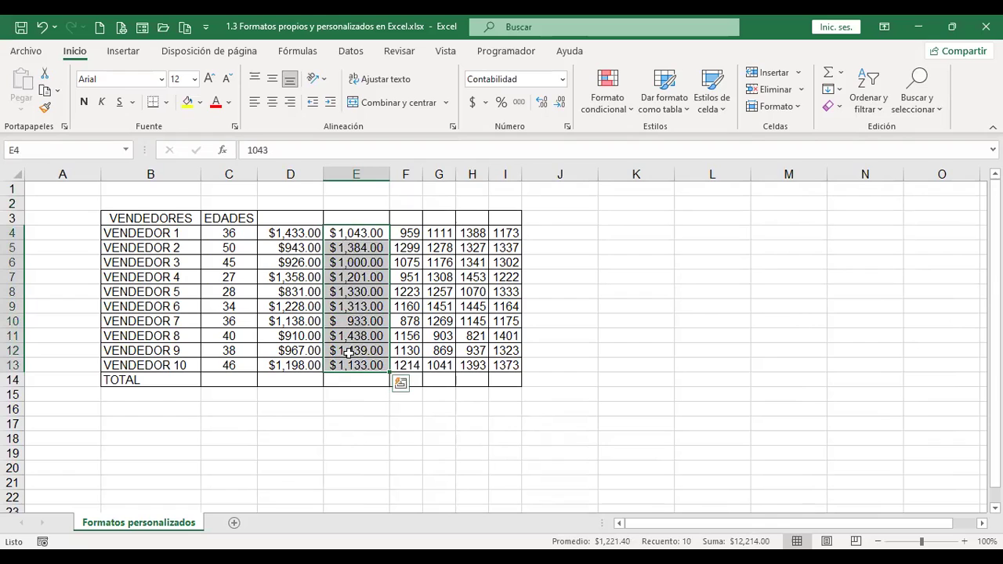
drag(288, 230, 287, 359)
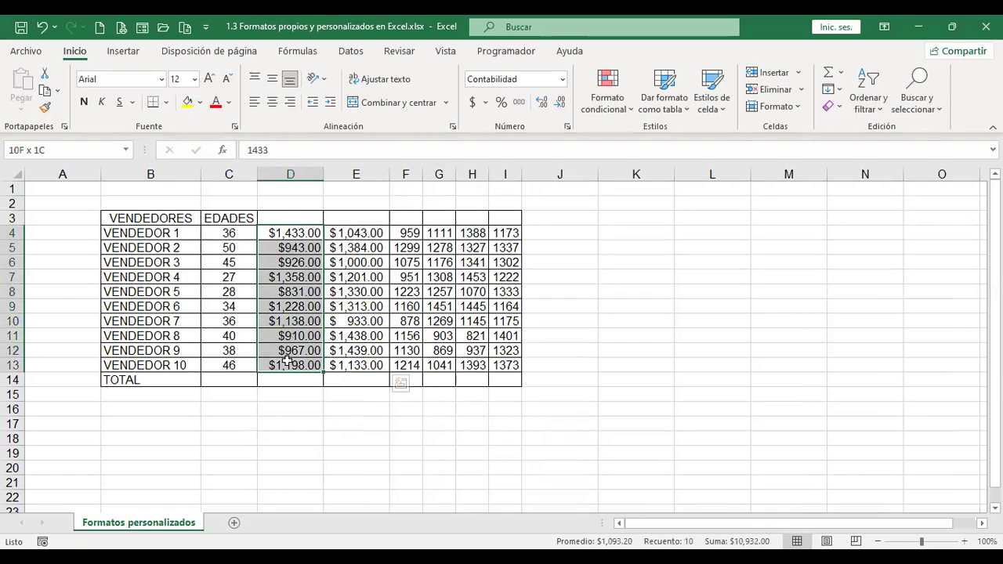
click(358, 231)
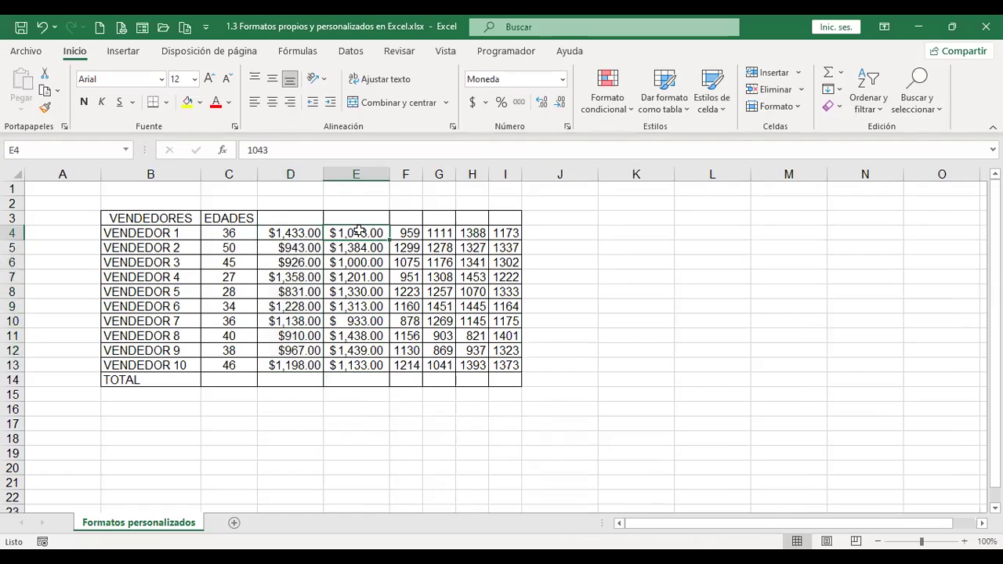
click(282, 232)
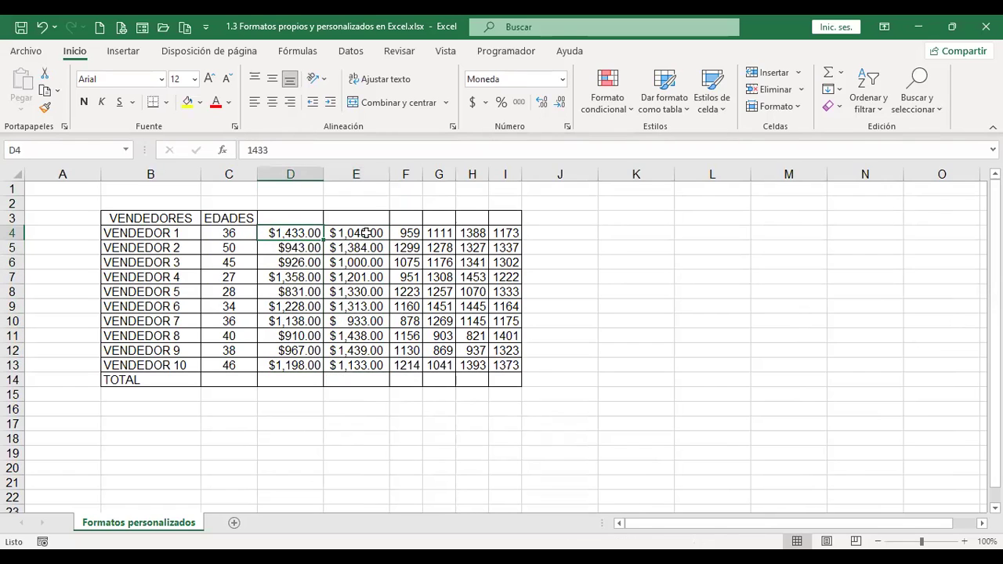
click(357, 234)
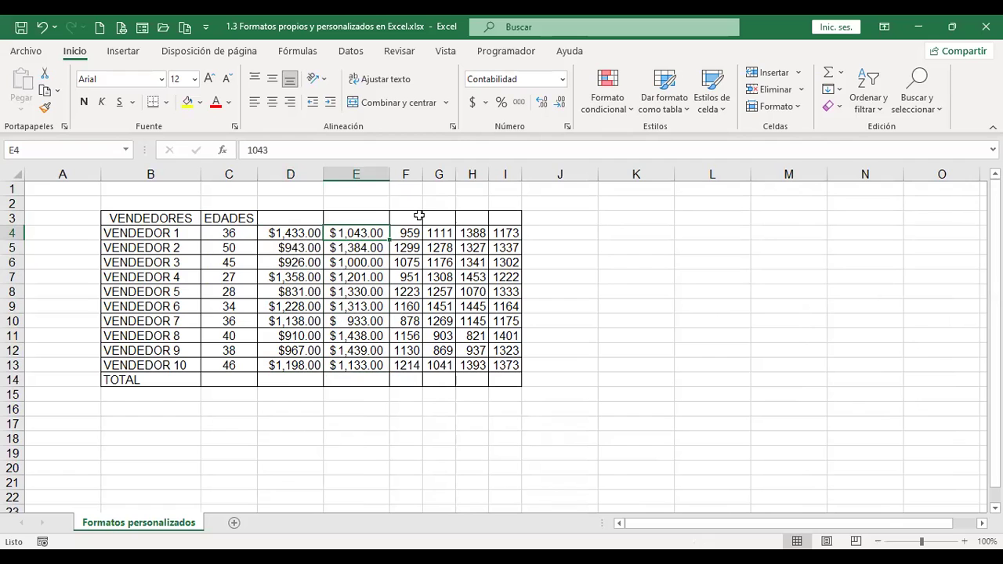
key(ctrl+1)
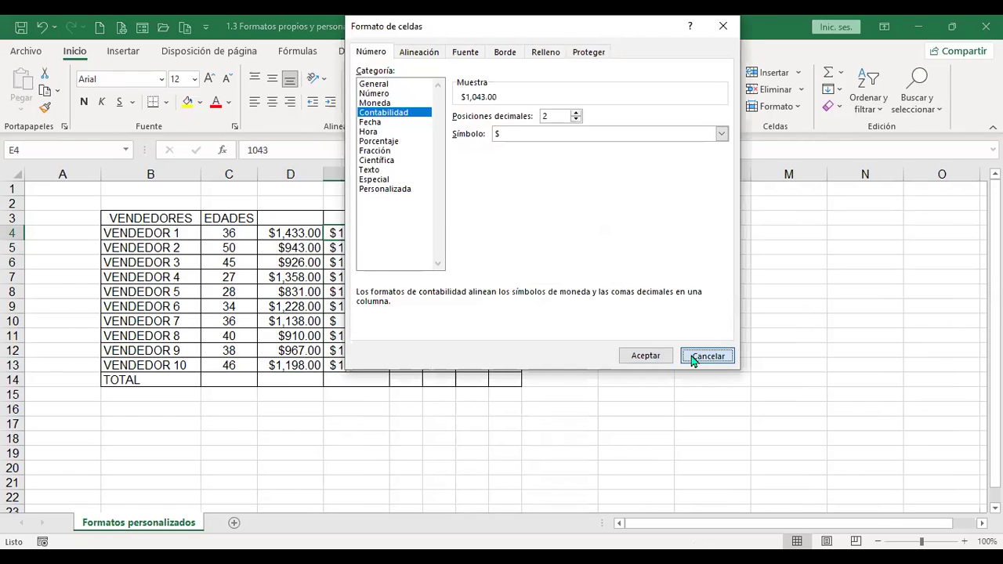
click(697, 356)
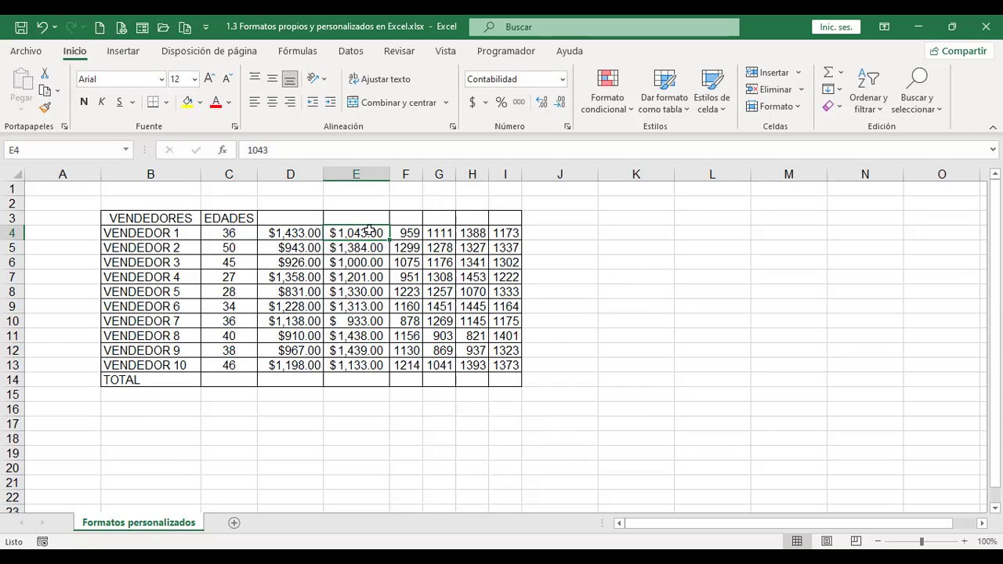
Compare how the currency symbols and amounts line up in E4:E13 and D4:D13.
drag(367, 233, 362, 364)
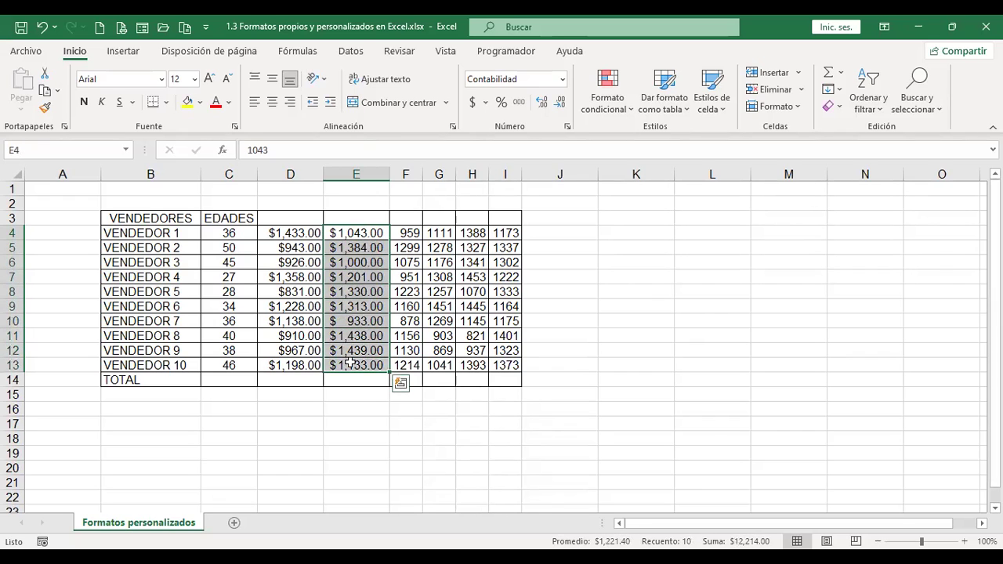
click(355, 218)
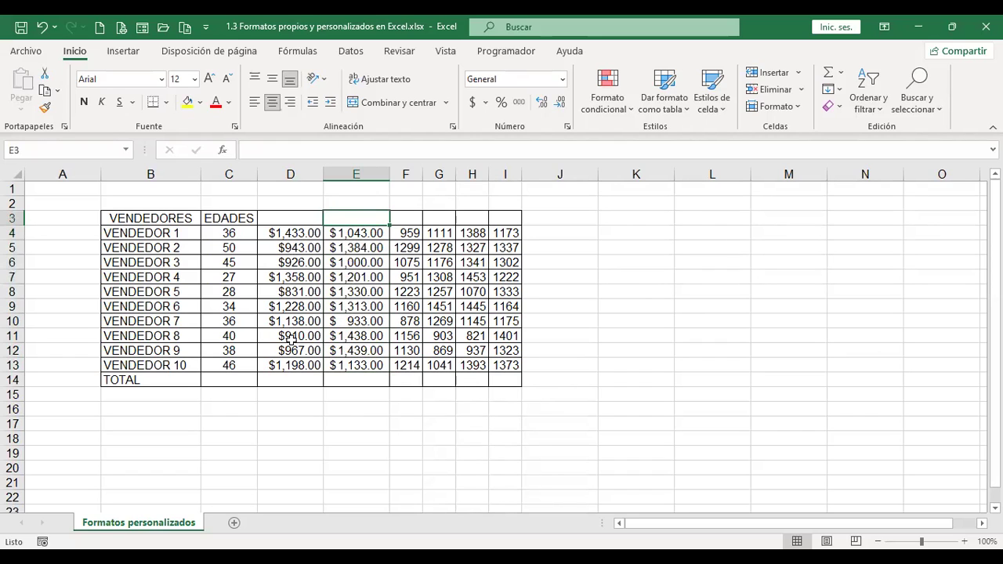
drag(289, 234, 283, 363)
click(356, 233)
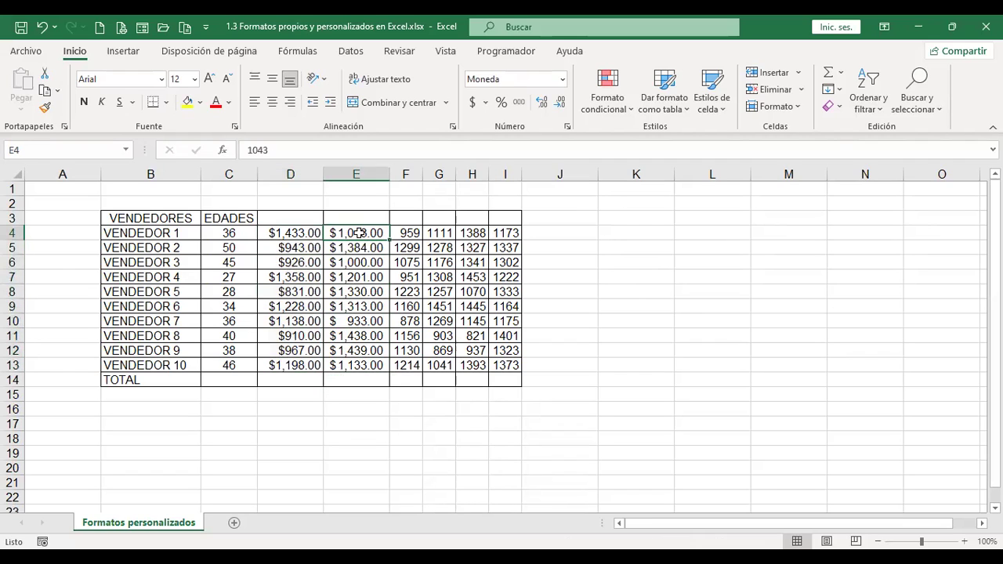
drag(283, 227, 286, 352)
drag(351, 232, 356, 365)
Compare the Moneda and Contabilidad options for cell F4, including negative number styles, without applying either format.
click(405, 233)
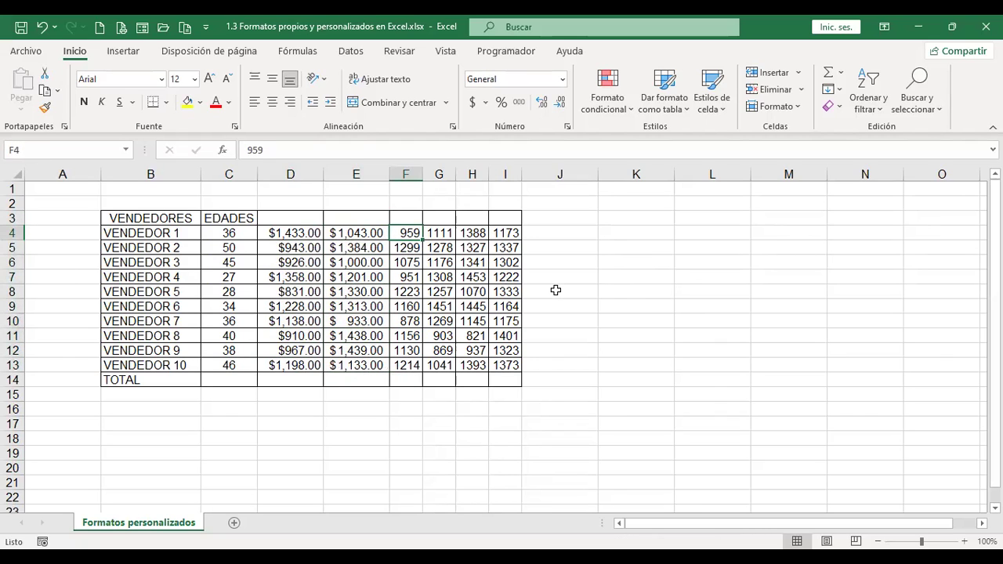
key(ctrl+1)
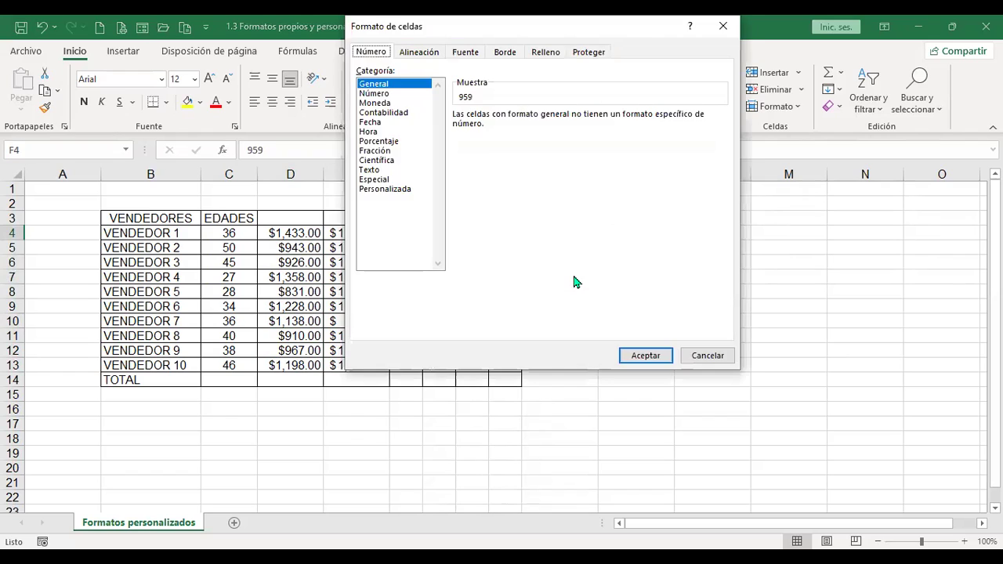
click(386, 103)
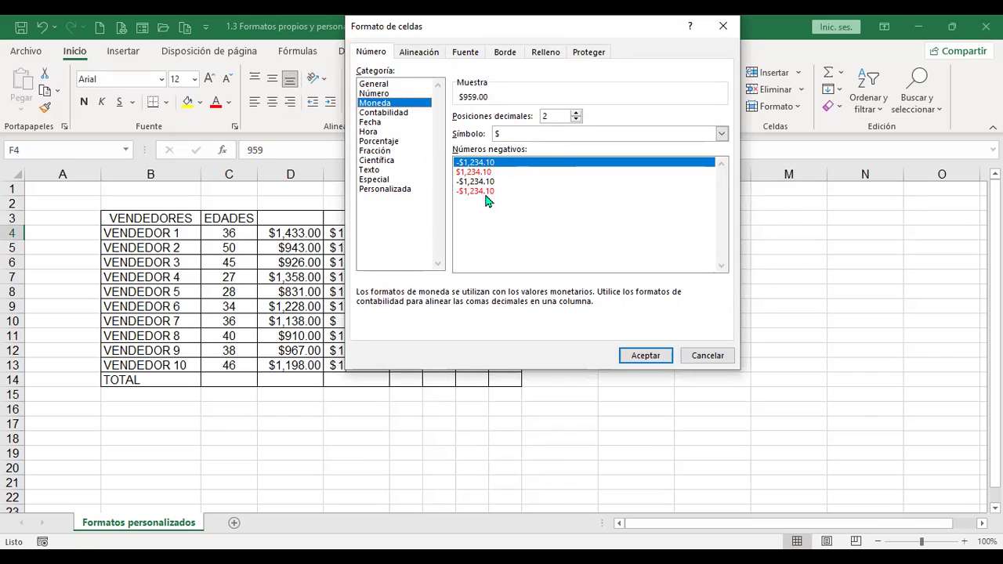
click(395, 115)
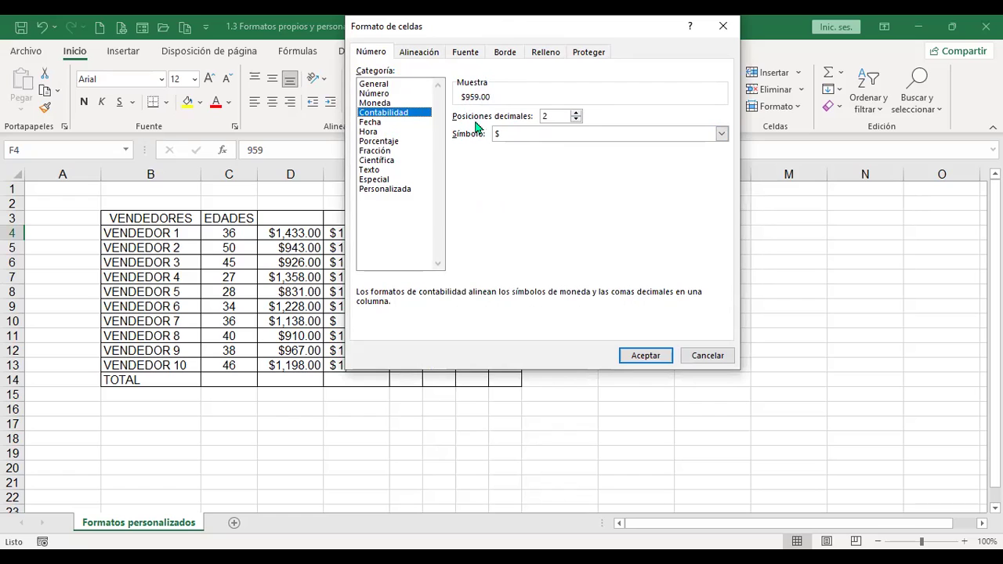
click(392, 105)
click(392, 115)
click(392, 107)
click(395, 114)
click(708, 356)
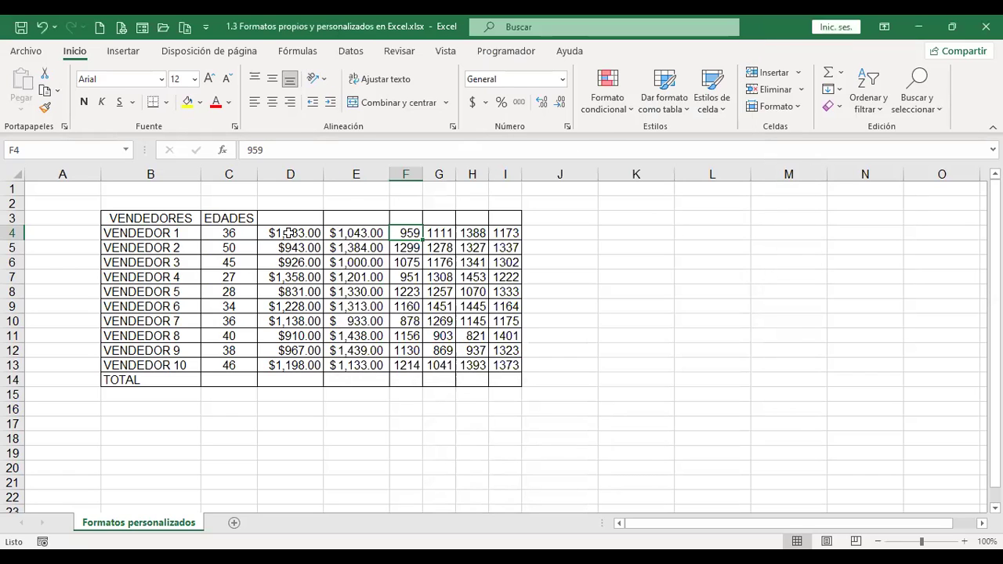
Replace the amount in D4 with -1433.
click(288, 233)
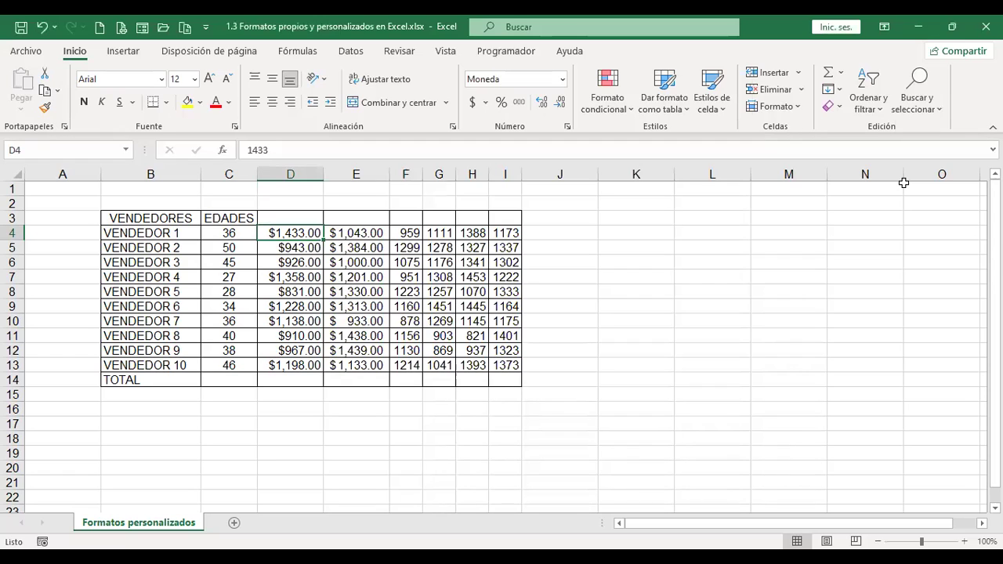
text(-1433)
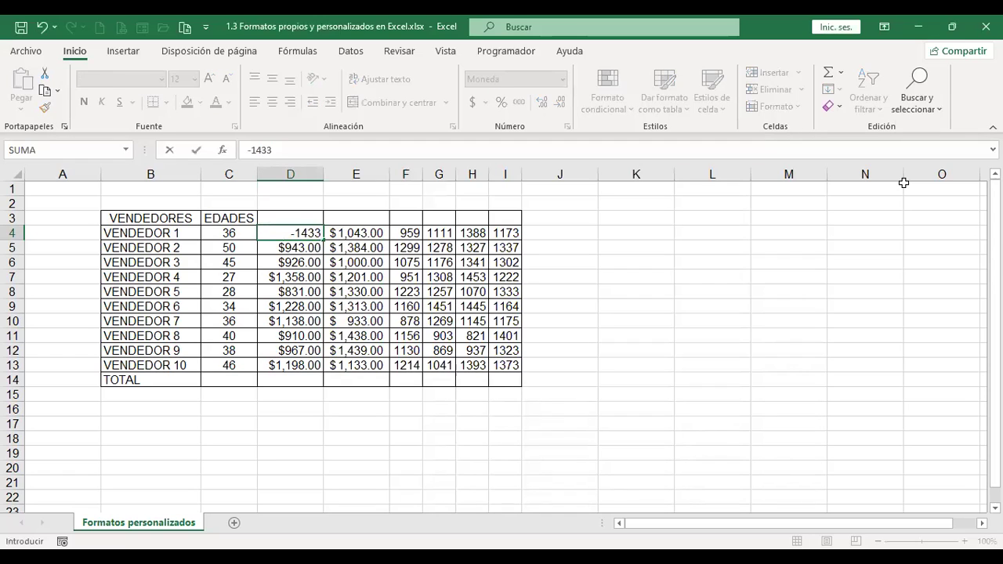
key(Return)
key(Up)
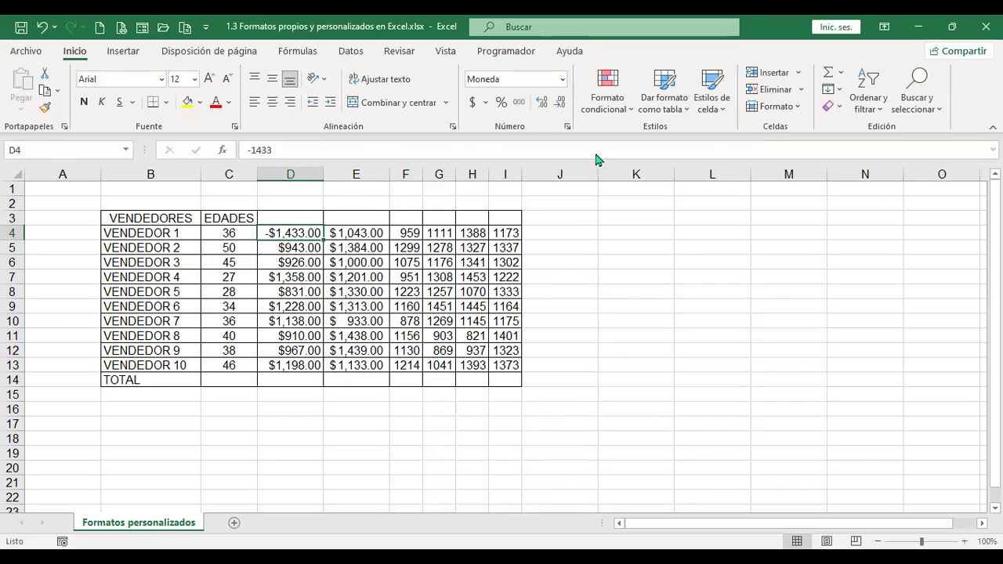
Set D4's Moneda negative number style to red without a minus sign, $1,234.10.
key(ctrl+1)
click(486, 172)
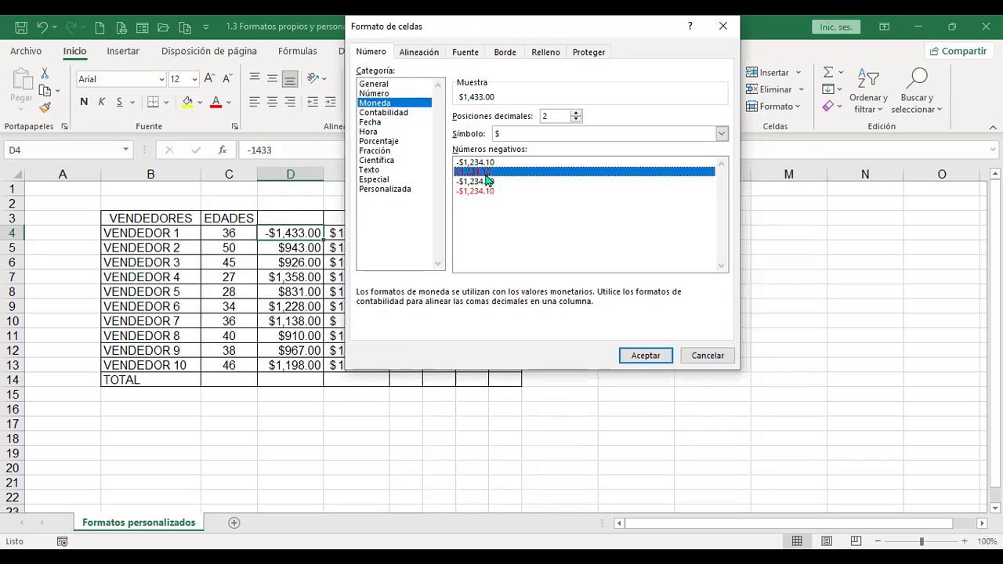
click(655, 358)
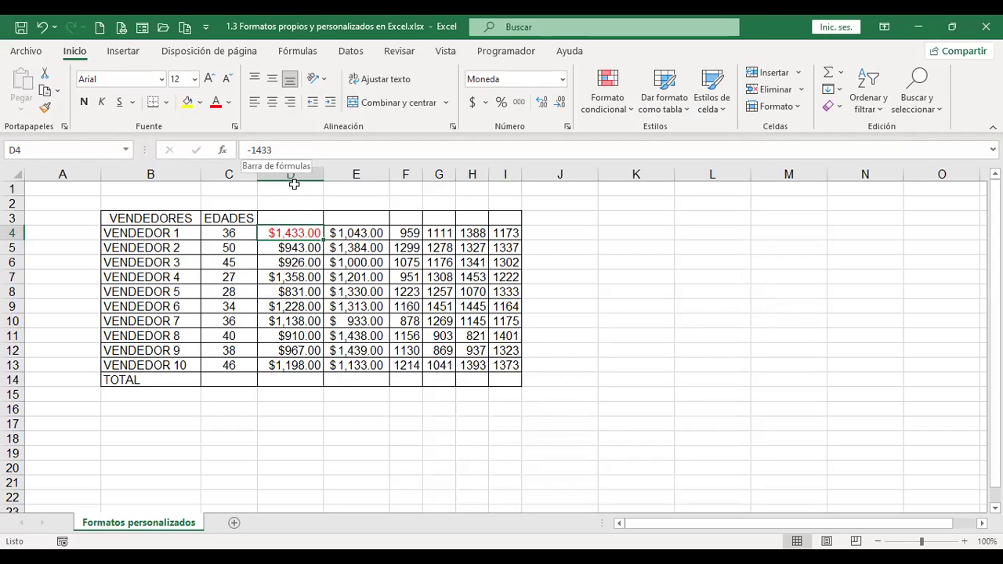
Check D4's font color choices and its number format settings without changing either.
click(228, 107)
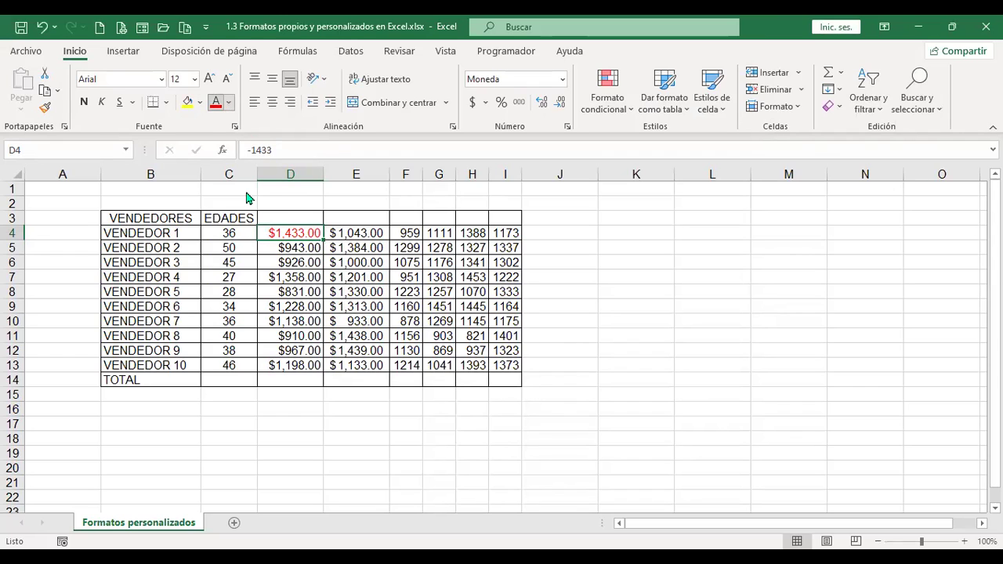
click(647, 264)
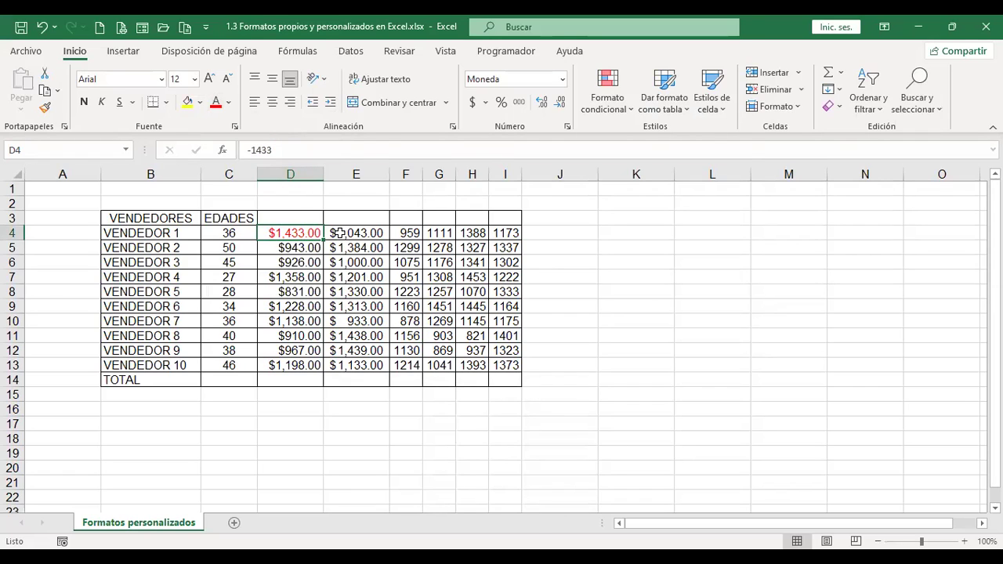
key(ctrl+1)
click(709, 356)
Replace the amount in E4 with -1043.
click(363, 232)
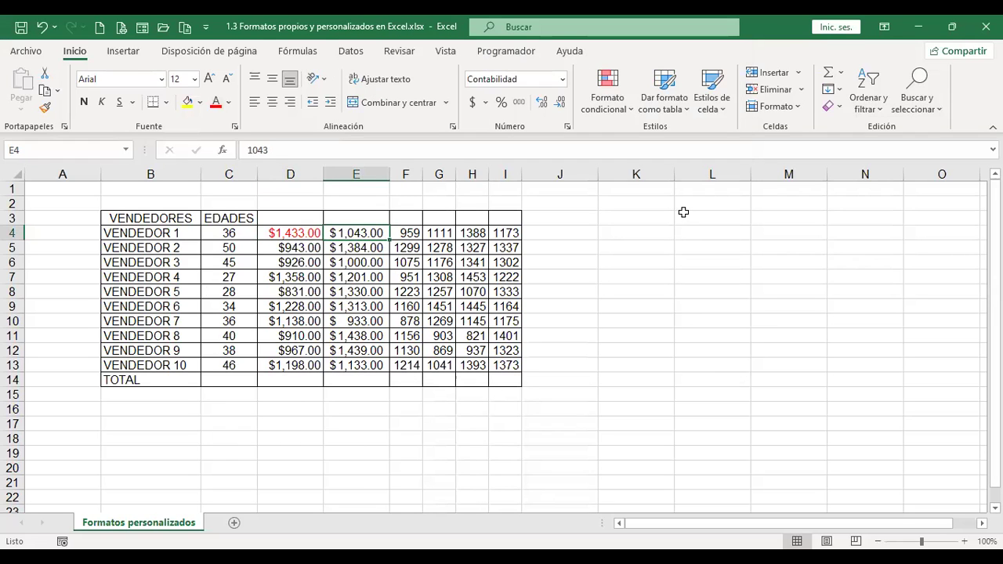
text(-1043)
key(Return)
key(Up)
Compare the Contabilidad and Moneda options for the negative amount in E4 without applying a change.
key(ctrl+1)
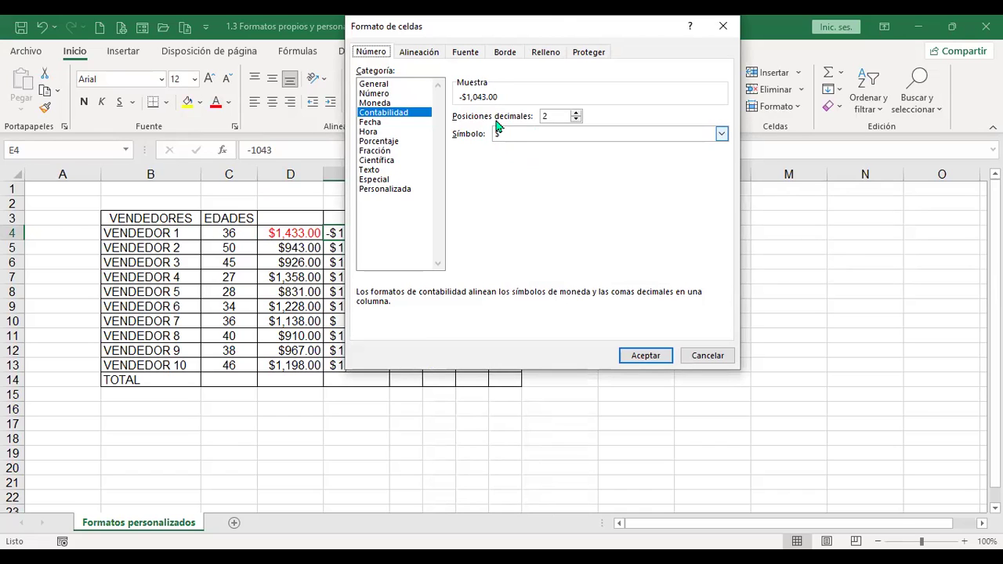
click(386, 103)
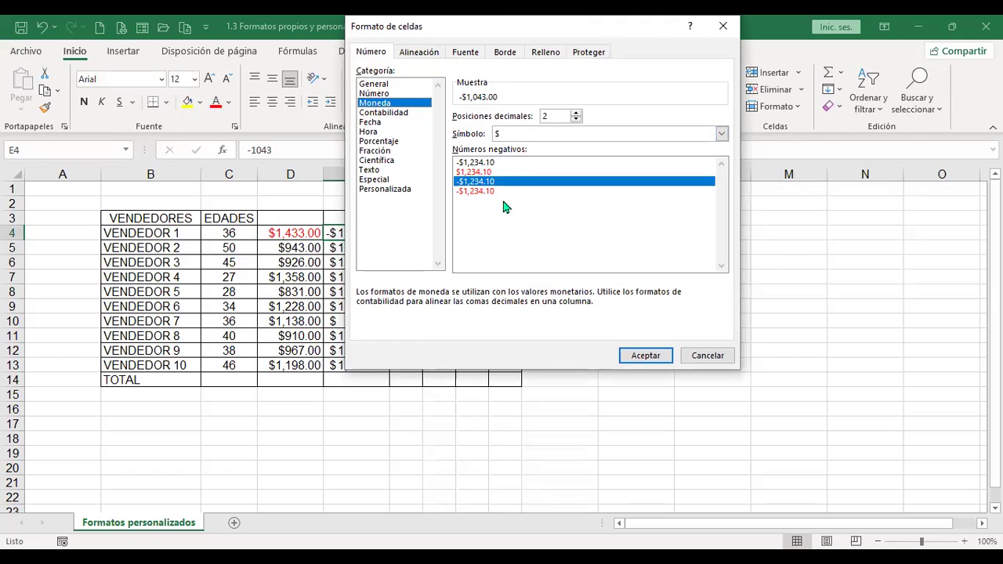
click(409, 114)
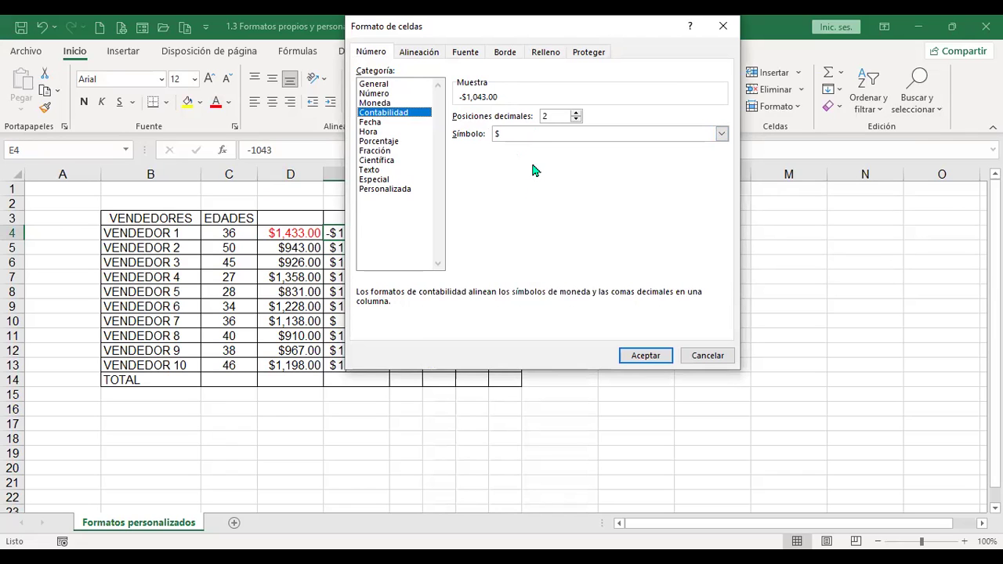
click(707, 357)
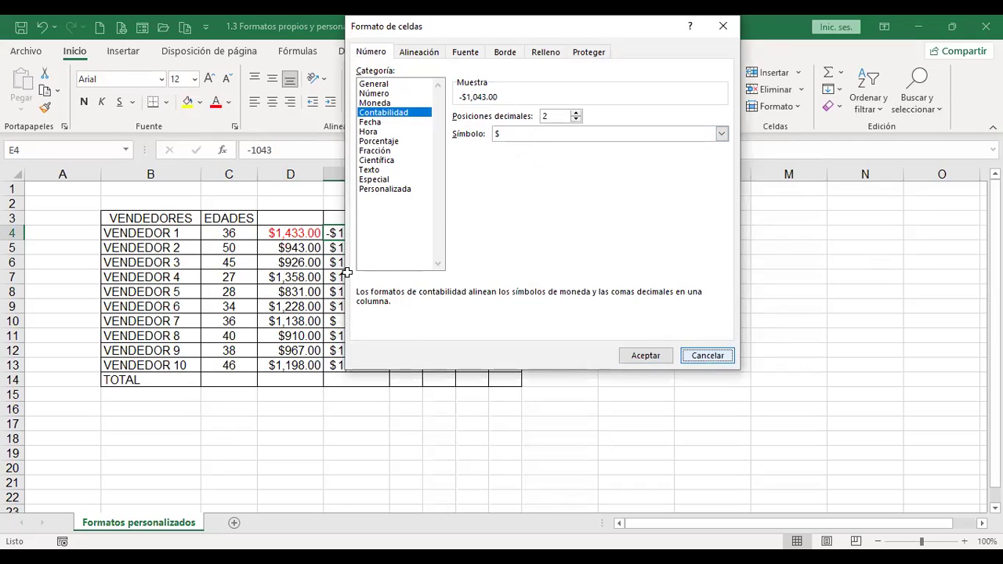
Try a formula in J4 that multiplies E4 by 2, and clear J4 again.
click(577, 228)
text(+)
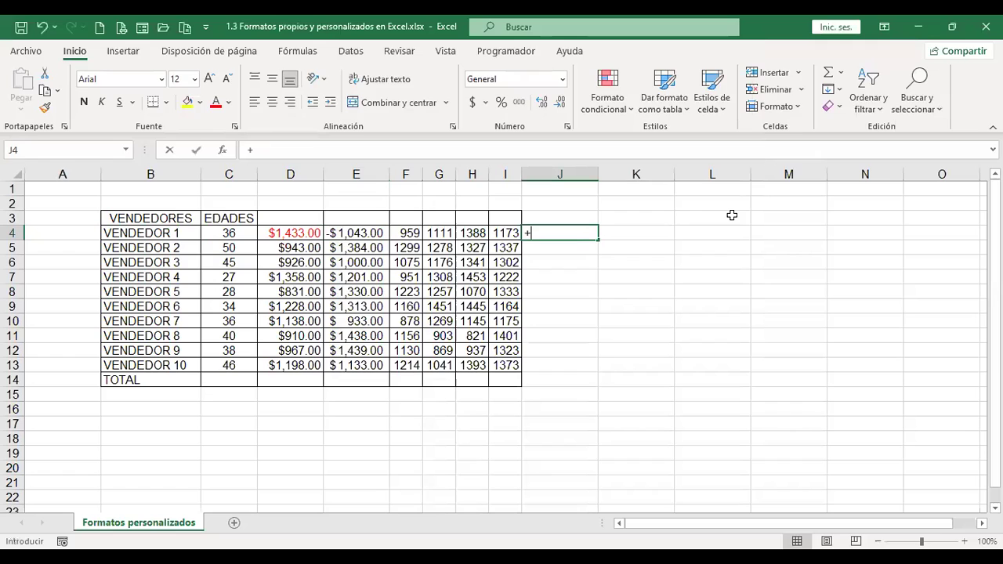
key(Left)
key(Left)
key(Left)
key(Left)
key(Left)
text(*2)
key(Return)
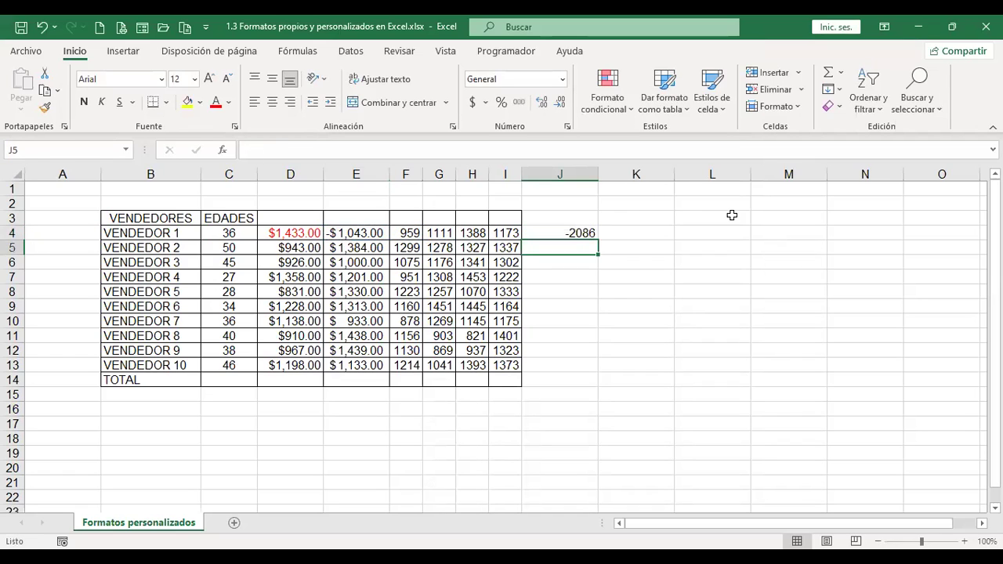
key(Up)
key(Delete)
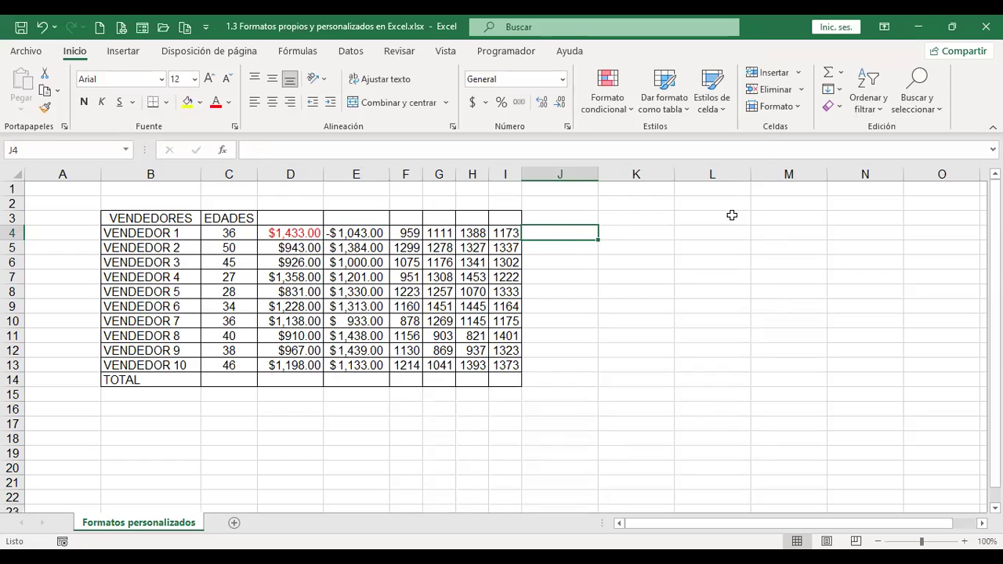
Compare how the negative amounts in D4 and E4 are displayed against their stored values.
click(368, 231)
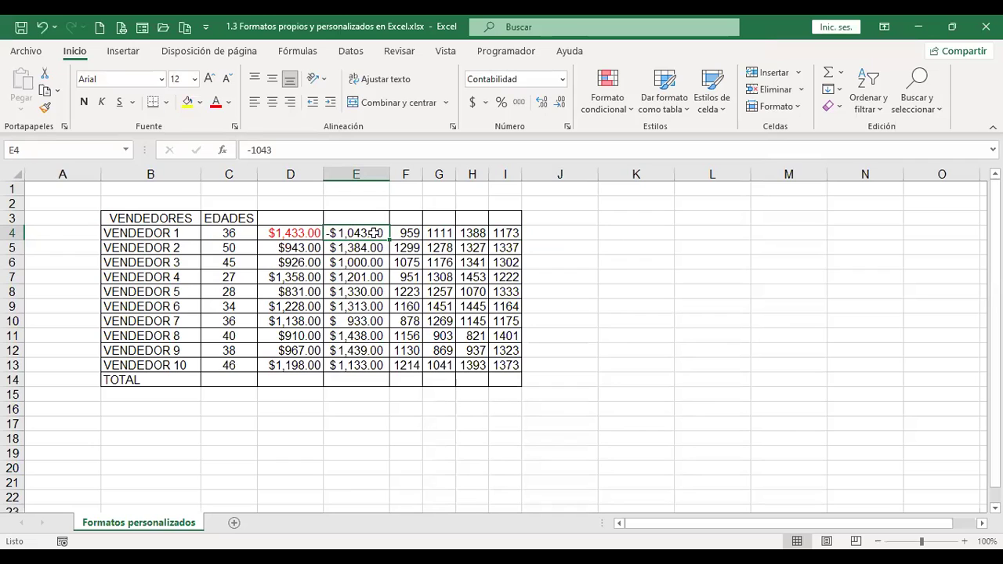
scroll(694, 291, up, 2)
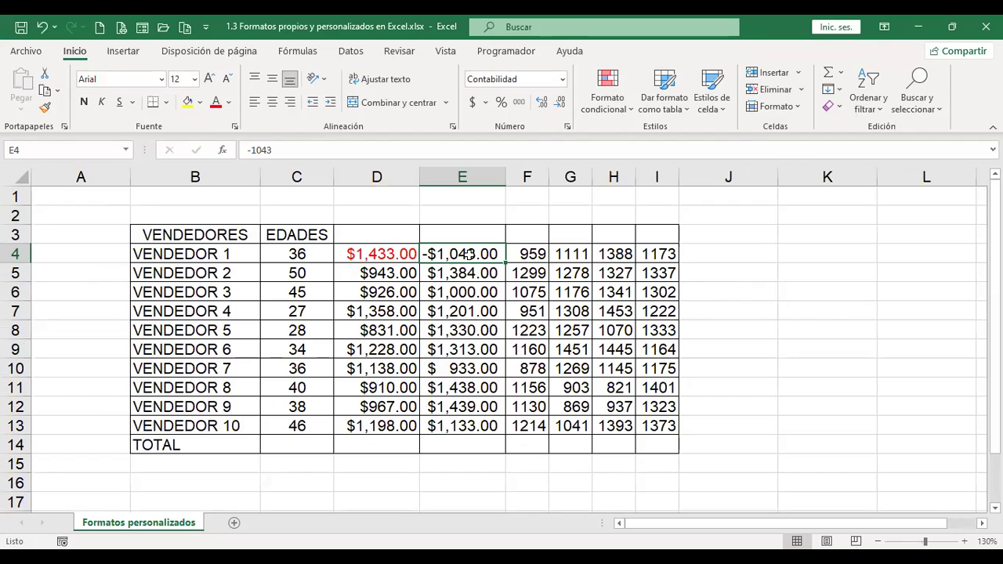
click(401, 254)
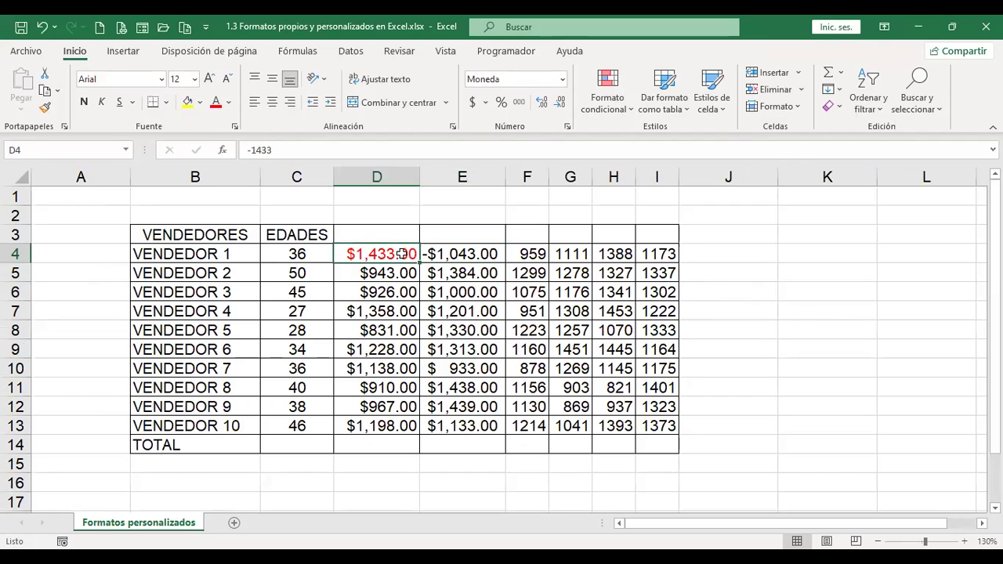
click(481, 254)
click(368, 253)
click(476, 254)
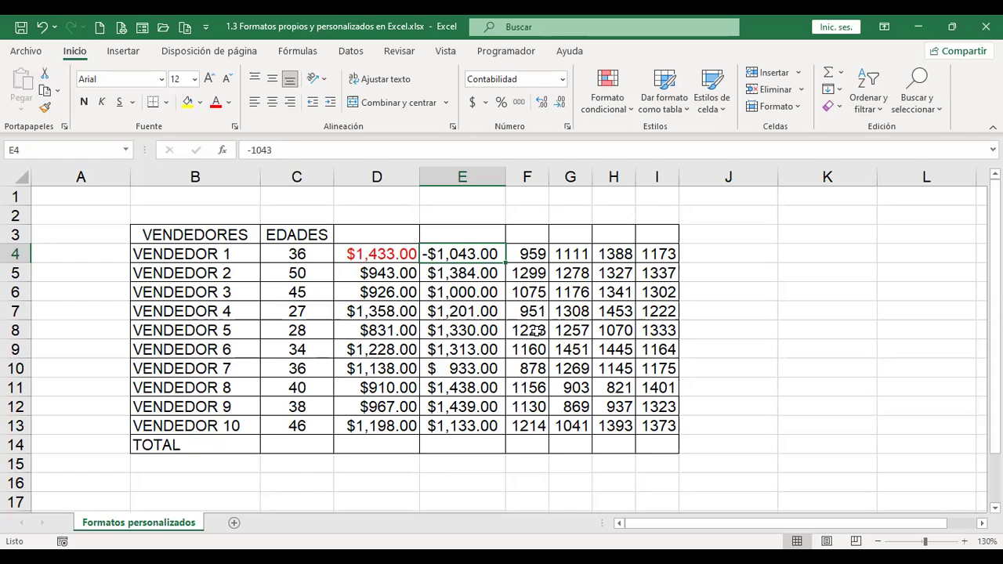
Review the Moneda negative number styles for E4 against its Contabilidad settings, leaving its format as it is.
key(ctrl+1)
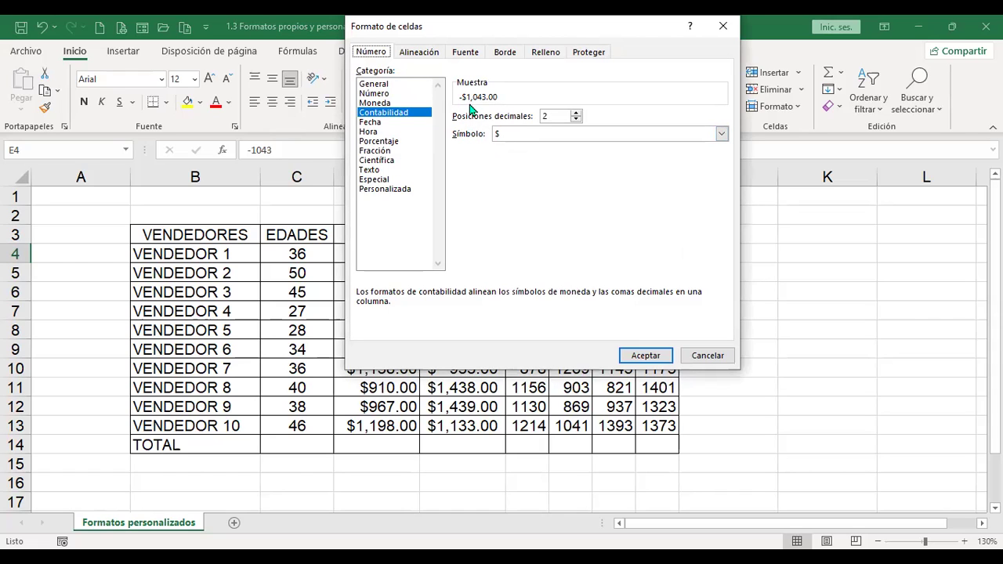
click(400, 102)
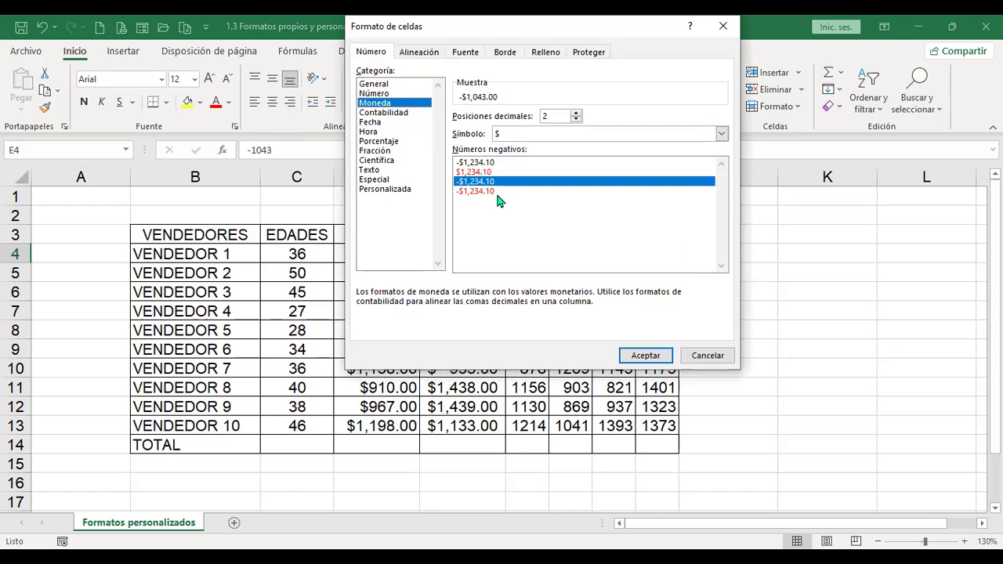
click(708, 356)
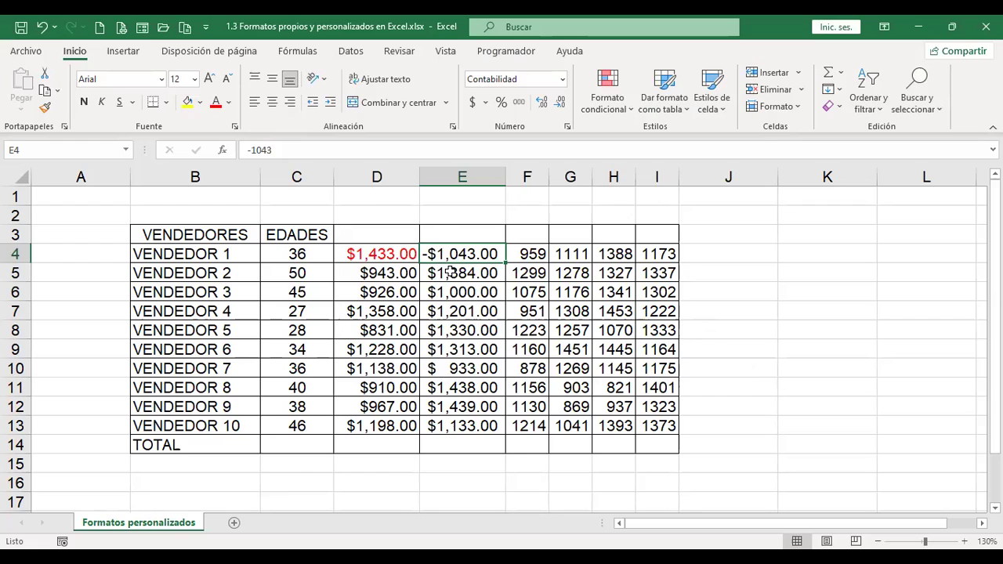
Preview the Fecha types *14/3/2012, *miércoles, 14 de marzo de 2012 and 14/03/2012 for E5, comparing the two short numeric ones.
click(450, 270)
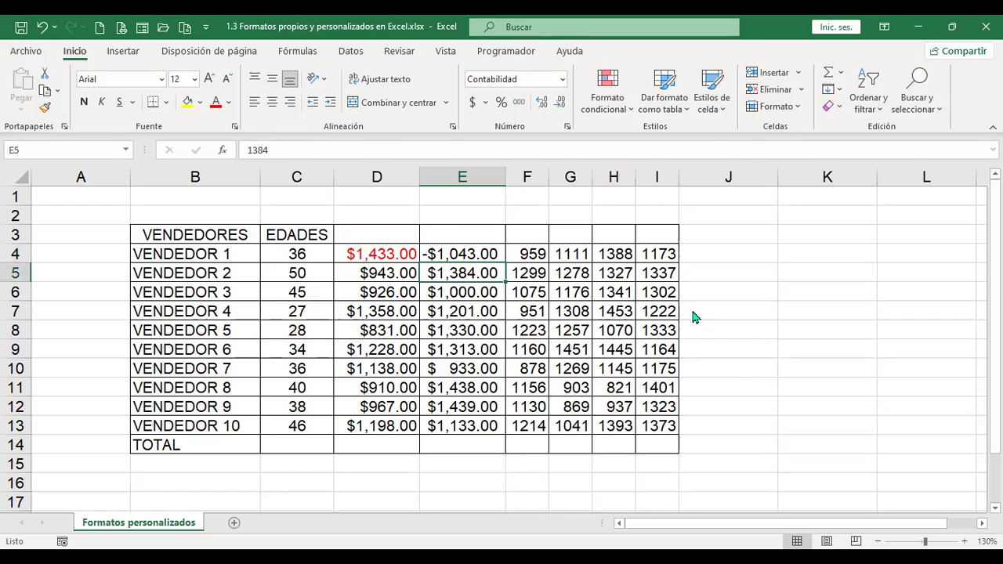
key(ctrl+1)
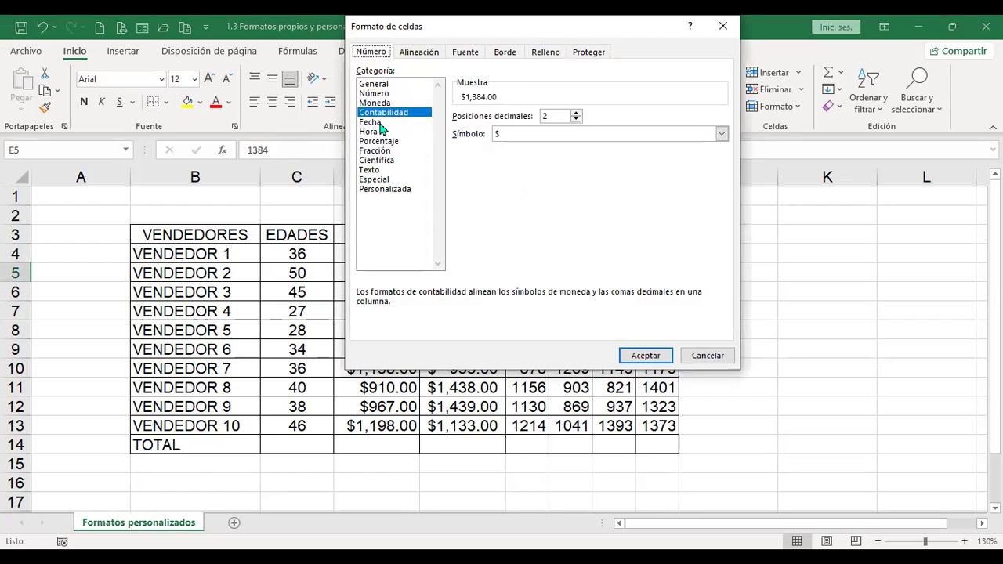
click(372, 122)
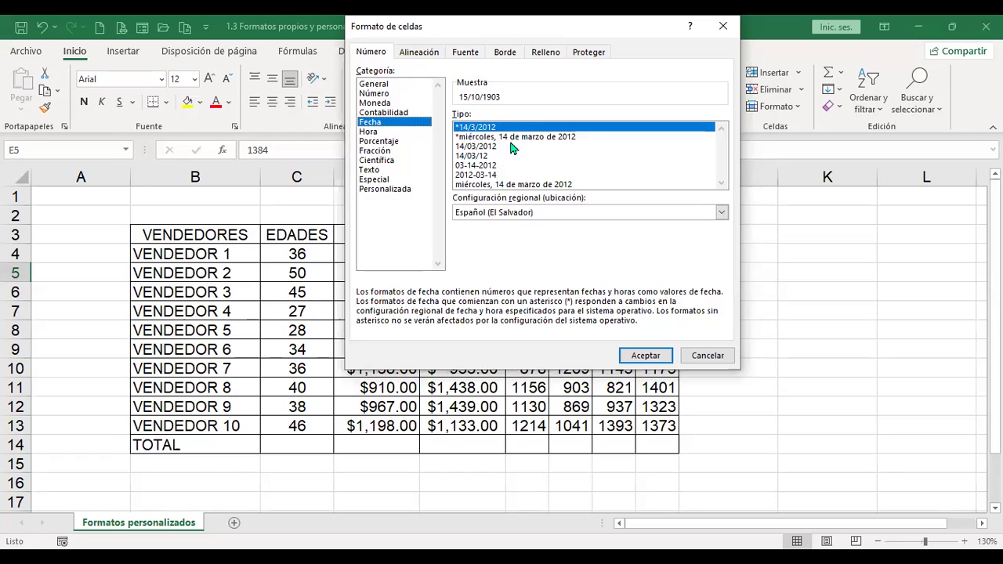
click(517, 139)
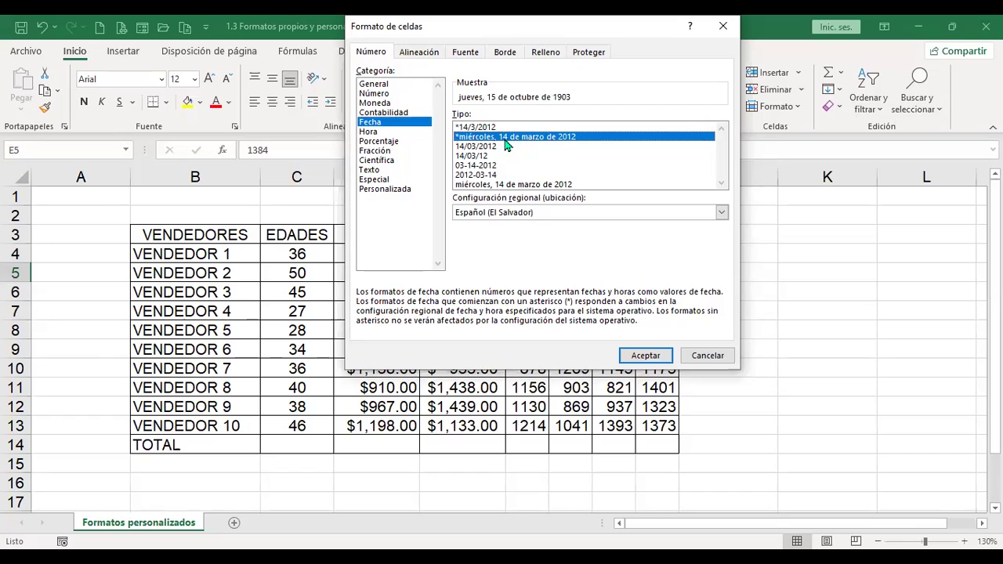
click(477, 147)
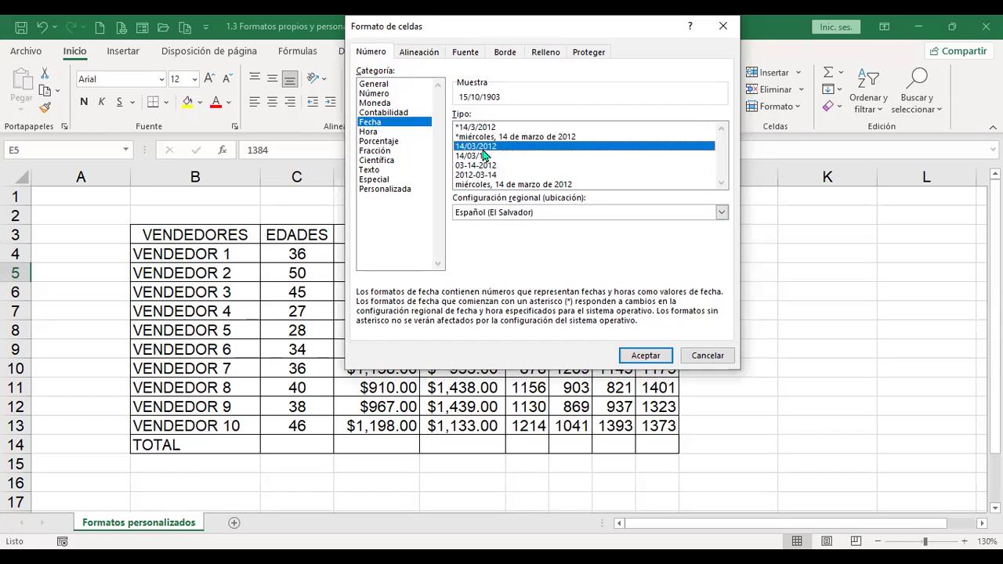
click(479, 128)
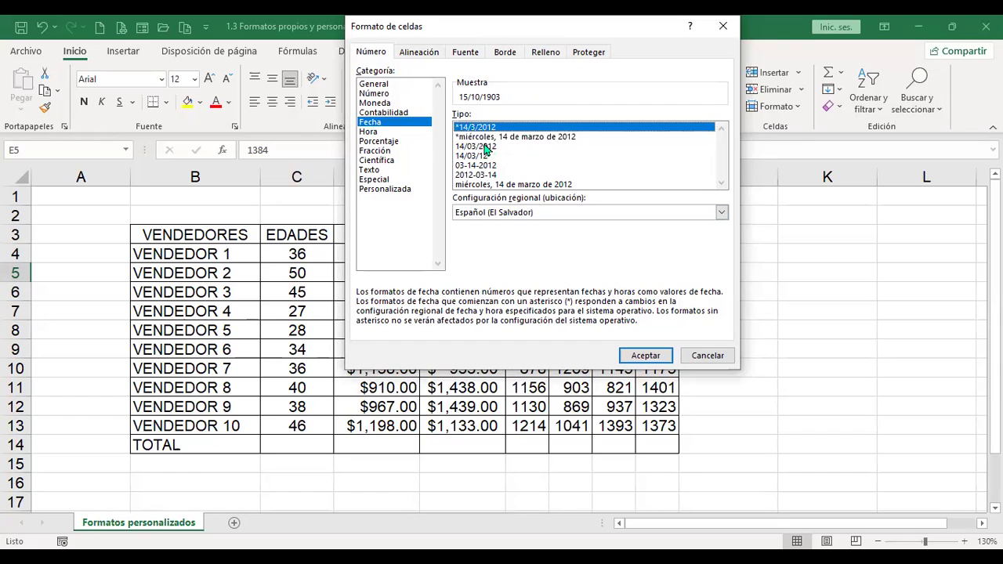
click(484, 146)
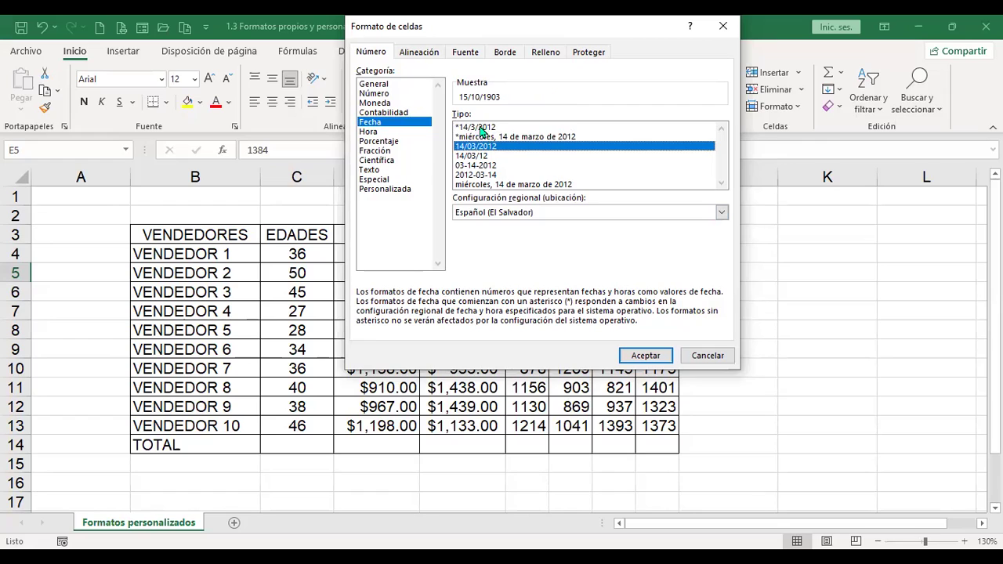
click(486, 127)
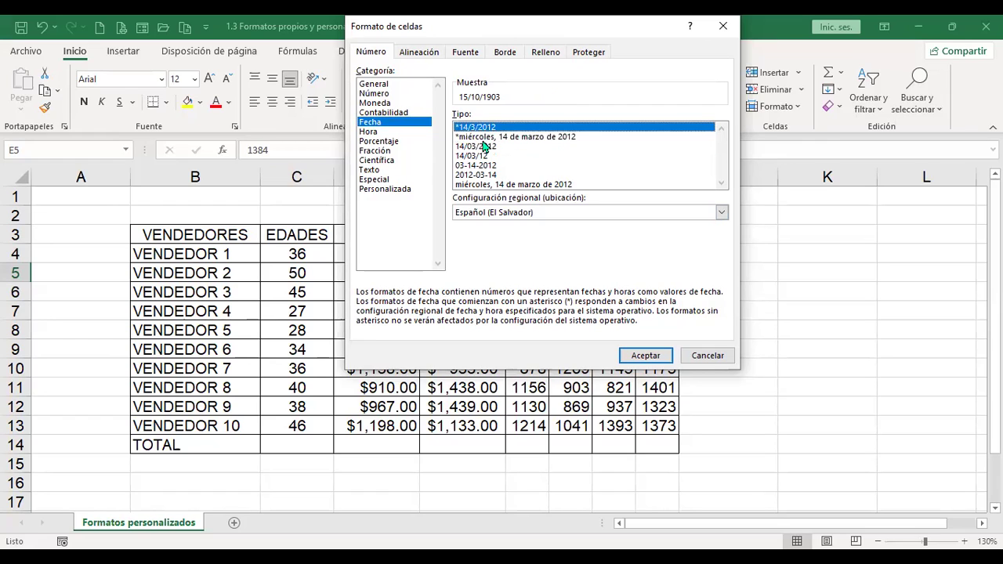
click(489, 146)
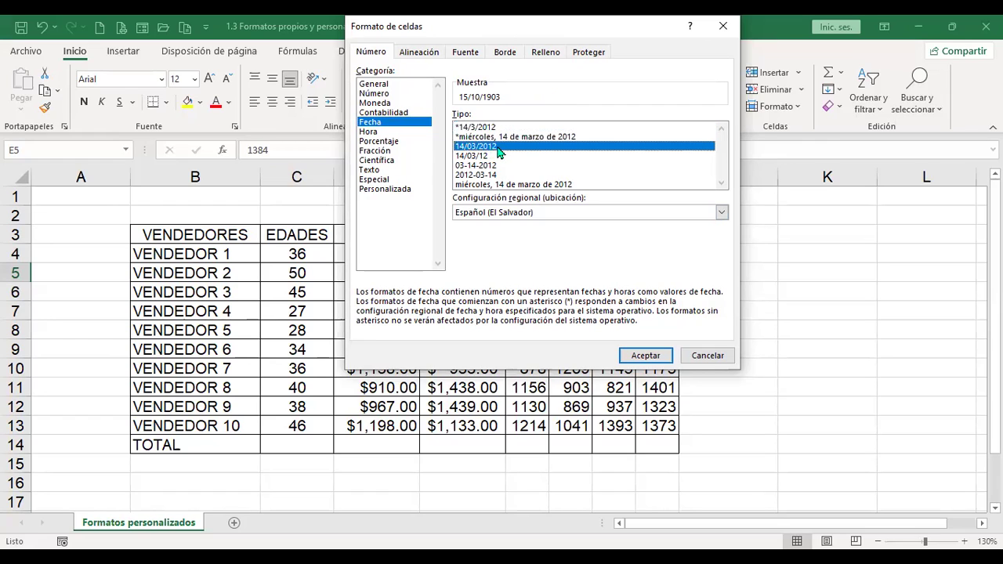
Preview the Fecha types 14/03/12, 03-14-2012, 2012-03-14 and miércoles, 14 de marzo de 2012 for E5 without applying any.
click(477, 157)
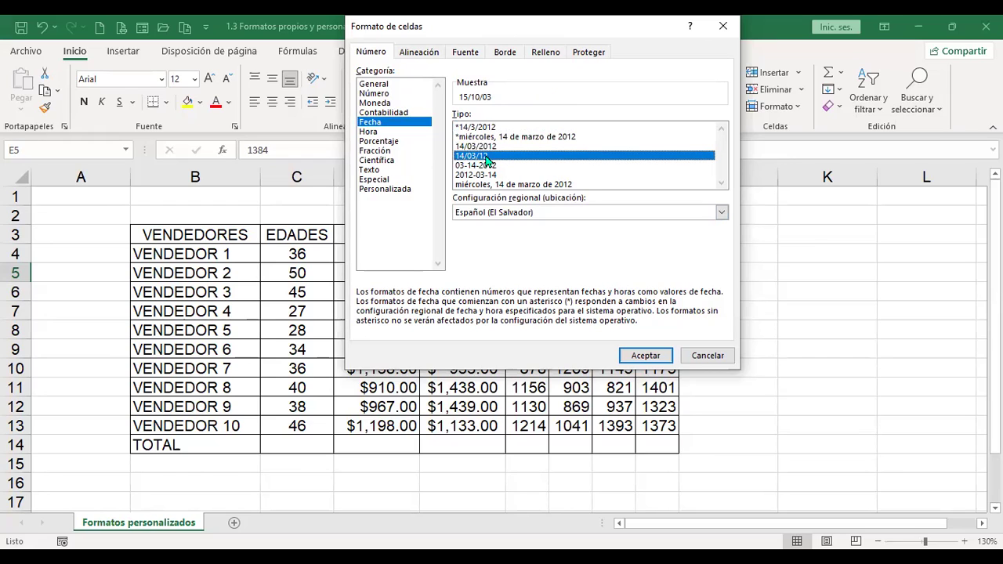
click(488, 166)
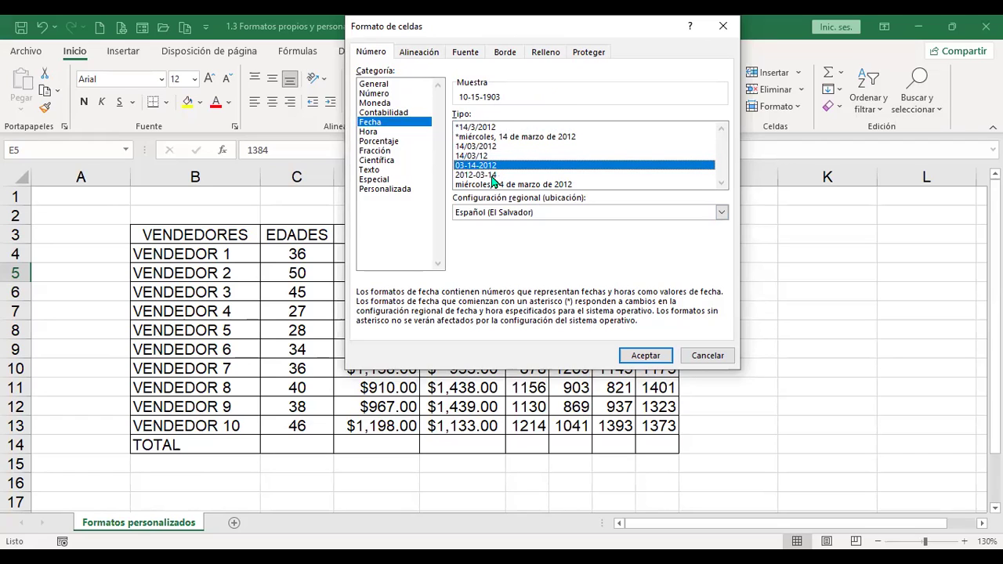
click(492, 175)
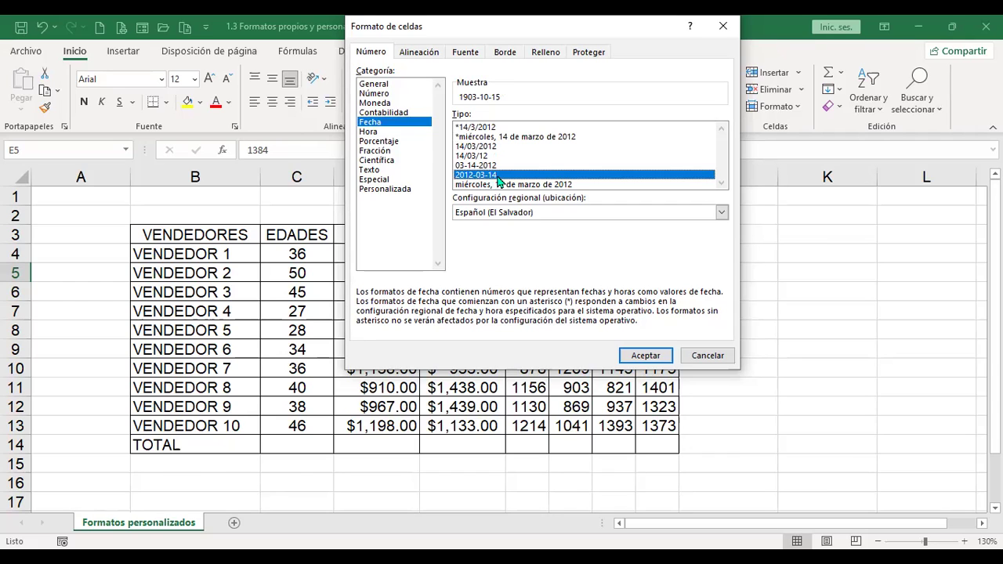
click(505, 185)
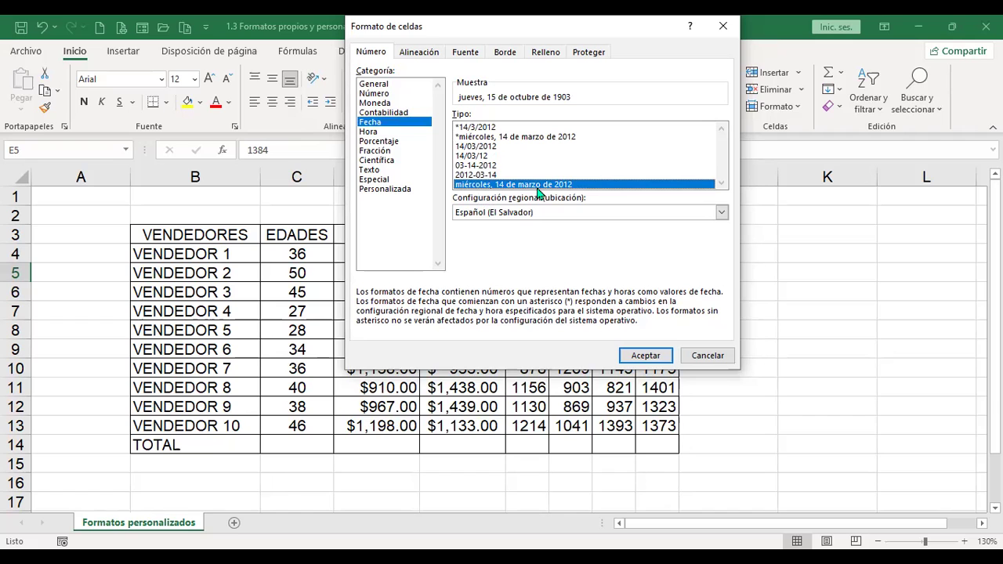
click(711, 358)
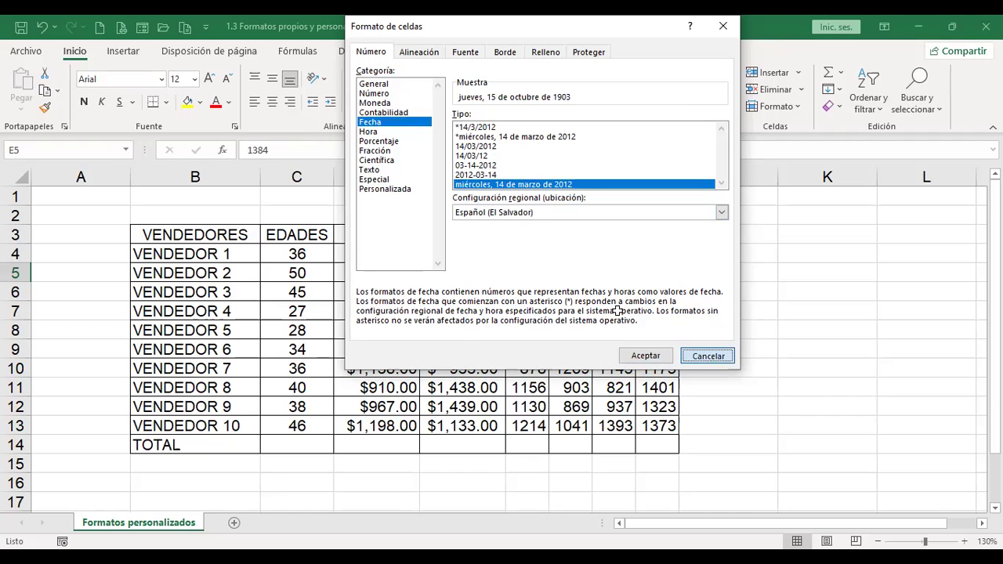
Enter the date 7/7/2022 in B16, below the sellers table.
scroll(596, 310, down, 3)
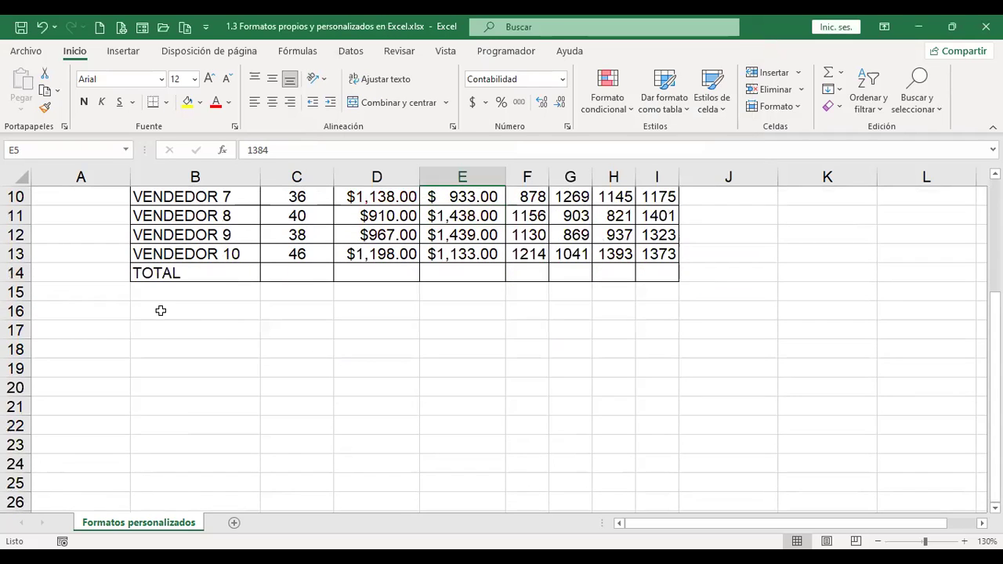
click(161, 311)
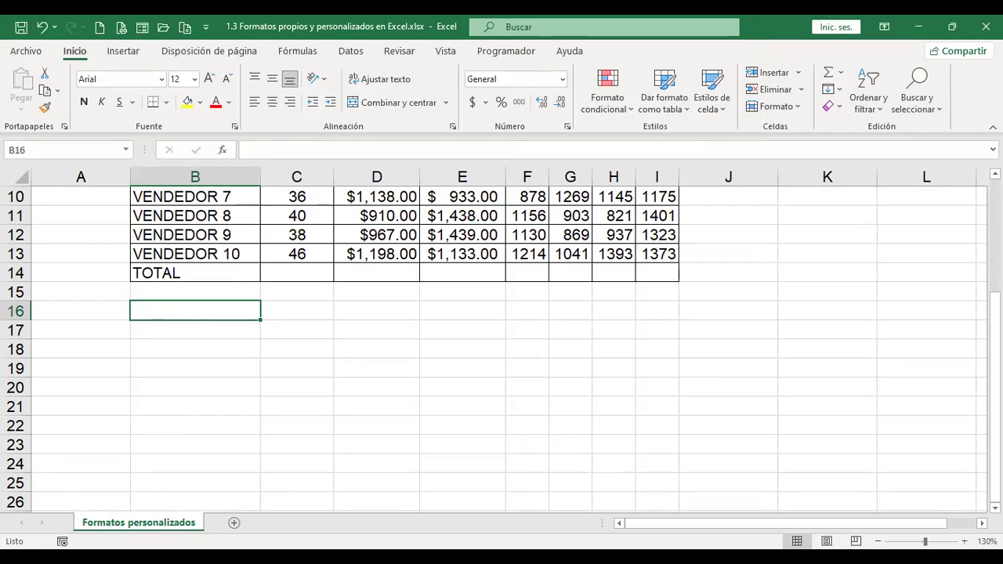
text(7/7/)
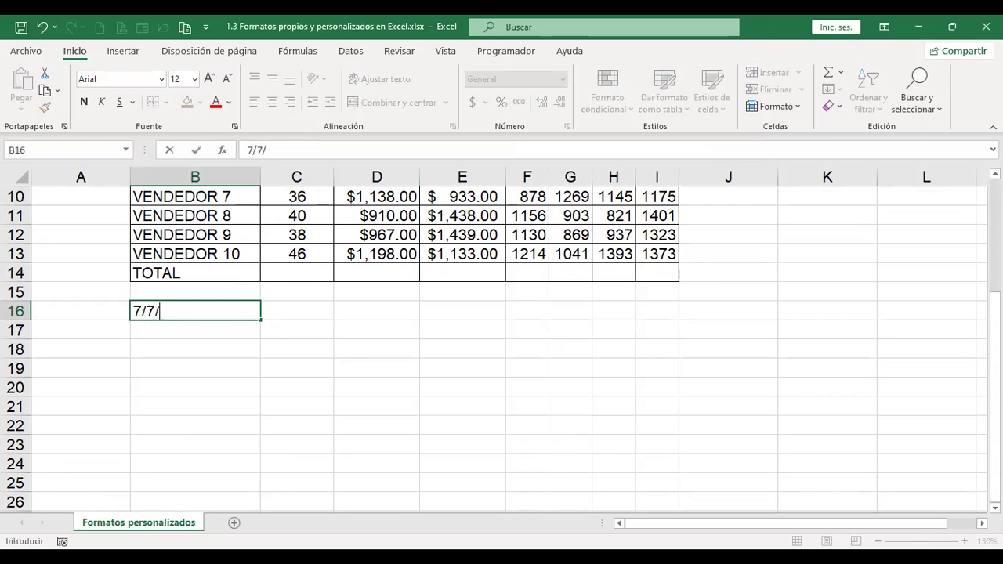
text(202)
key(Return)
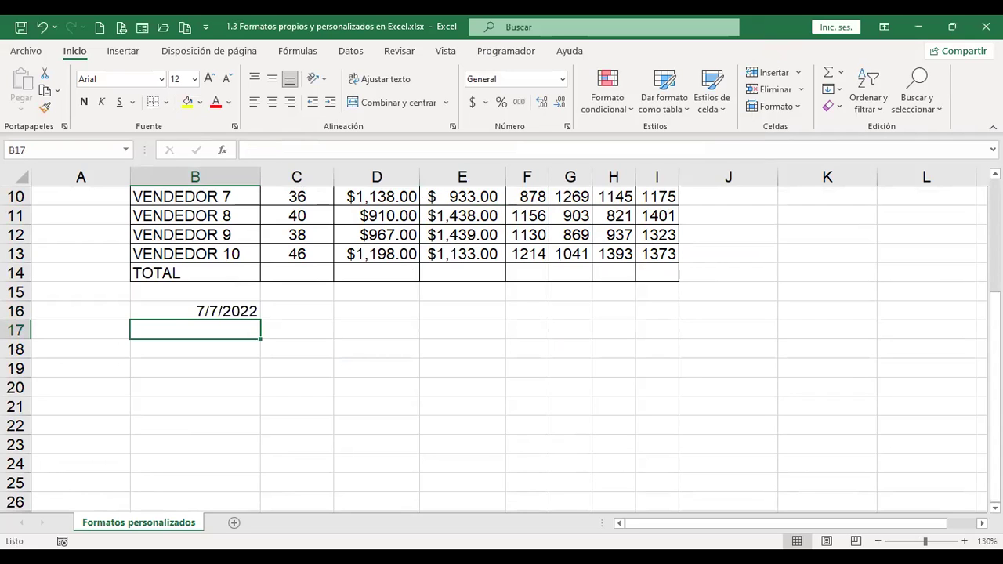
Re-enter the date in B16 with a two-digit year, as 7/7/22.
click(195, 311)
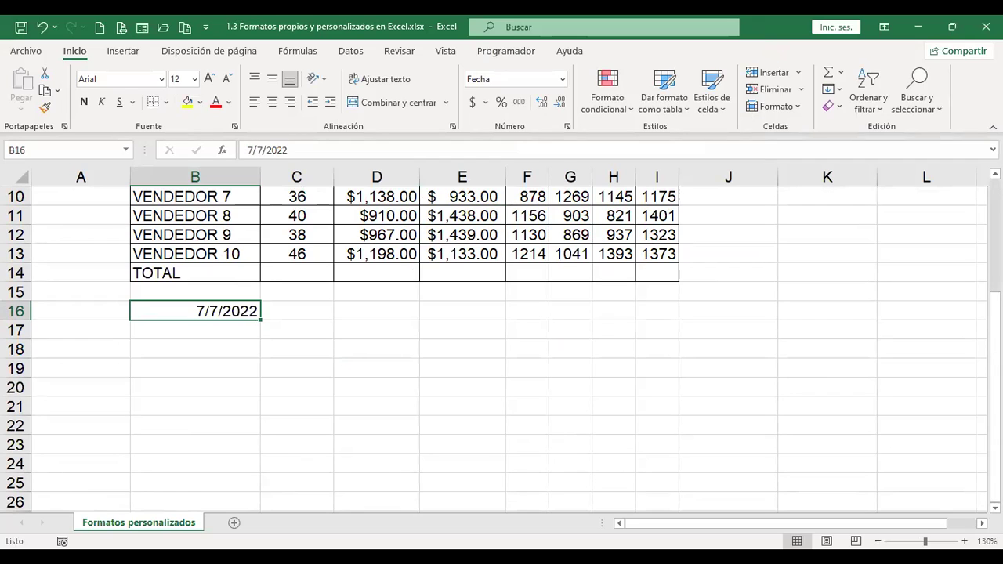
text(7/)
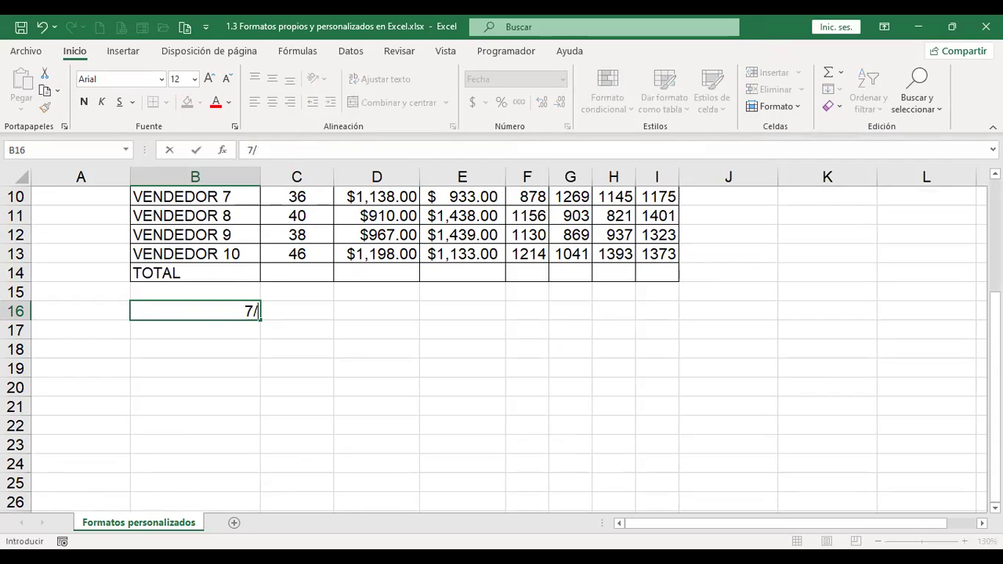
text(7/22)
key(Return)
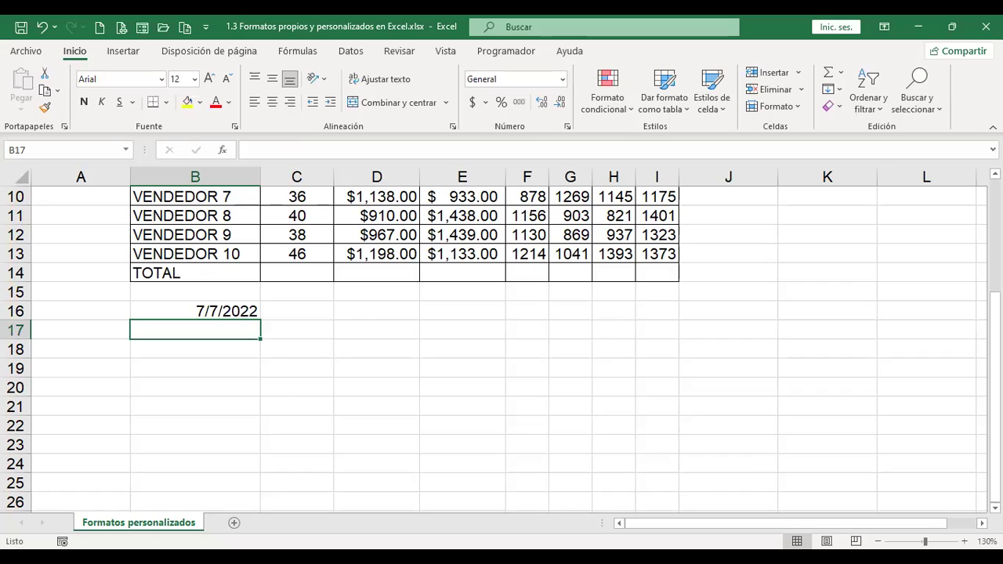
Apply the Fecha type *14/3/2012 to the date in B16.
click(195, 311)
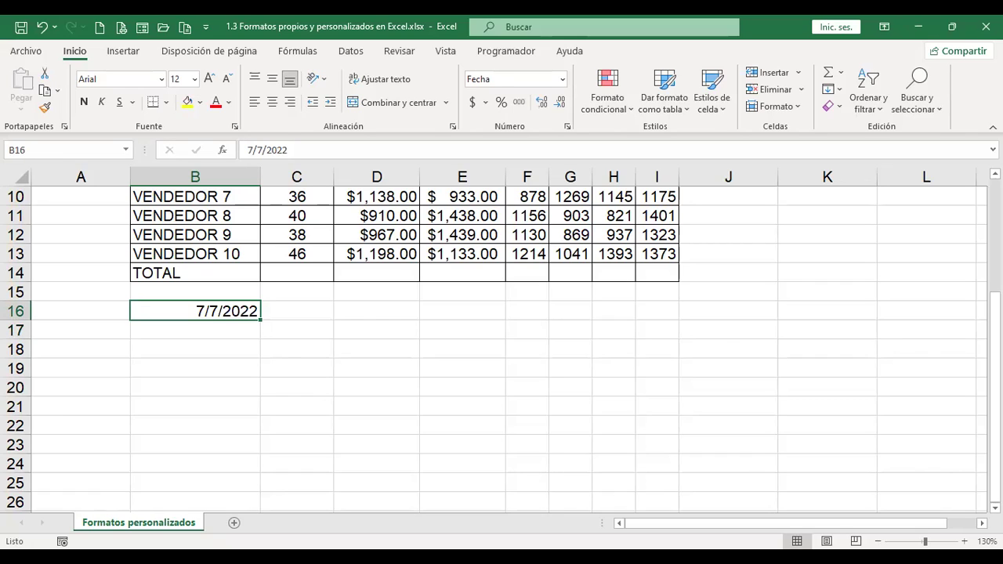
key(ctrl+1)
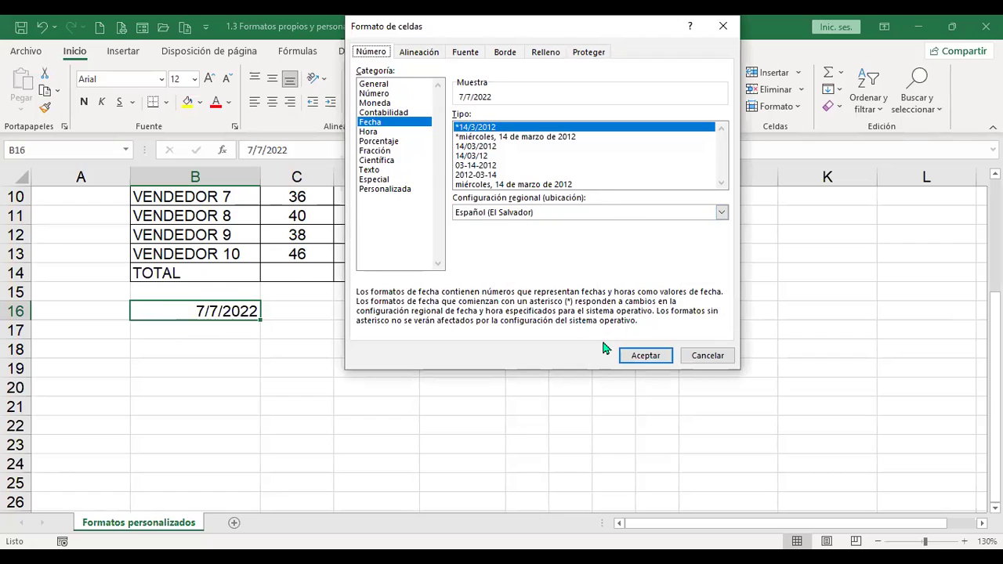
click(644, 357)
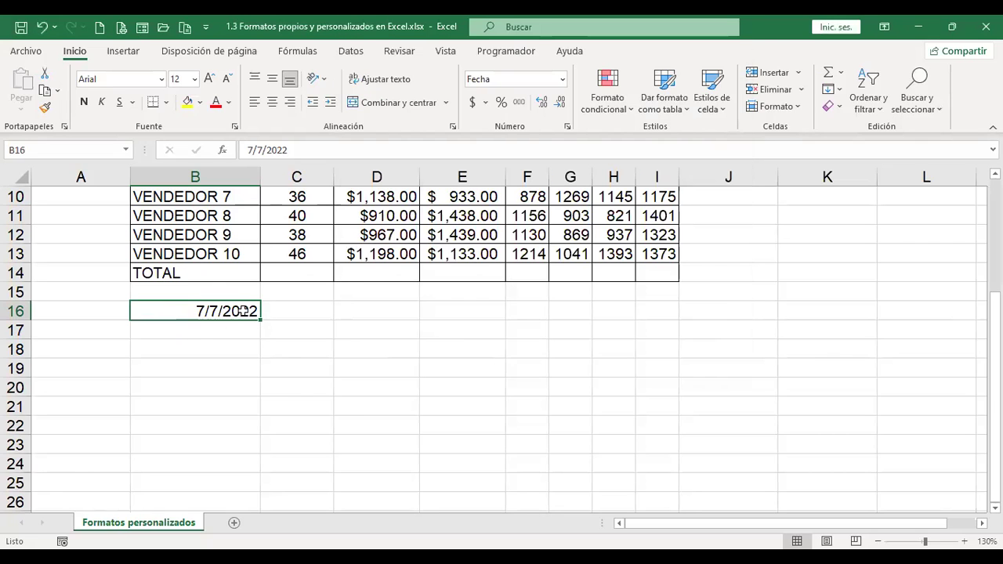
Apply the Fecha type *miércoles, 14 de marzo de 2012 to B16 and autofit the width of column B.
key(ctrl+1)
click(515, 136)
click(644, 356)
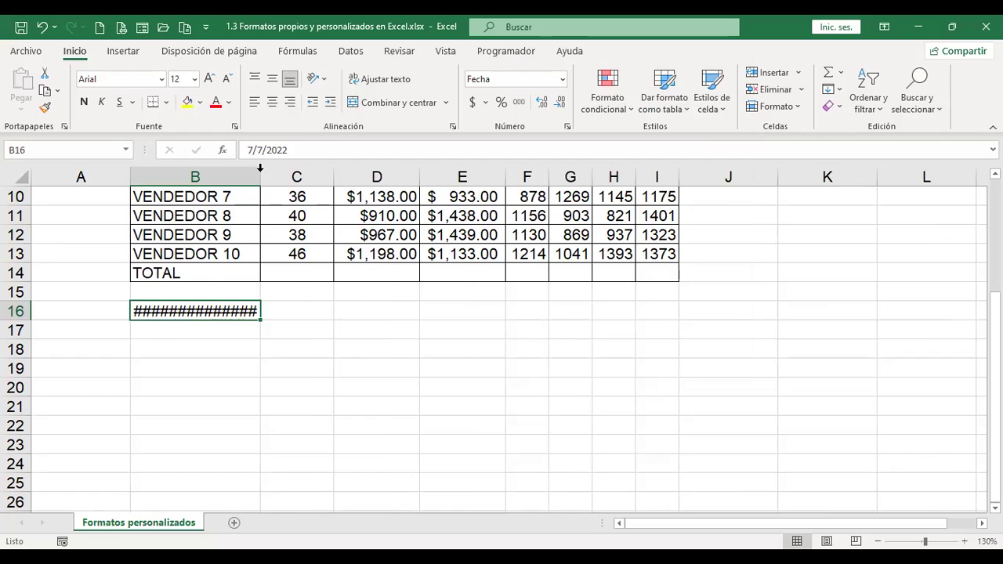
double_click(260, 167)
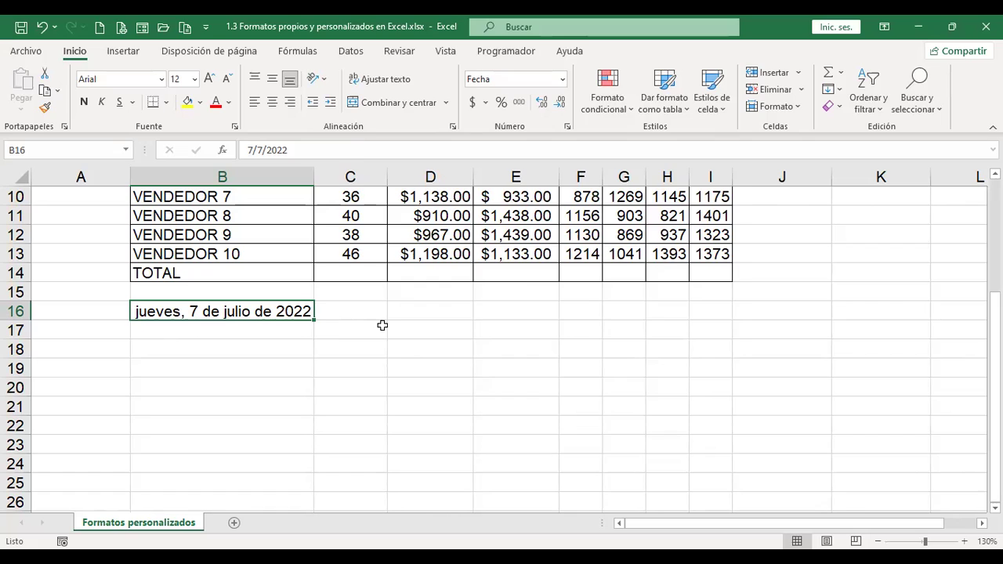
Format the date in B16 with the Fecha type 14/03/2012, followed by the two-digit-year type 14/03/12.
key(ctrl+1)
click(475, 146)
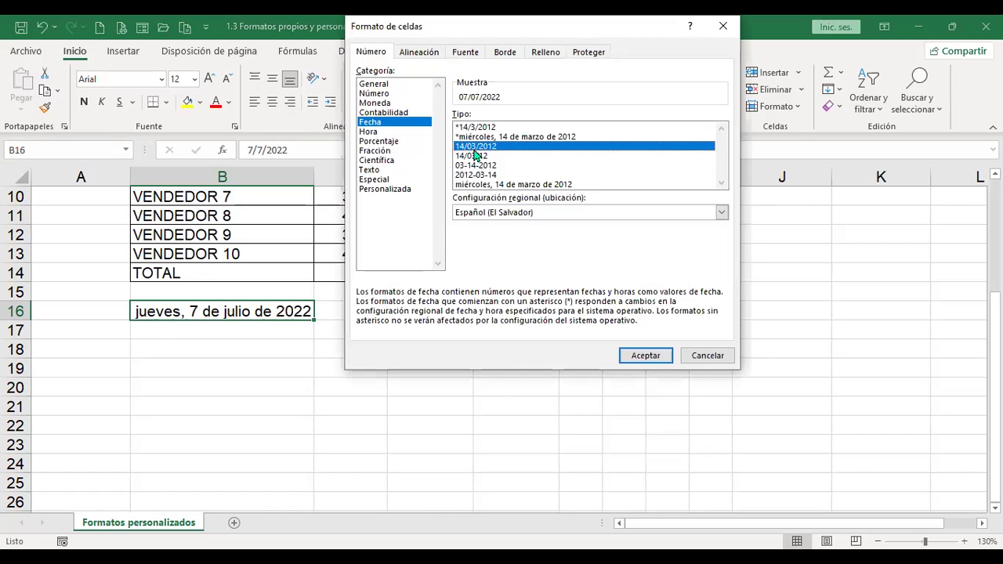
click(642, 357)
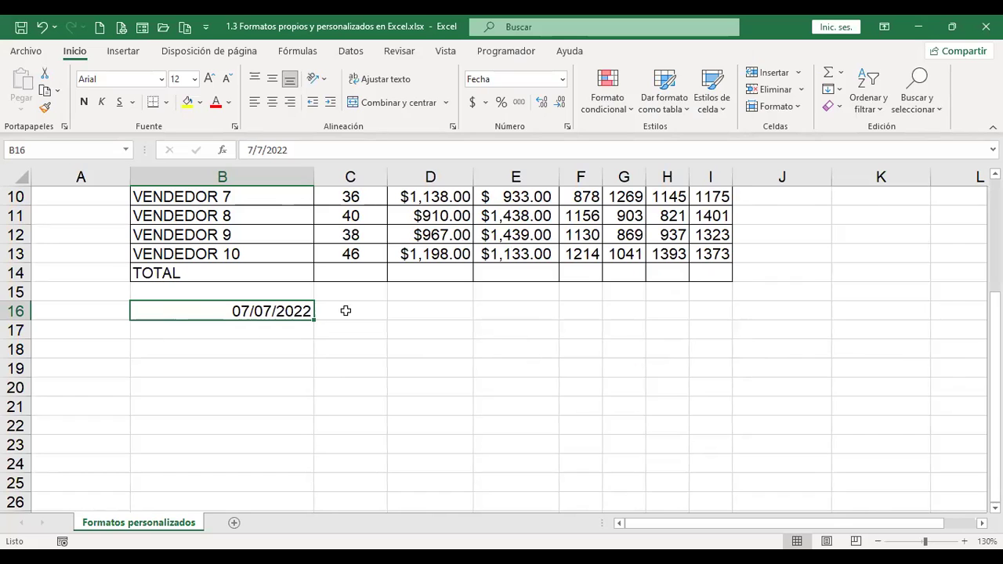
key(ctrl+1)
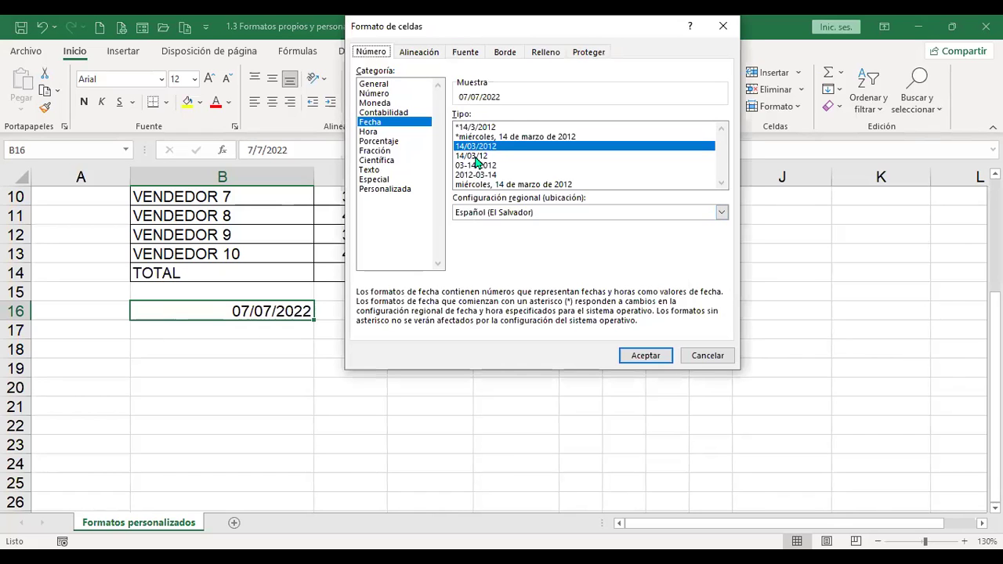
click(478, 156)
click(640, 358)
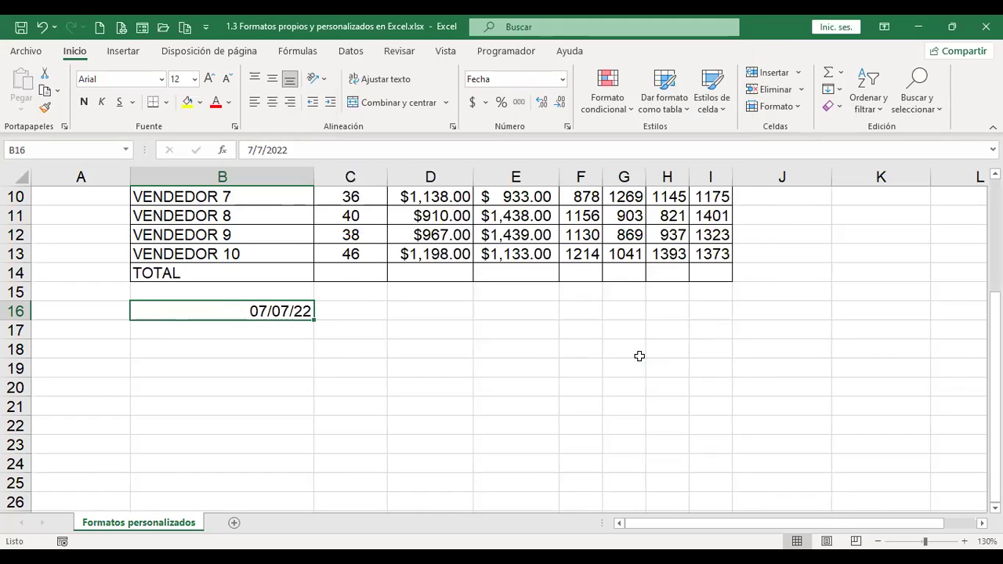
Format the date in B16 with the hyphenated Fecha type 03-14-2012, followed by the year-first type 2012-03-14.
key(ctrl+1)
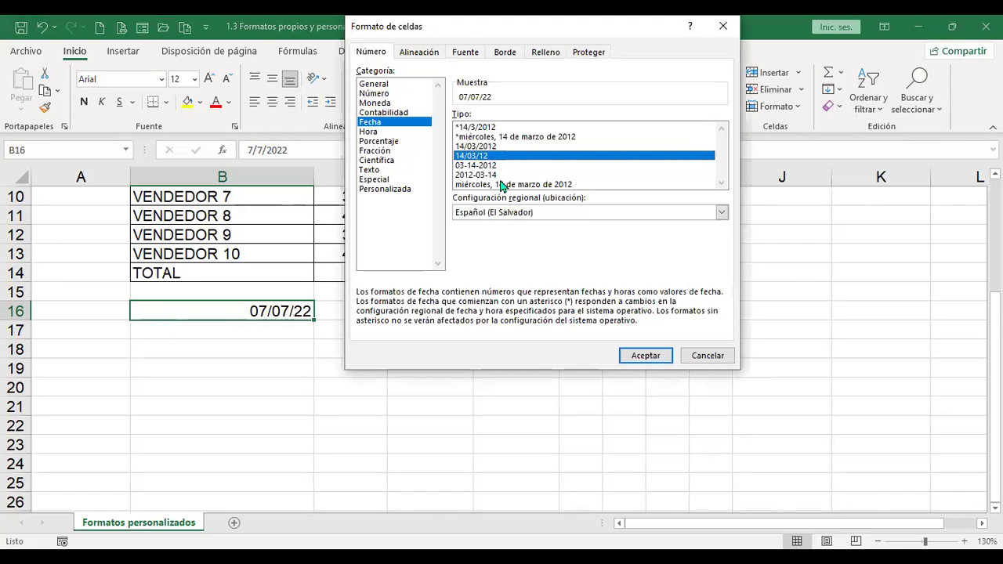
click(495, 165)
click(649, 357)
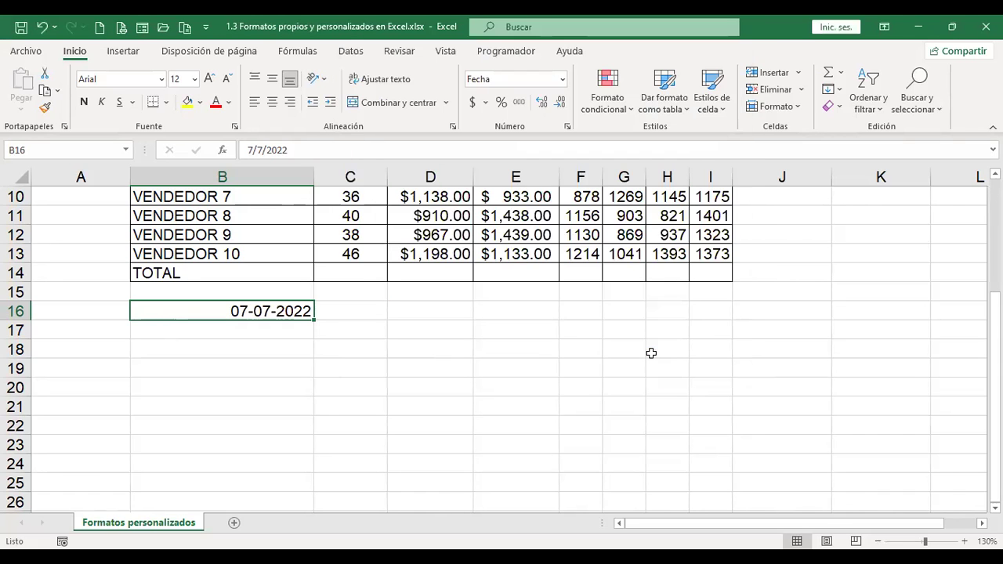
key(ctrl+1)
click(496, 175)
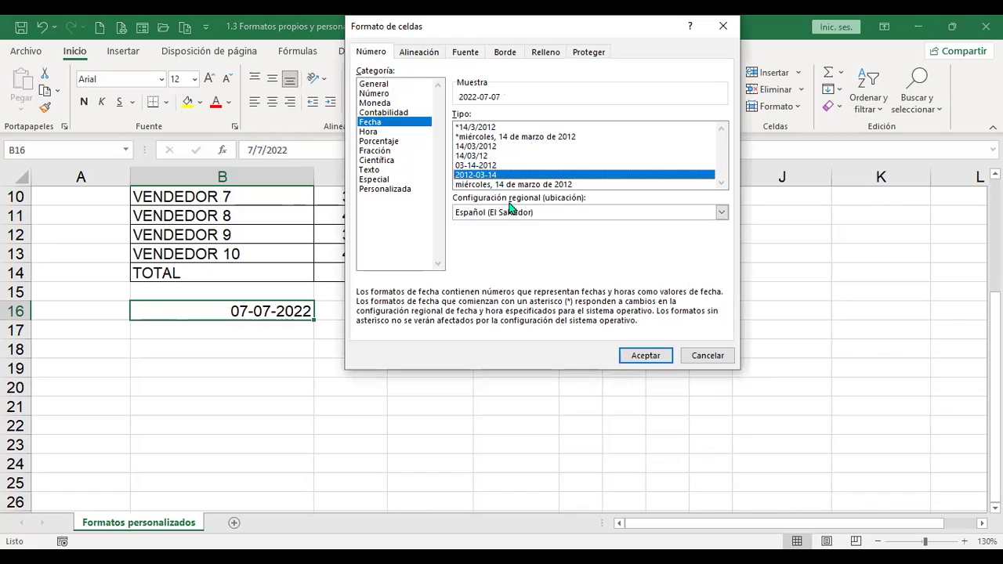
click(643, 357)
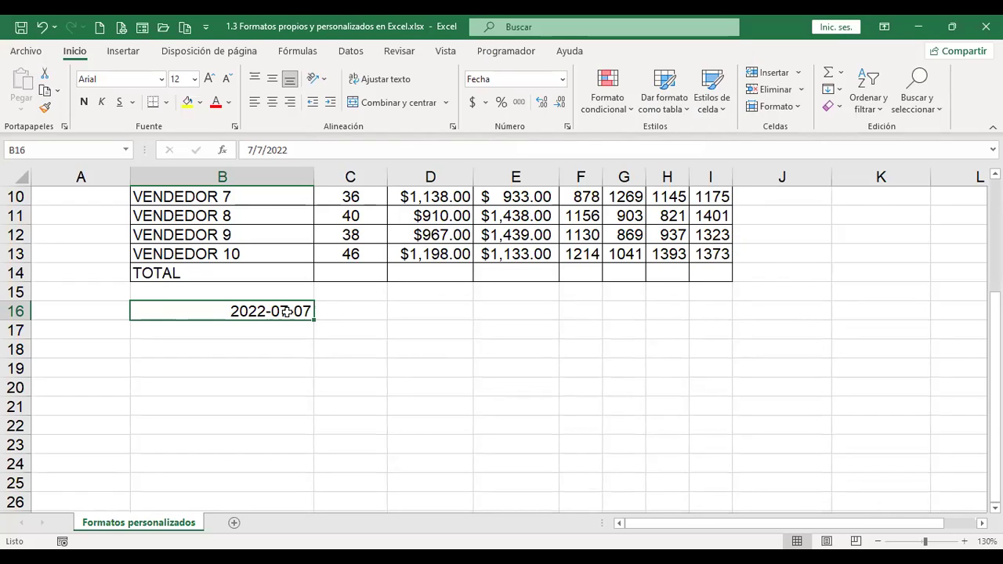
Apply the long Fecha type without an asterisk, miércoles, 14 de marzo de 2012, to B16.
key(ctrl+1)
click(517, 188)
click(646, 356)
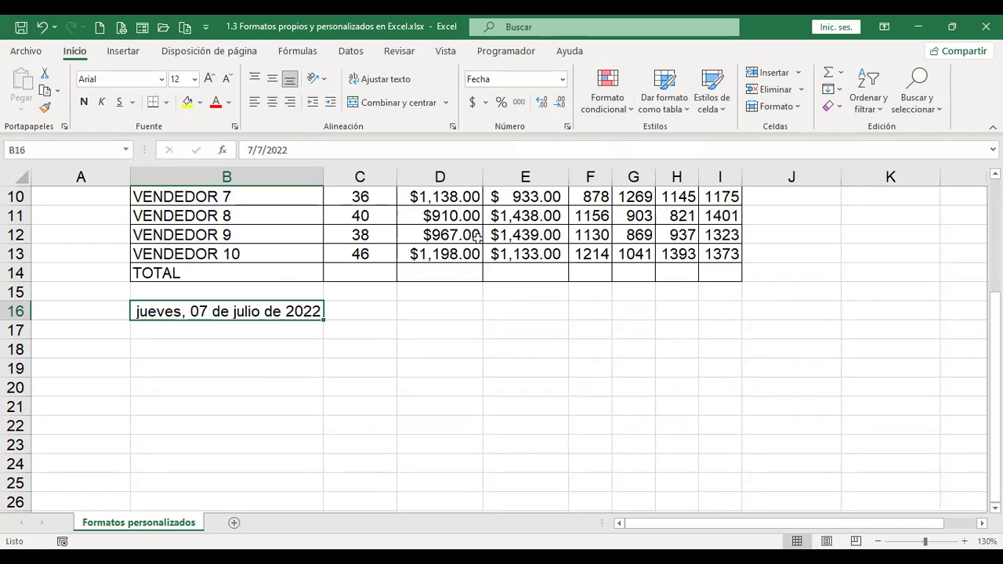
Apply the Fecha corta format to the date in B16, followed by the Fecha larga format.
click(562, 79)
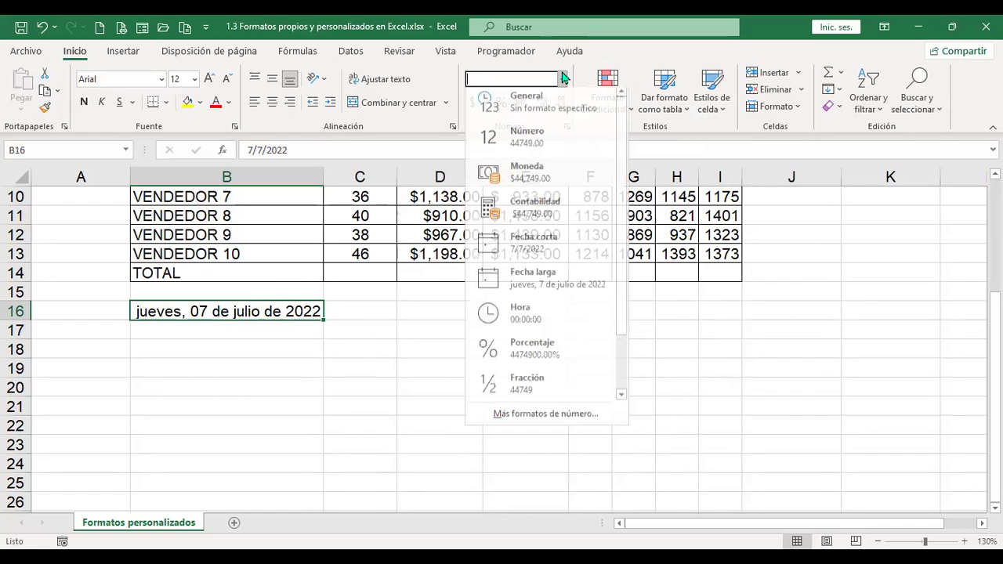
click(548, 255)
click(562, 80)
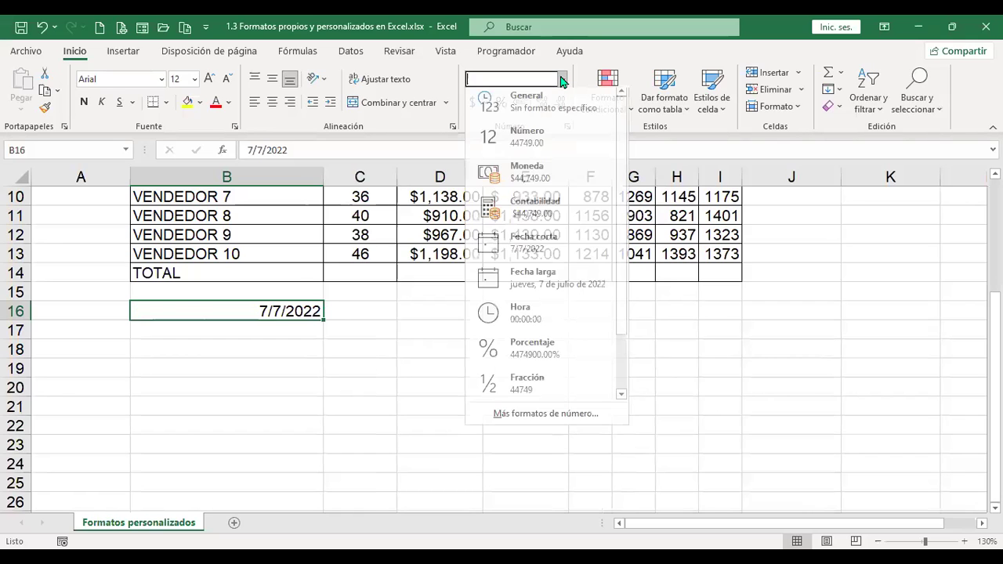
click(550, 277)
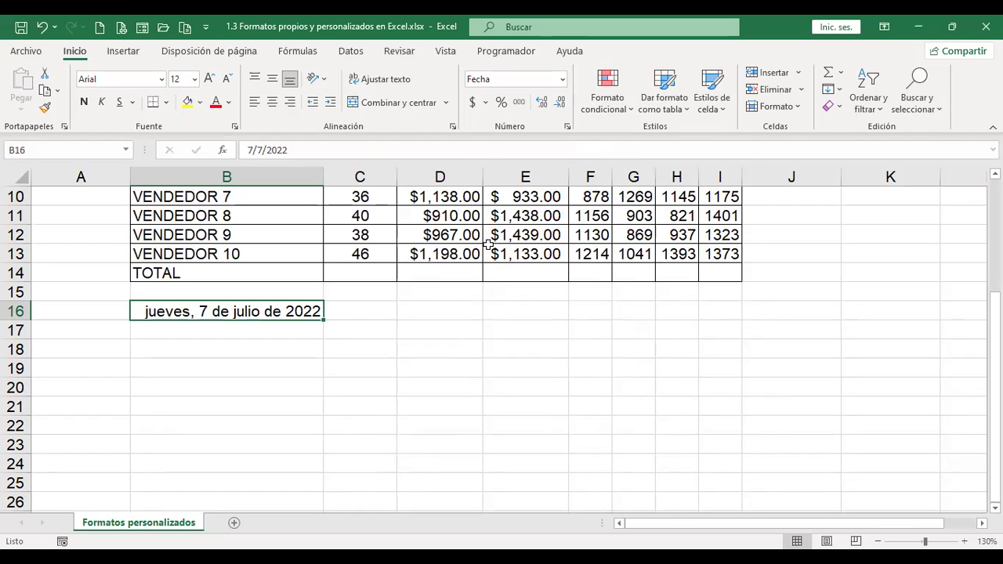
Review the Hora types in the cell format settings for B16 without applying any of them.
key(ctrl+1)
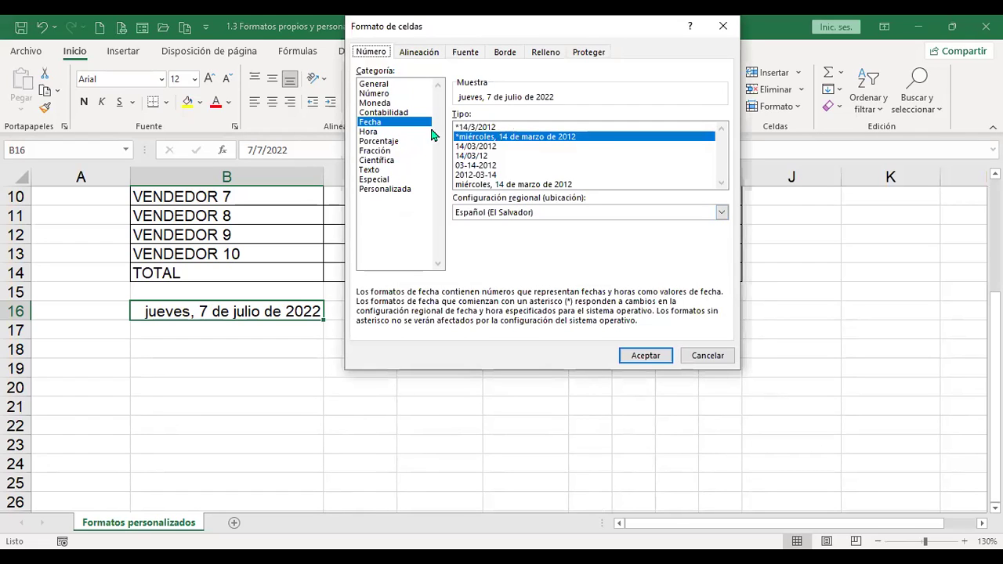
click(368, 131)
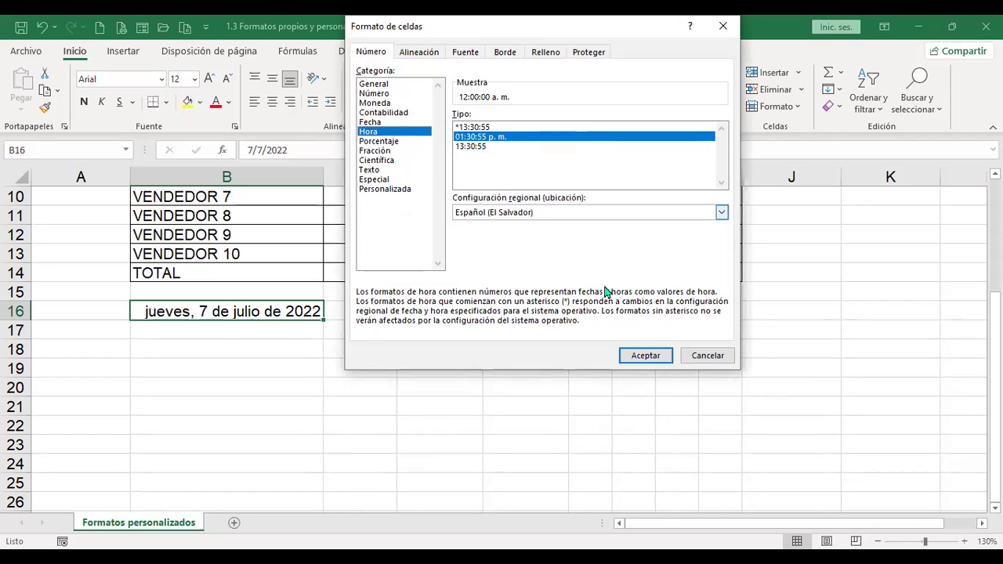
click(715, 359)
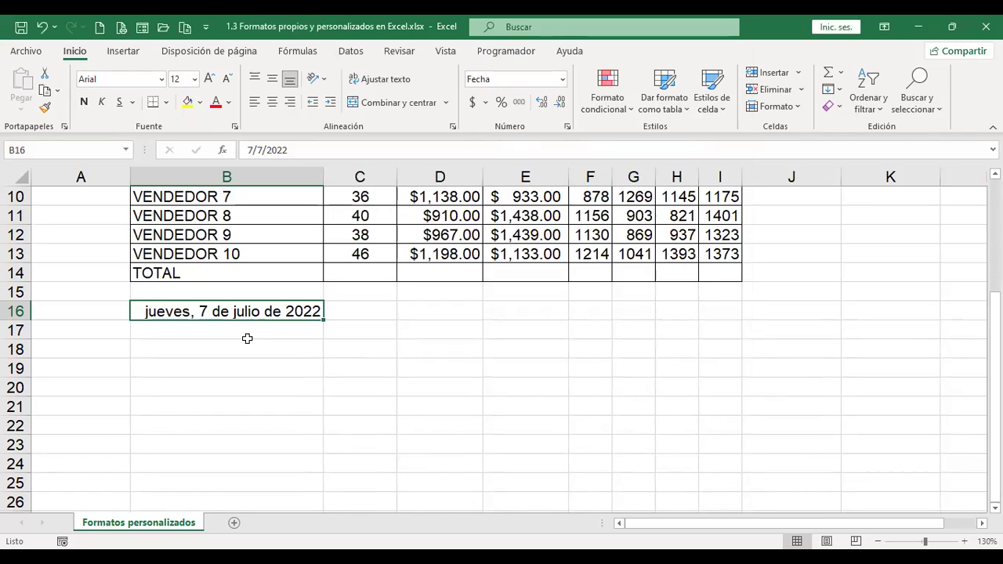
Enter the time 19:30 in B18 and replace it with 7:30.
click(247, 347)
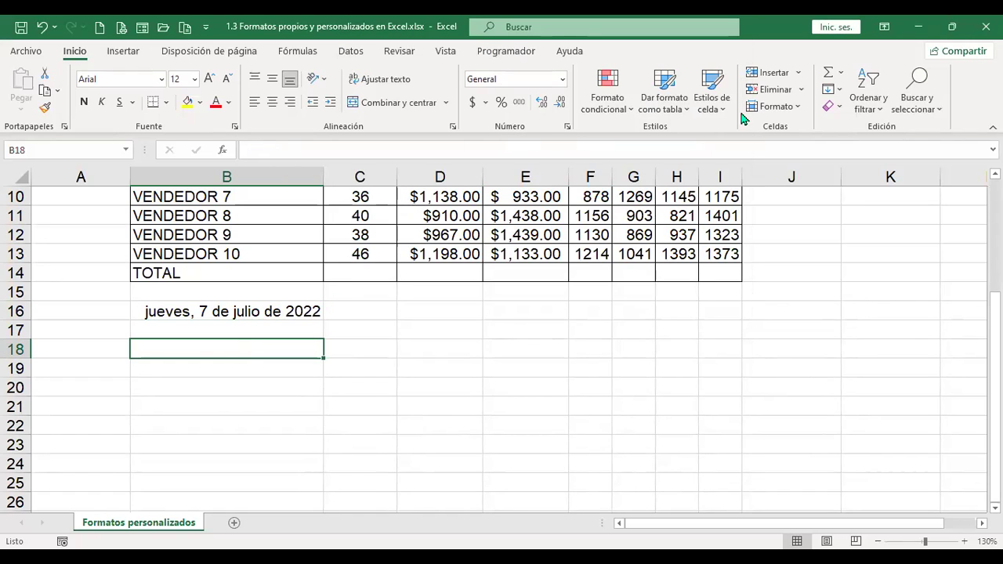
text(19:30)
key(Return)
key(Up)
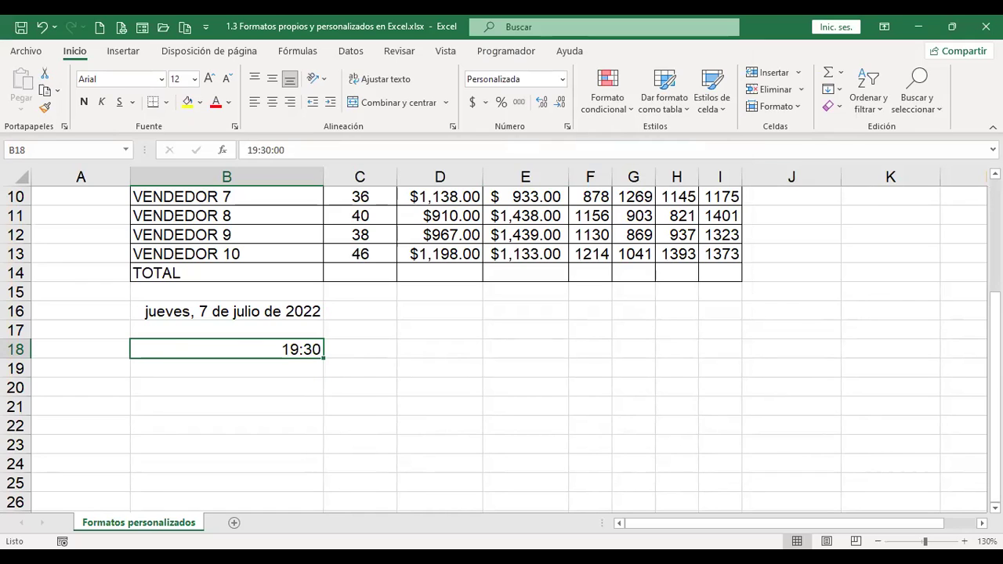
text(7:30)
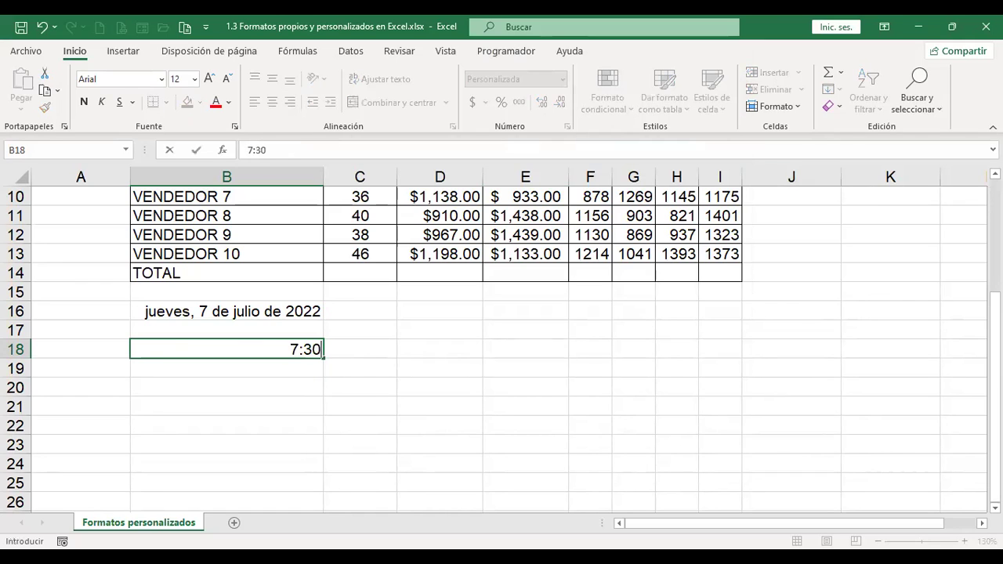
key(Return)
key(Up)
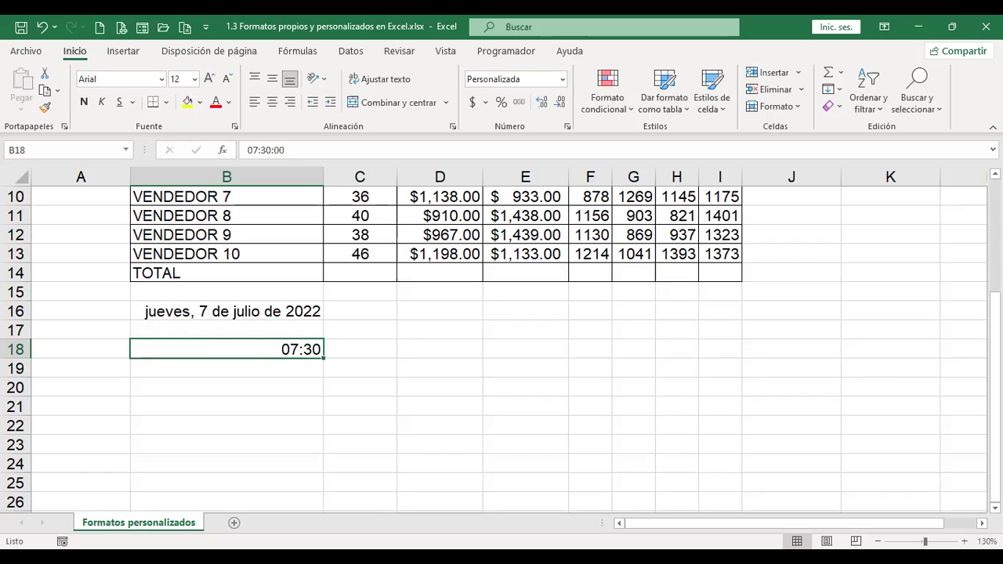
text(7:30)
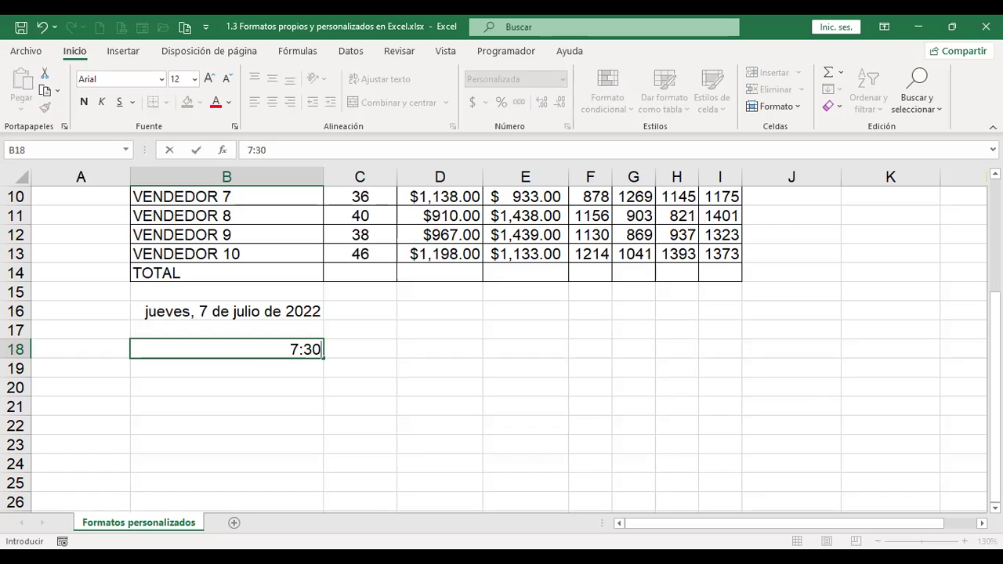
key(Return)
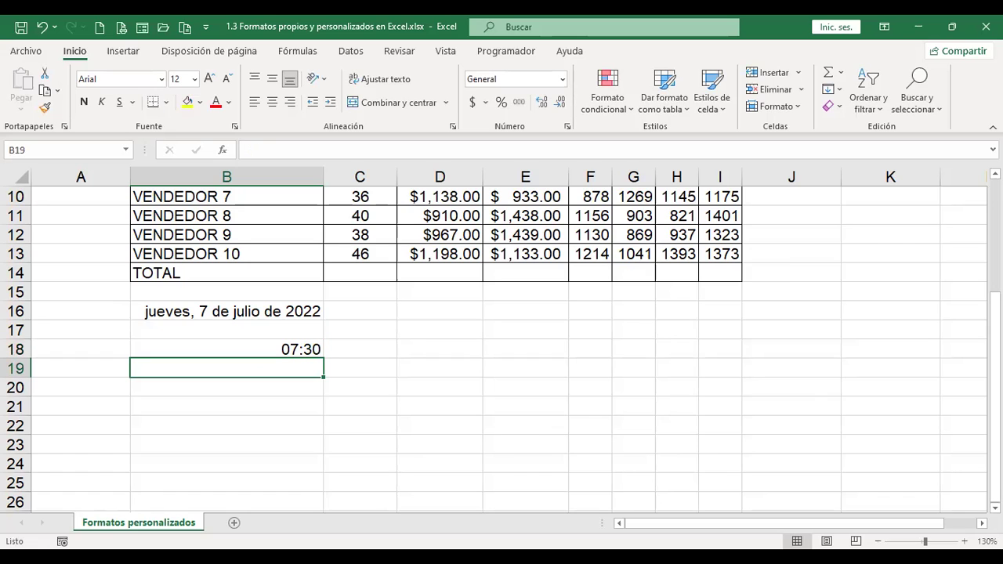
Apply the built-in Hora number format to the time in B18.
click(226, 349)
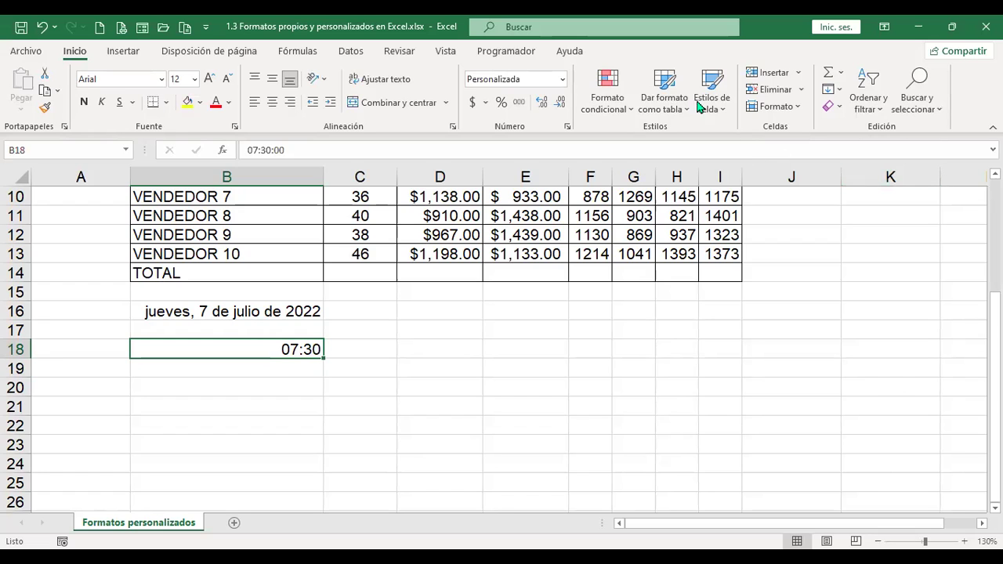
click(562, 79)
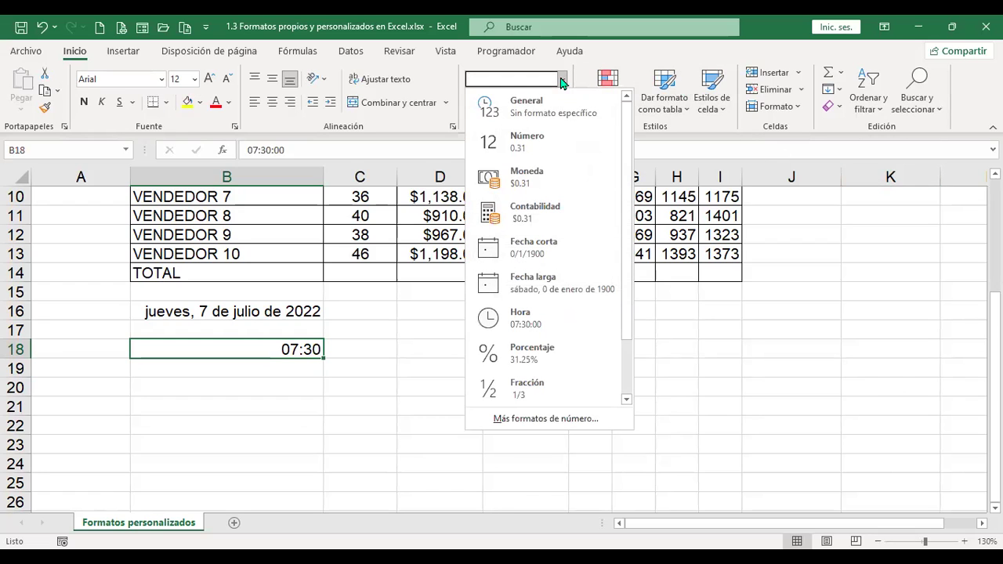
click(407, 358)
click(248, 369)
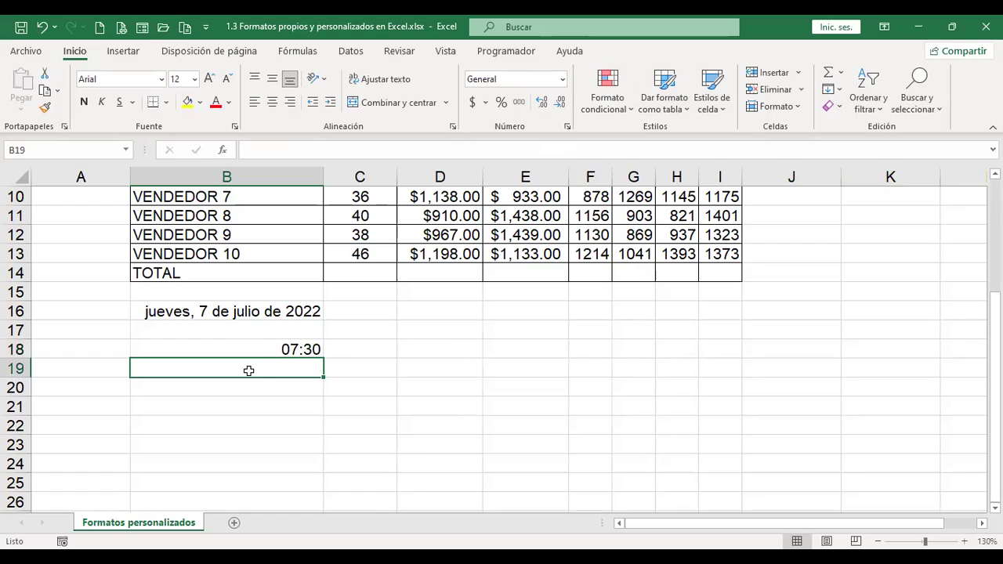
click(309, 350)
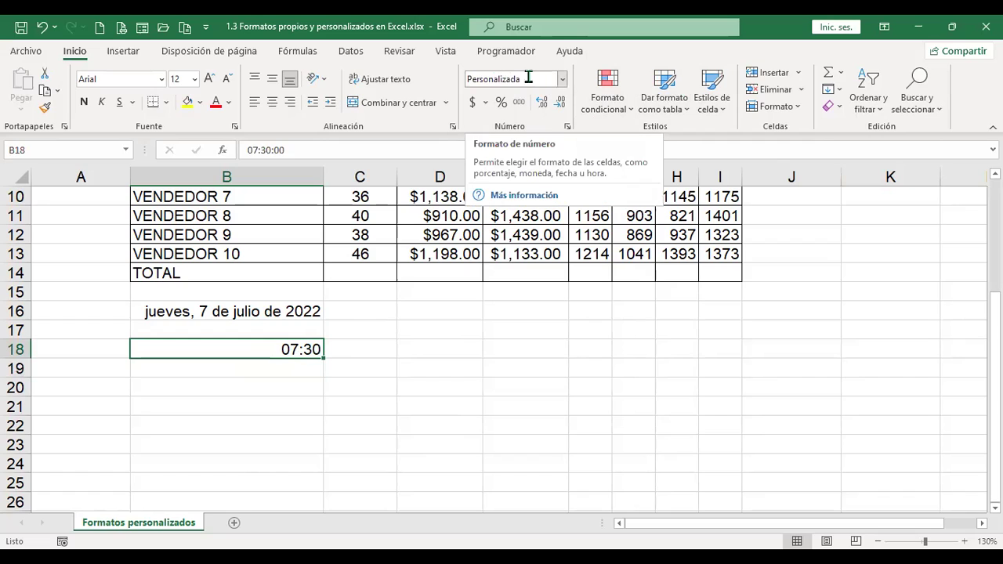
click(563, 80)
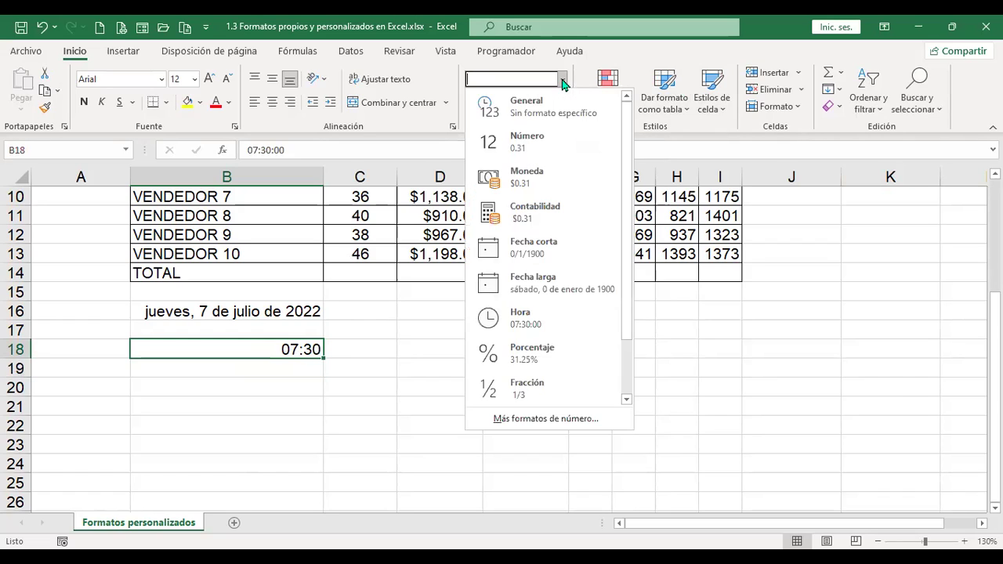
click(523, 320)
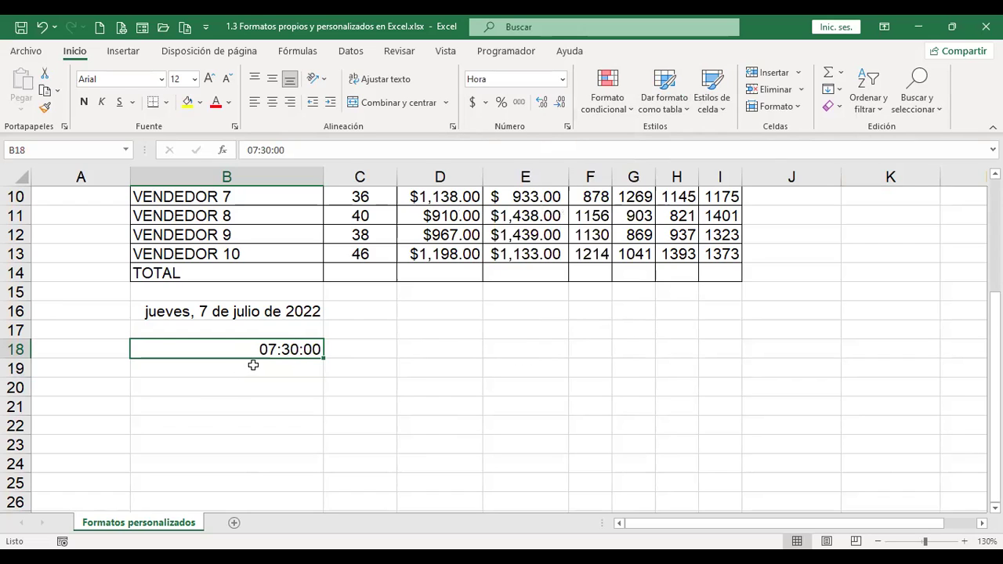
Format B18 with the Hora type *13:30:55, followed by the 12-hour type 01:30:55 p. m.
right_click(317, 345)
click(371, 202)
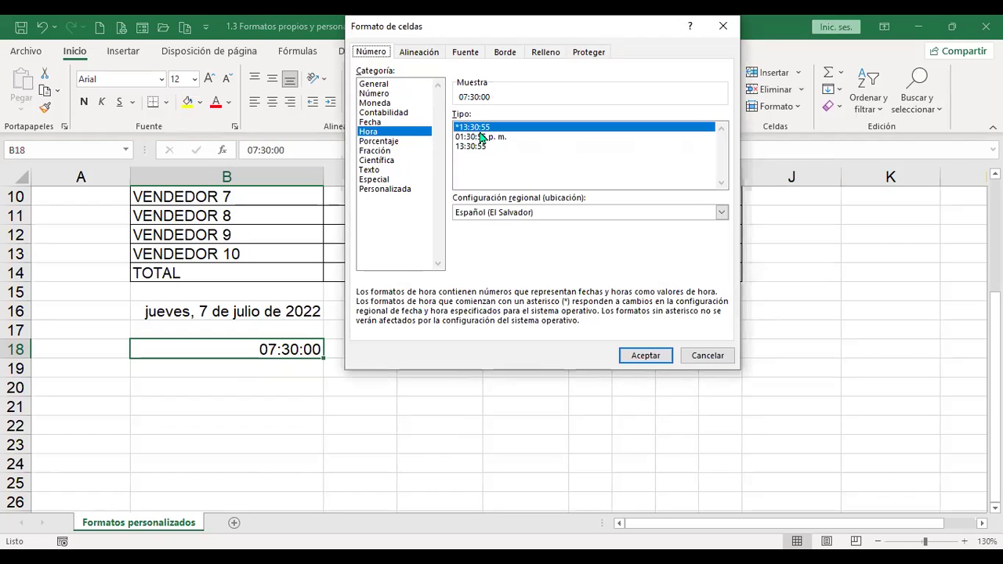
click(644, 356)
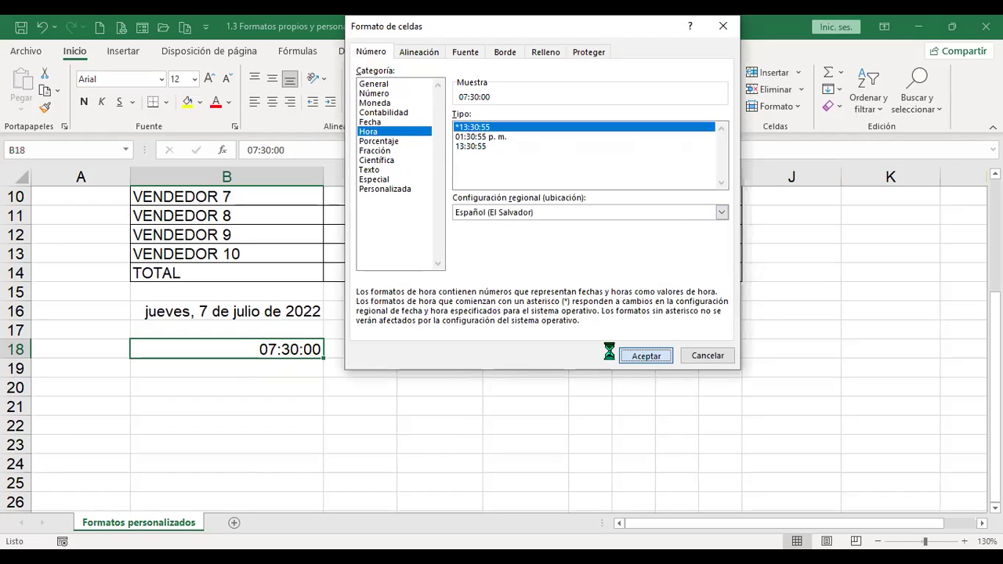
key(ctrl+1)
click(482, 138)
click(652, 362)
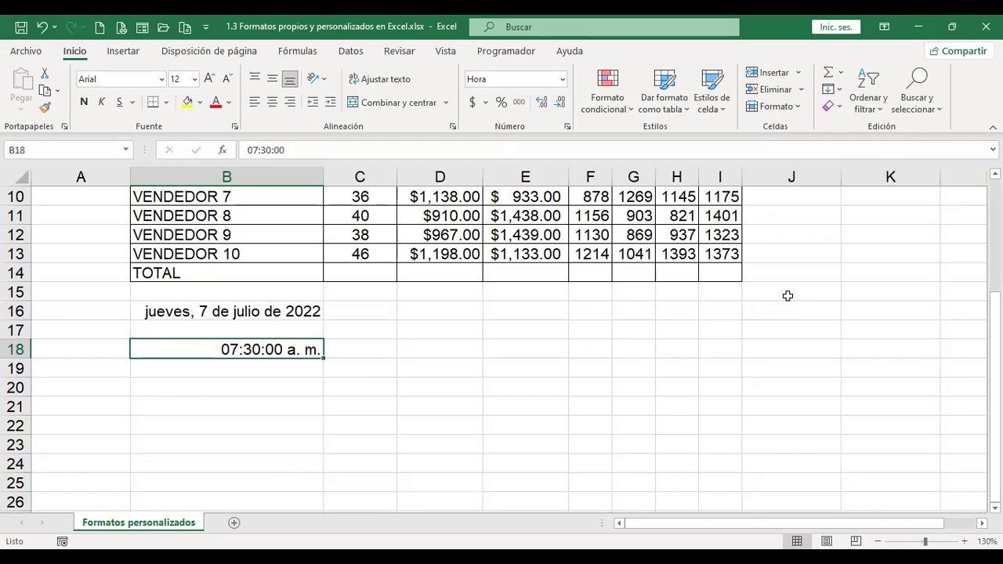
Test the 12-hour format in B18 by entering the morning time 7:31, followed by the evening time 19:31.
text(7:31)
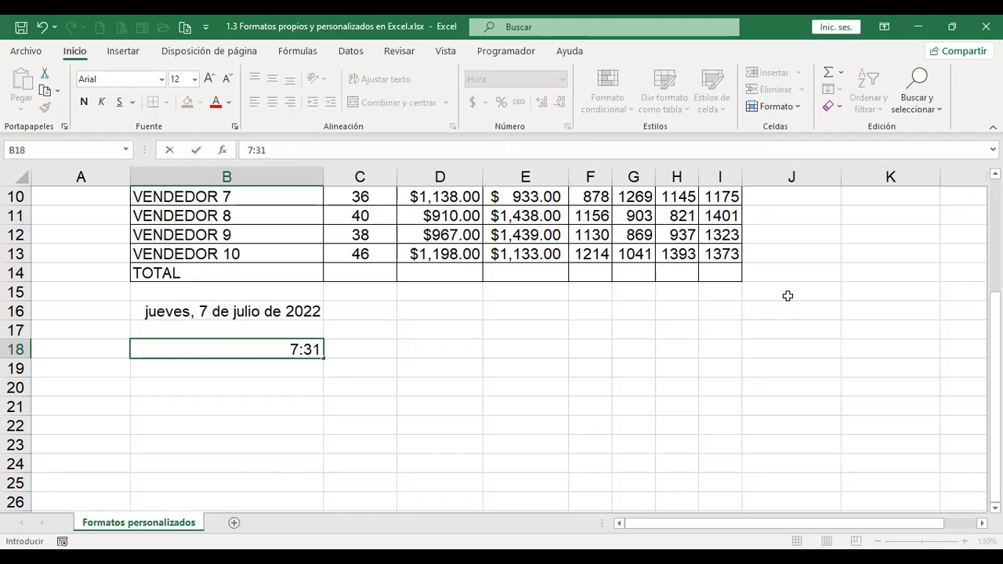
key(Return)
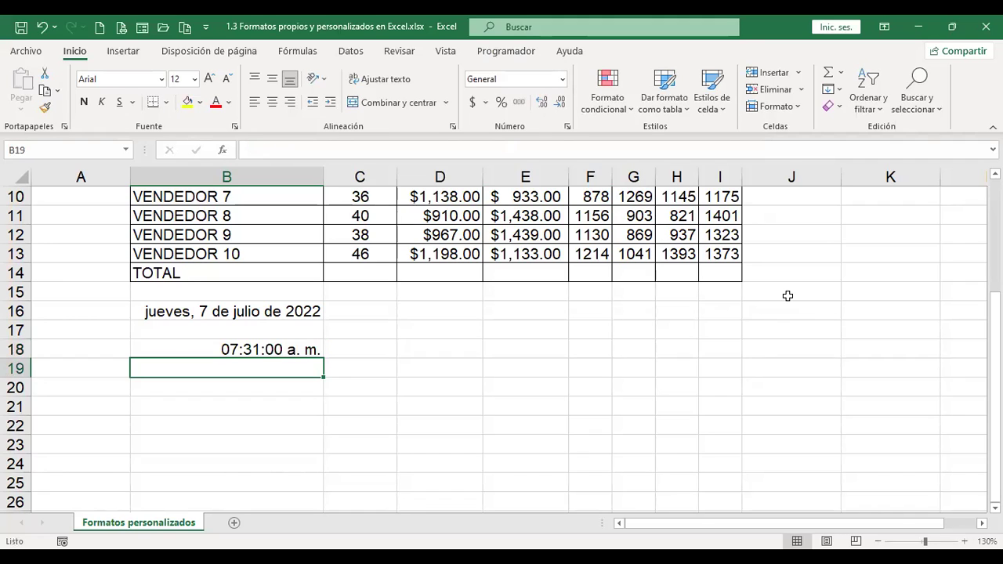
key(Up)
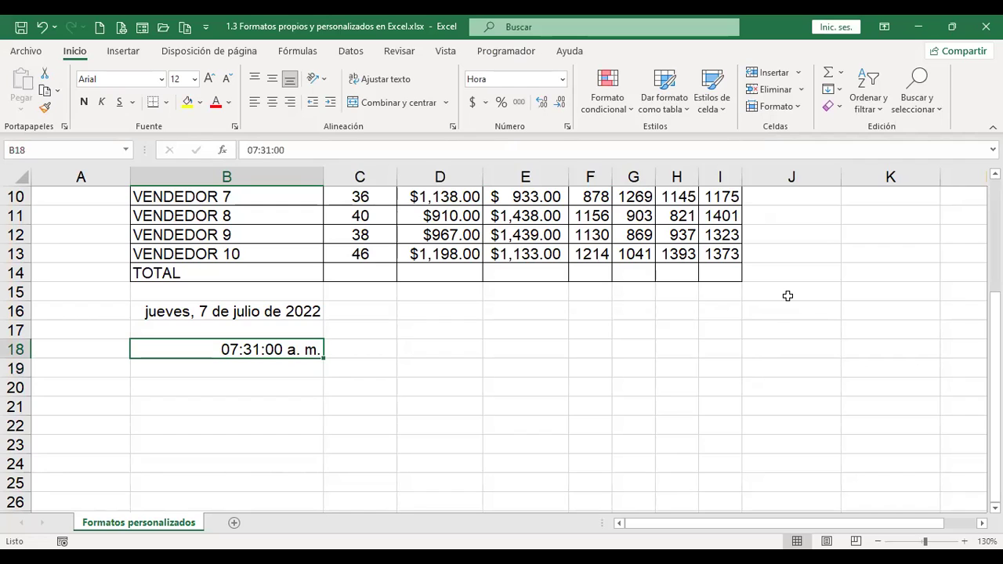
text(19)
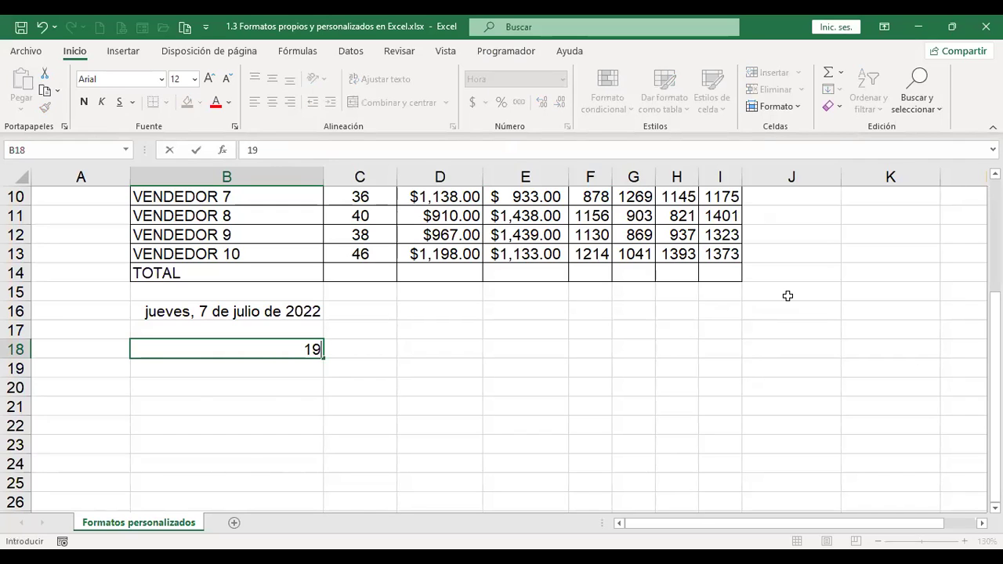
text(:31)
key(Return)
key(Up)
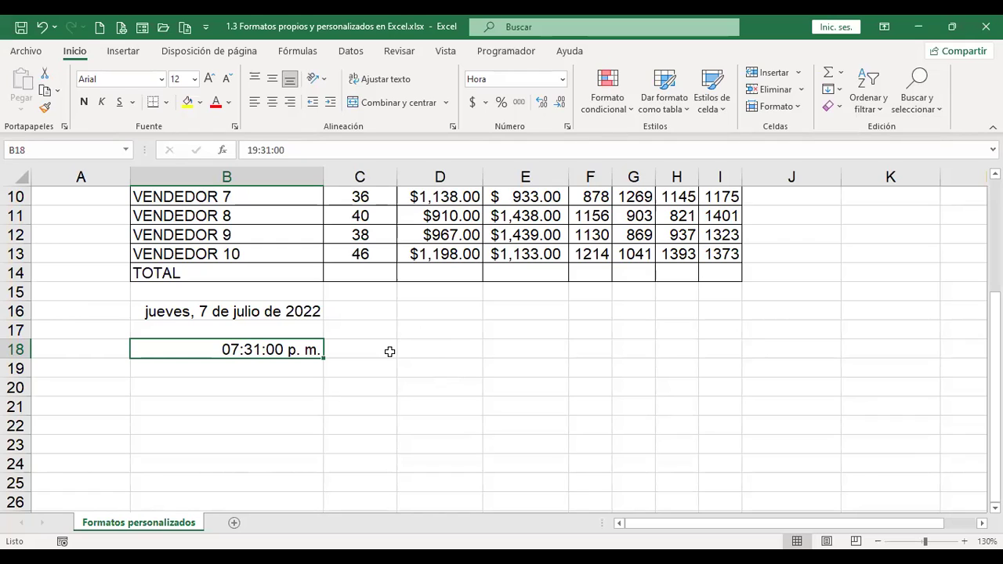
Enter the time 7:32 in B18 and replace it with 19:32.
text(7)
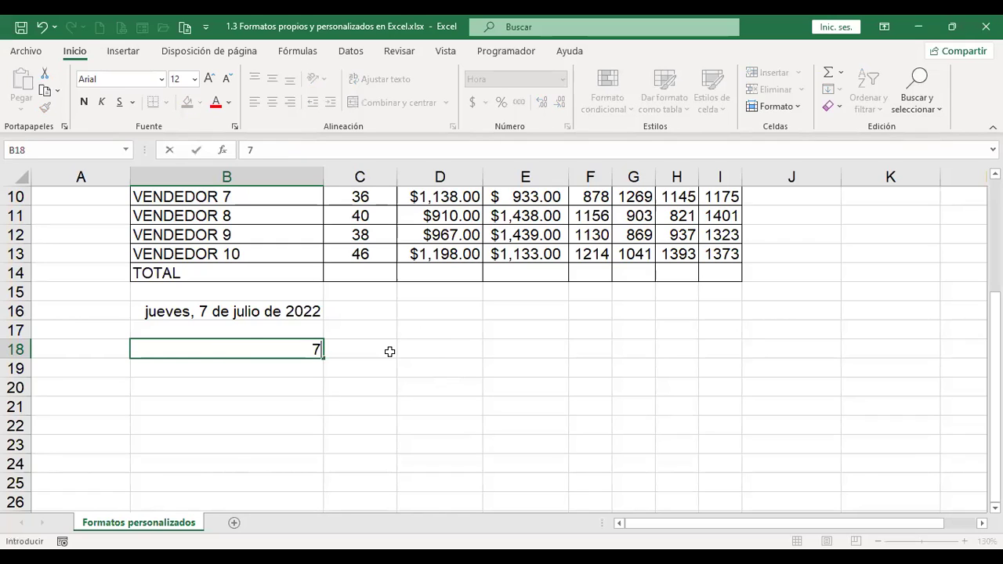
text(:32)
key(Return)
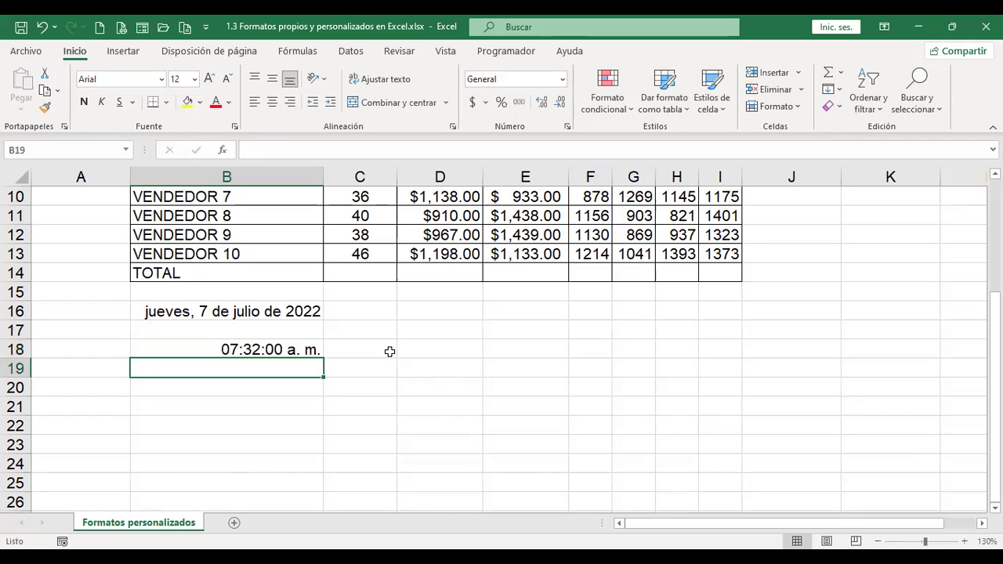
key(Up)
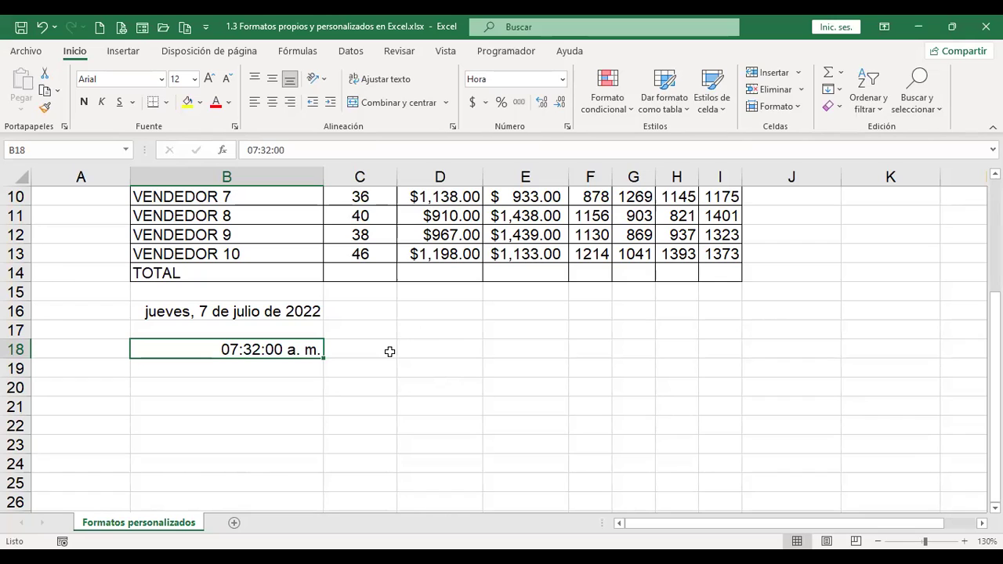
text(19:32)
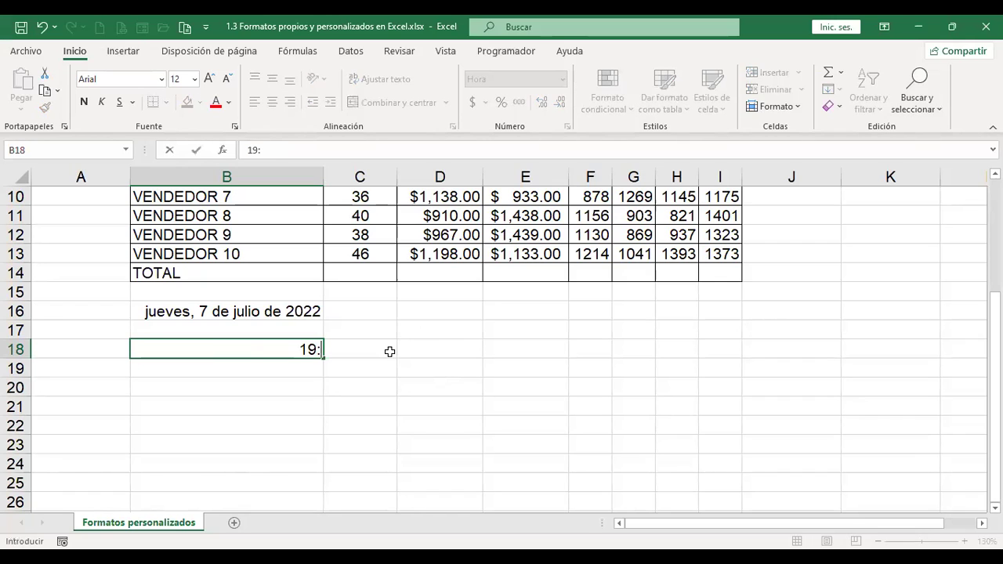
key(Return)
key(Up)
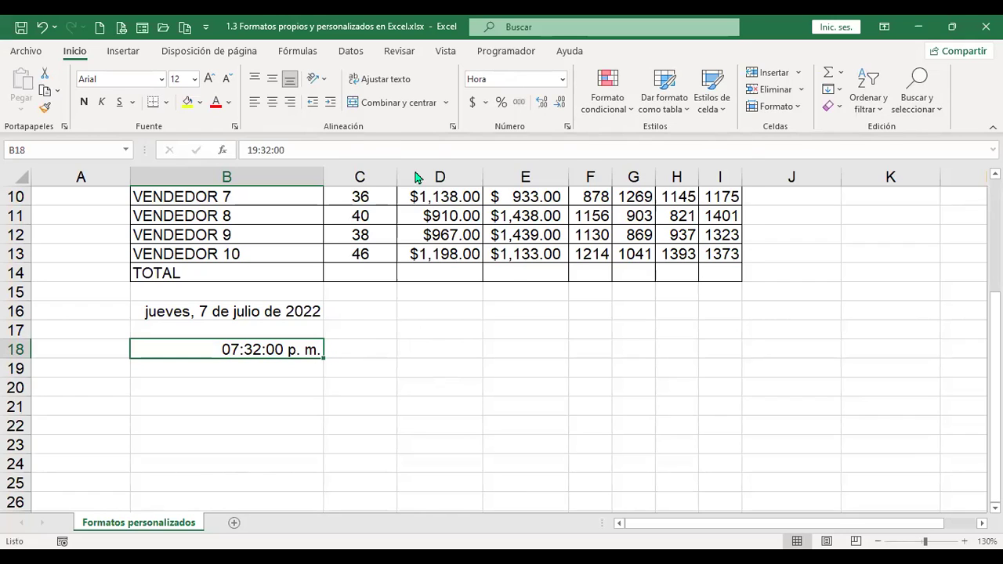
Apply the 24-hour Hora type without an asterisk, 13:30:55, to the time in B18.
key(ctrl+1)
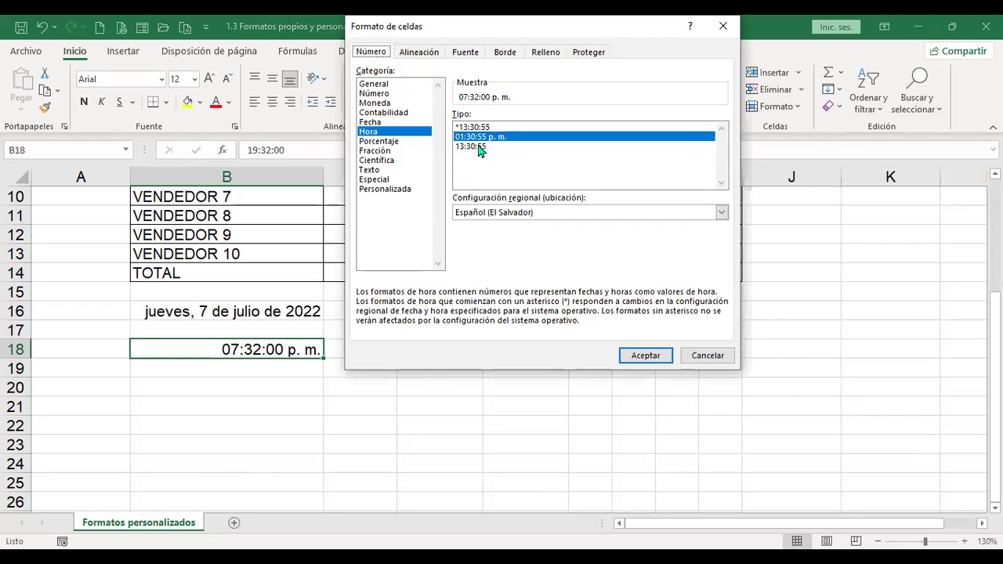
click(475, 146)
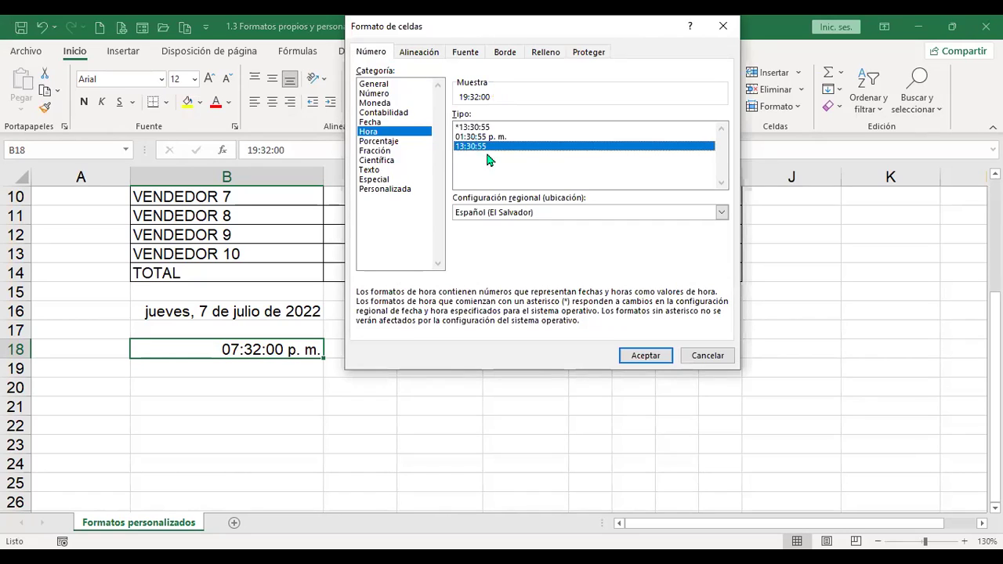
click(650, 354)
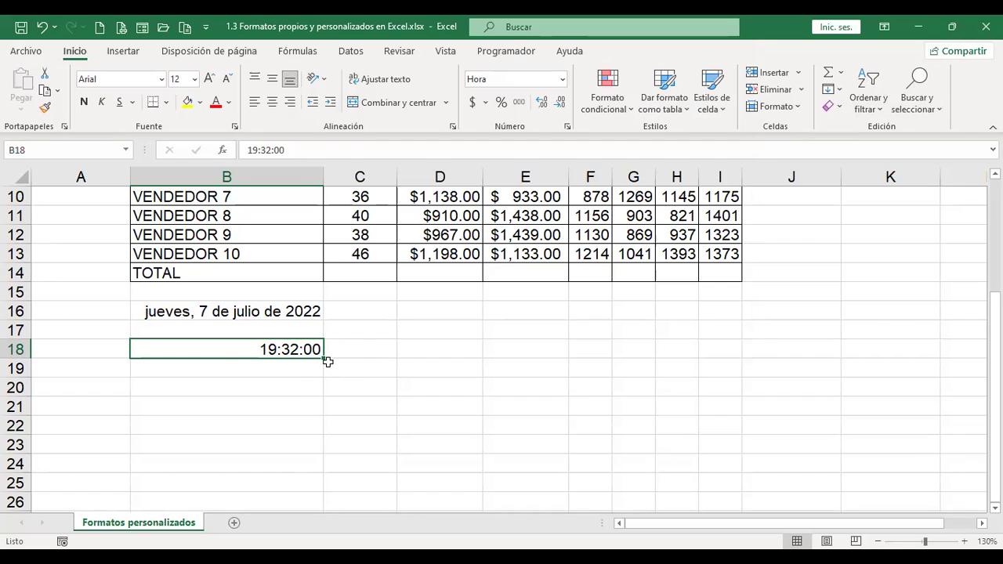
Review the Porcentaje format options for the time in B18 without applying them.
key(ctrl+1)
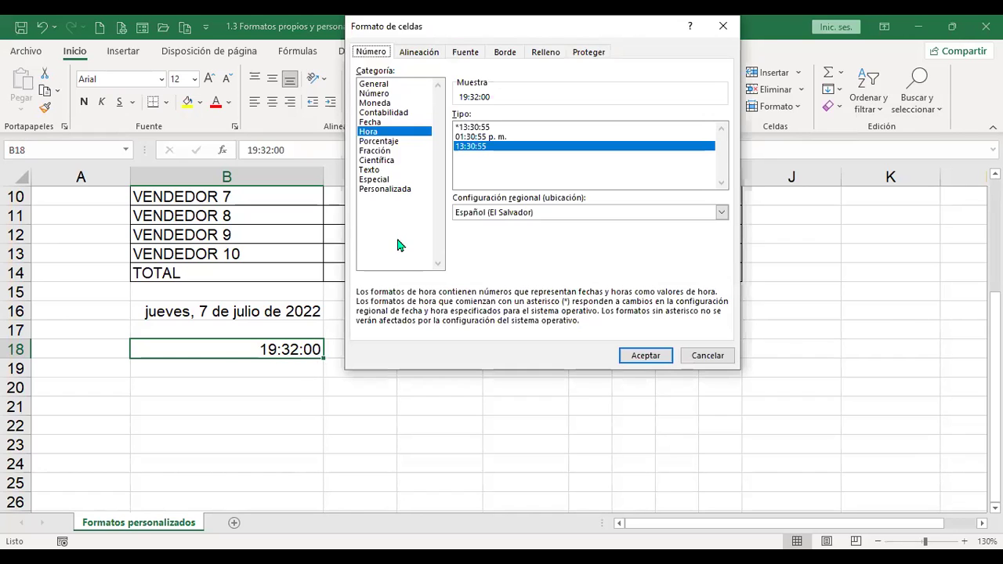
click(392, 142)
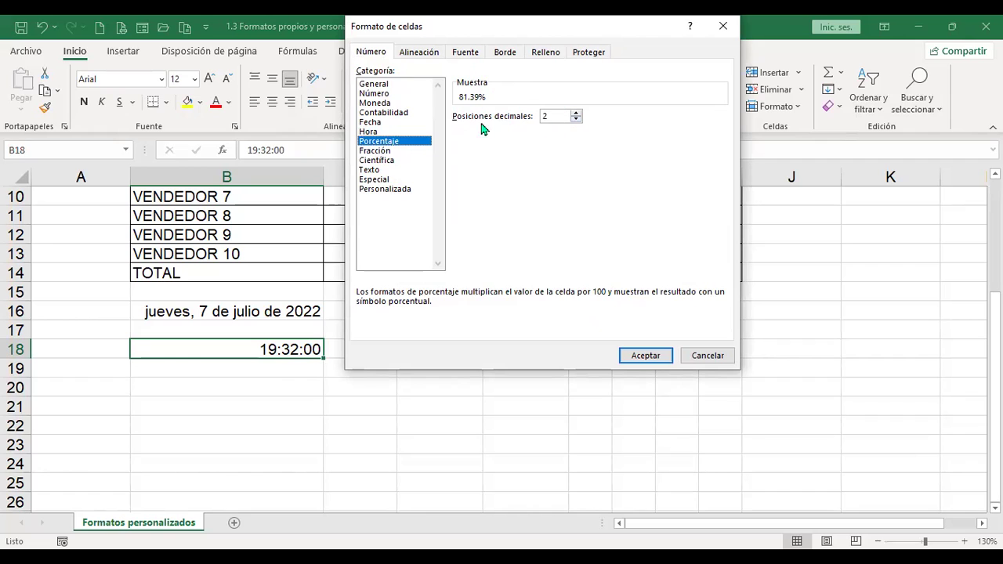
click(708, 355)
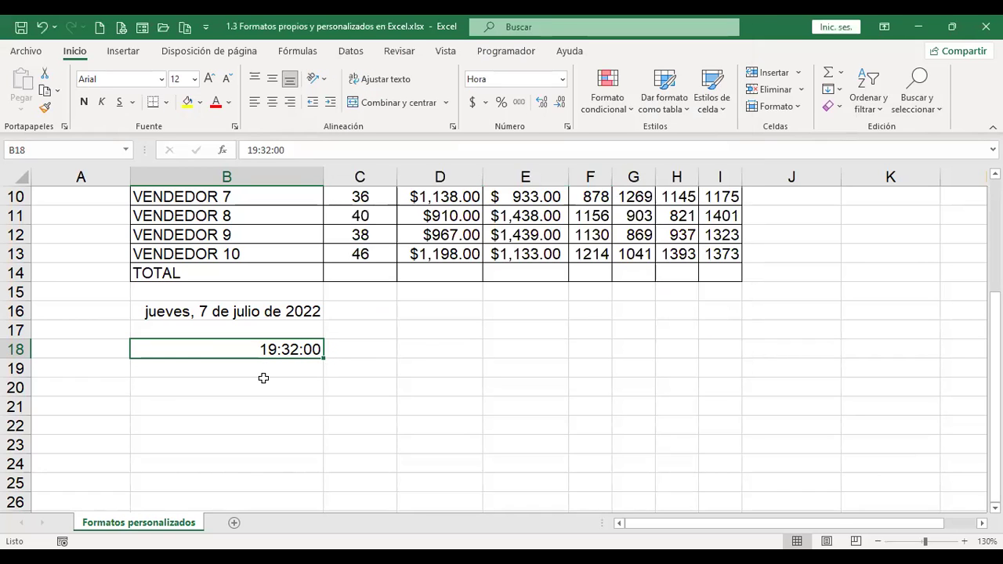
Enter 13 in cell B20 and apply the percent style to it.
click(267, 386)
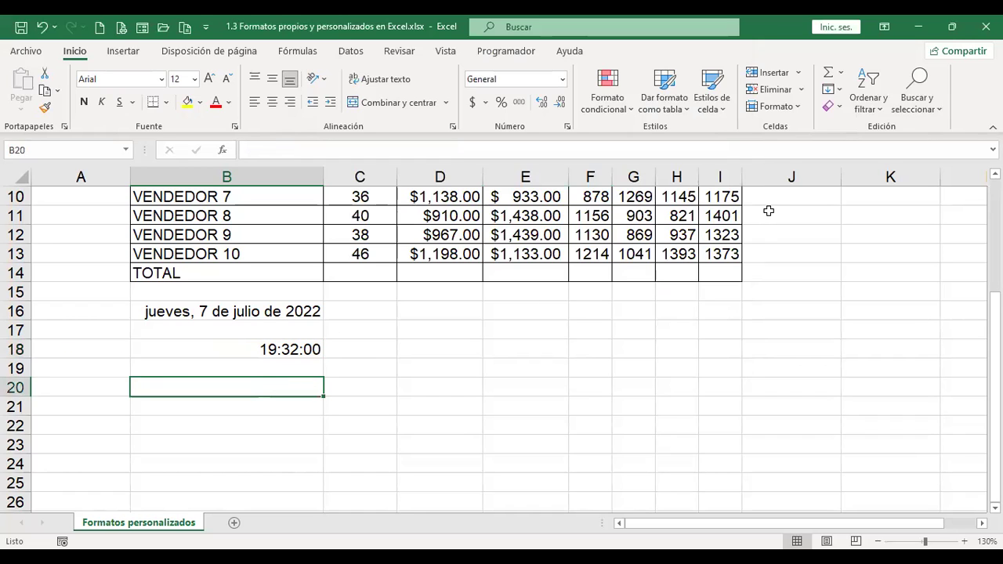
text(13)
key(Tab)
key(shift+Tab)
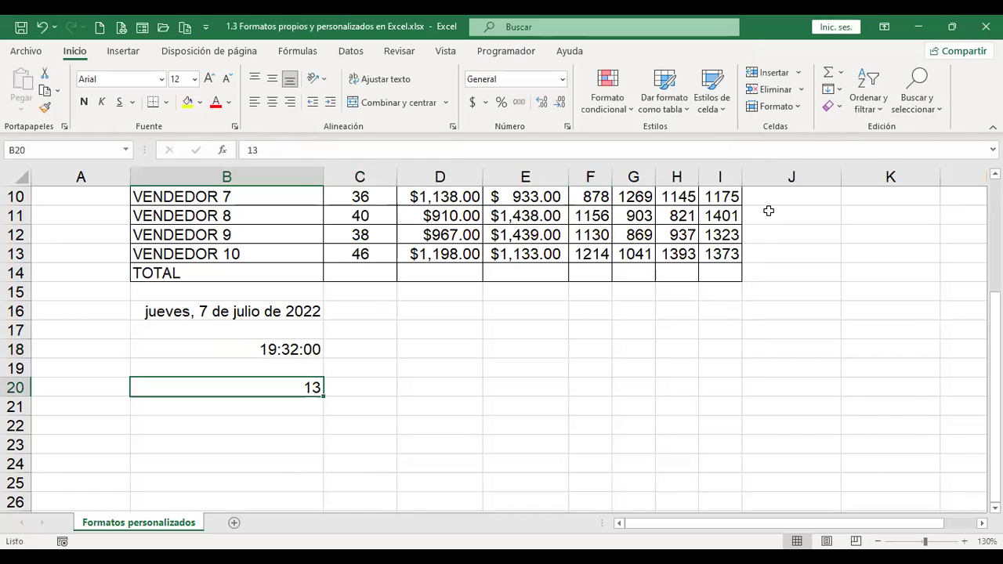
click(501, 104)
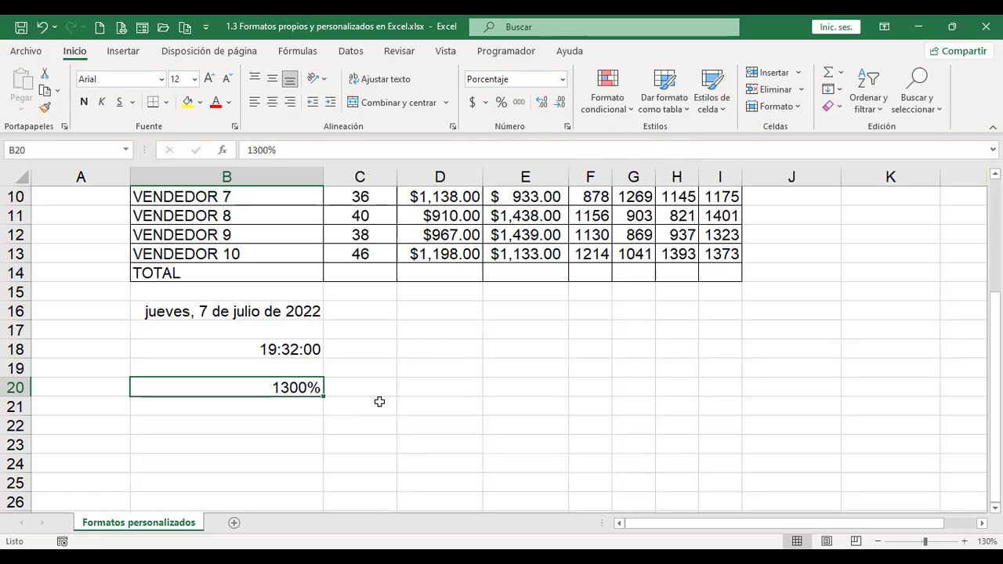
Enter 13 again in the percent-formatted cell B20.
text(13)
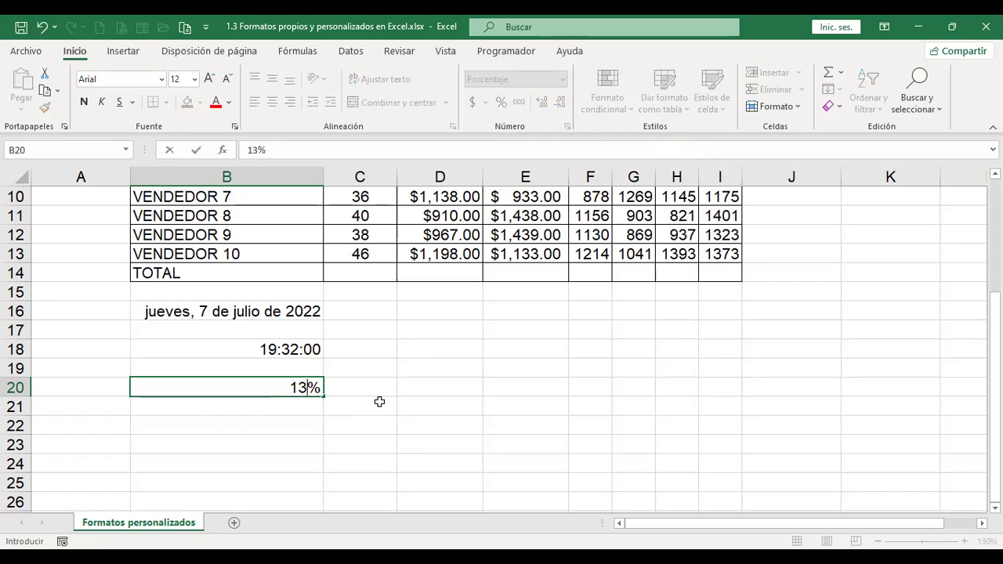
key(Return)
key(Up)
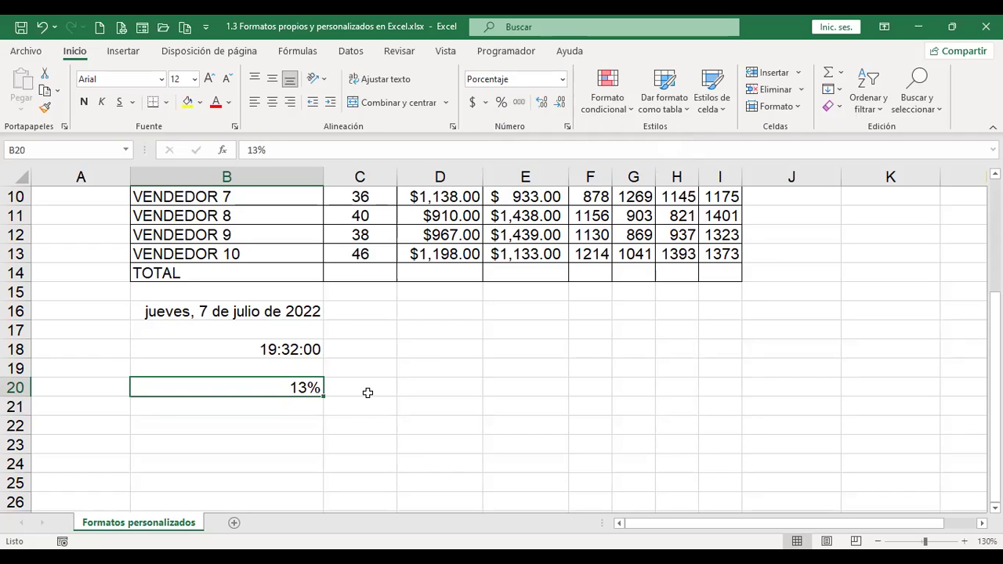
Review the Fracción format types for B20 and leave its format as it is.
key(ctrl+1)
click(384, 151)
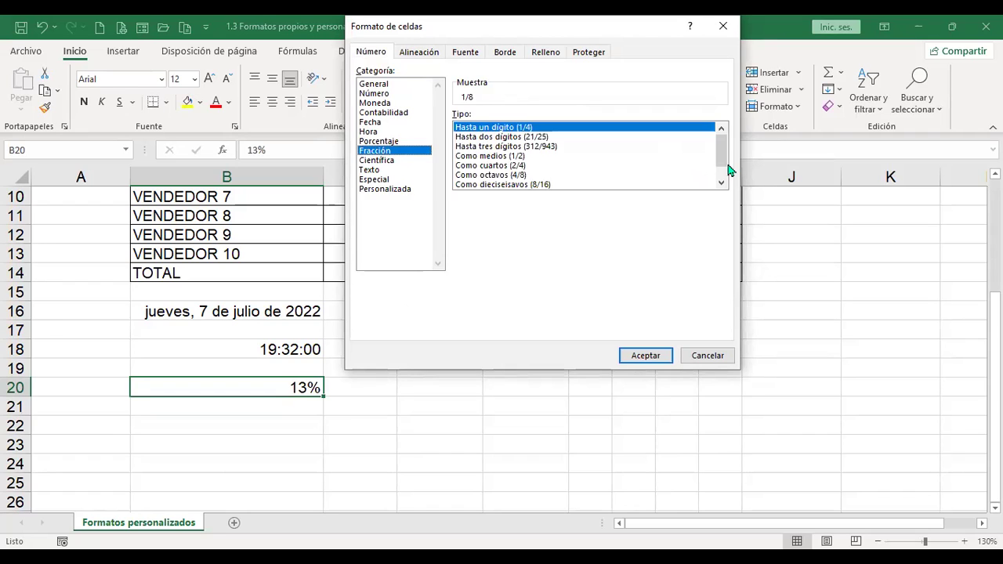
mouse_move(721, 152)
mouse_down()
mouse_move(723, 180)
mouse_move(724, 149)
mouse_up()
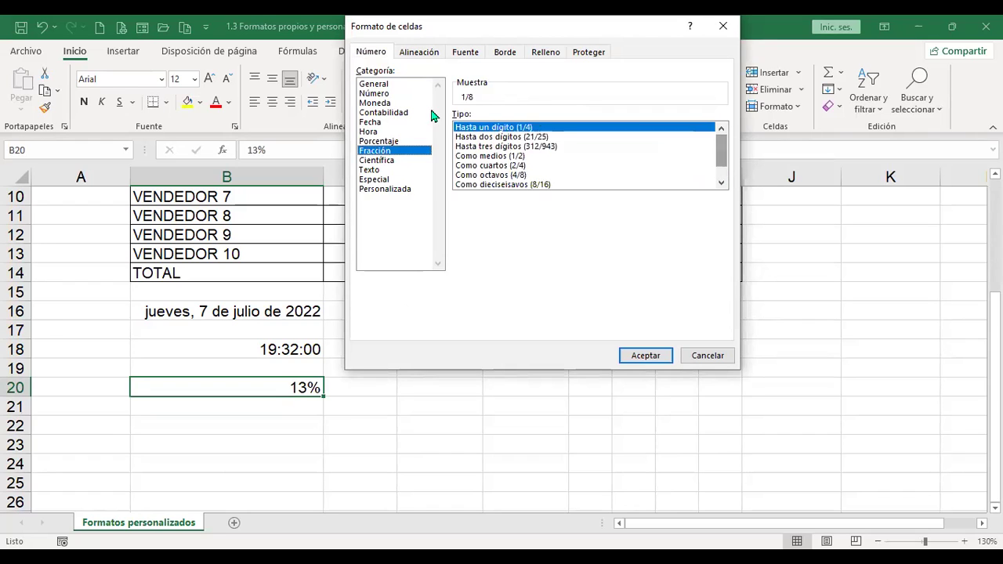
click(697, 357)
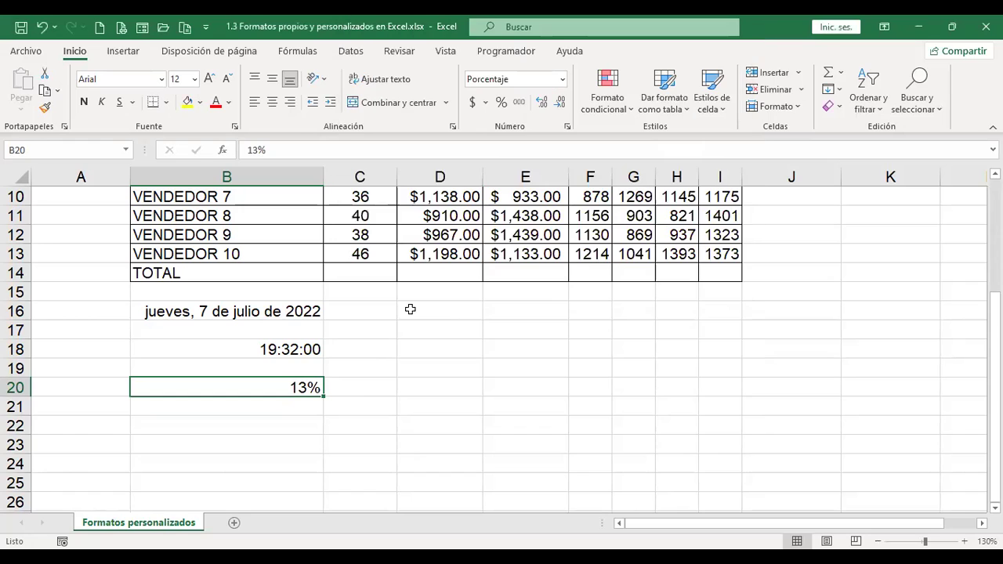
Enter .25 in cell D16 and format it with the Fracción type Hasta un dígito (1/4).
click(440, 309)
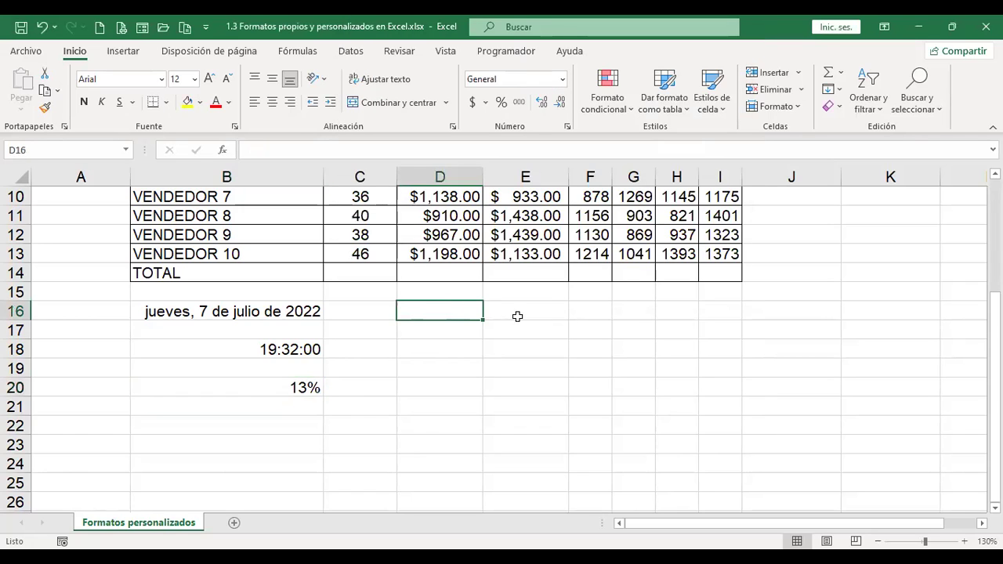
text(.25)
key(Return)
key(Up)
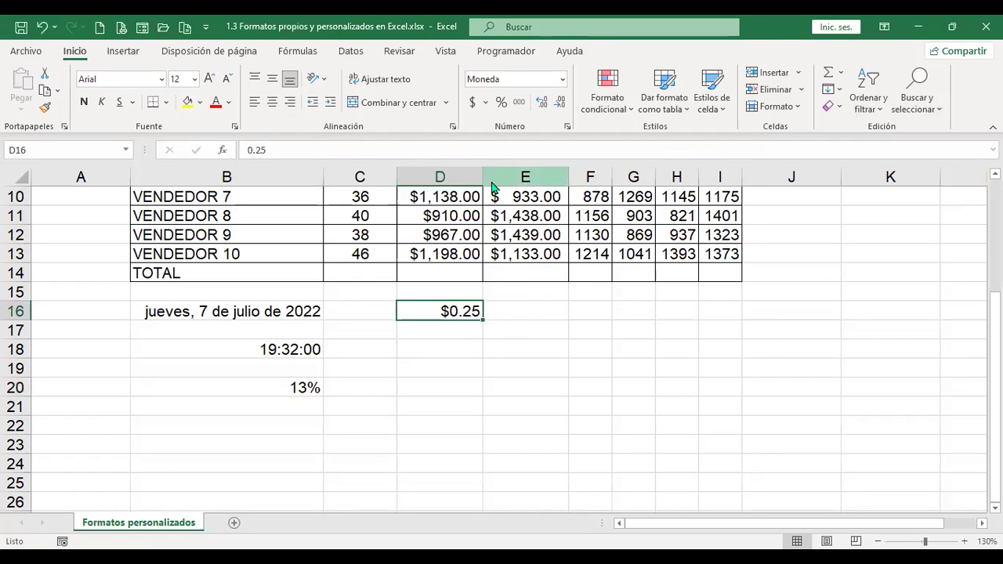
key(ctrl+1)
click(385, 151)
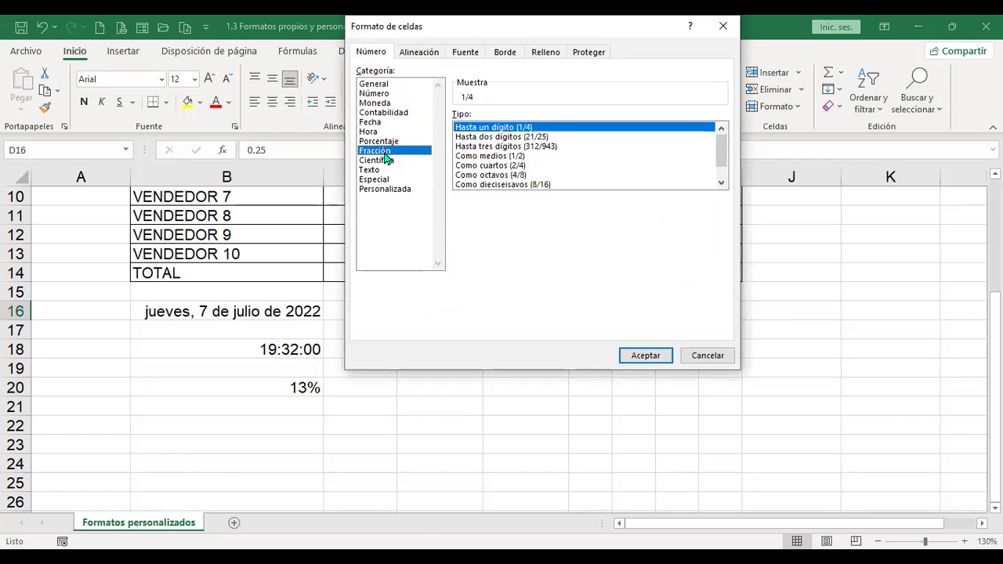
click(642, 359)
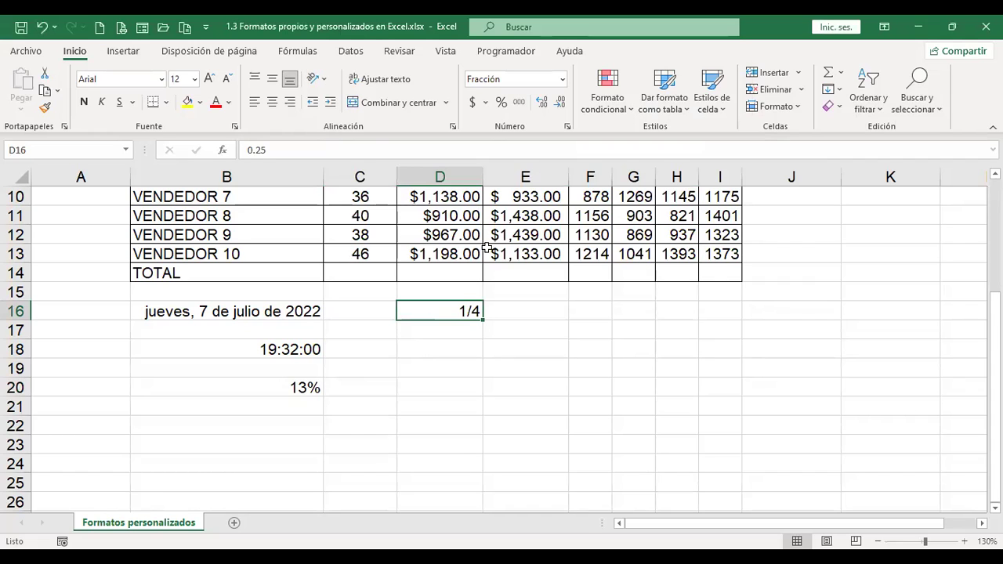
Apply the Fracción type Hasta dos dígitos (21/25) to D16 and replace its value with 6.25.
key(ctrl+1)
click(511, 137)
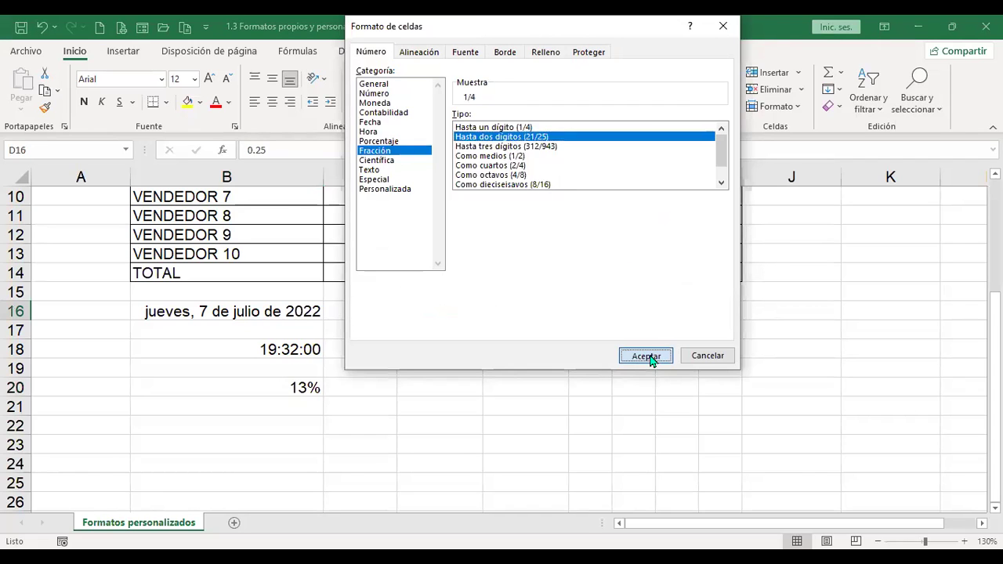
click(644, 356)
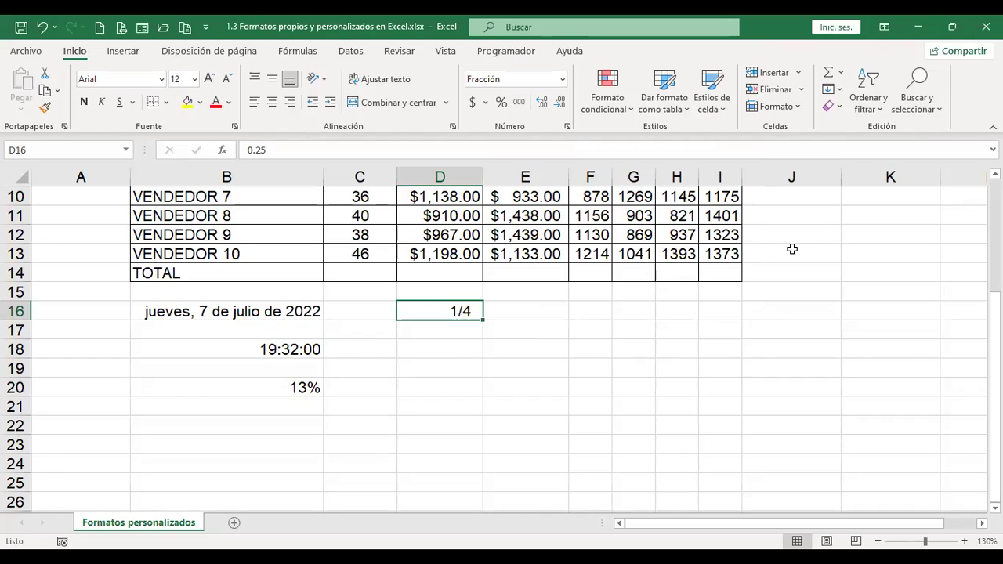
text(6.25)
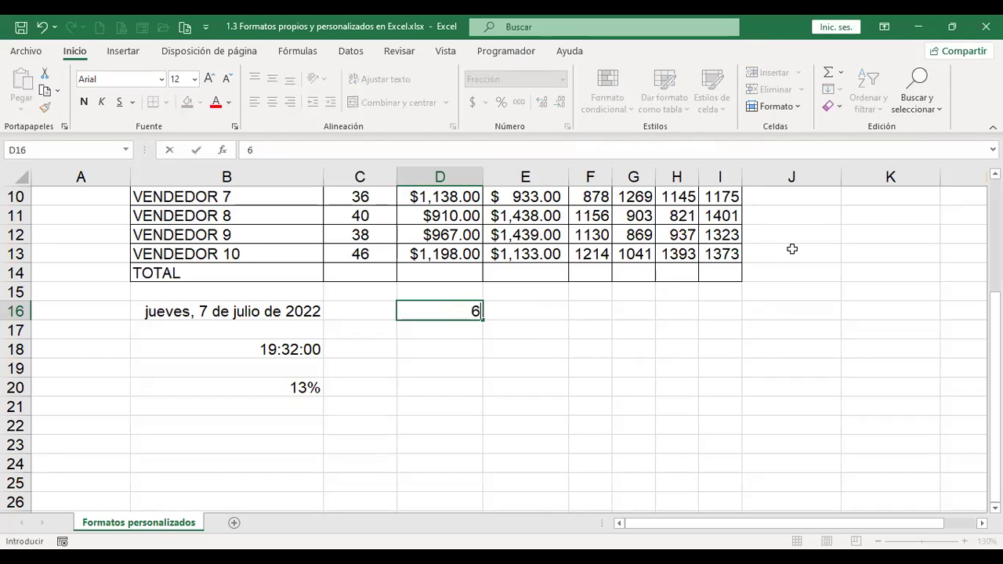
key(Return)
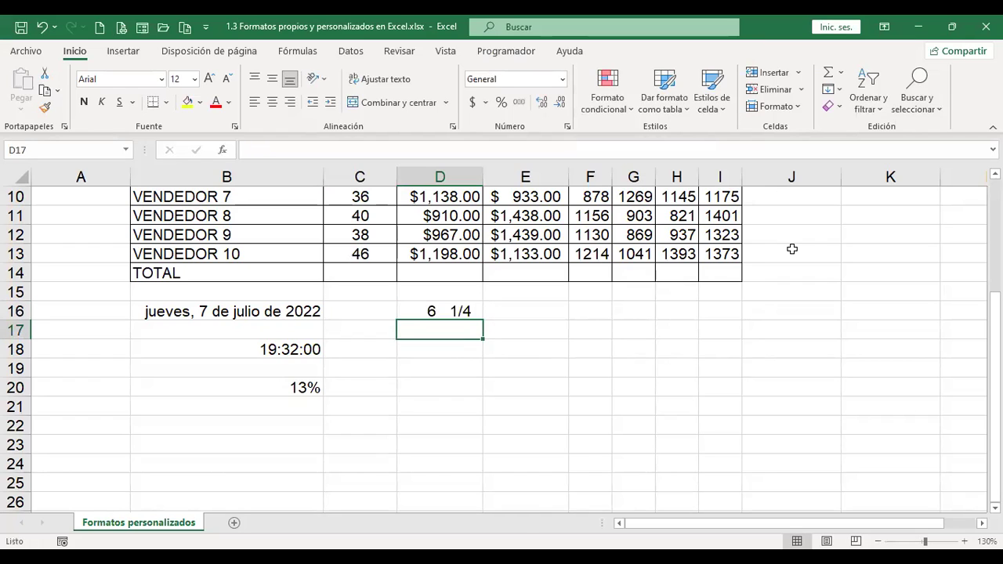
key(Up)
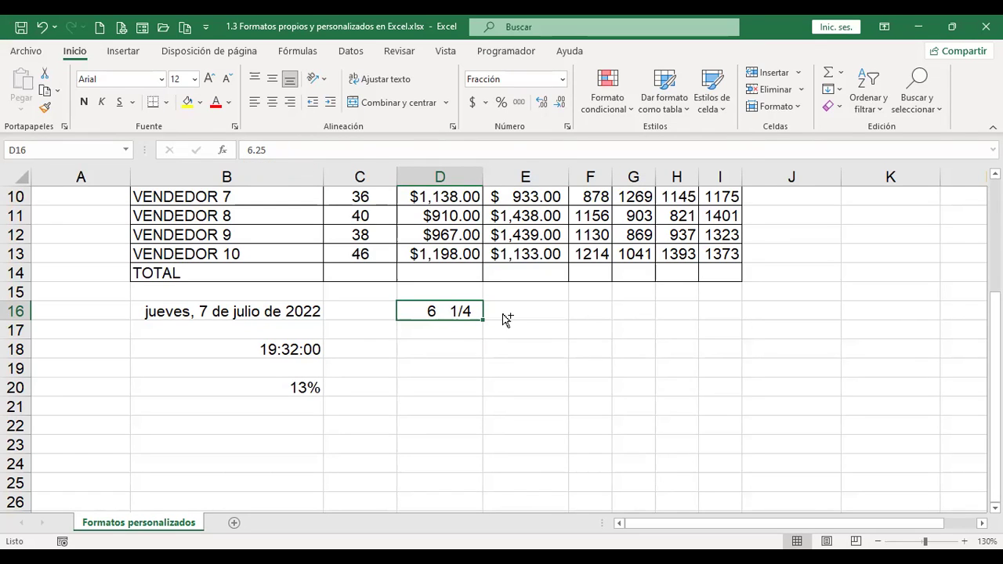
Format D16 with the Fracción type Hasta tres dígitos (312/943).
key(ctrl+1)
click(704, 355)
key(ctrl+1)
click(510, 147)
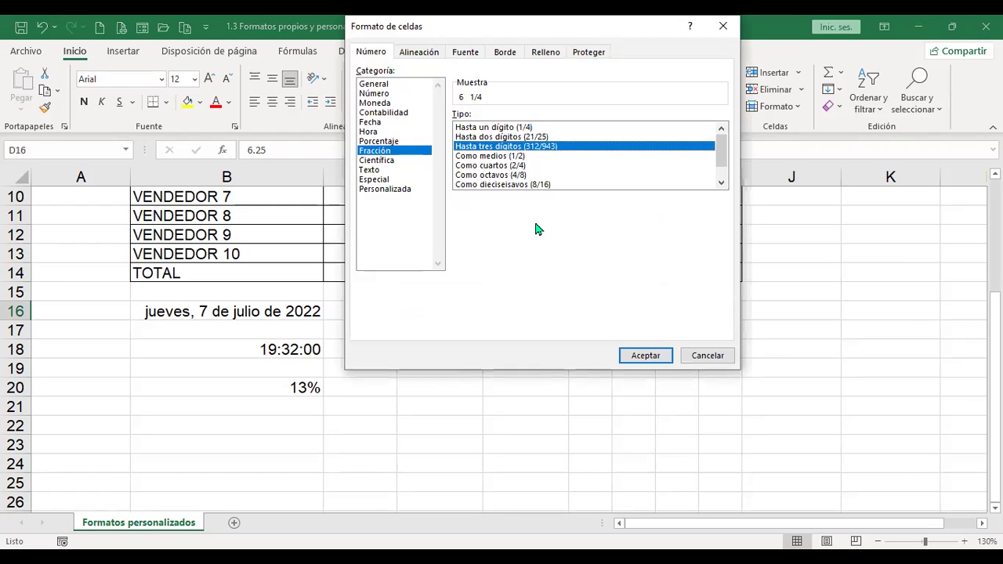
click(644, 356)
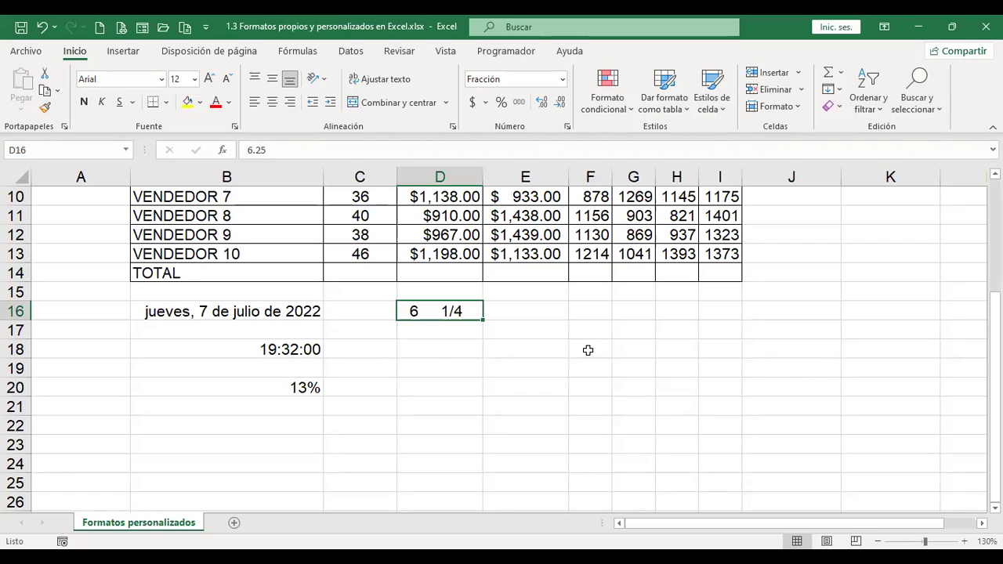
Check the three-digit fraction example in the cell format settings and enter 312/943 in D16.
key(ctrl+1)
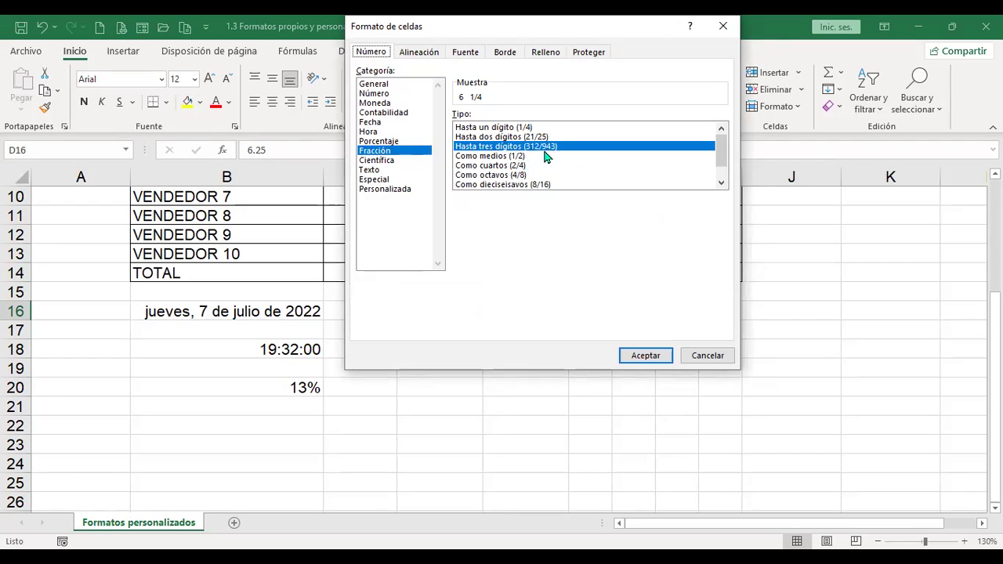
click(709, 358)
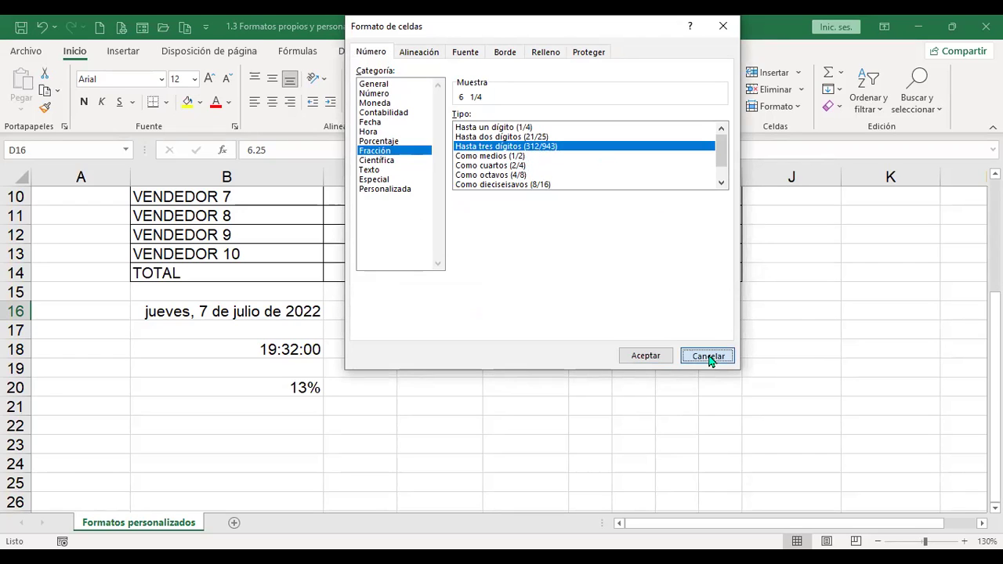
text(312/943)
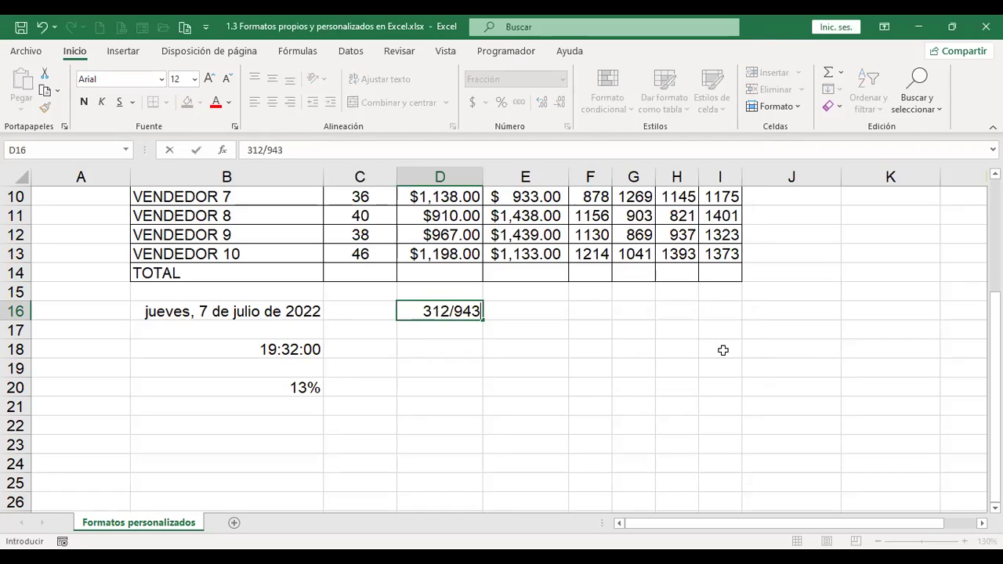
key(Return)
key(Up)
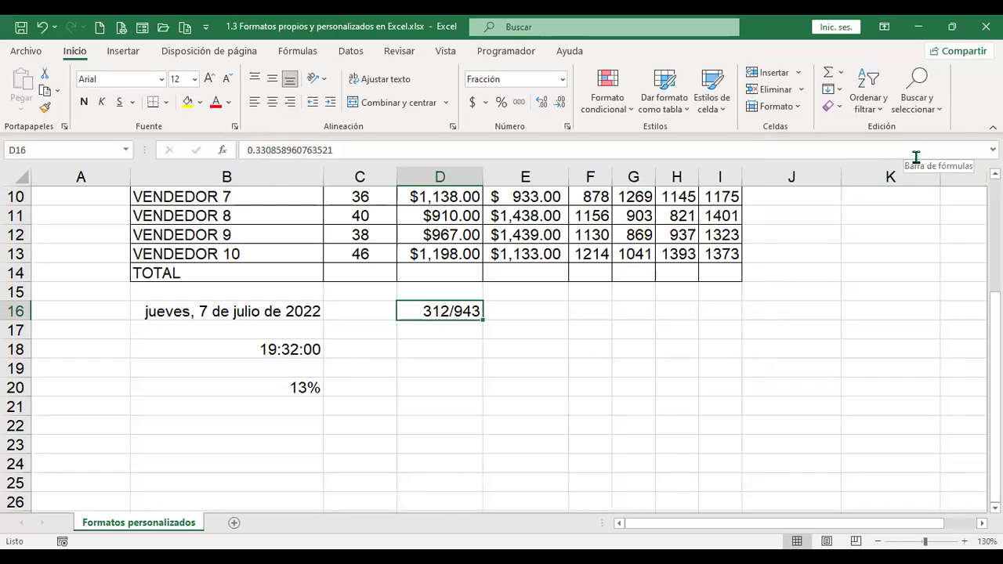
Replace the fraction in D16 with the decimal .3308 and reselect the cell.
text(.3308)
key(Return)
key(Up)
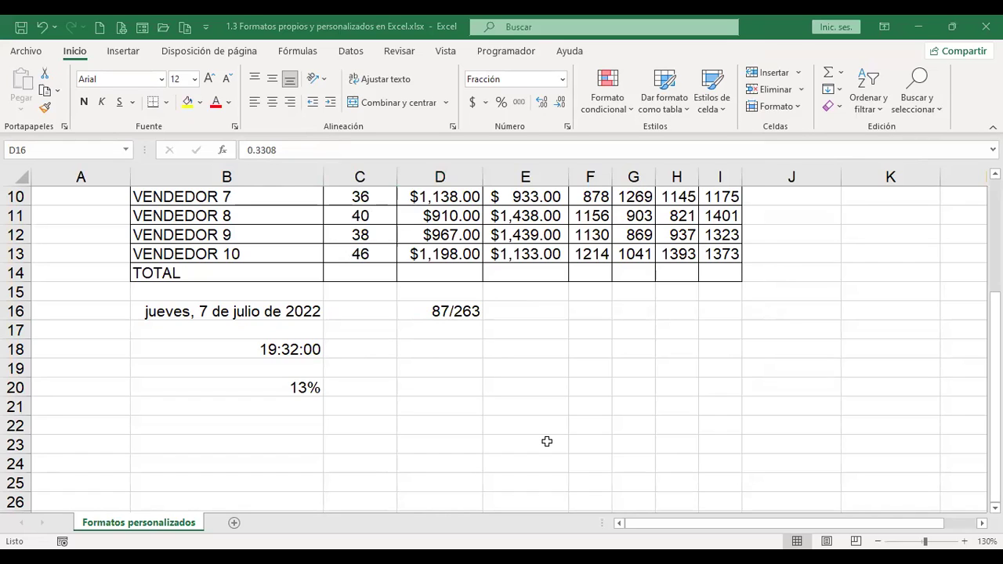
click(453, 314)
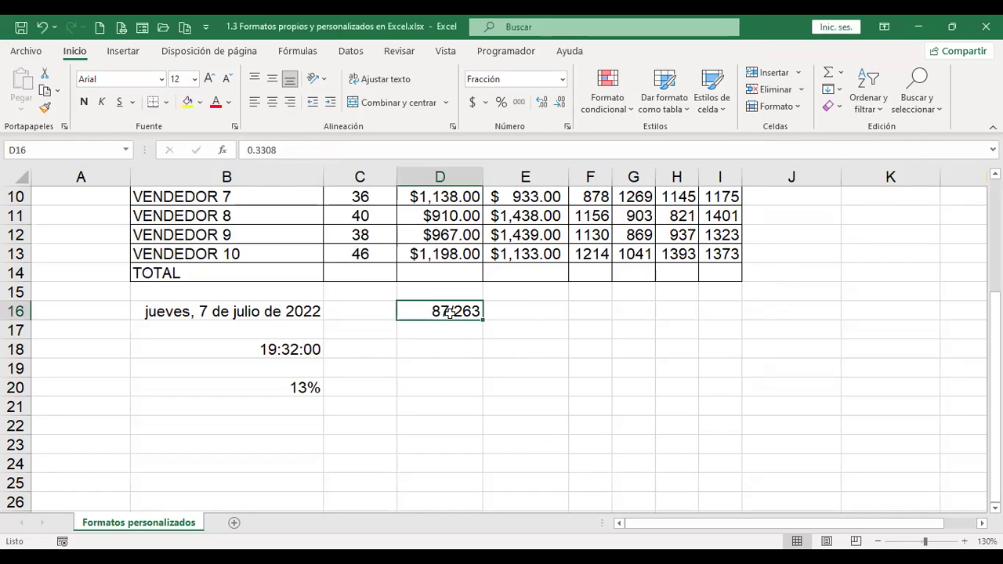
Examine the remaining Fracción types for D16, from medios to centésimas, without applying any.
key(ctrl+1)
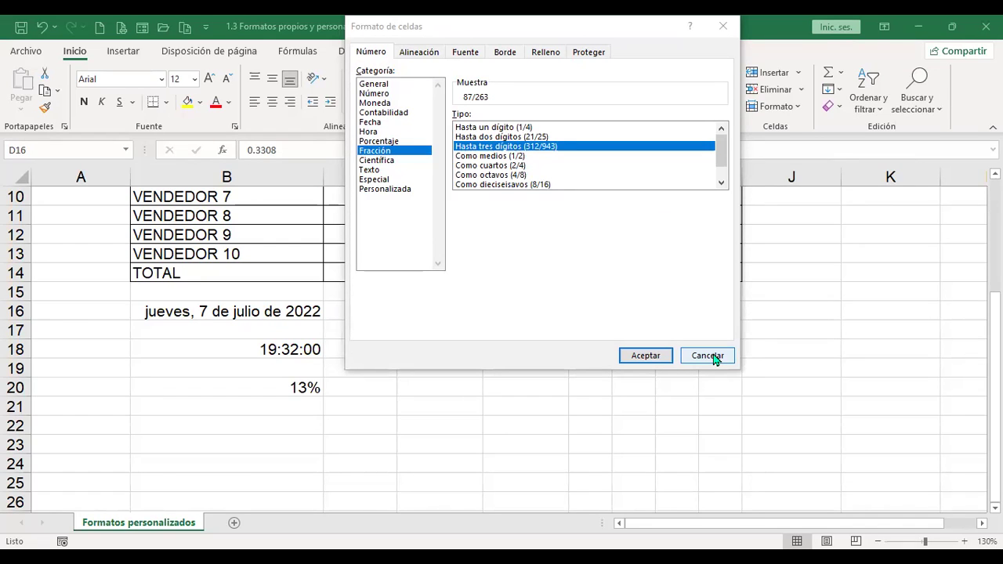
key(Return)
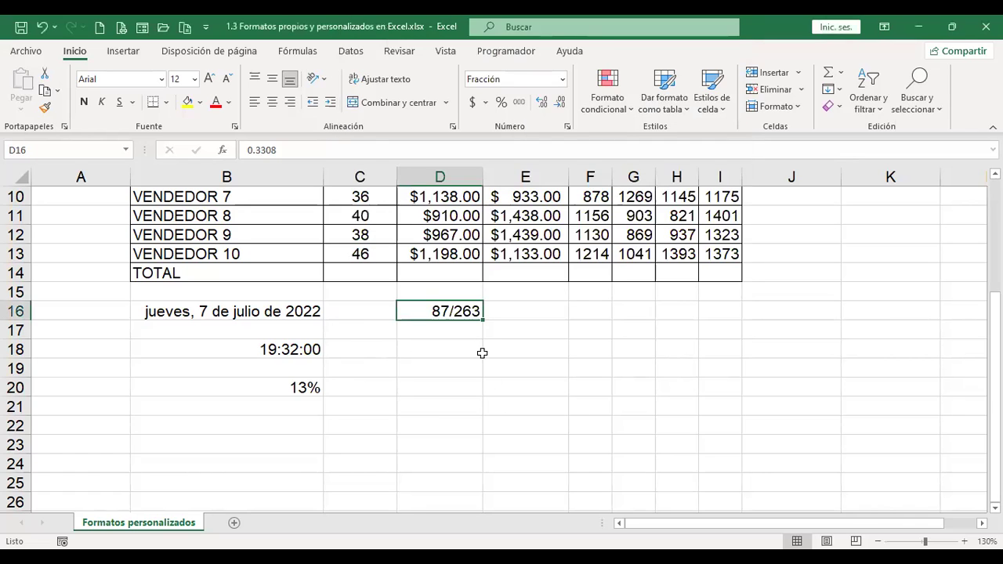
key(ctrl+1)
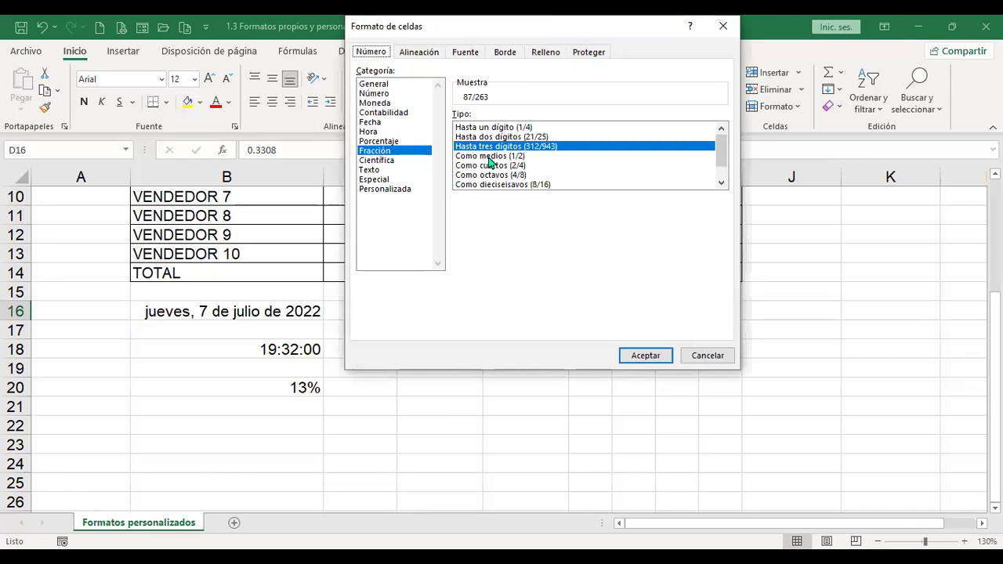
double_click(721, 182)
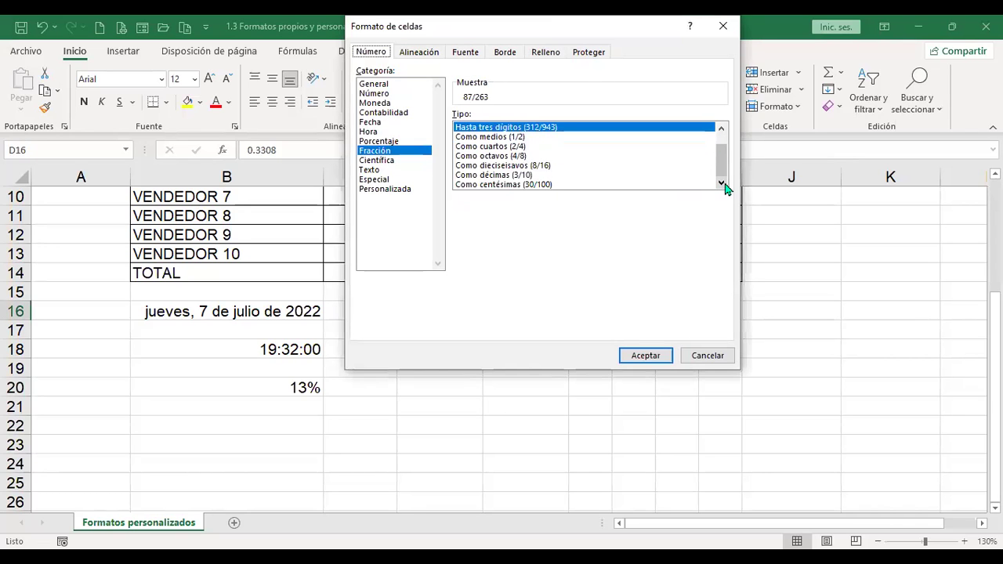
click(706, 354)
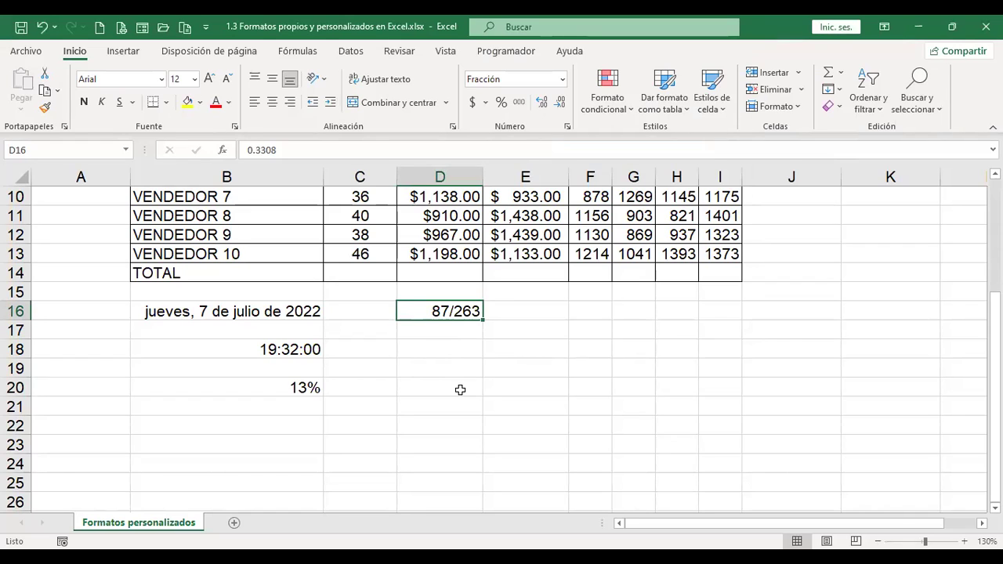
Insert the square root symbol (√) from the Symbol font into cell D18.
click(463, 349)
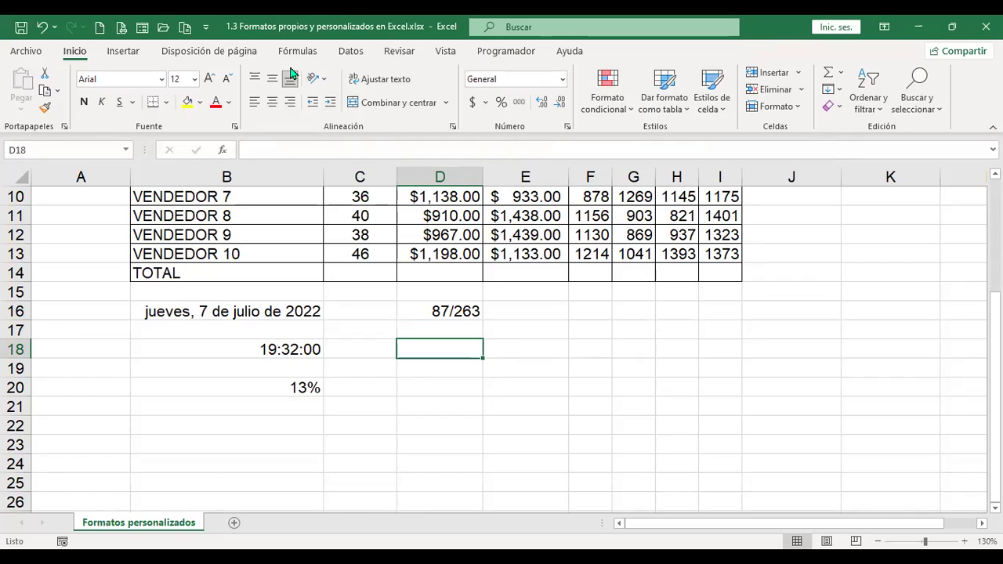
click(123, 53)
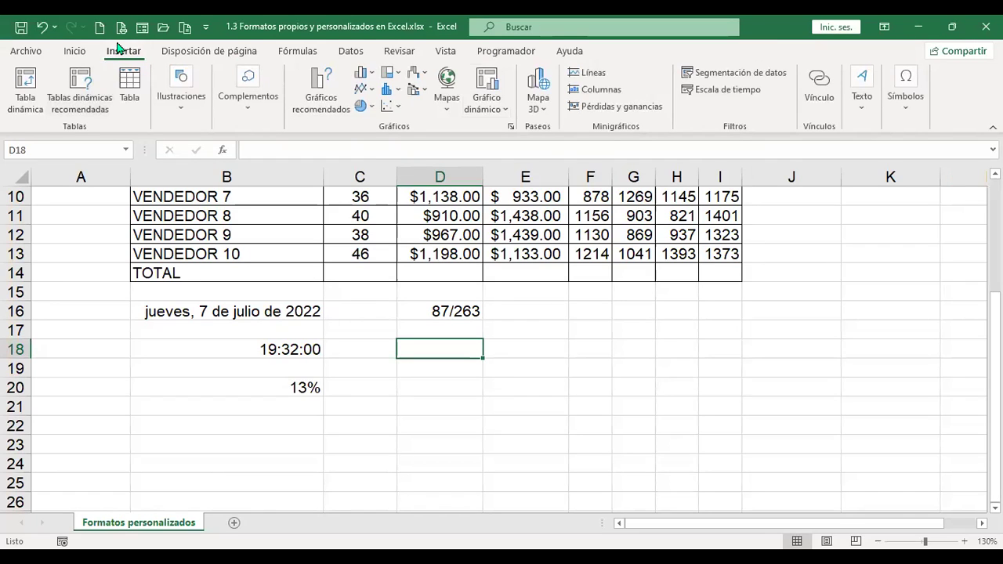
click(918, 109)
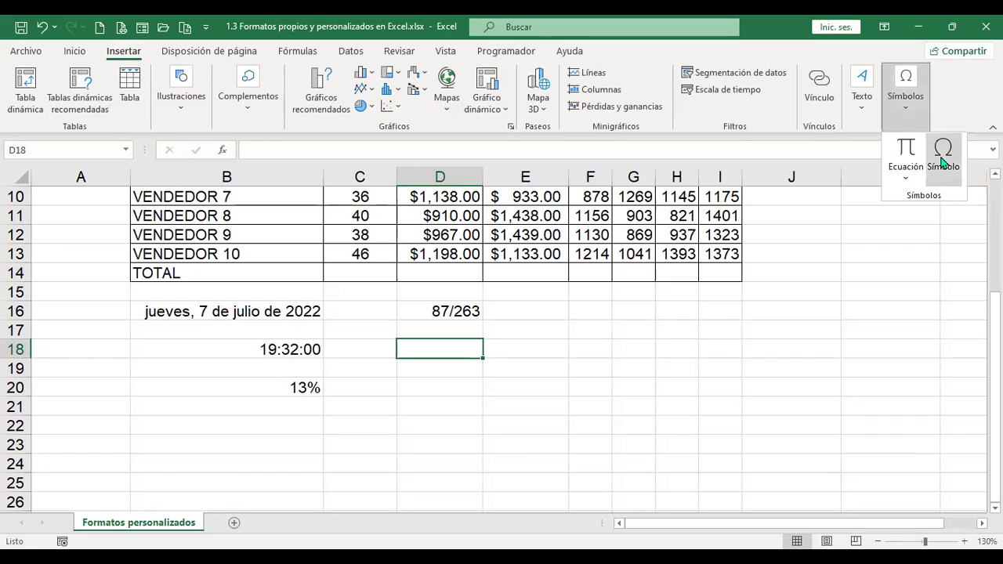
click(907, 182)
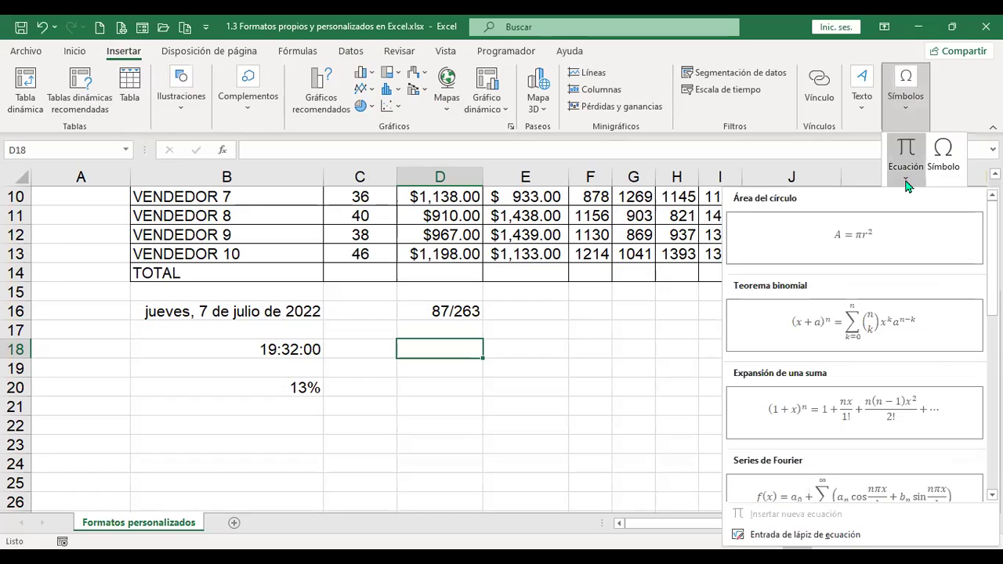
click(943, 157)
click(507, 205)
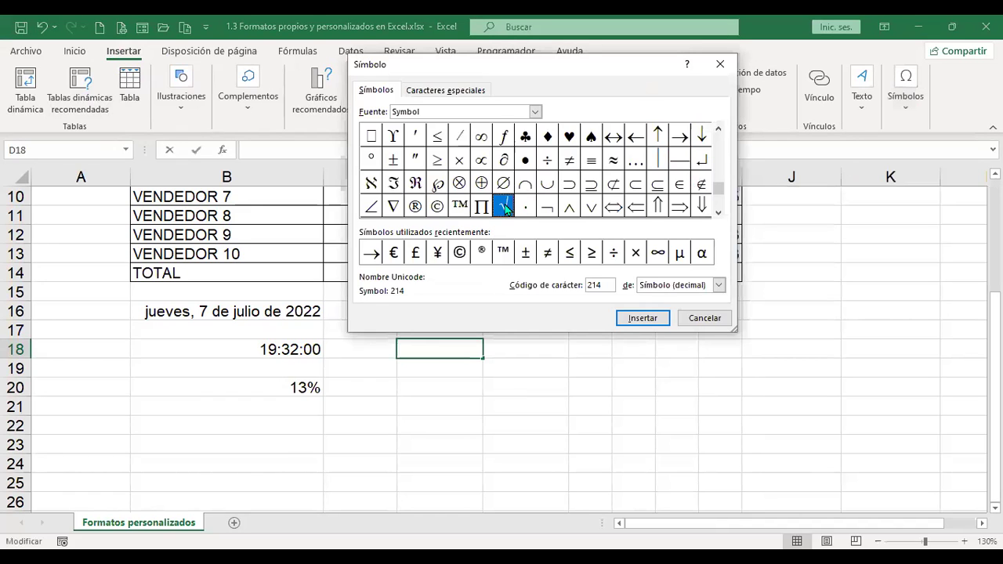
click(642, 318)
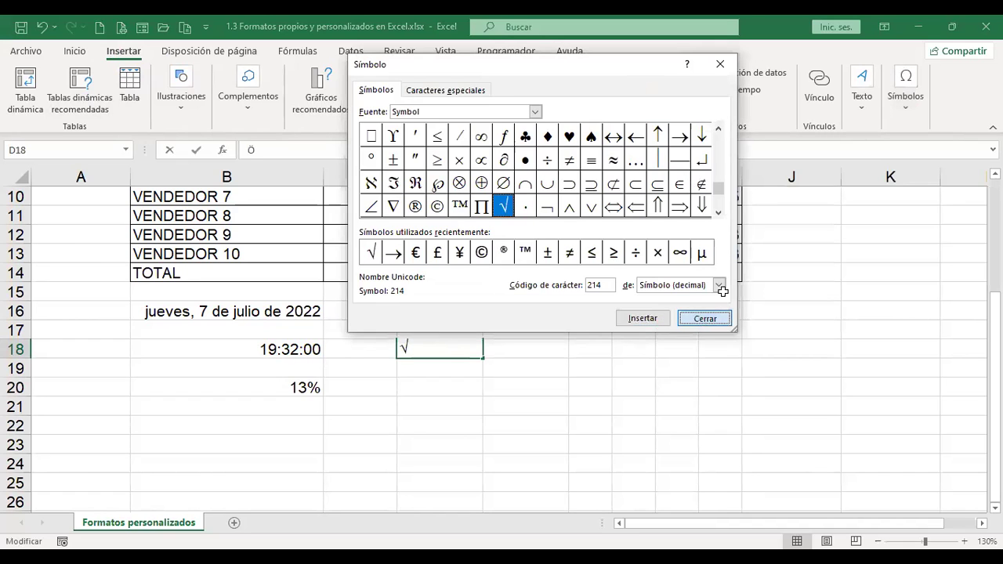
click(703, 319)
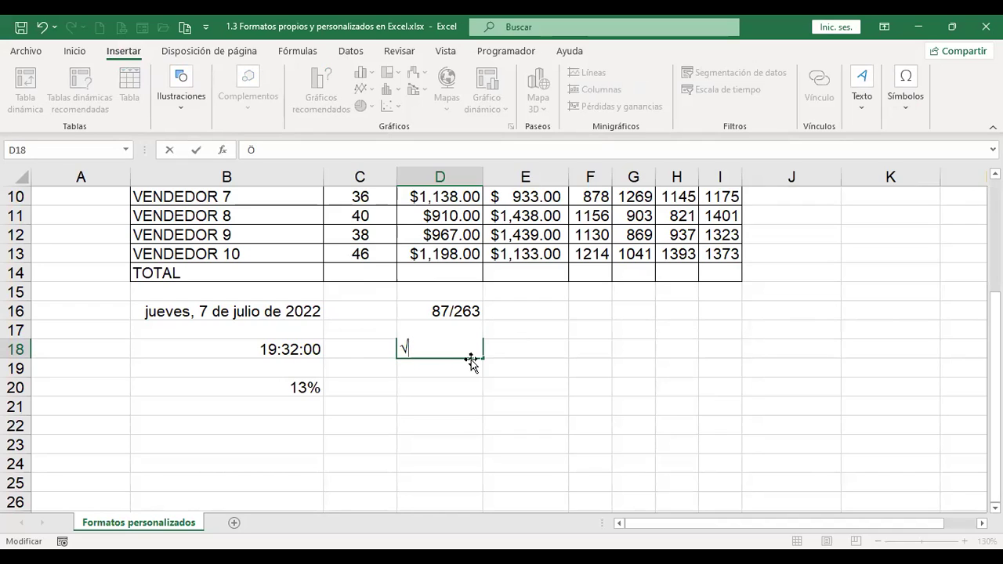
key(Return)
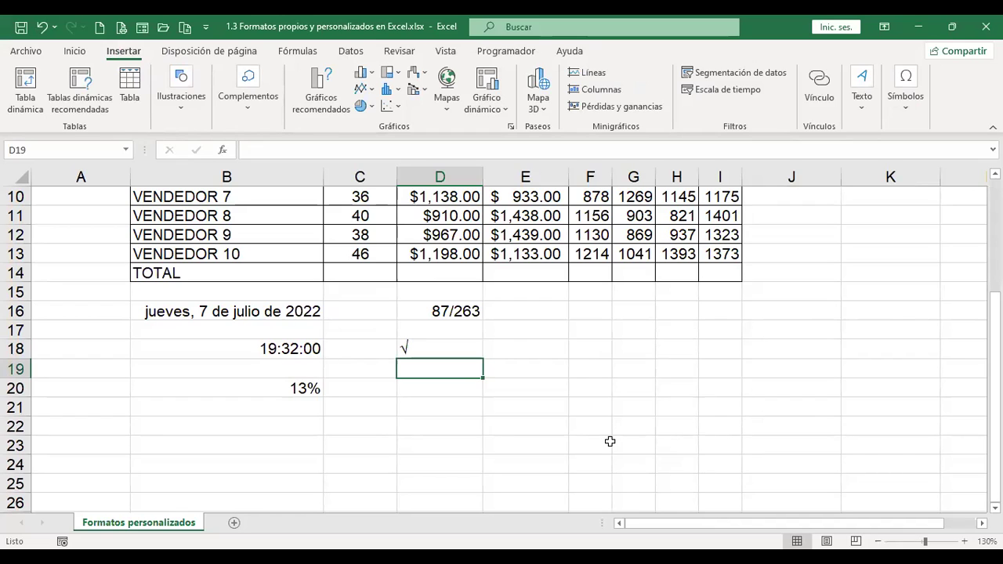
key(alt+q)
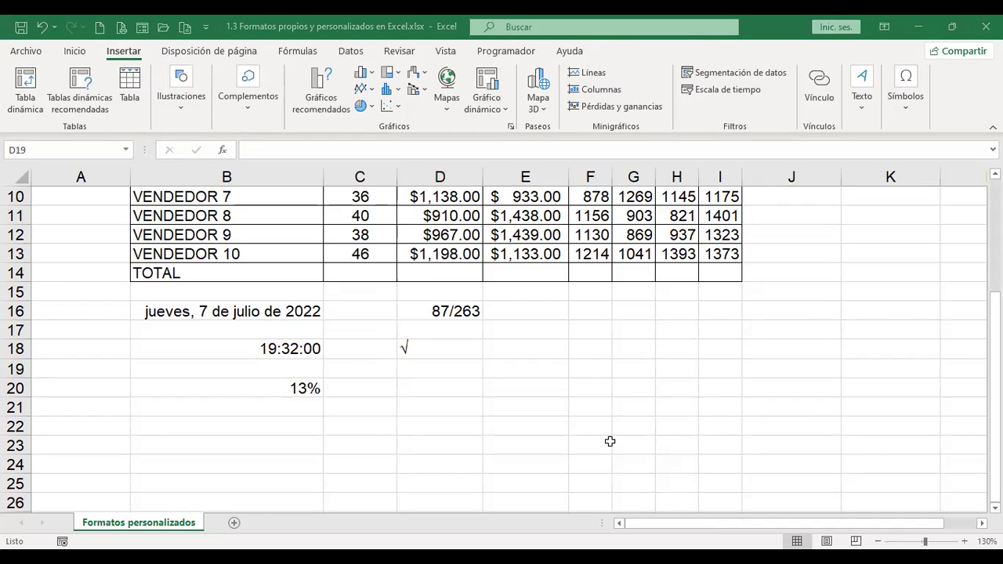
key(Escape)
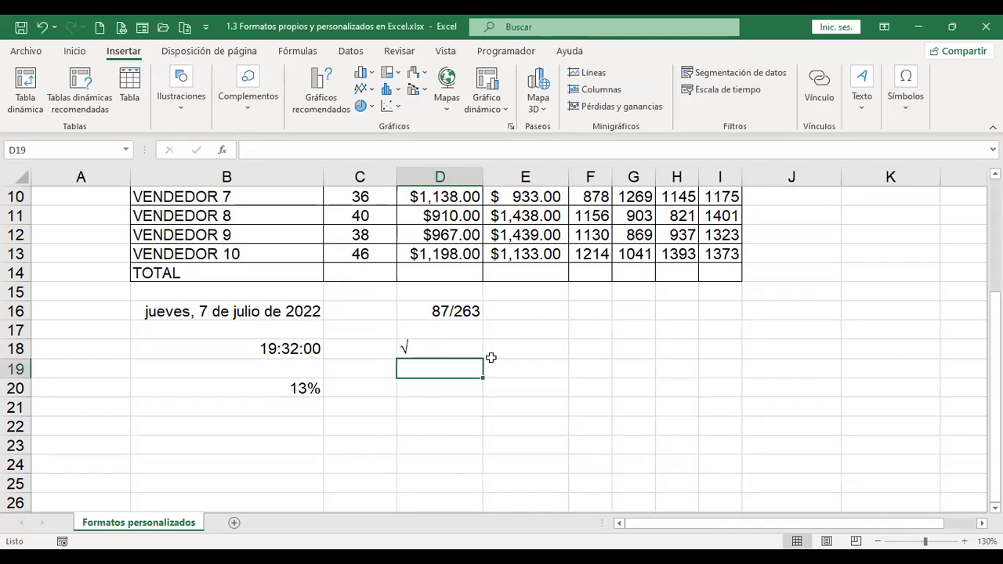
click(431, 345)
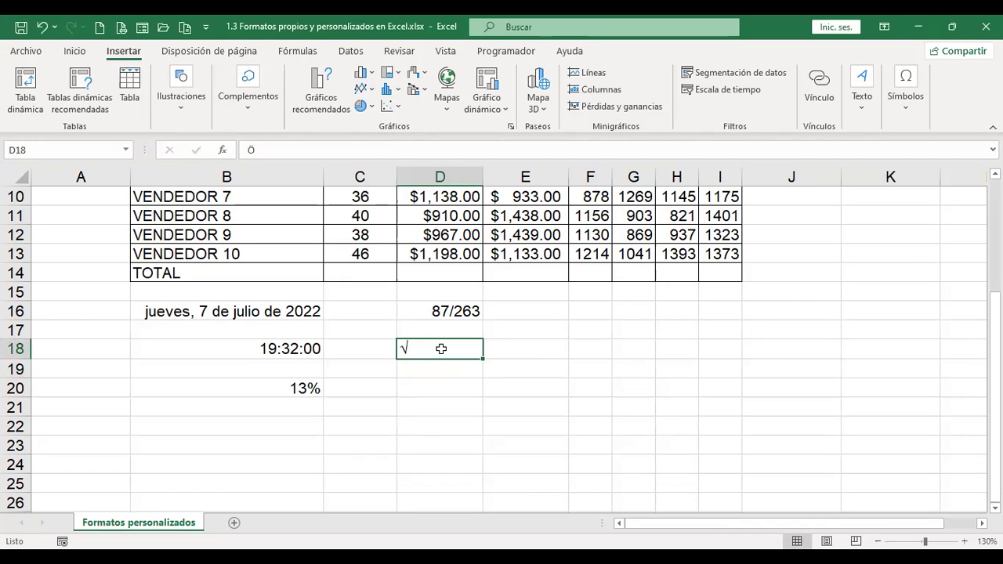
key(alt+q)
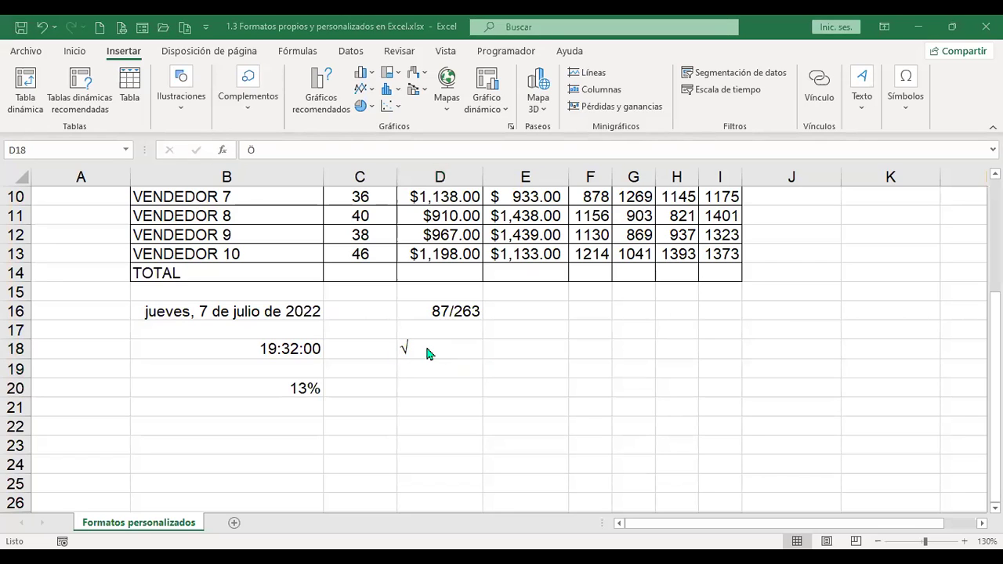
click(427, 350)
click(438, 364)
click(436, 368)
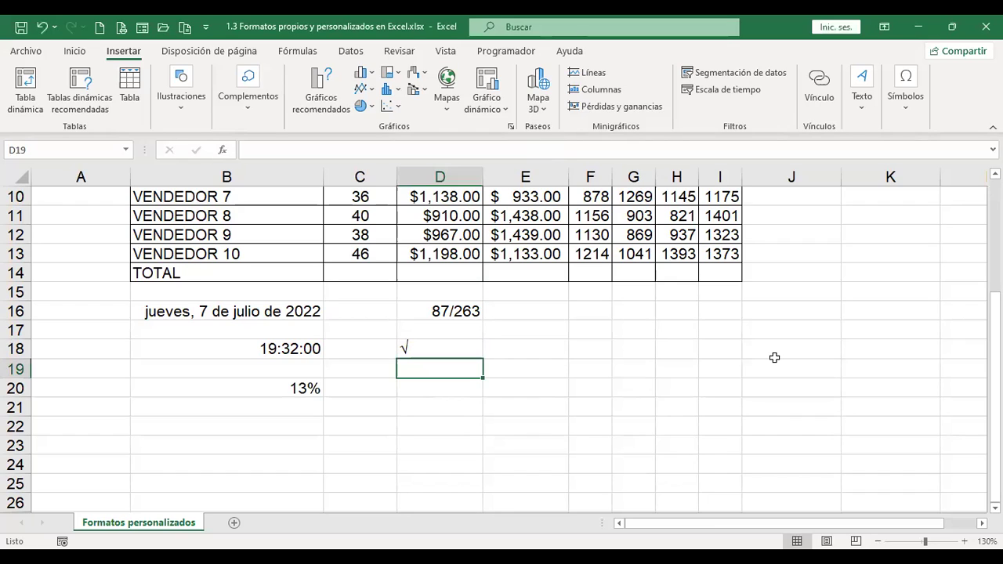
key(Up)
key(Down)
key(ctrl+1)
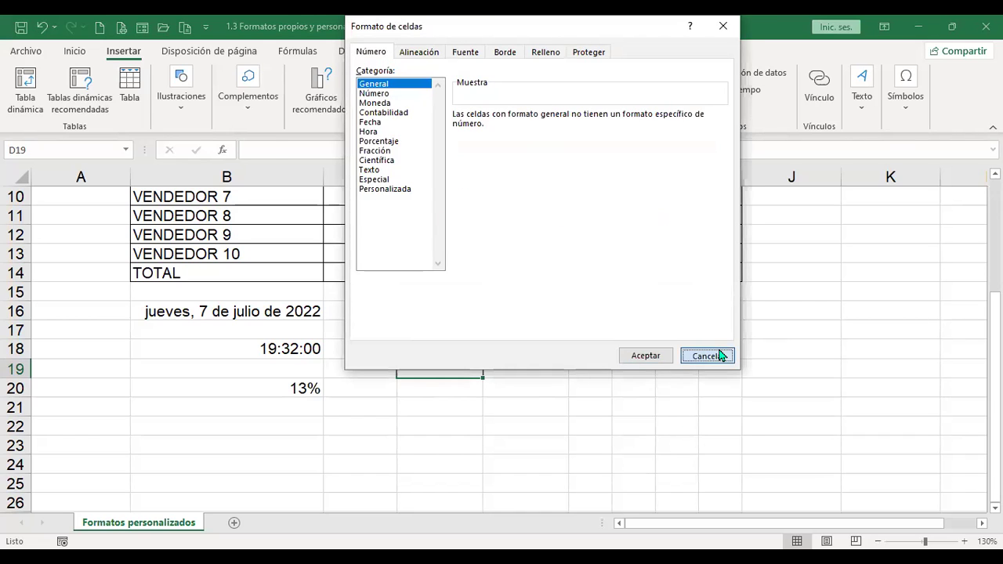
click(708, 355)
click(453, 311)
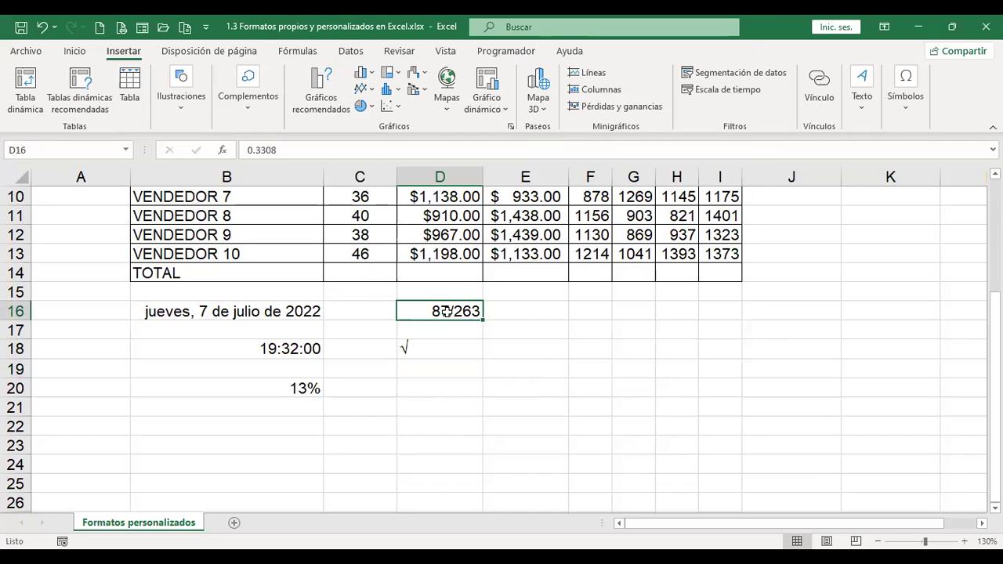
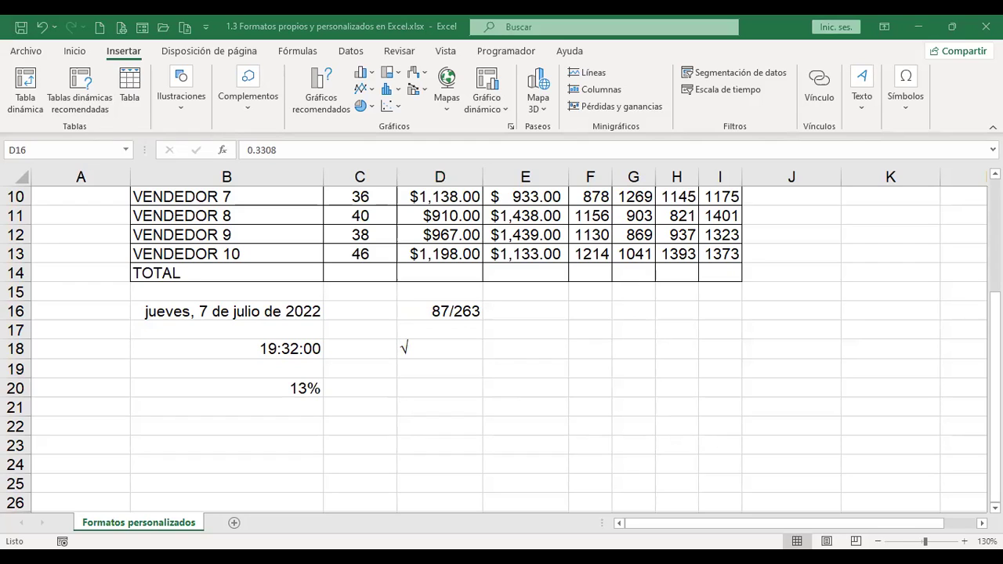
Enter the text formato de raíz cuadrada in cell I17.
click(710, 331)
text(f)
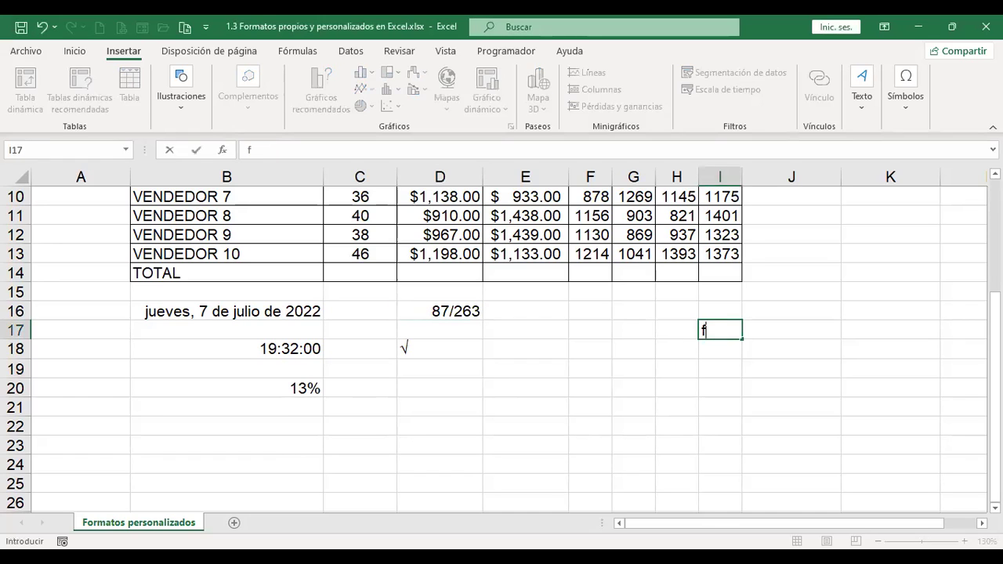
text(ormato de raíz cuadrad)
text(a)
key(Return)
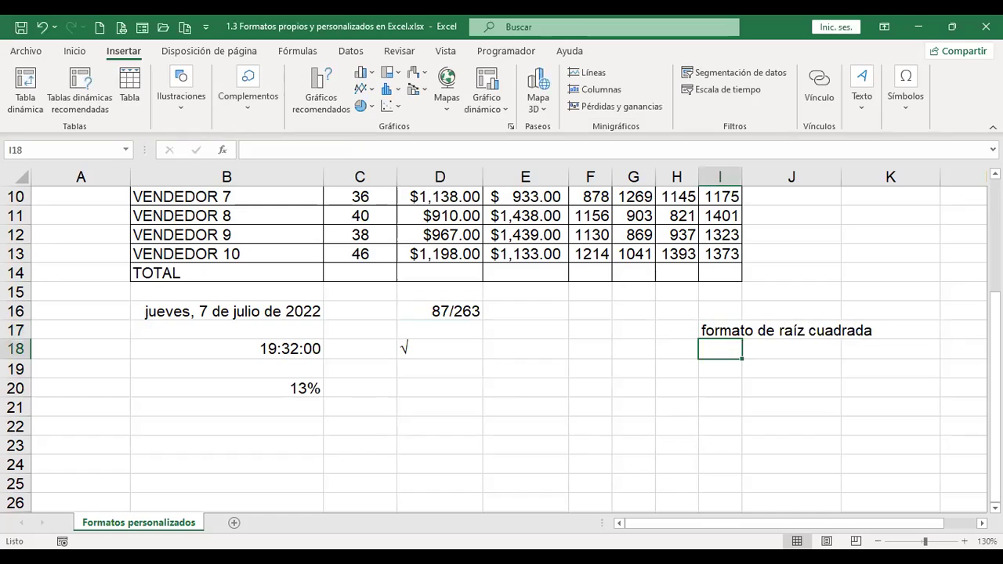
Format D16 with the Fracción type Como medios (1/2), followed by Como cuartos (2/4).
click(448, 307)
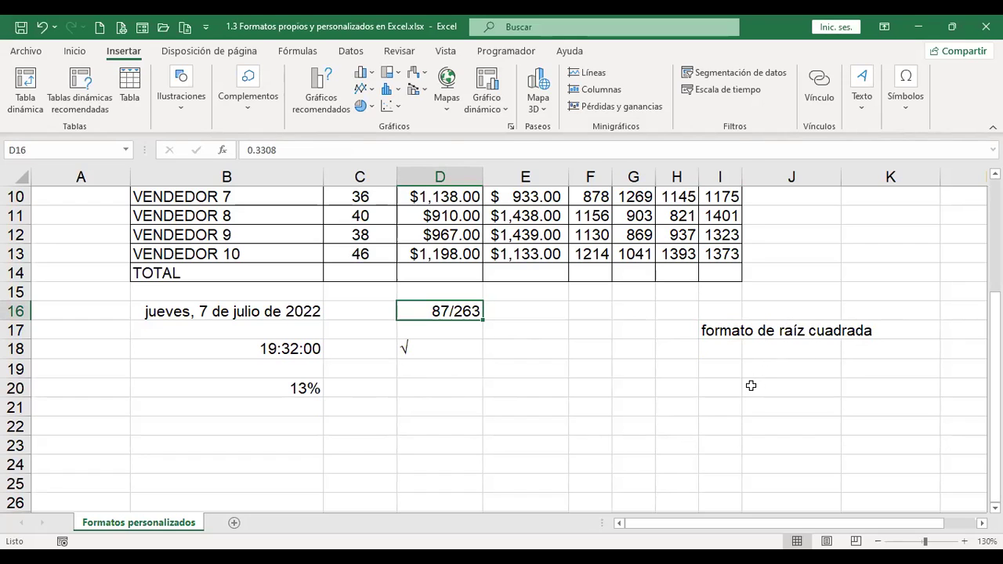
key(ctrl+1)
click(488, 156)
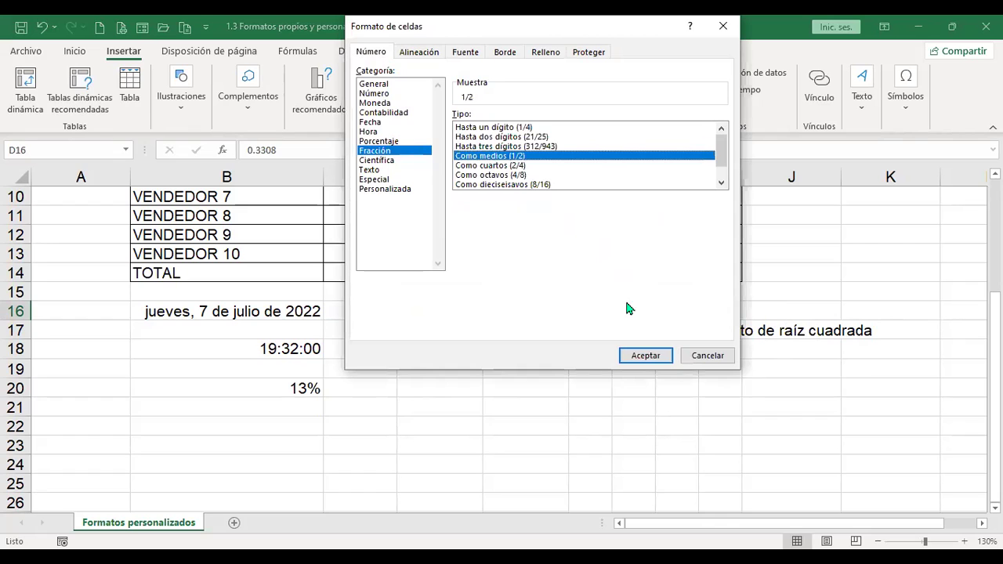
click(645, 356)
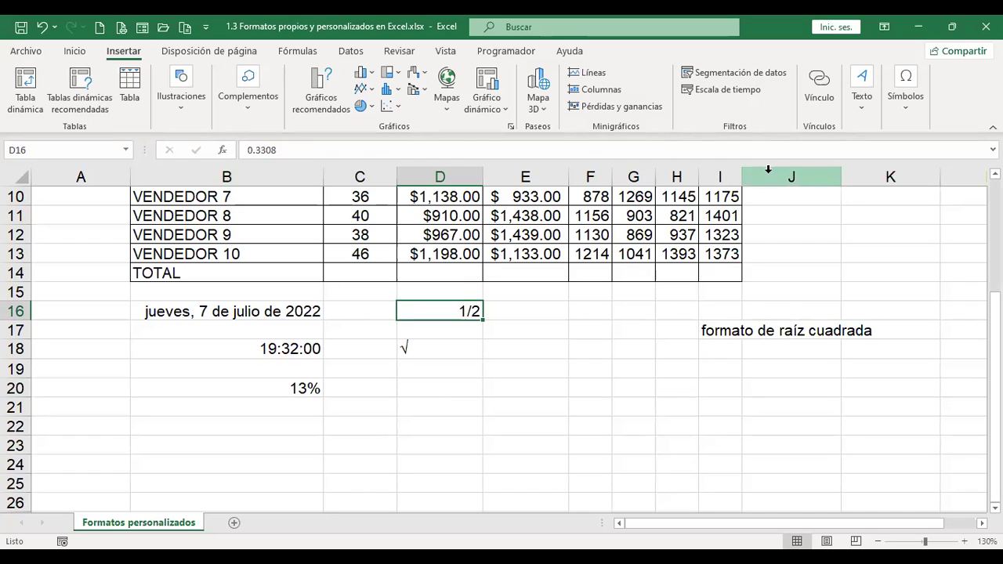
key(ctrl+1)
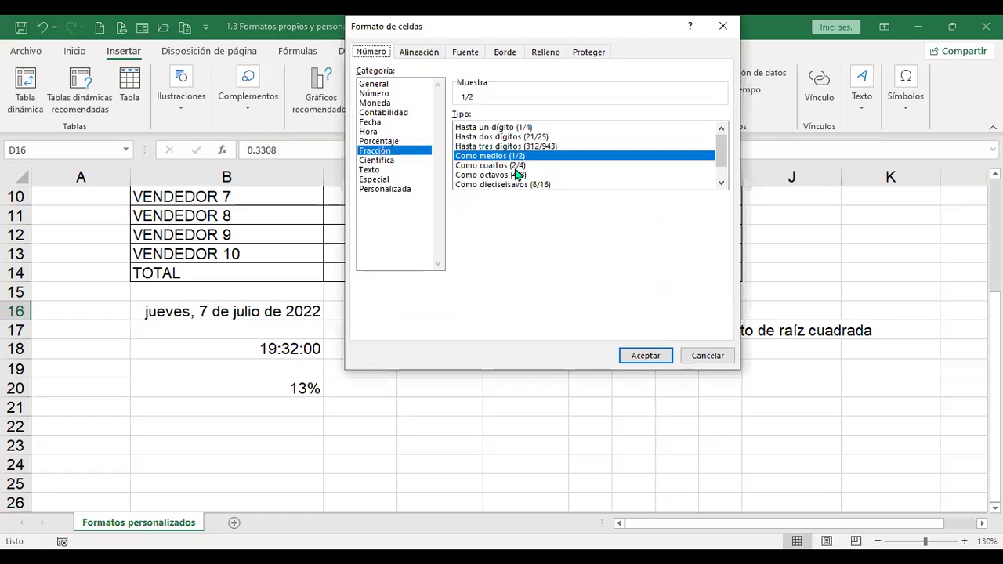
click(509, 166)
click(655, 357)
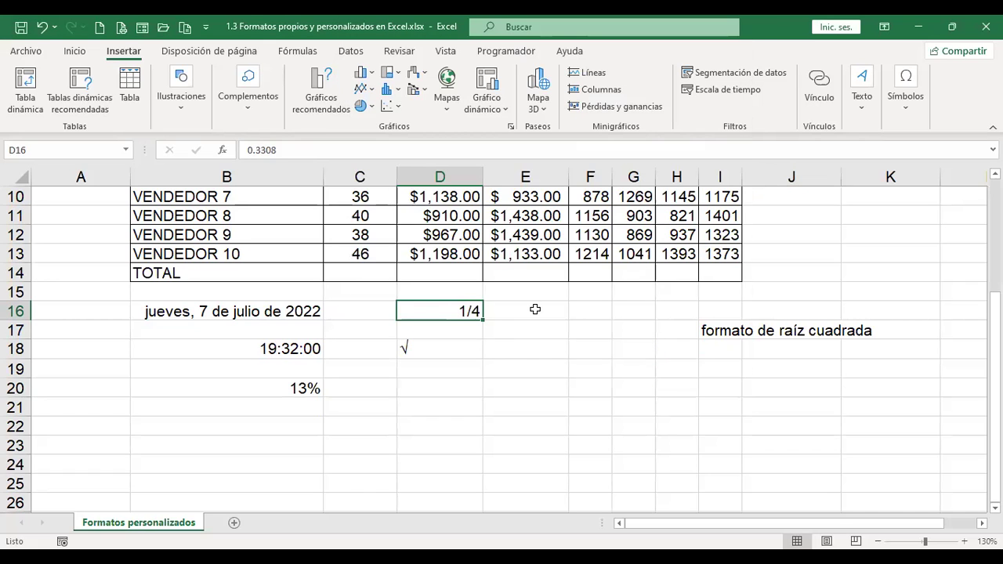
Try the Fracción types Como octavos (4/8) and Como dieciseisavos (8/16) on D16, applying each one.
key(ctrl+1)
click(524, 174)
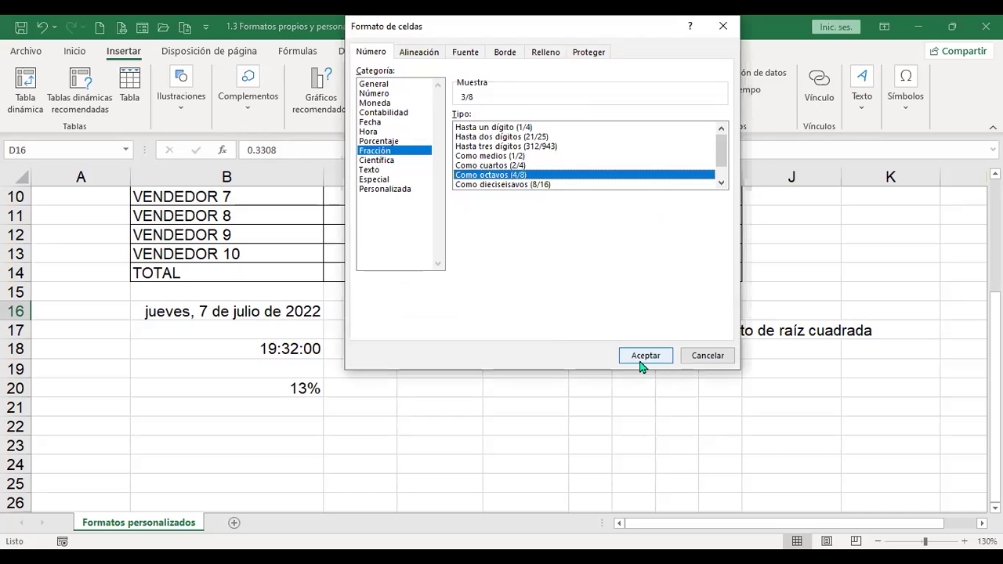
click(645, 356)
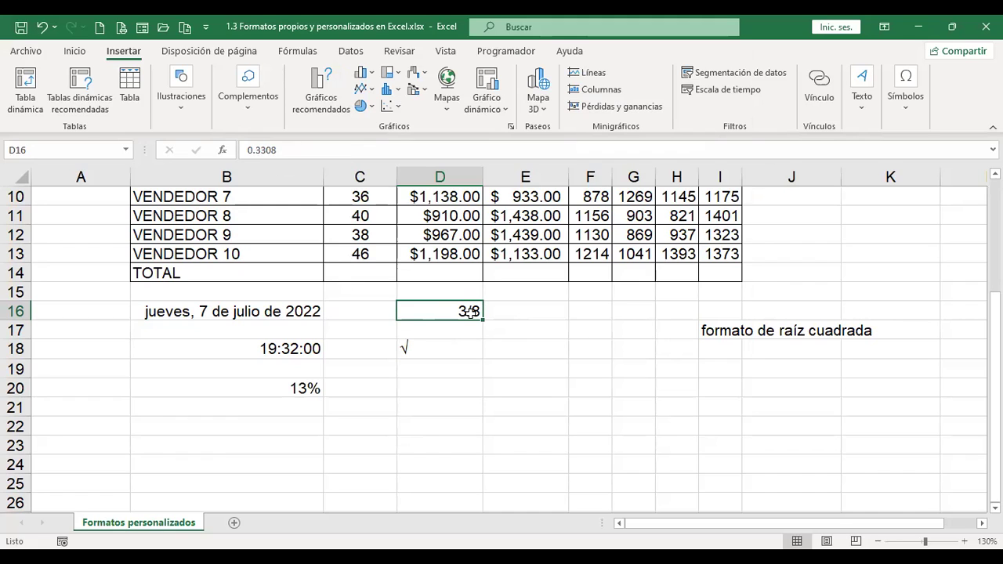
key(ctrl+1)
click(500, 184)
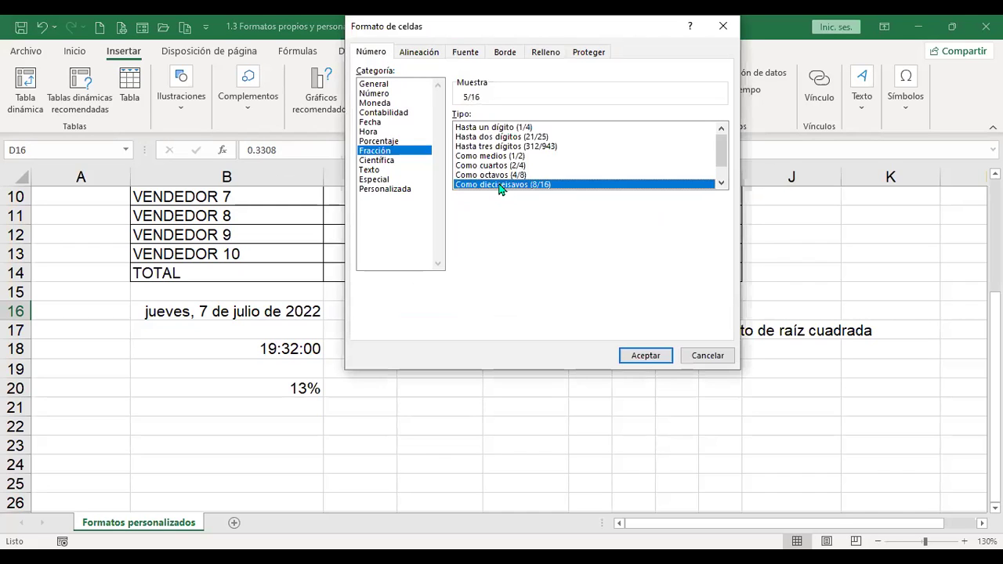
click(642, 355)
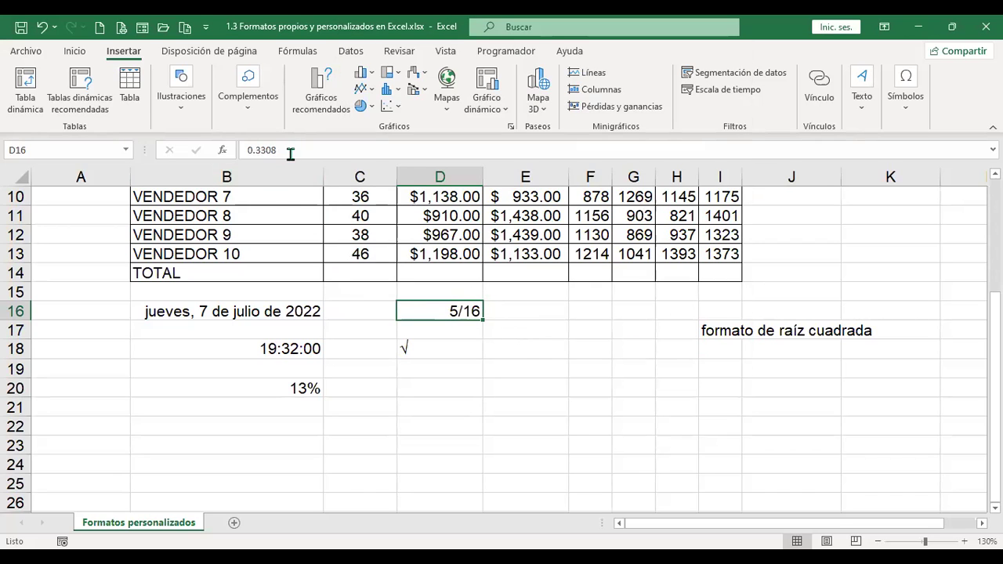
Format D16 with the Fracción type Como décimas (3/10) and replace its value with .7.
key(ctrl+1)
click(721, 185)
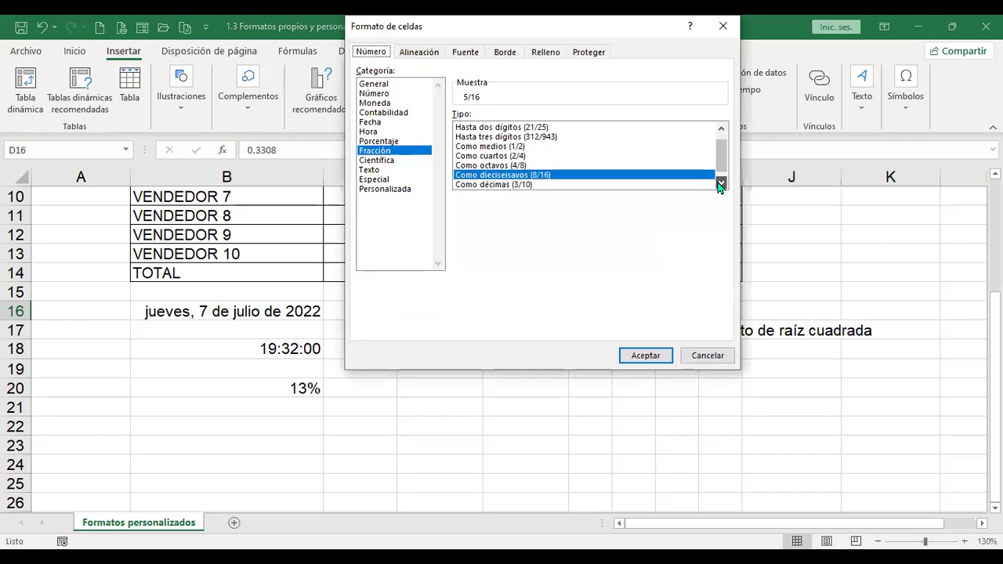
click(721, 185)
click(521, 175)
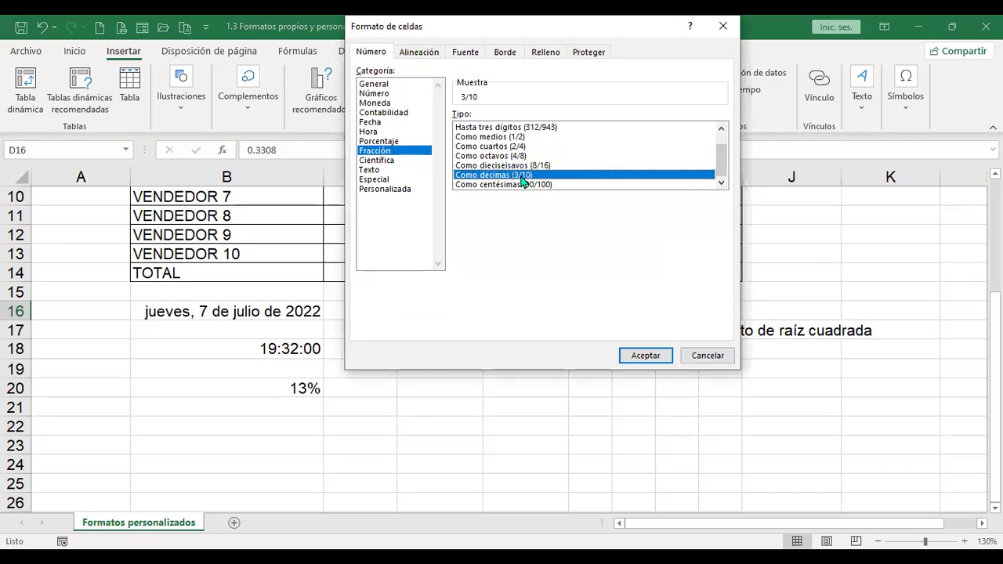
click(651, 356)
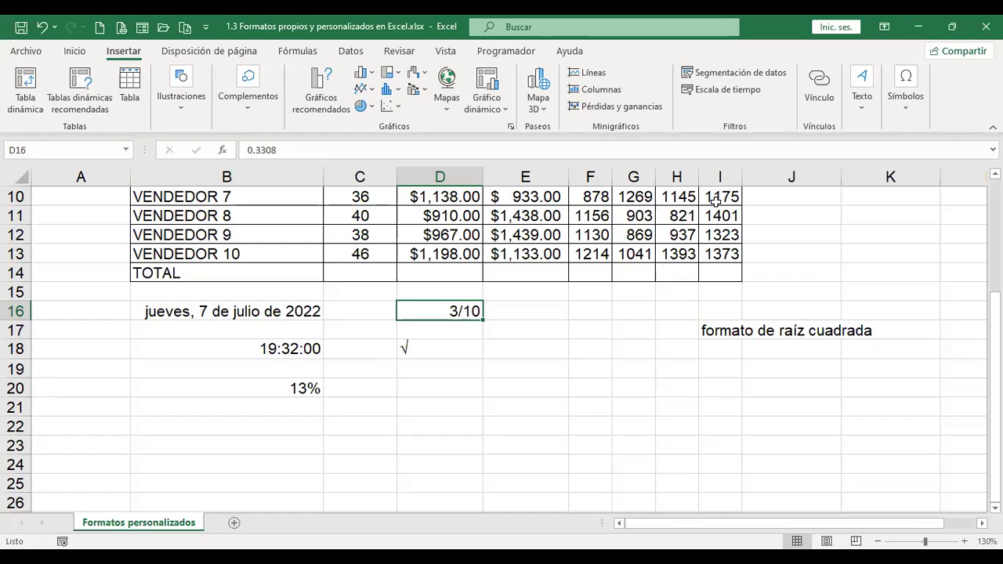
text(.7)
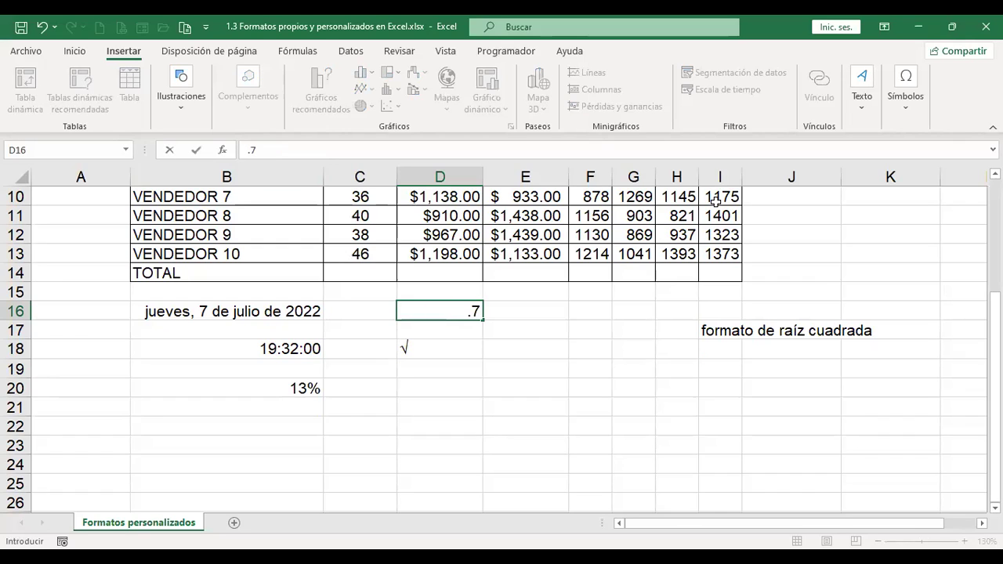
key(Return)
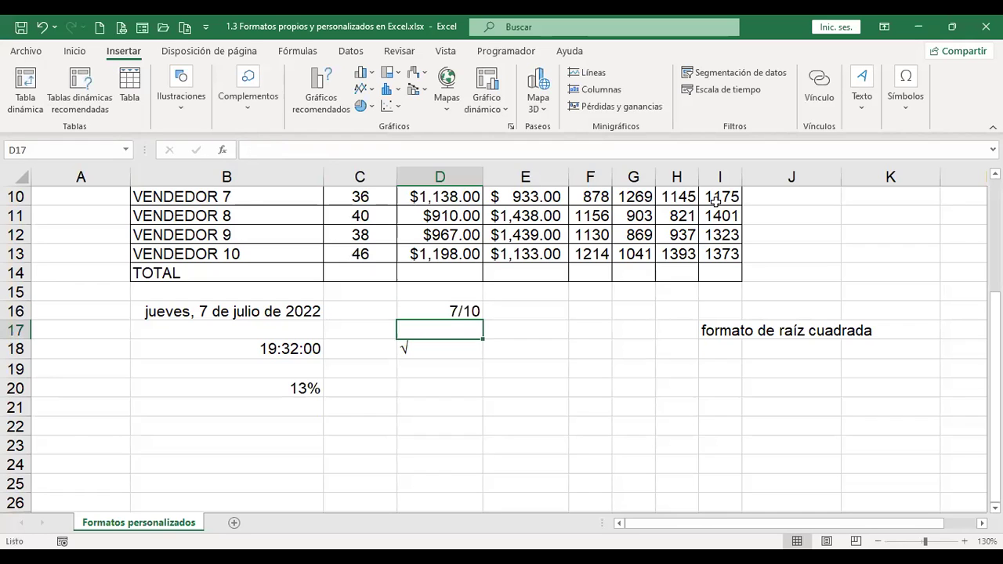
Format D16 with the Fracción type Como centésimas (30/100) and replace its value with .75.
key(Up)
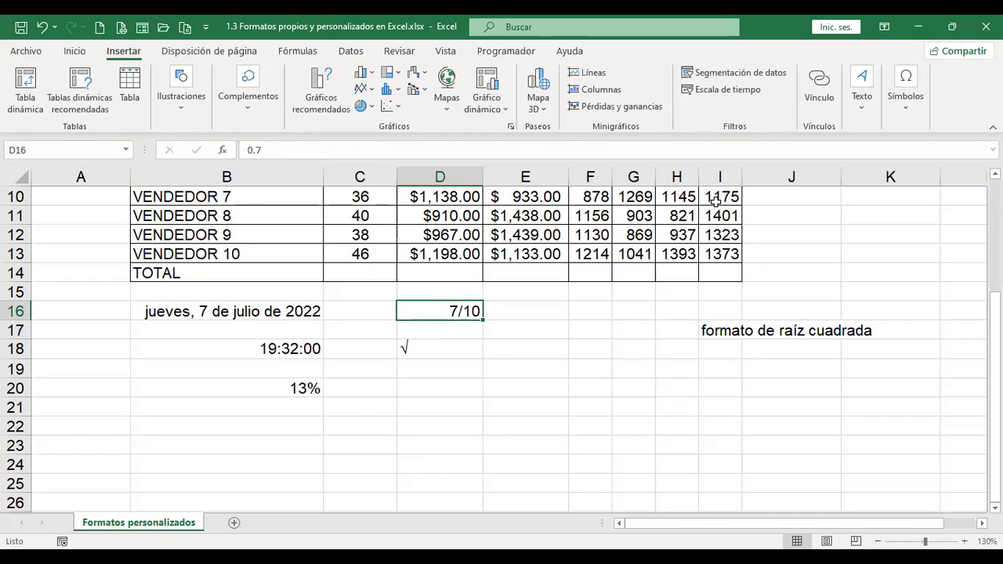
key(ctrl+1)
click(721, 183)
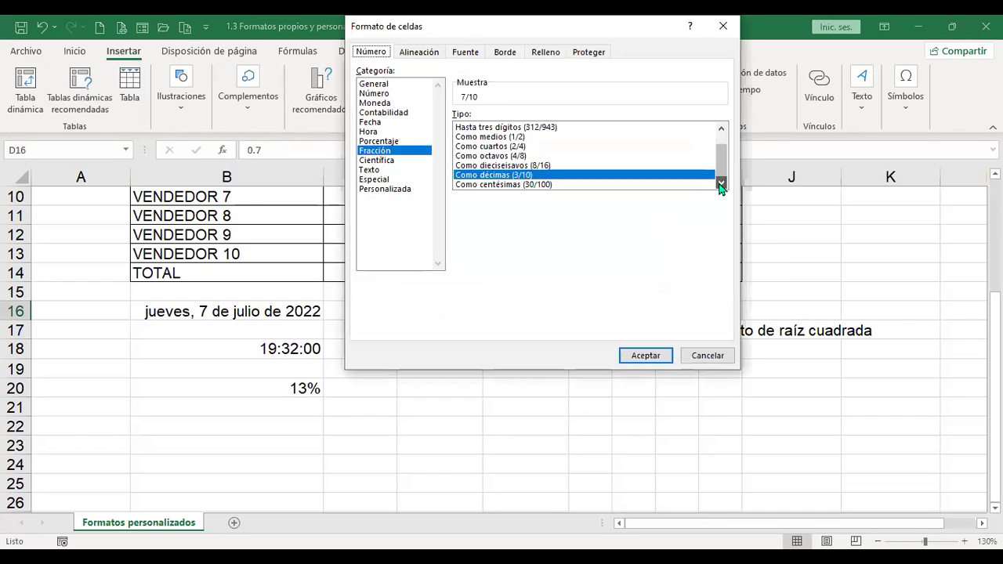
click(537, 185)
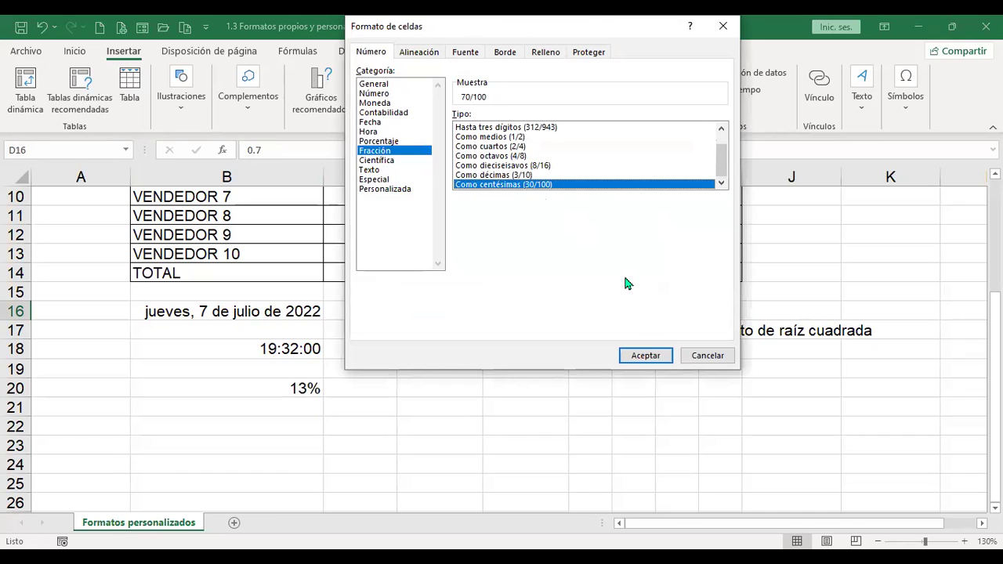
click(646, 356)
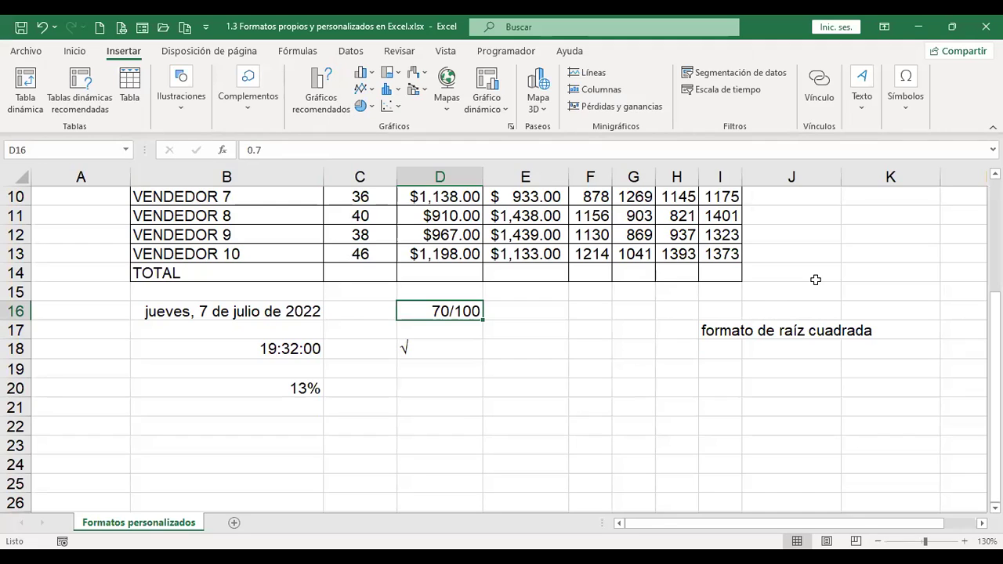
text(.75)
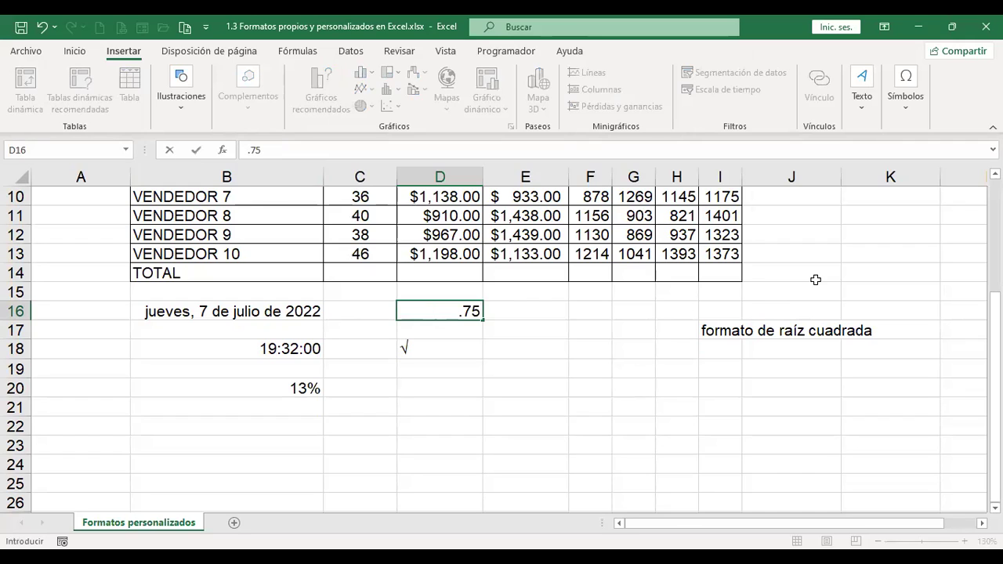
key(Return)
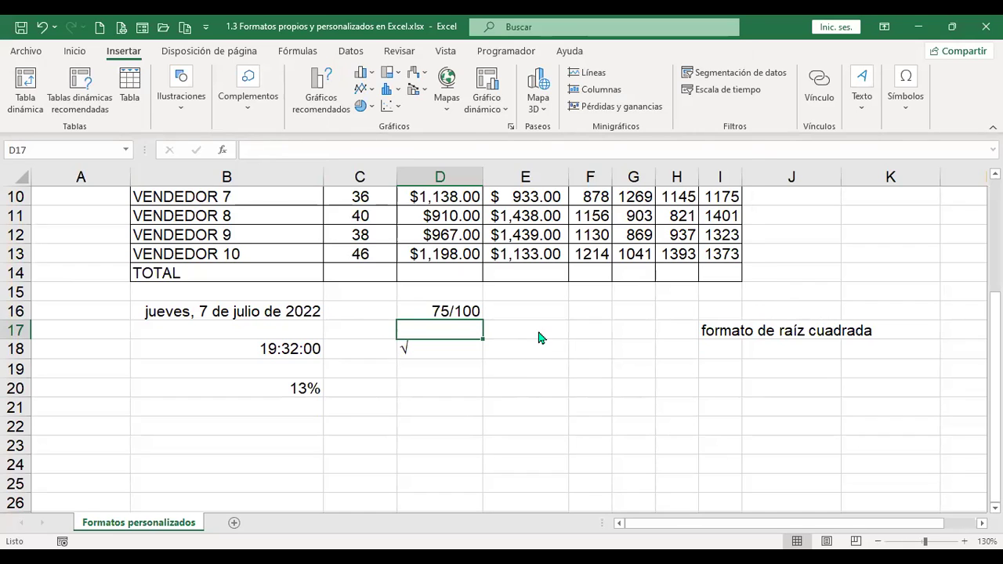
Apply the Científica number format with 2 decimal places to D16 and replace its value with 7500.
key(ctrl+1)
click(700, 357)
click(424, 309)
key(ctrl+1)
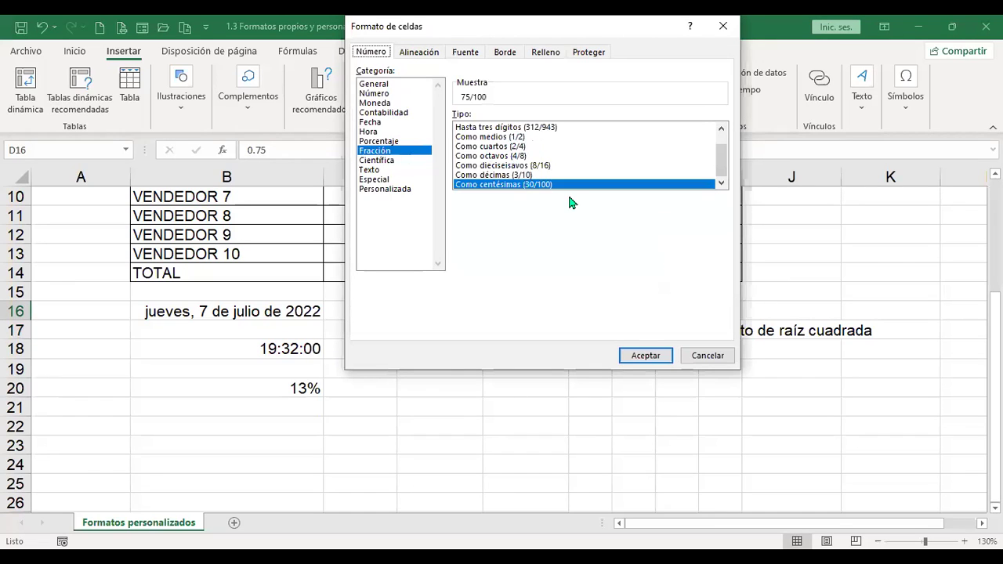
click(382, 161)
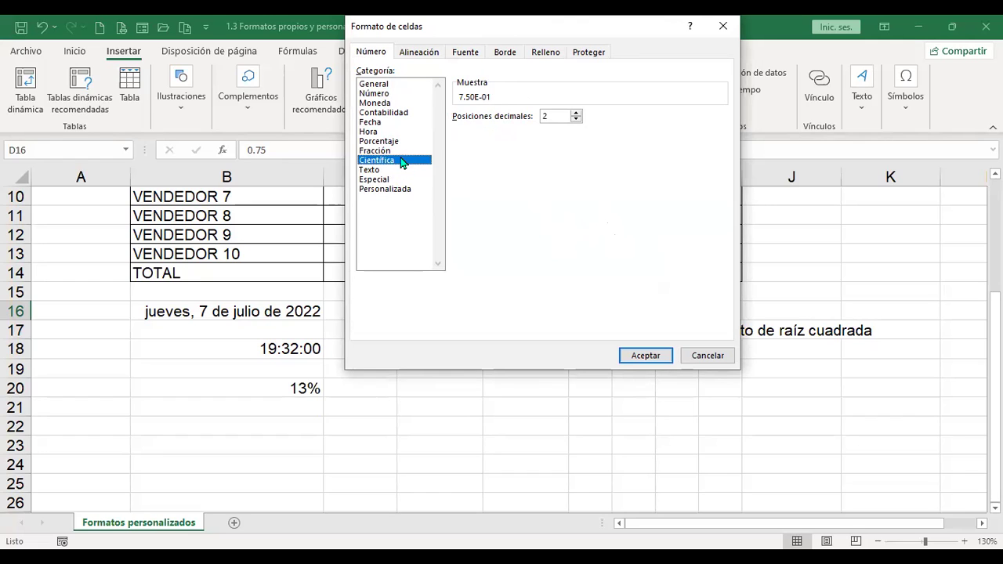
click(643, 357)
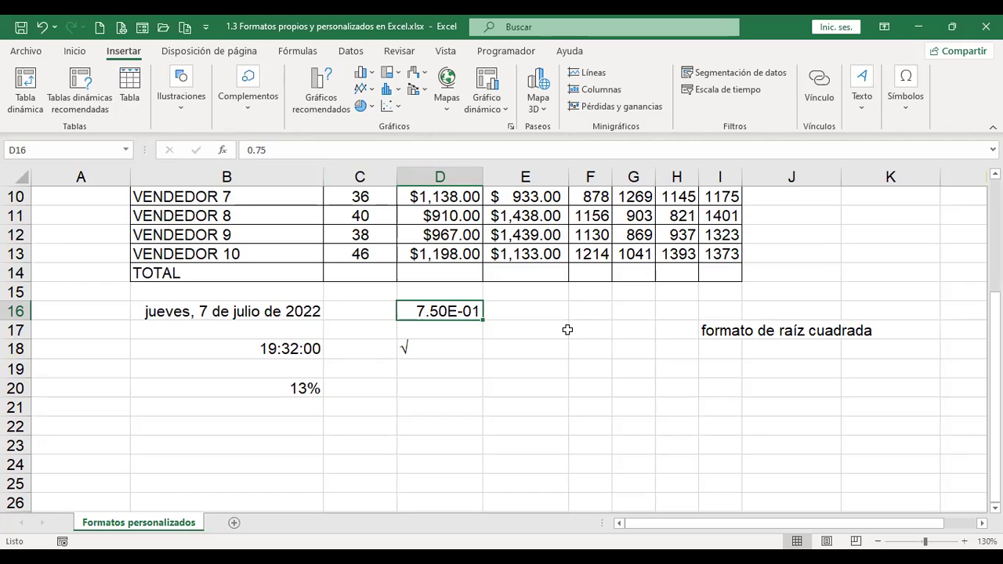
text(7500)
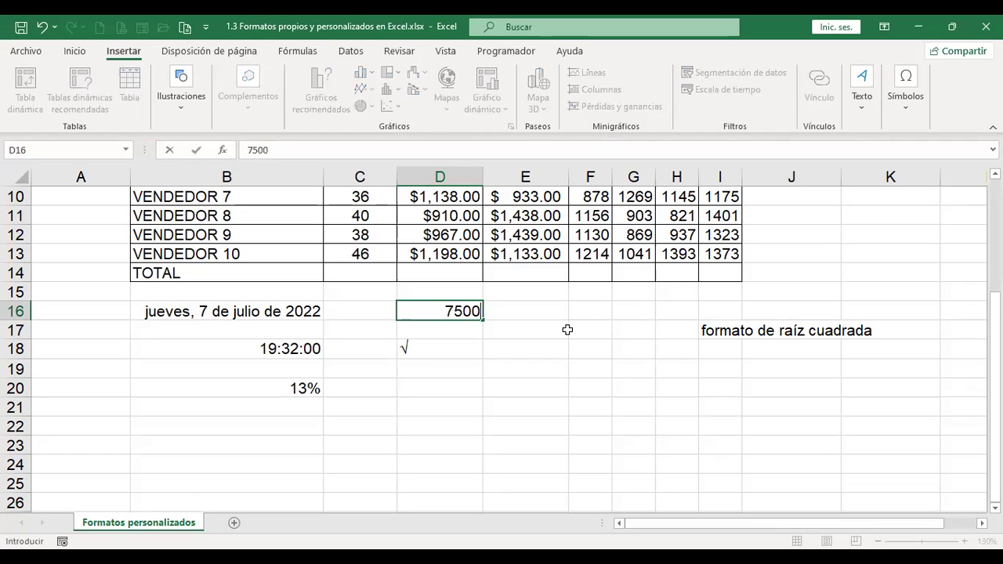
key(Return)
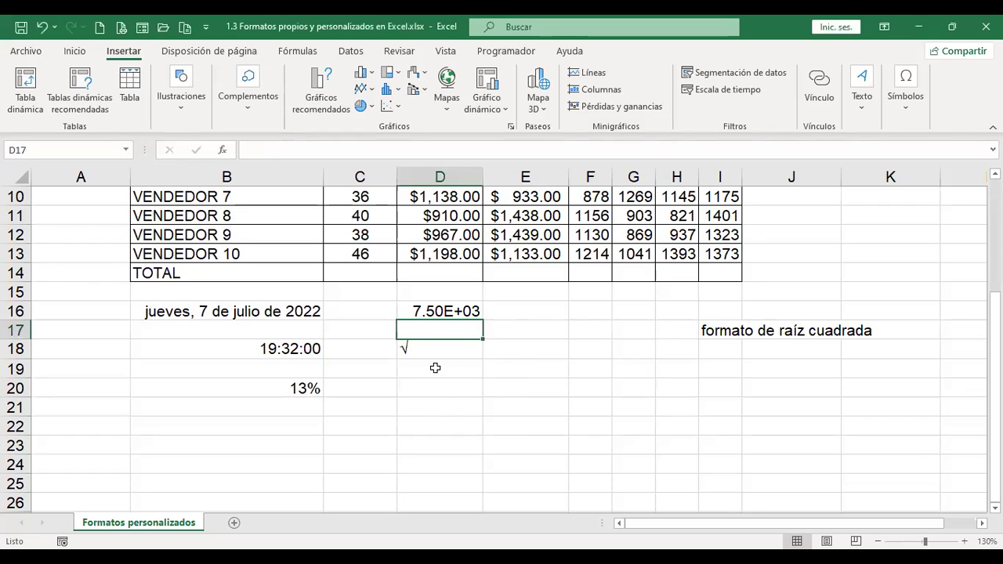
click(431, 369)
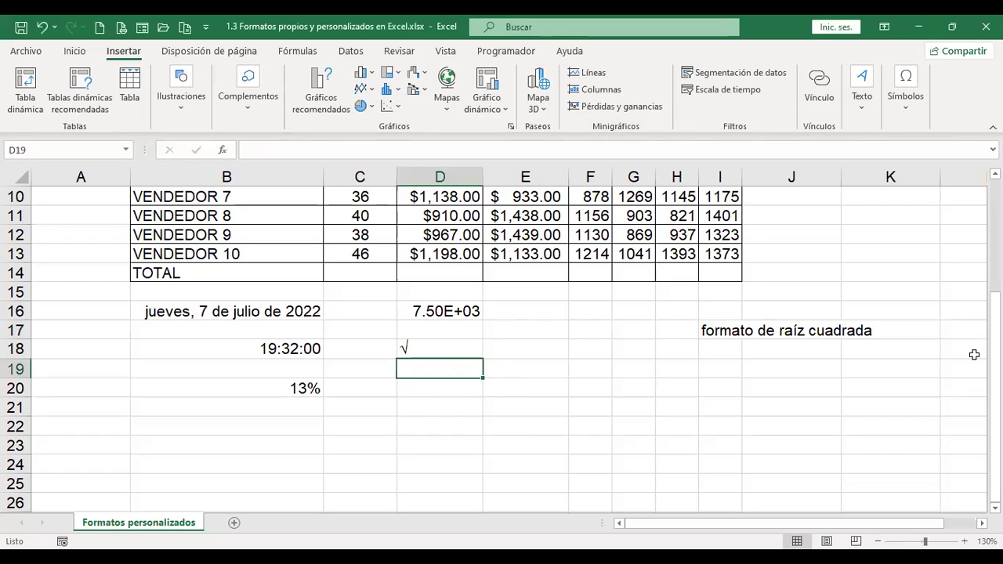
Calculate the square root of 81 in cell D19 with the RAIZ function and review its formula.
text(+r)
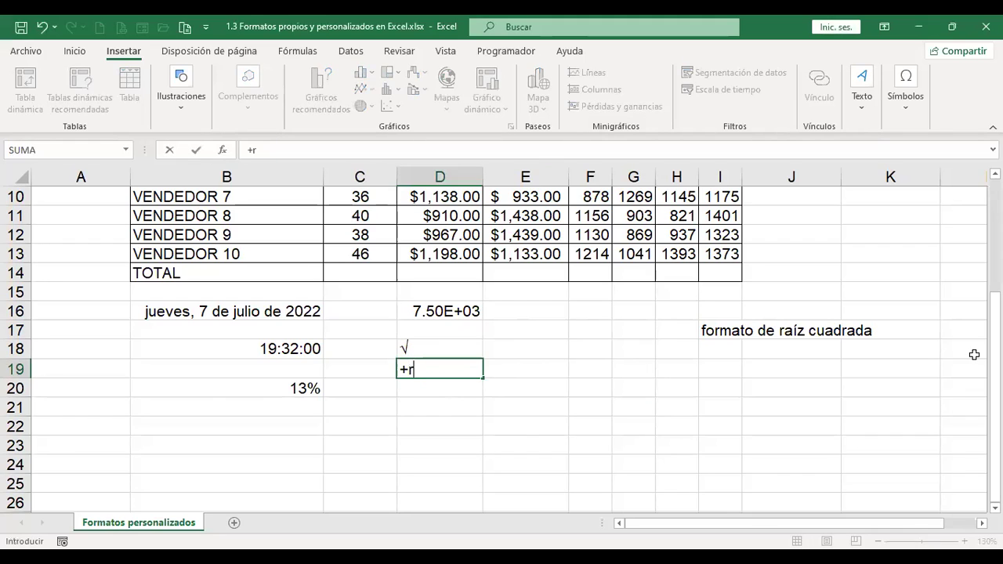
text(aiz)
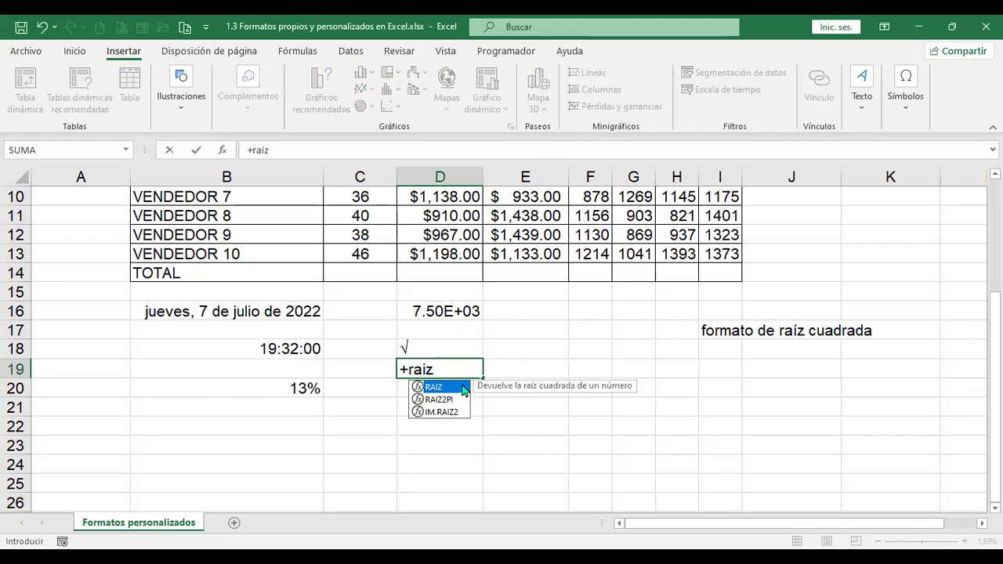
double_click(464, 387)
text(81)
key(Return)
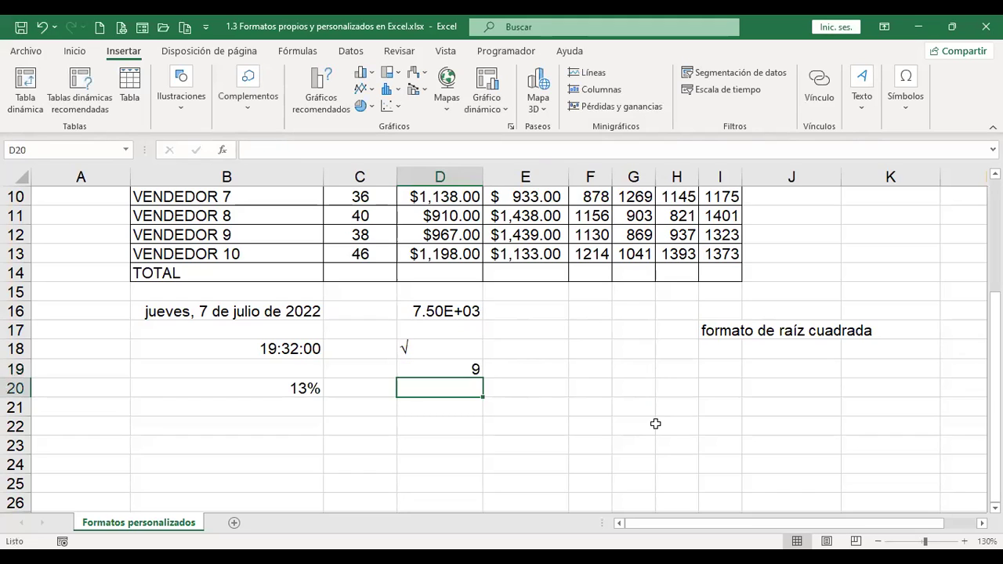
key(Up)
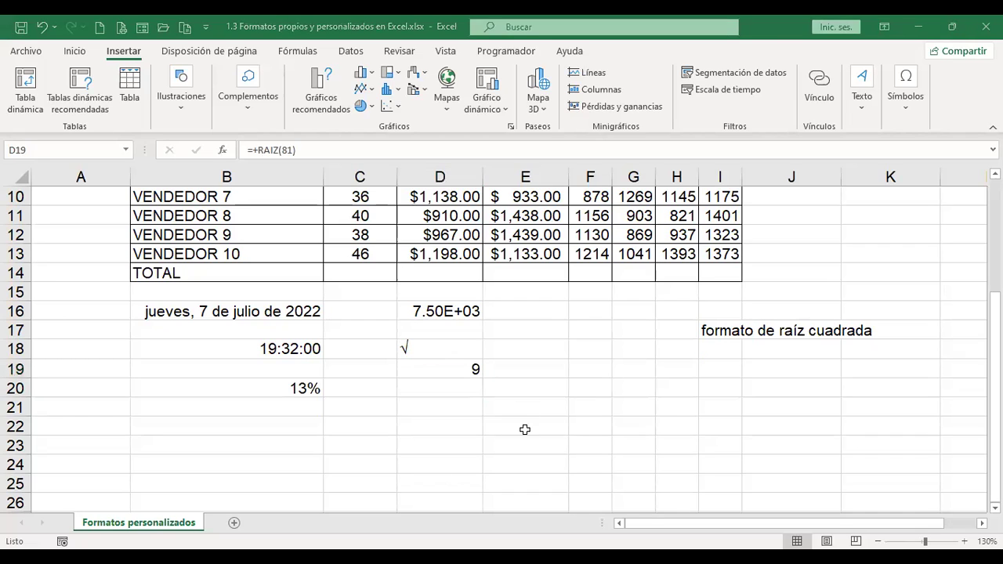
click(461, 371)
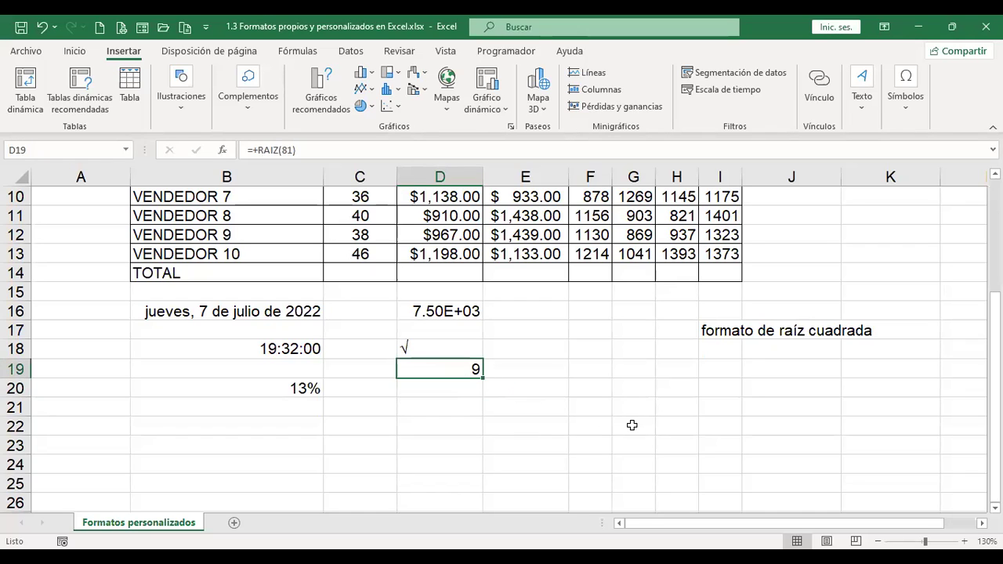
key(F2)
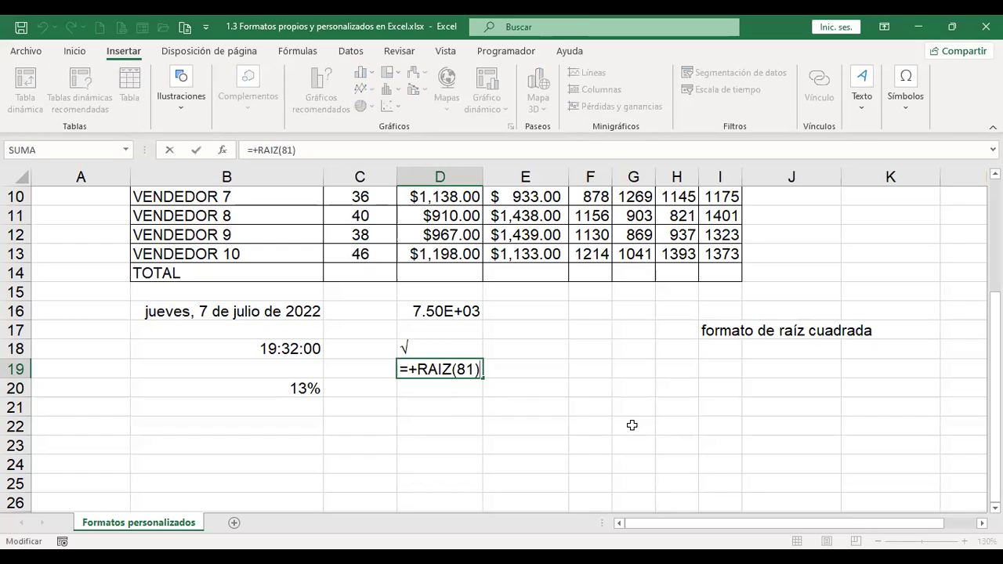
key(Return)
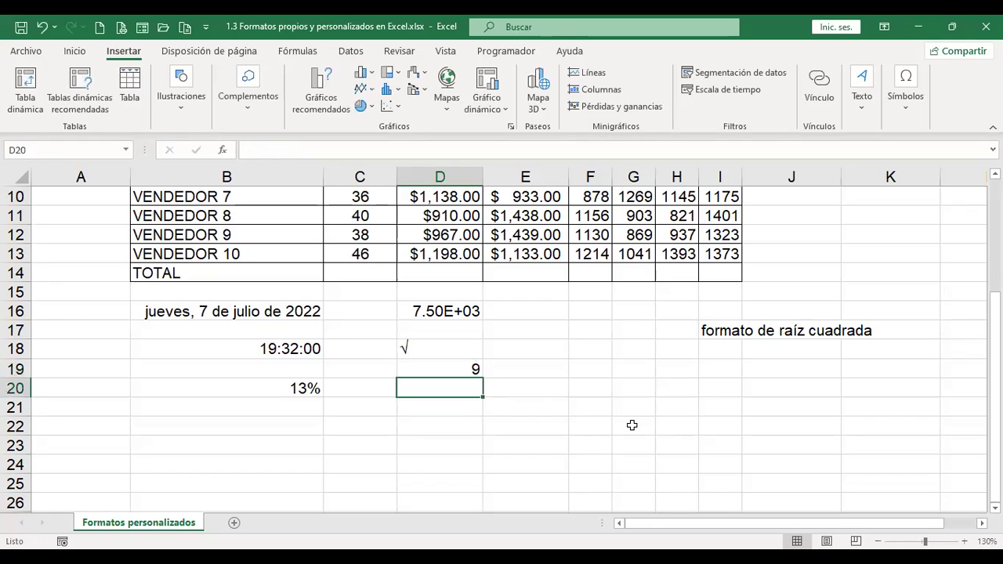
Apply the Texto number format to cell D16 and check its format category again.
key(Up)
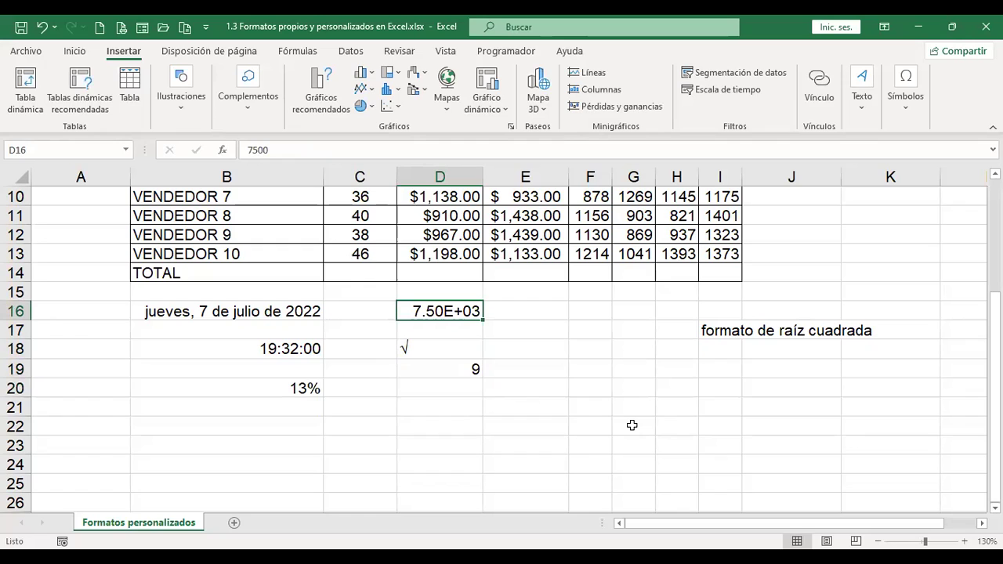
key(ctrl+1)
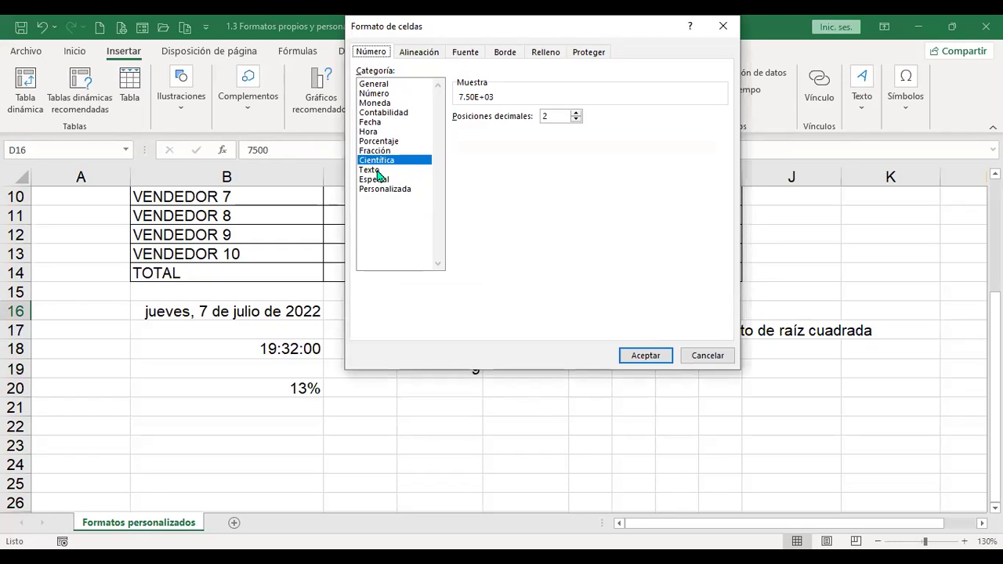
click(381, 170)
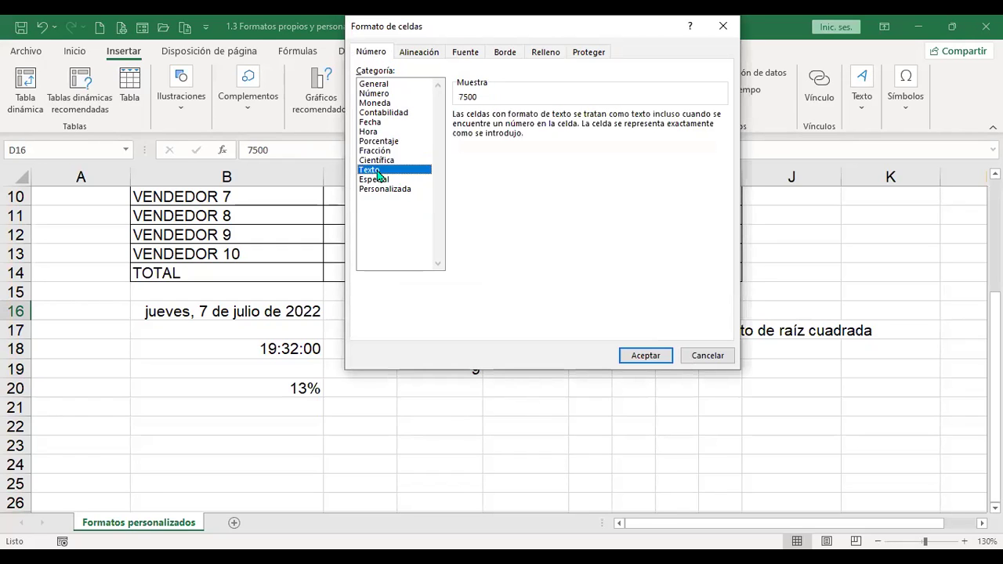
click(649, 356)
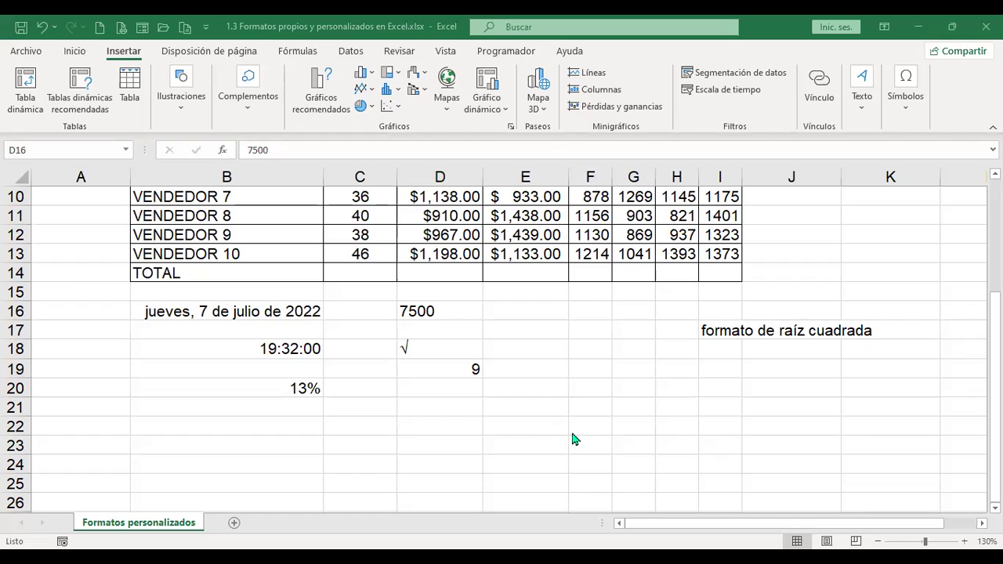
click(441, 312)
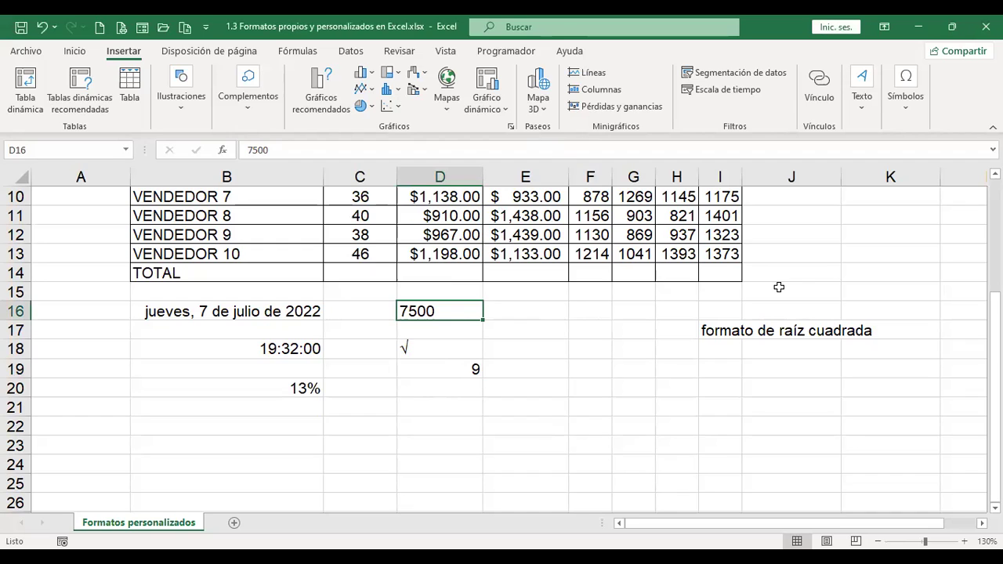
key(ctrl+1)
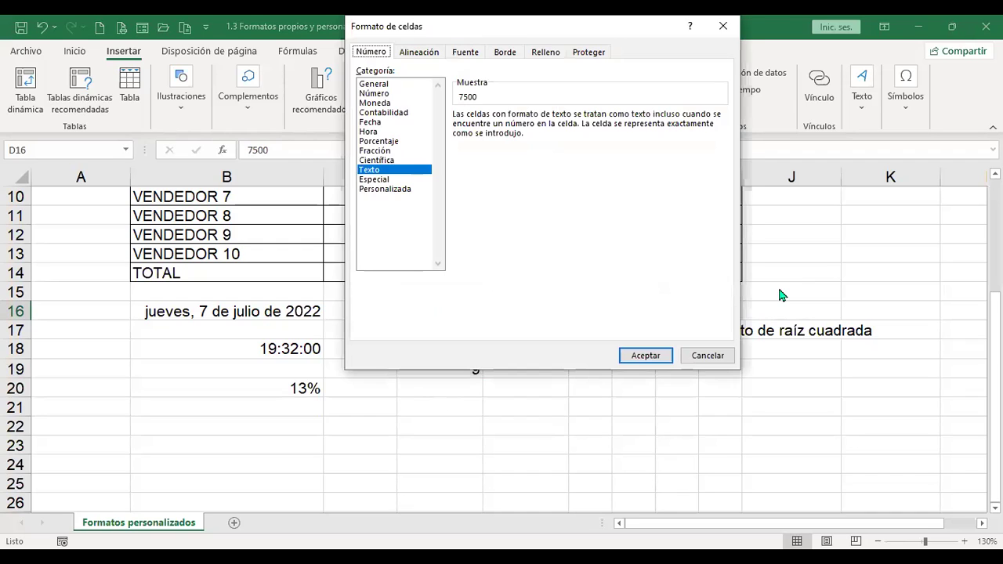
click(707, 357)
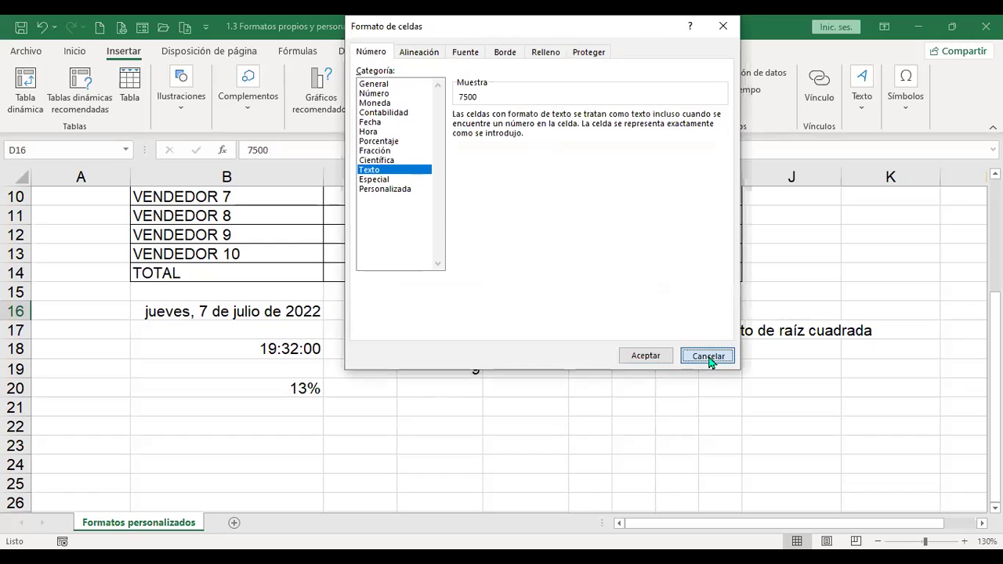
key(ctrl+1)
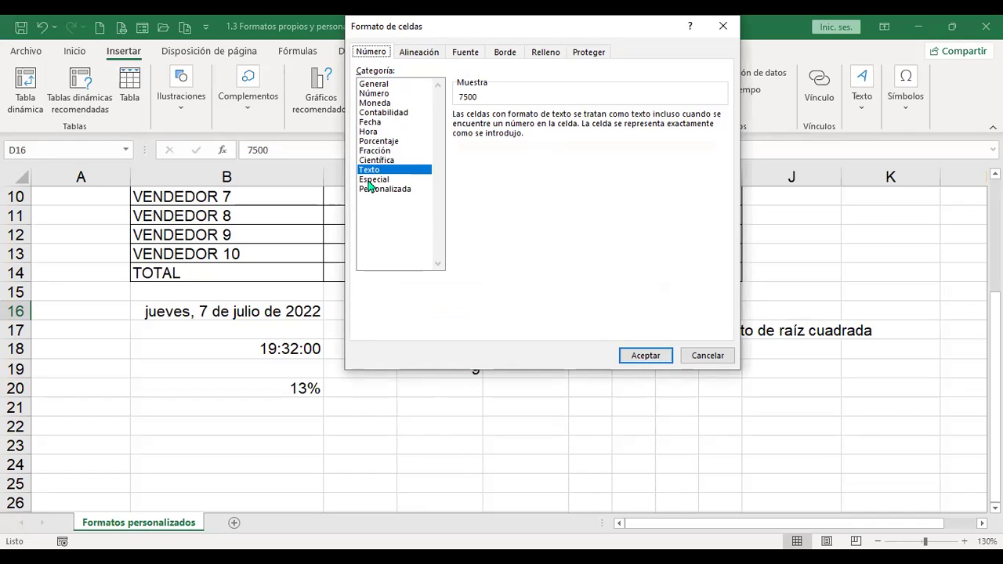
click(652, 355)
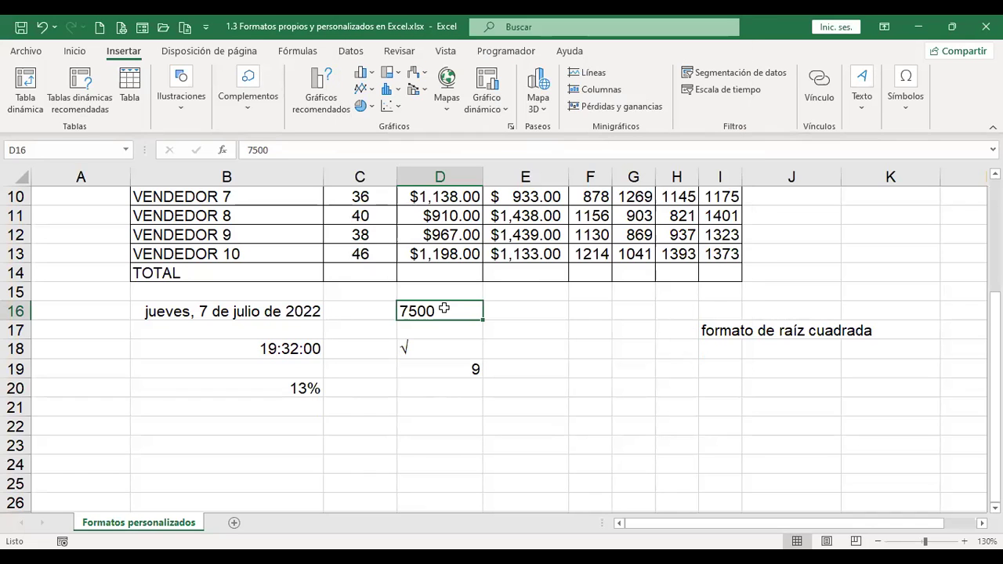
Test a formula in E16 that multiplies D16 by 2, undo it, and check D16's number format.
click(536, 310)
text(+)
key(Left)
text(*2)
key(Return)
key(ctrl+z)
key(Left)
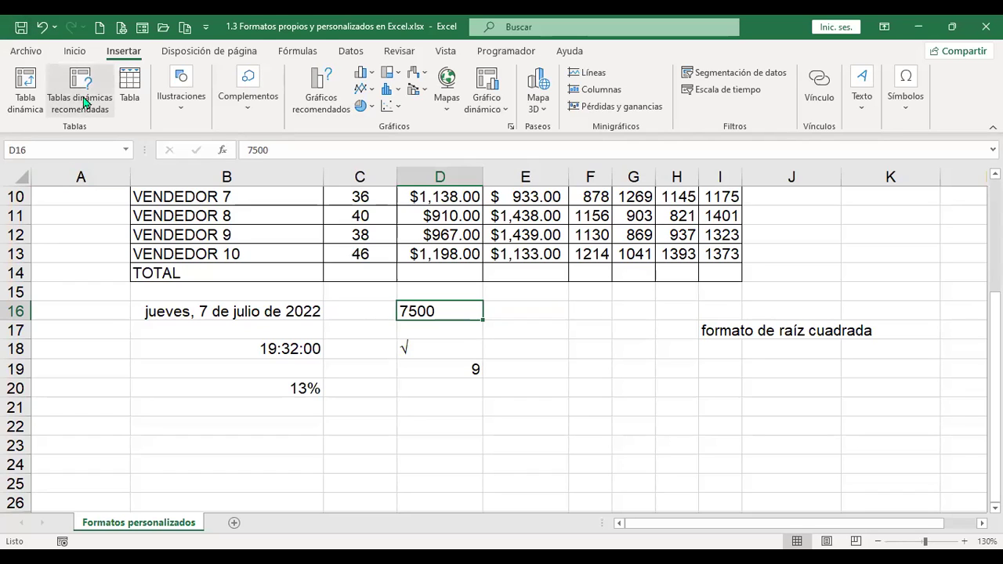
click(75, 50)
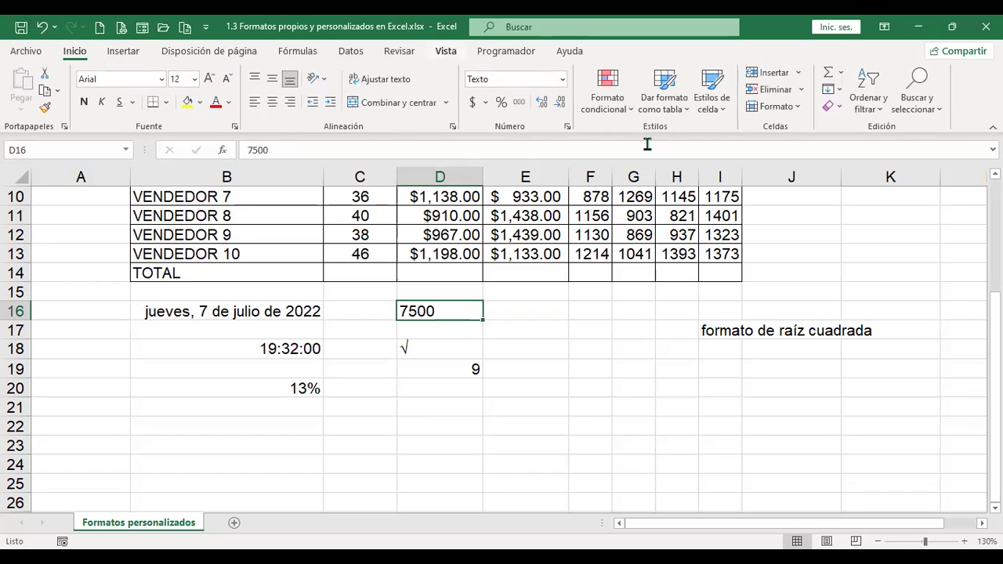
Enter the formula +D16*2 in cell E16 again and clear it.
click(513, 315)
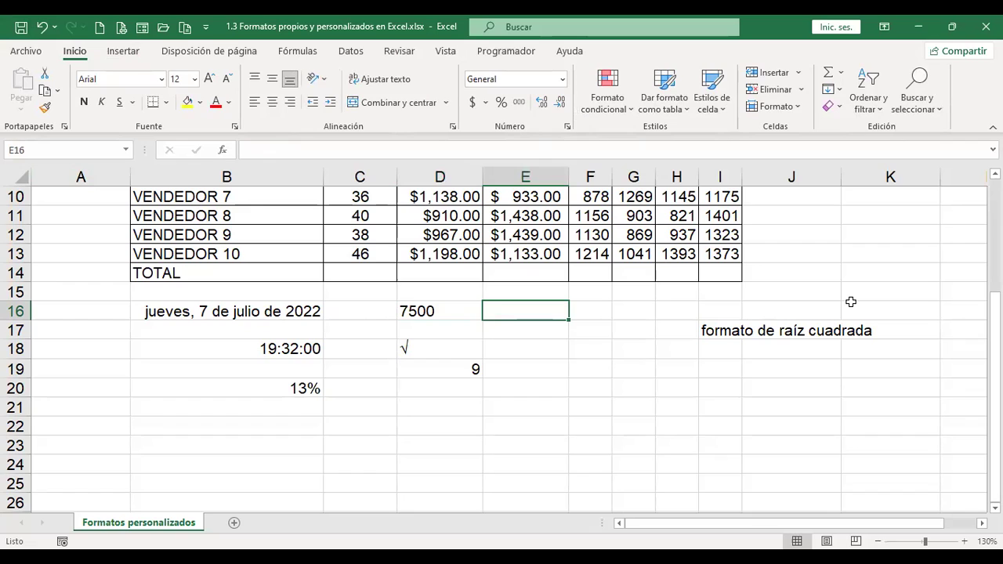
text(+)
key(Left)
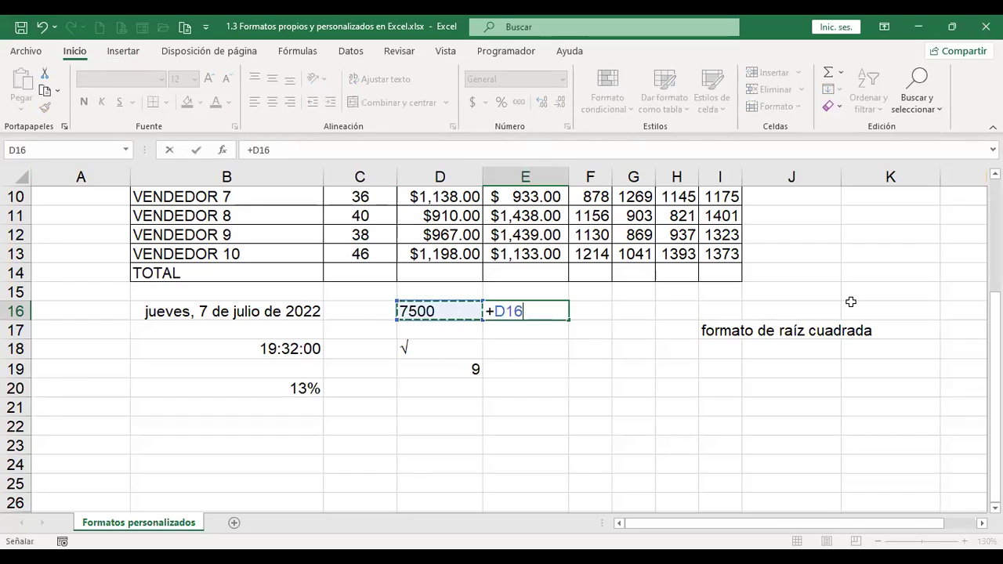
text(*2)
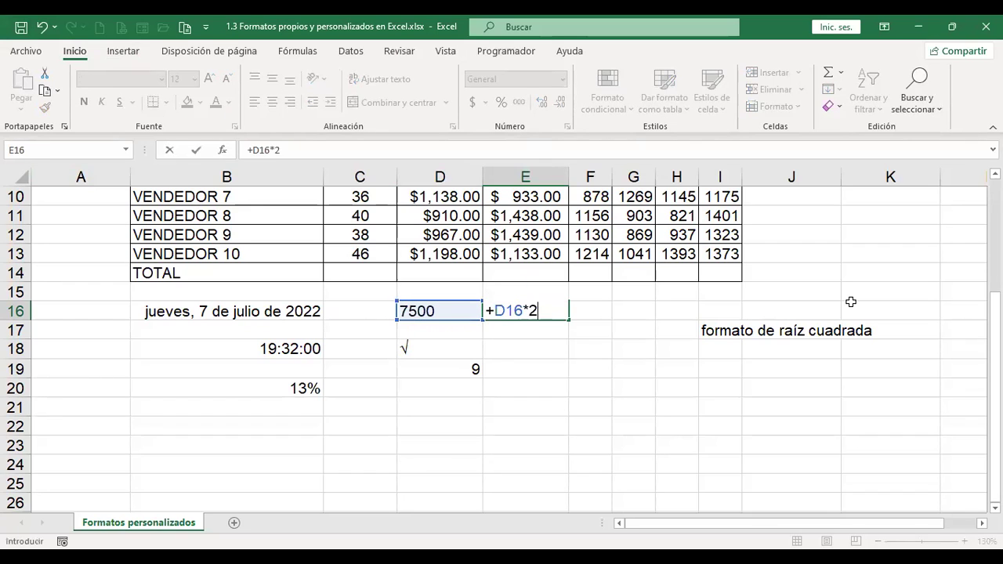
key(Return)
key(Up)
key(Delete)
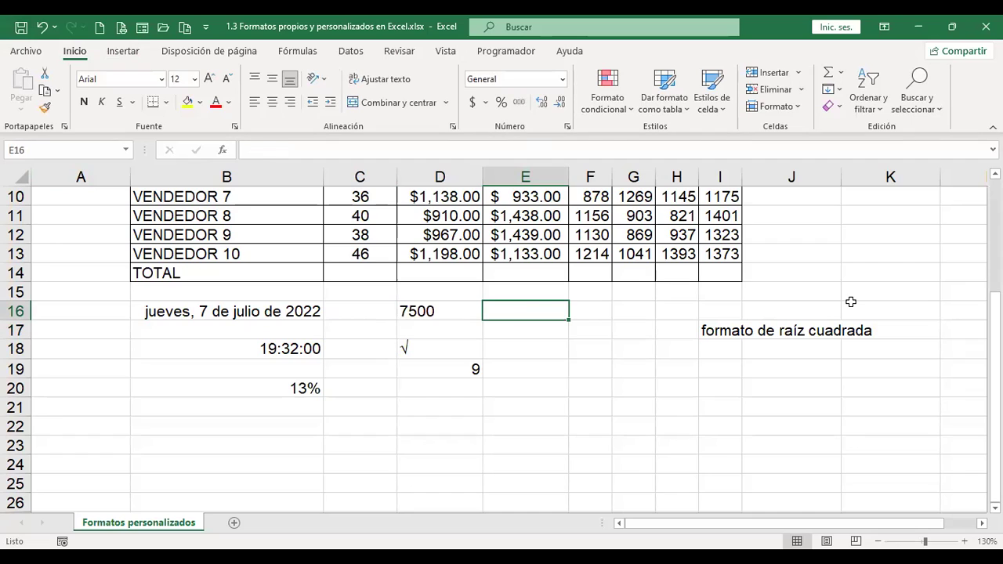
Re-enter 7500 in cell D16 as text with a leading apostrophe.
key(Left)
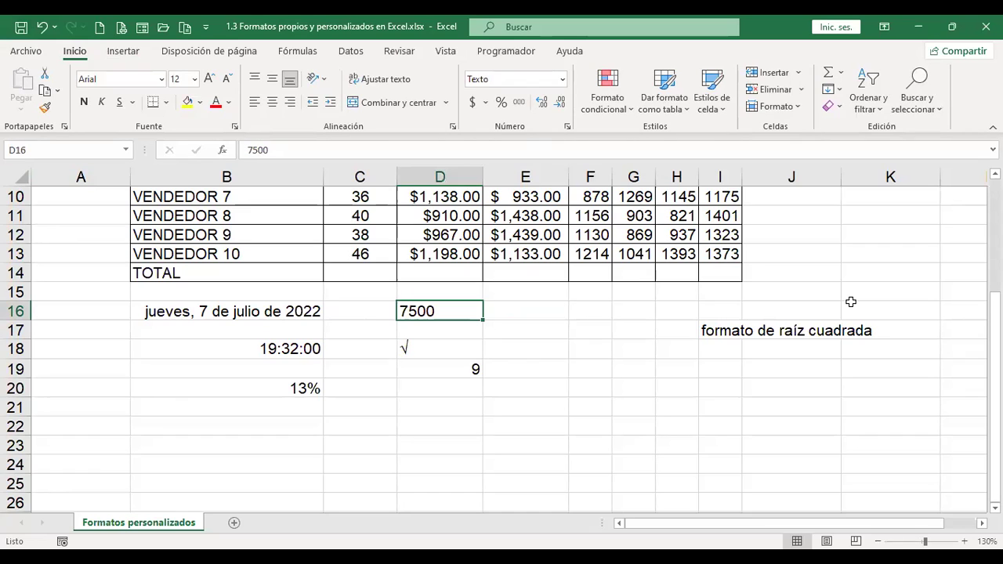
text('7500)
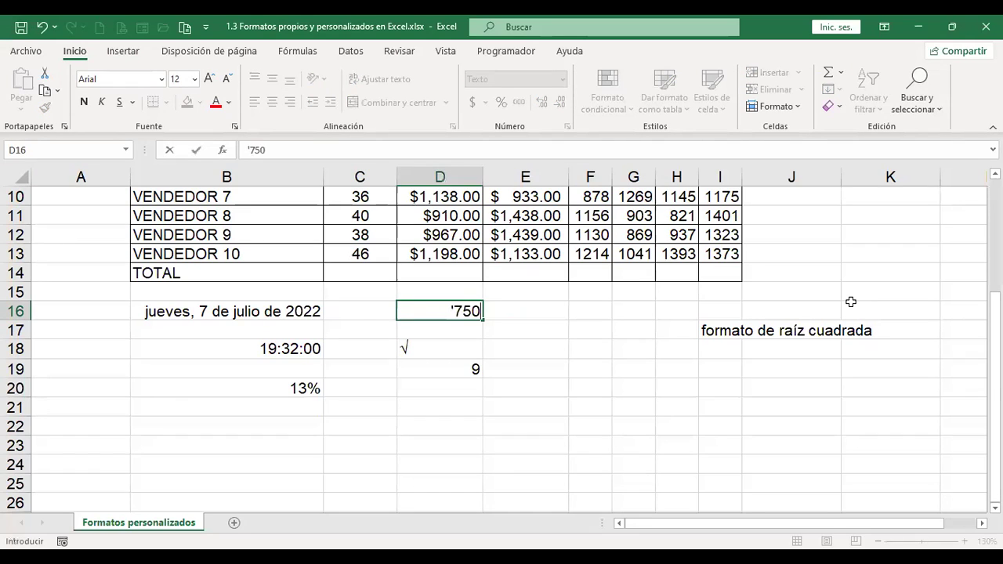
key(Return)
Test multiplying the apostrophe-prefixed value in D16 by 2 in E16, and clear the formula.
key(Up)
key(Right)
text(+)
key(Left)
text(*2)
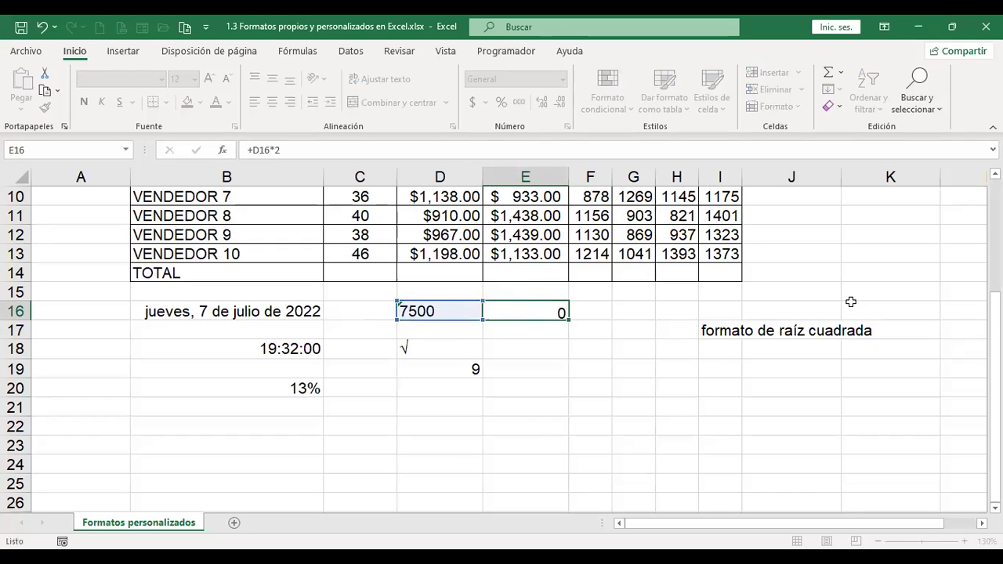
key(Return)
key(Up)
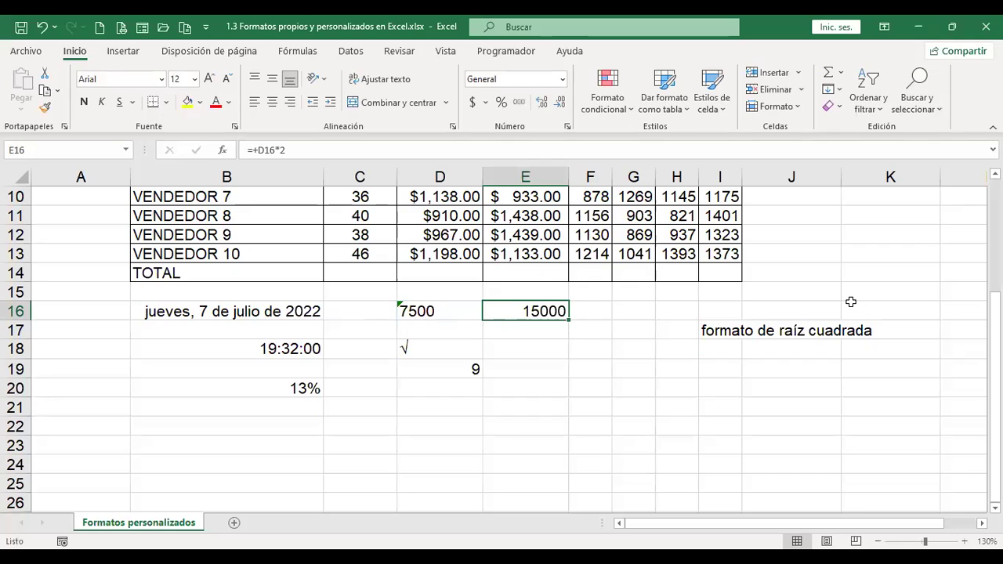
key(Delete)
Edit the text value in D16, re-entering its final 0 to keep '7500.
key(Left)
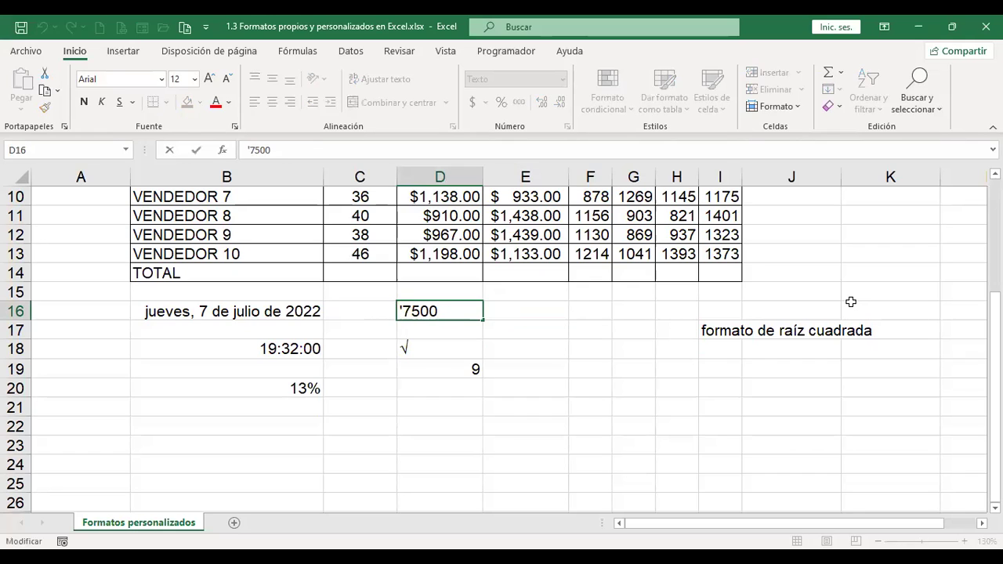
key(F2)
key(BackSpace)
text(0)
key(Return)
key(Up)
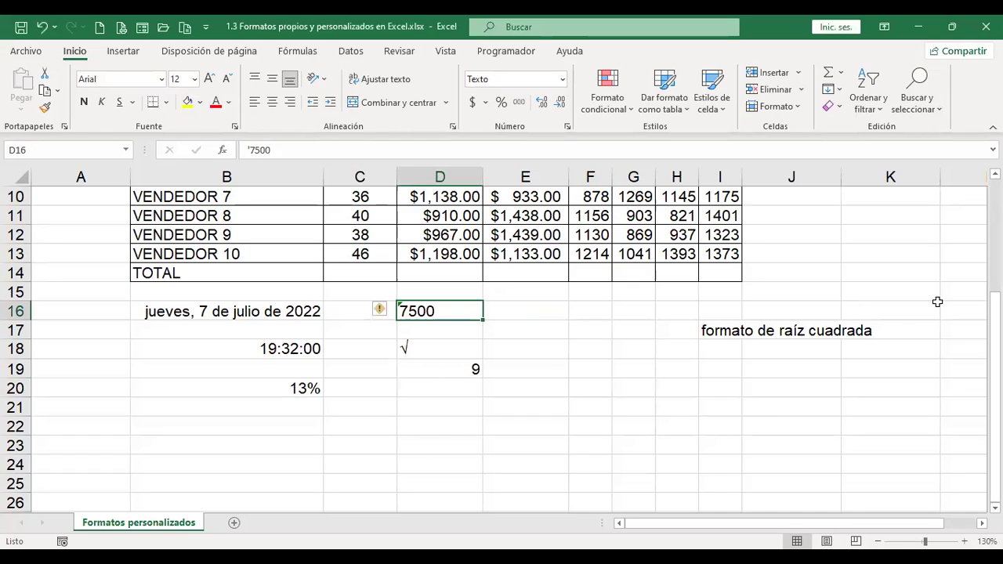
Replace the value in text-formatted cell D16 with 0123467, including the leading zero.
key(Right)
key(Left)
text(0123467)
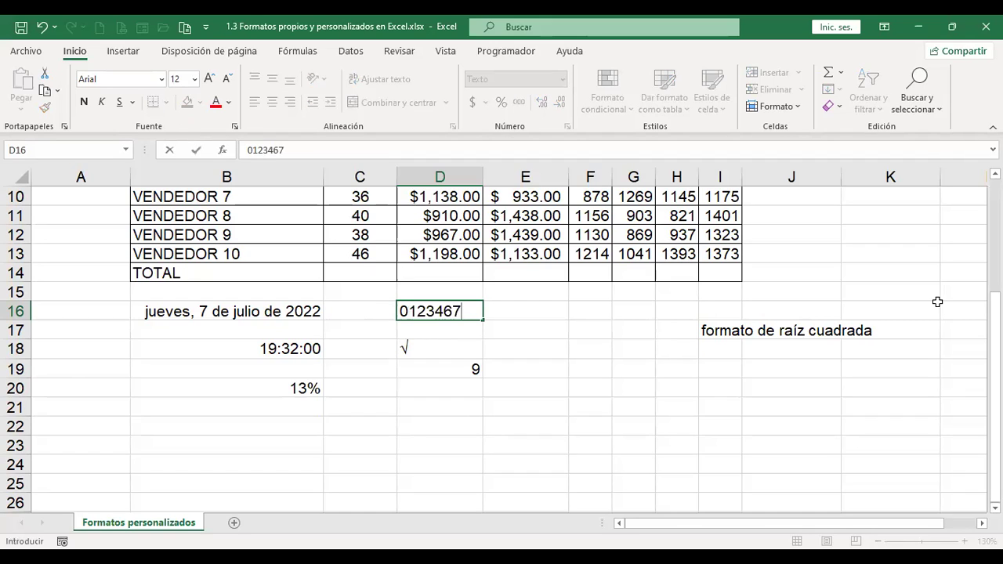
key(Return)
key(Up)
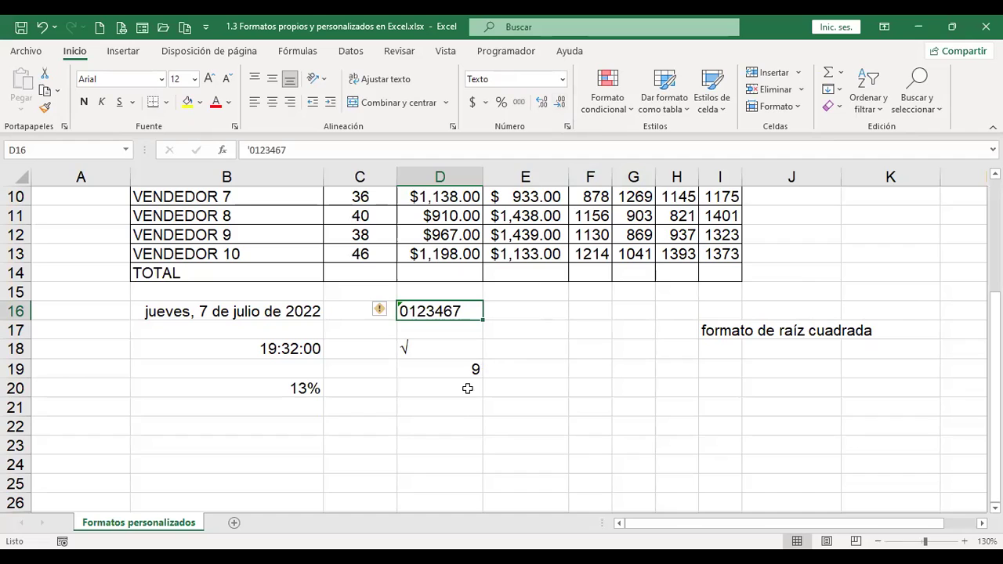
Enter 01234567 in cell D21, which uses the General format.
click(443, 406)
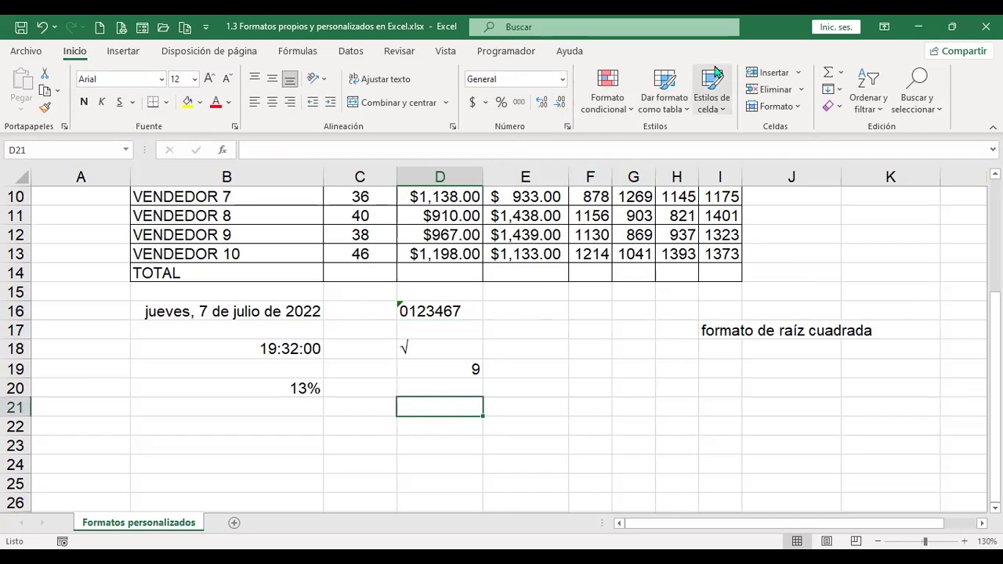
text(01234567)
key(Return)
key(Up)
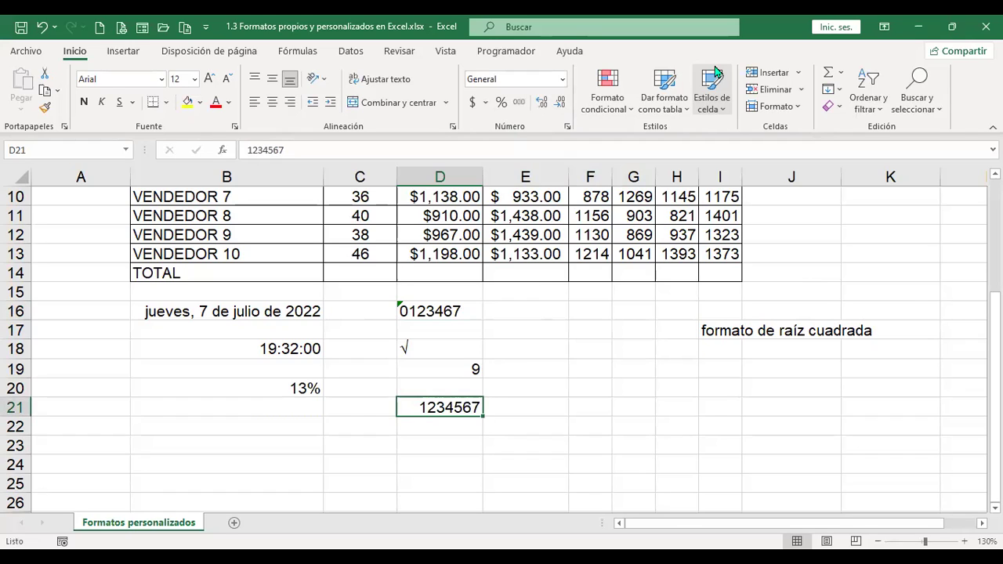
Replace the contents of cell D21 with the hyphenated value 01234567-8.
text(0)
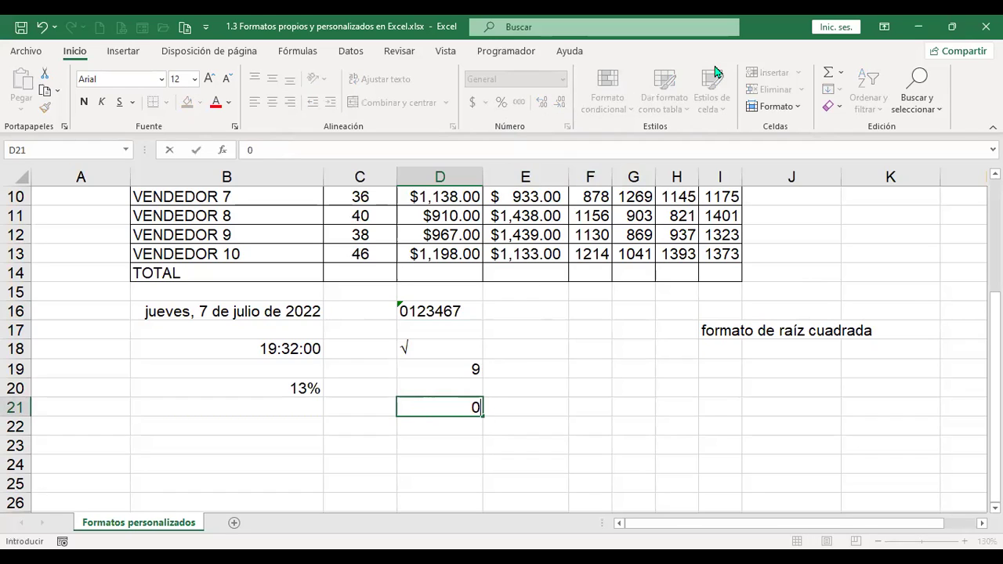
text(1234567-8)
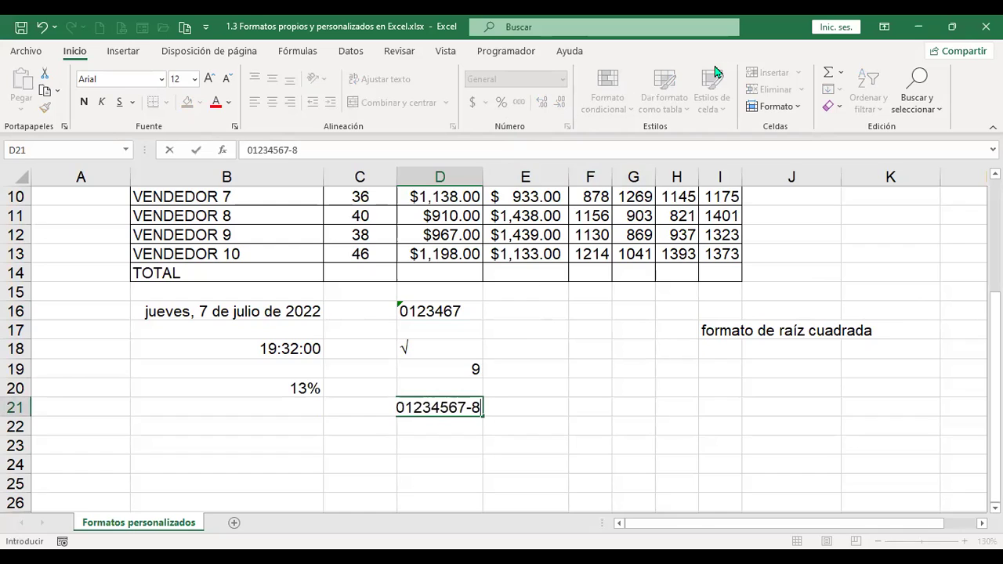
key(Return)
key(Up)
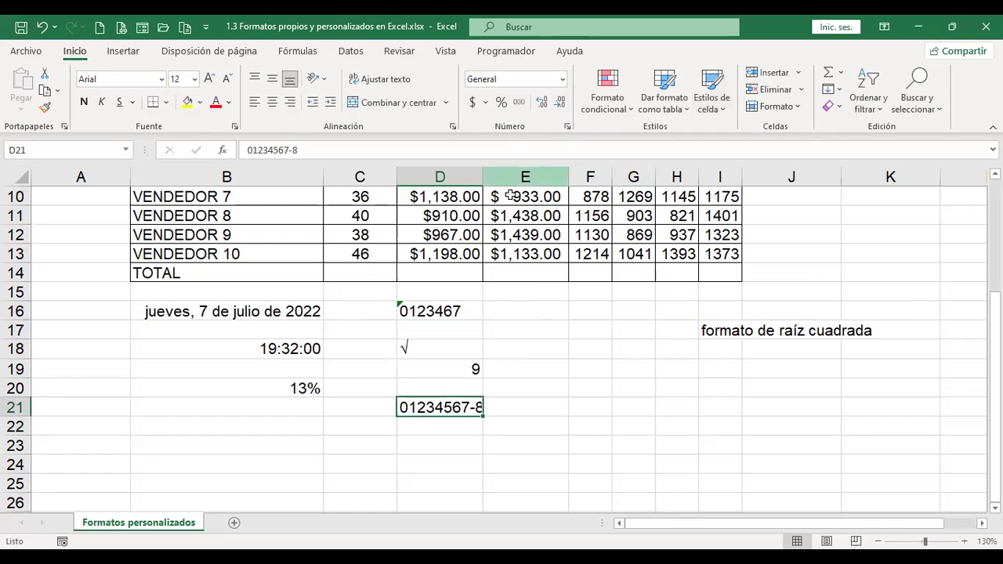
Autofit the width of column D to its contents.
double_click(483, 177)
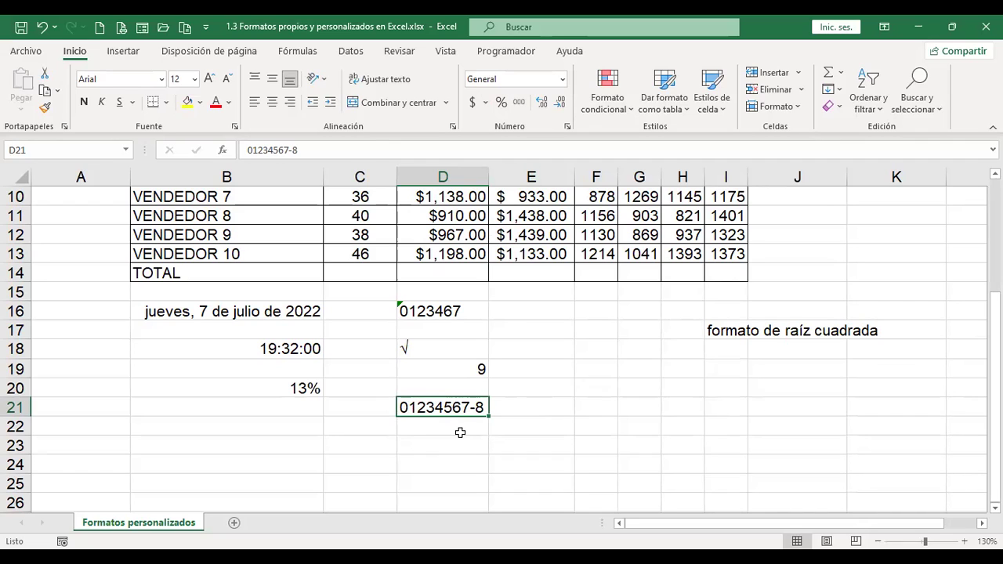
Examine the Especial and Personalizada number format categories for text cell D16, leaving its format as is.
click(467, 313)
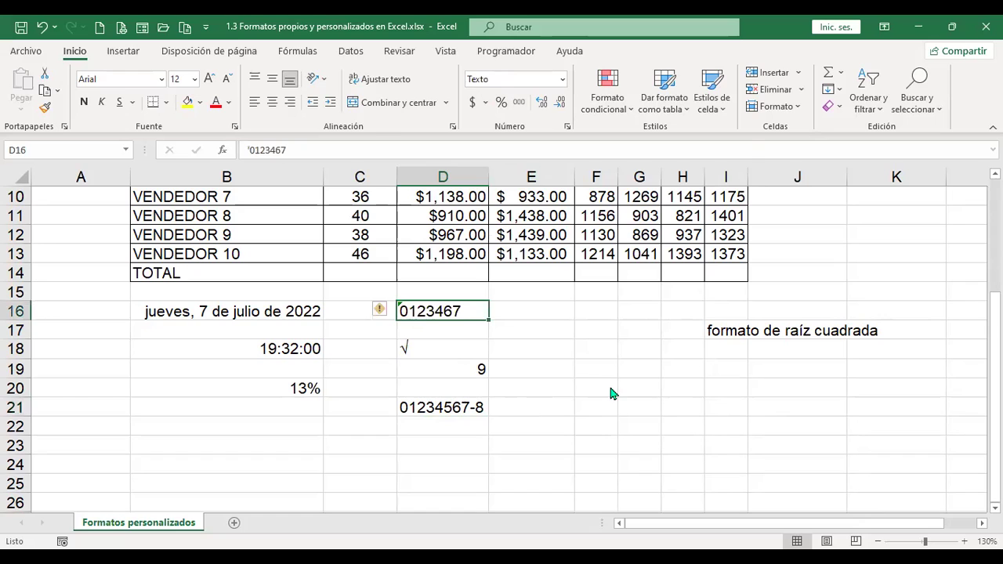
key(ctrl+1)
click(384, 180)
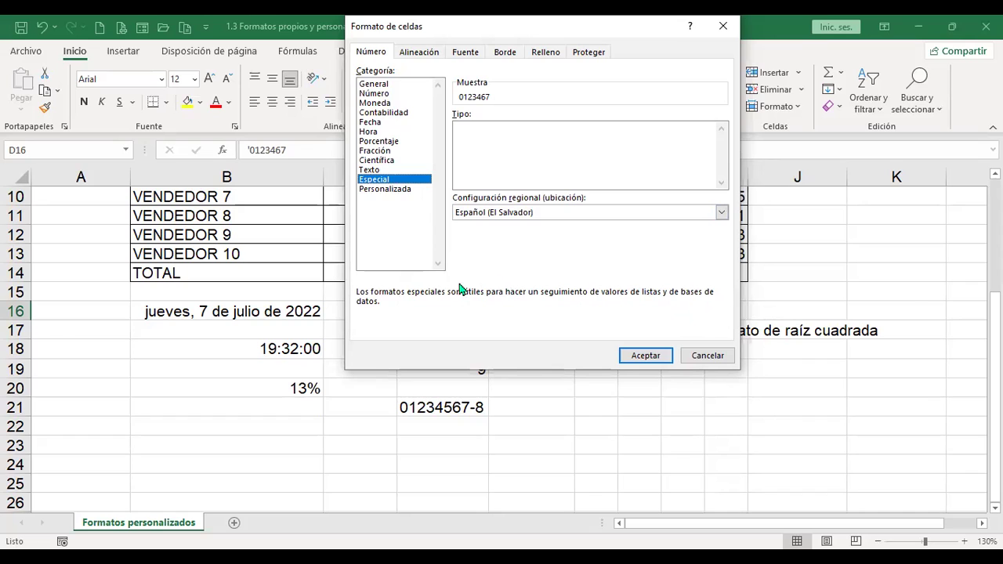
click(388, 190)
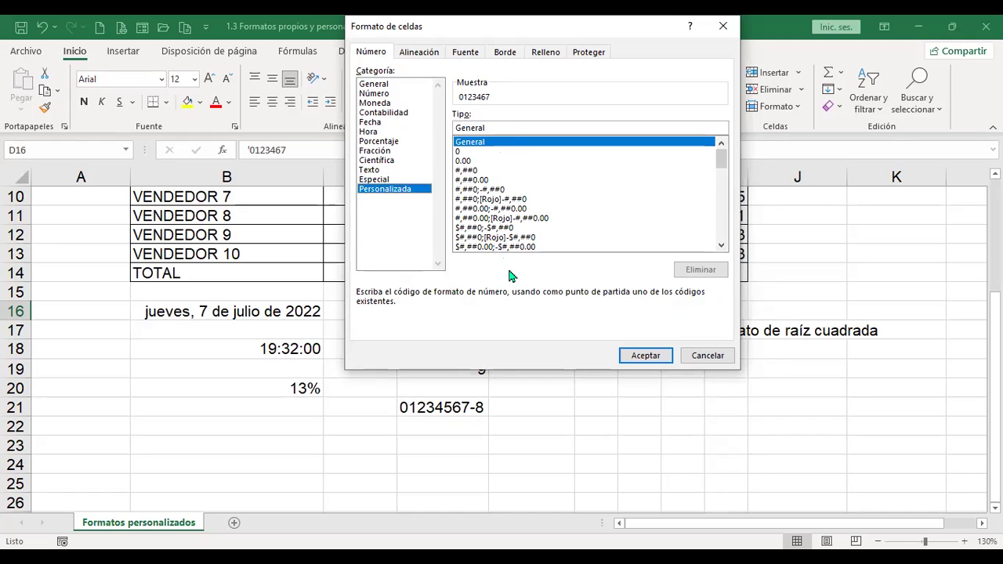
click(697, 355)
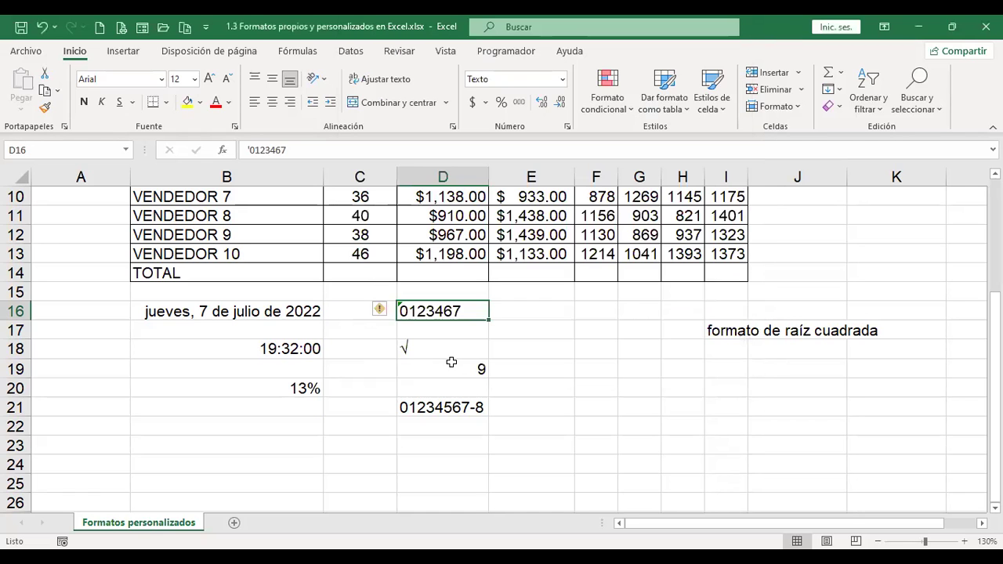
Add a new worksheet and set the font size of all its cells to 16.
click(453, 366)
scroll(195, 483, up, 2)
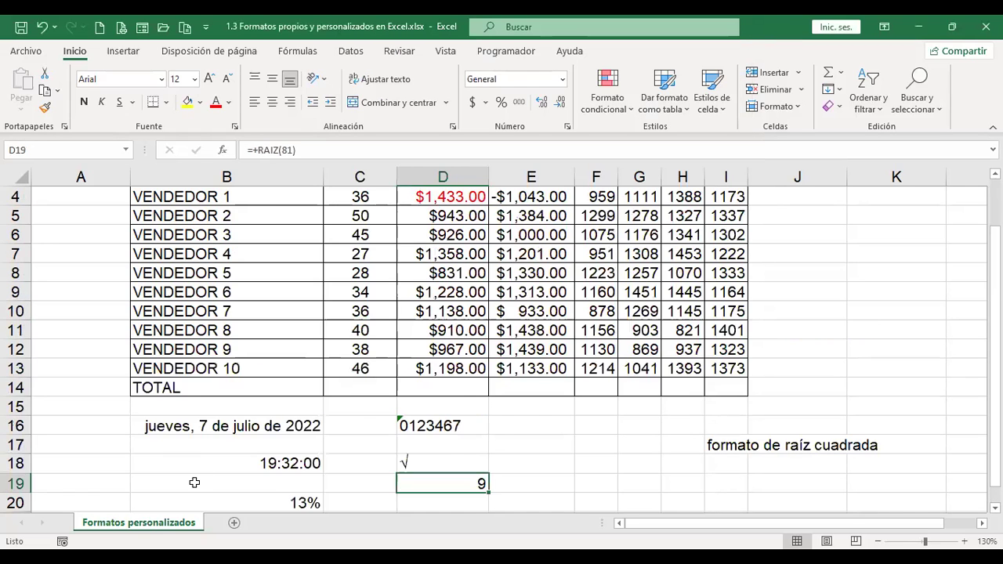
scroll(195, 483, up, 1)
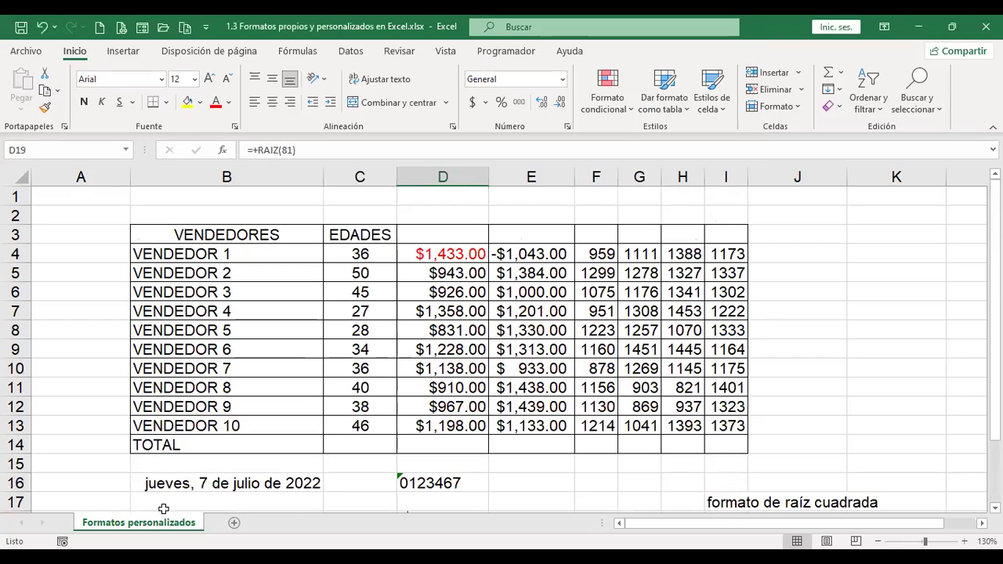
click(233, 531)
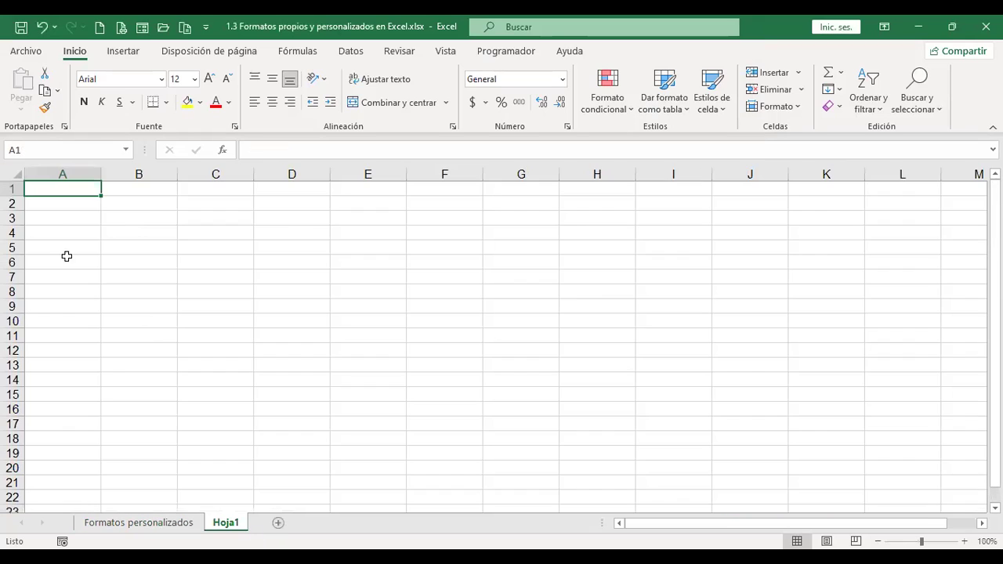
click(15, 174)
scroll(425, 312, up, 2)
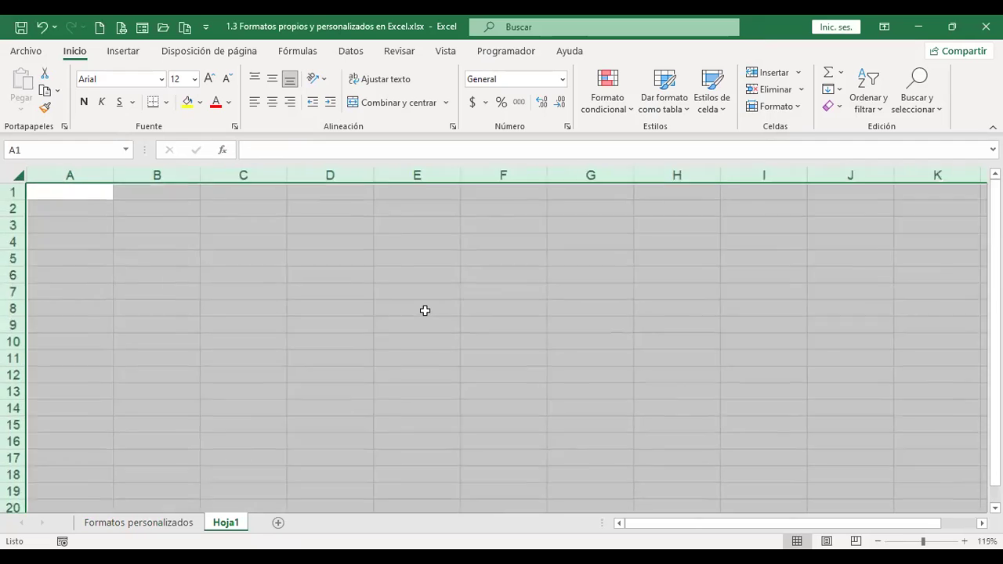
click(209, 78)
click(208, 79)
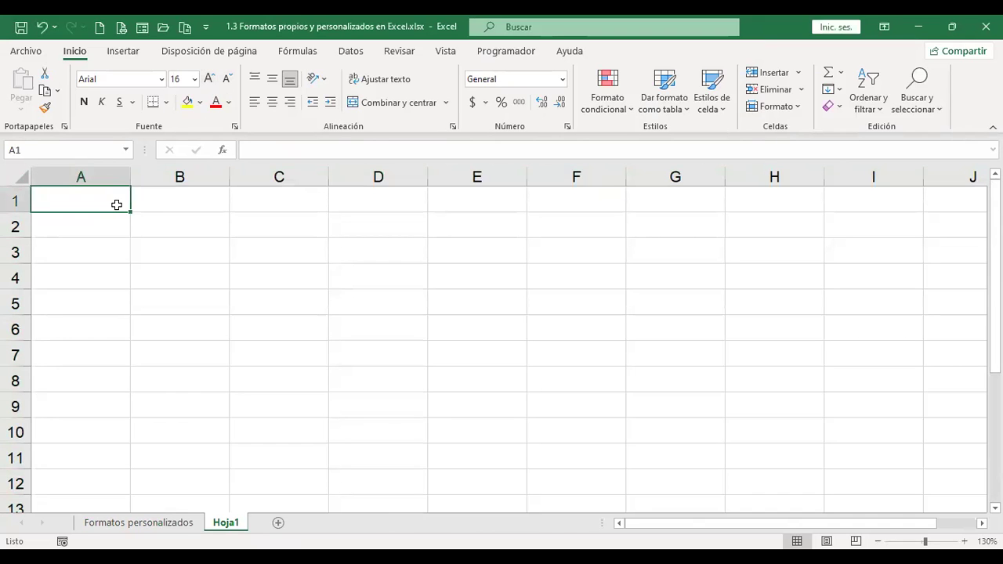
Review the Personalizada format codes for cell A1 without applying any of them.
key(ctrl+1)
click(395, 193)
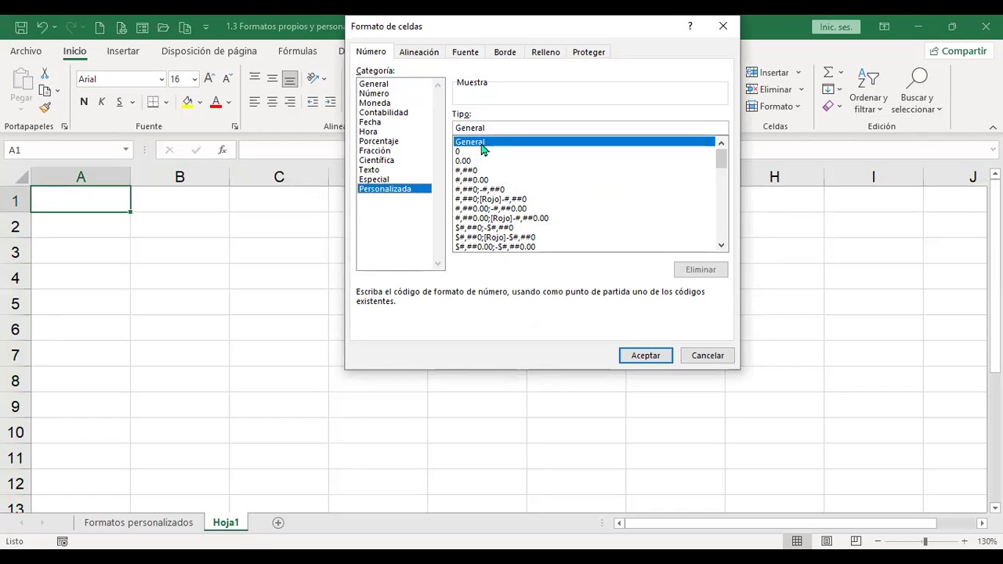
click(720, 357)
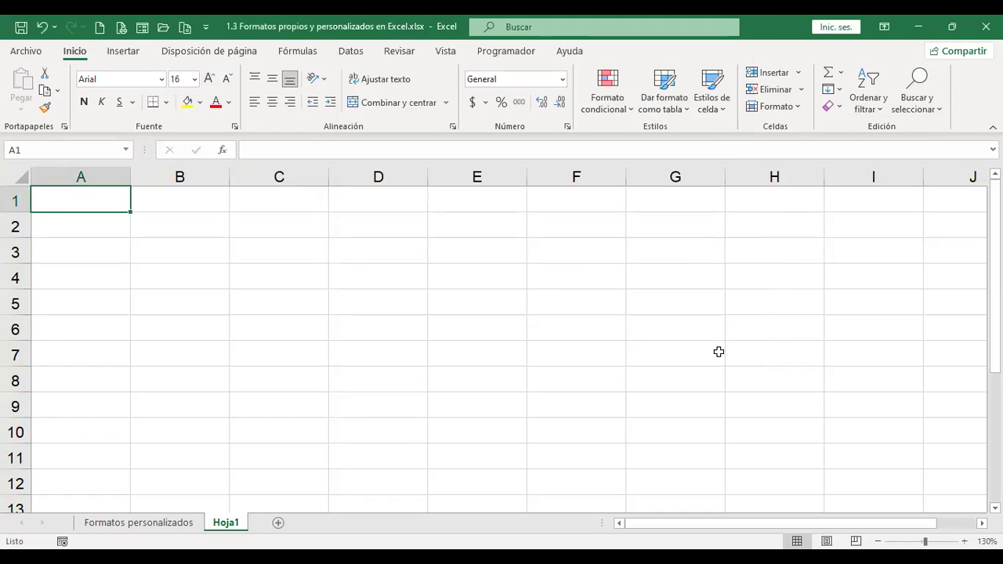
Enter Texto in cell A1 and the number 123 in cell A2.
text(Textp)
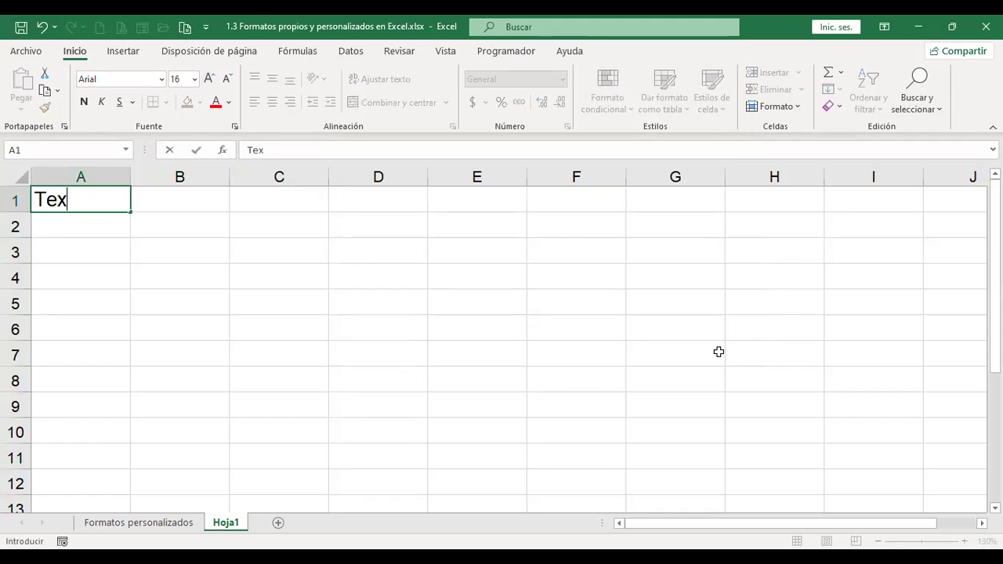
key(BackSpace)
text(o)
key(Return)
text(123)
key(Return)
Compare how the General format handles the text in A1 and the number in A2.
key(Up)
key(Up)
key(Down)
key(Up)
key(shift+Down)
key(shift+Up)
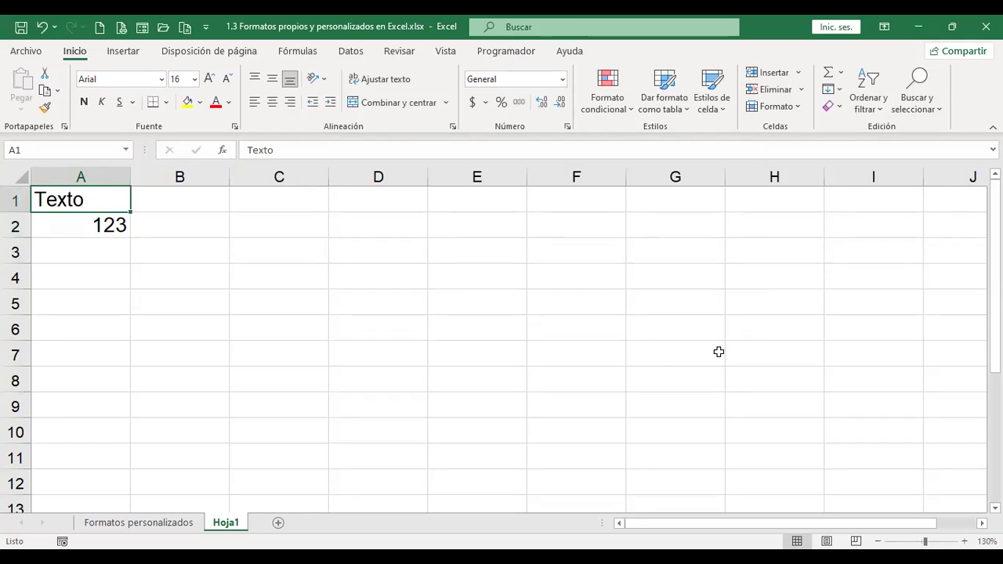
key(Down)
key(Down)
key(Up)
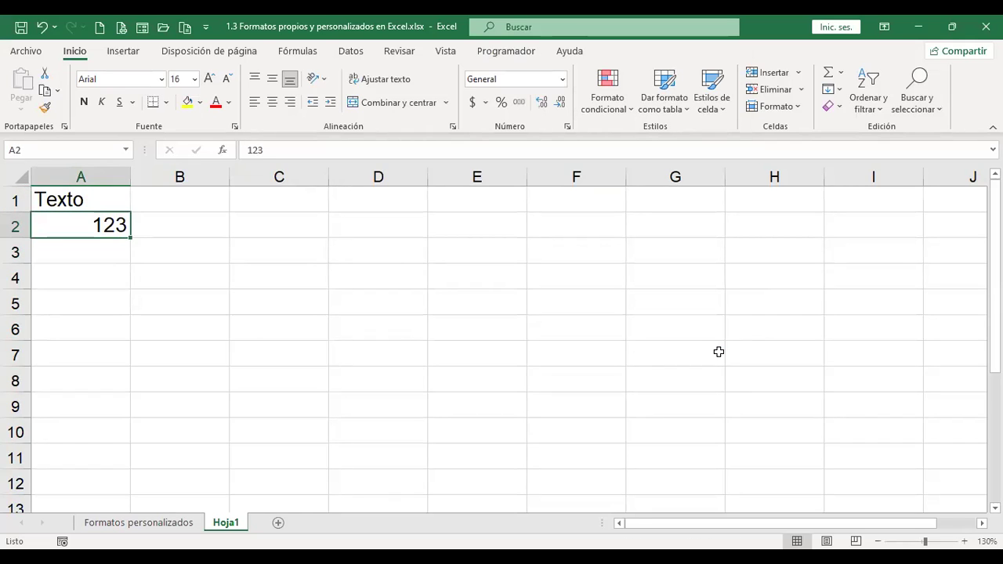
drag(103, 196, 102, 225)
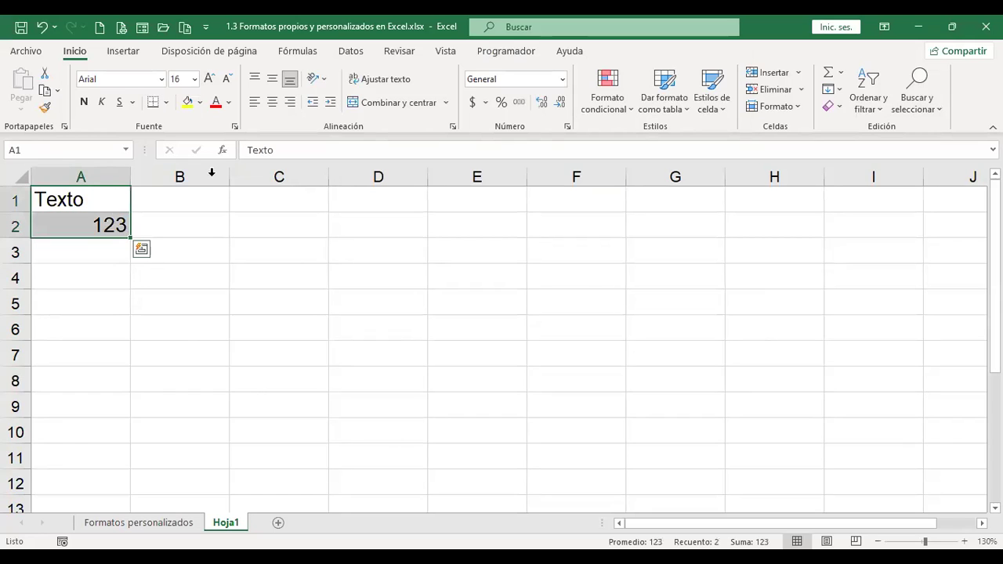
Examine the list of custom number formats for empty cell A3 without changing its format.
click(106, 241)
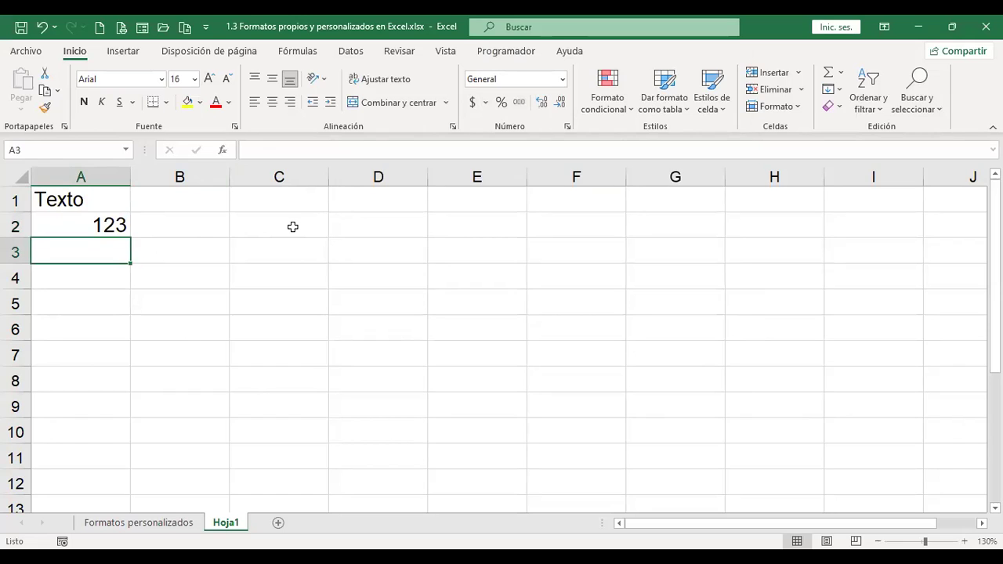
key(ctrl+1)
click(376, 189)
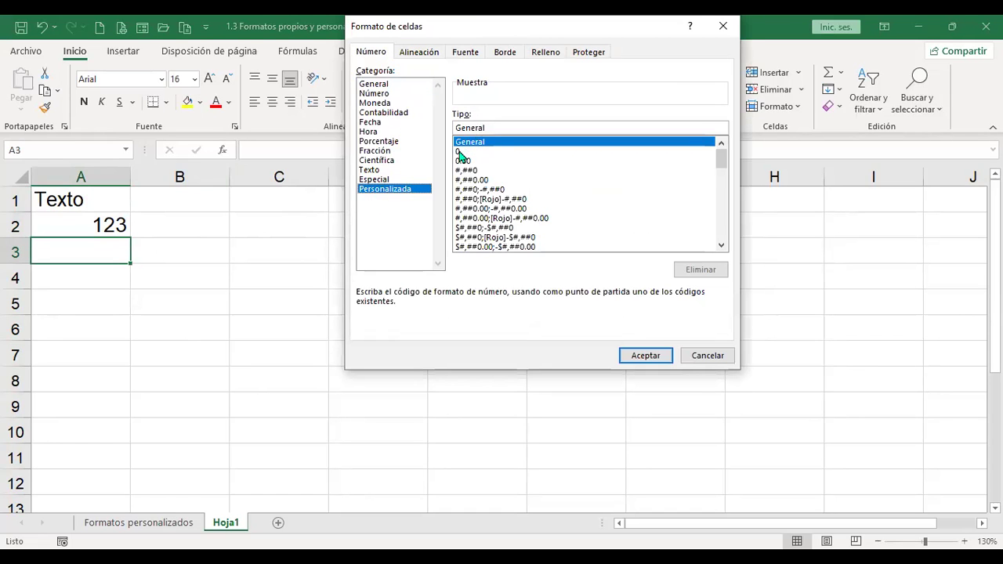
click(715, 356)
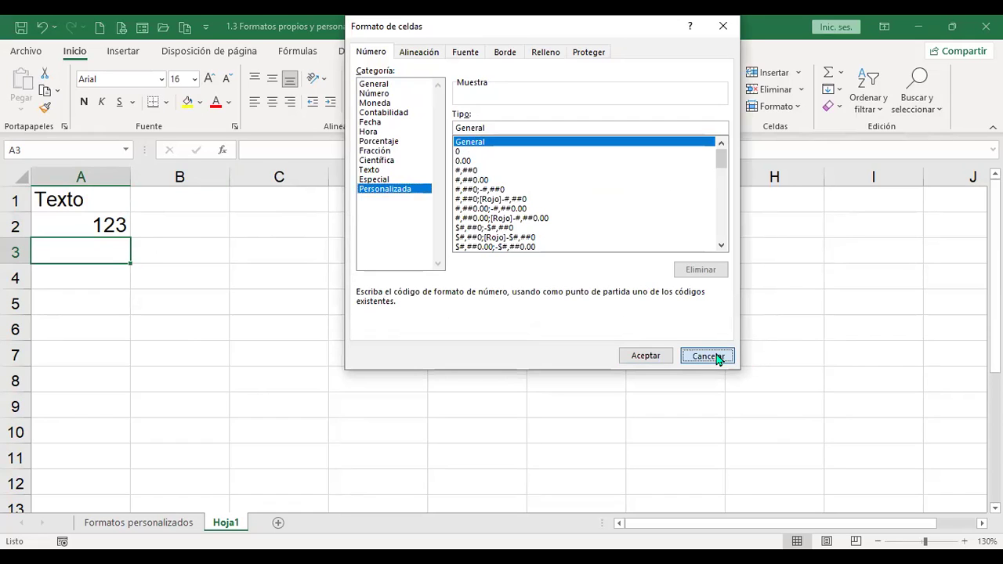
Apply the custom number format 0 to cell A2.
click(80, 224)
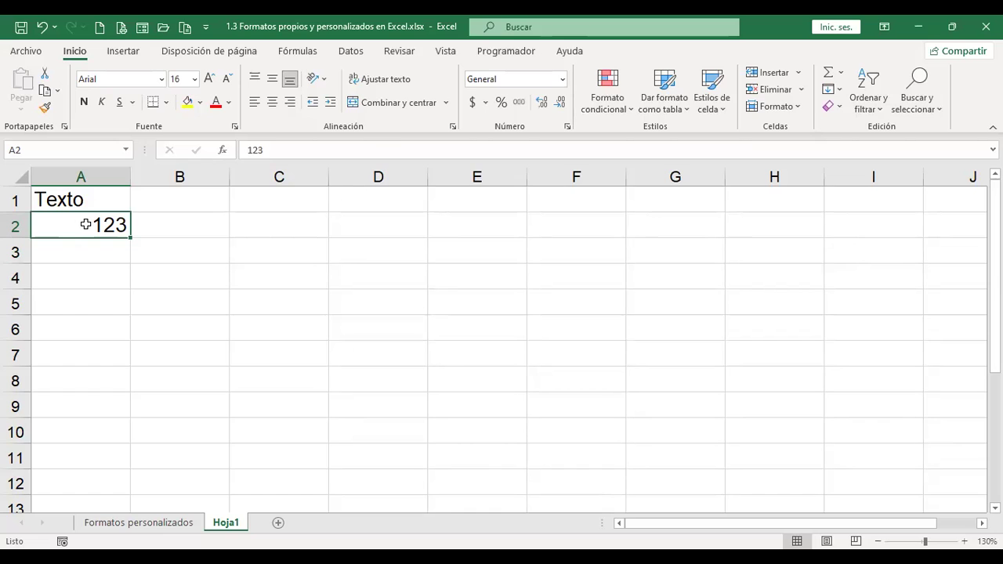
key(ctrl+1)
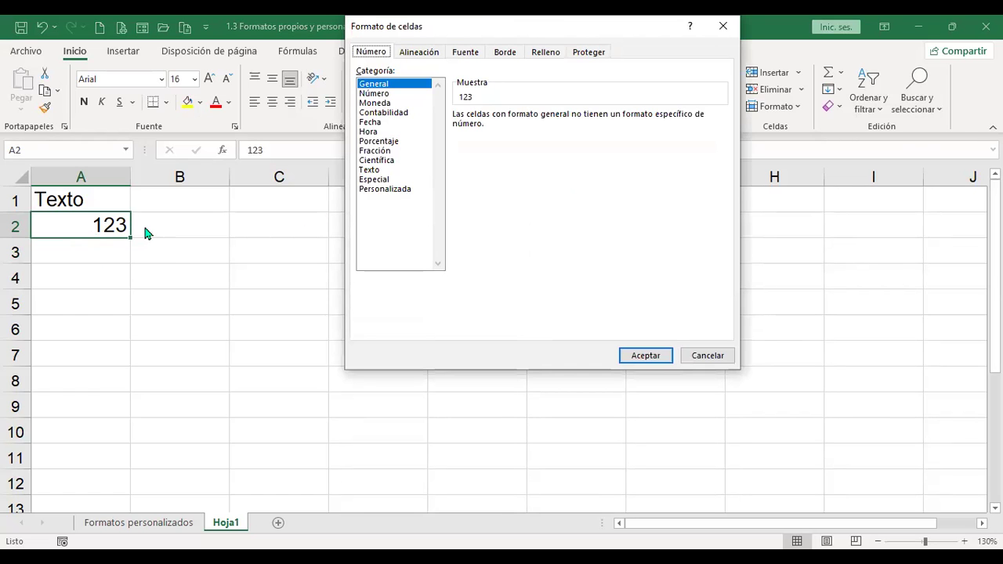
click(397, 196)
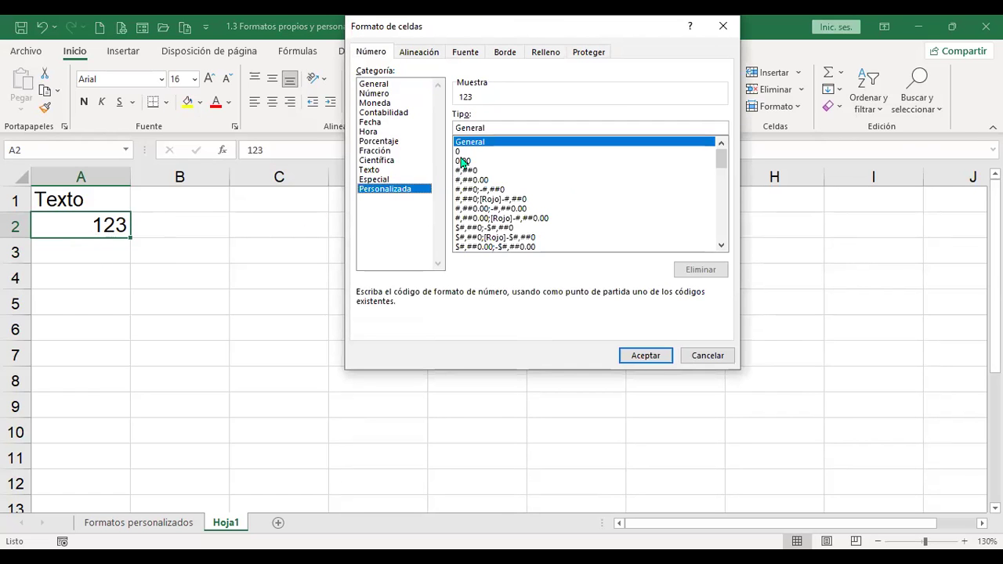
click(461, 153)
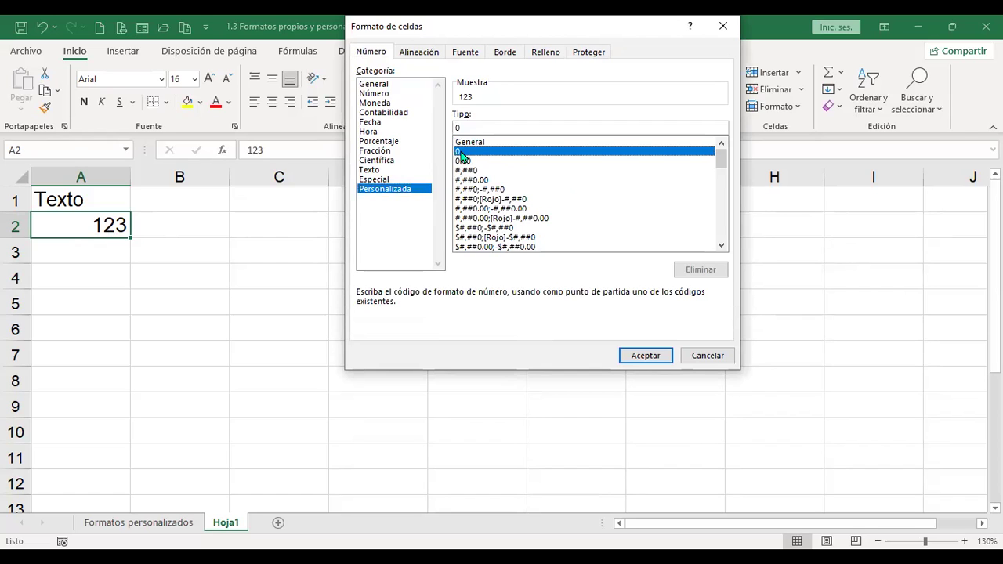
click(644, 355)
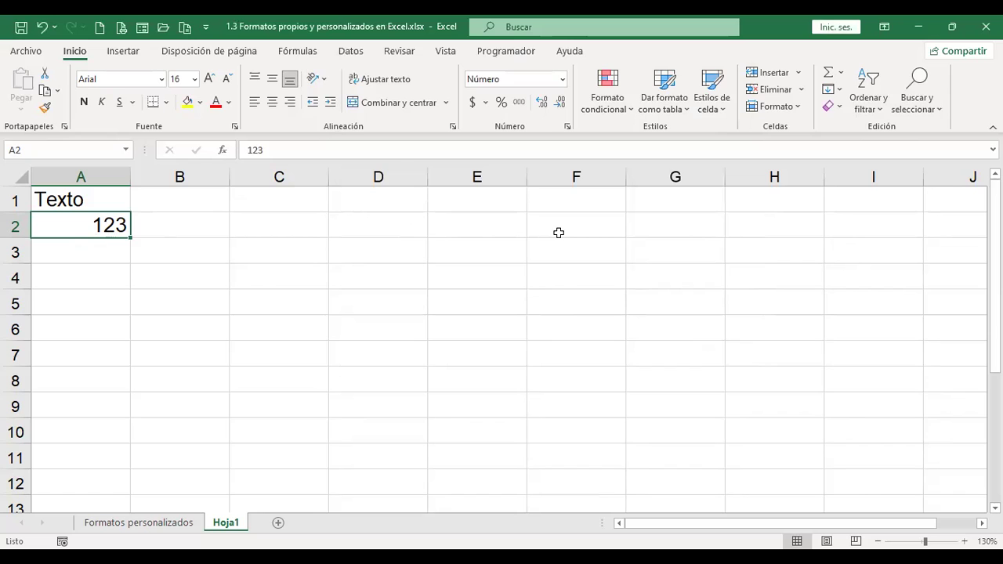
Replace the value in cell A2 with 123.4 and reselect the cell.
text(123.4)
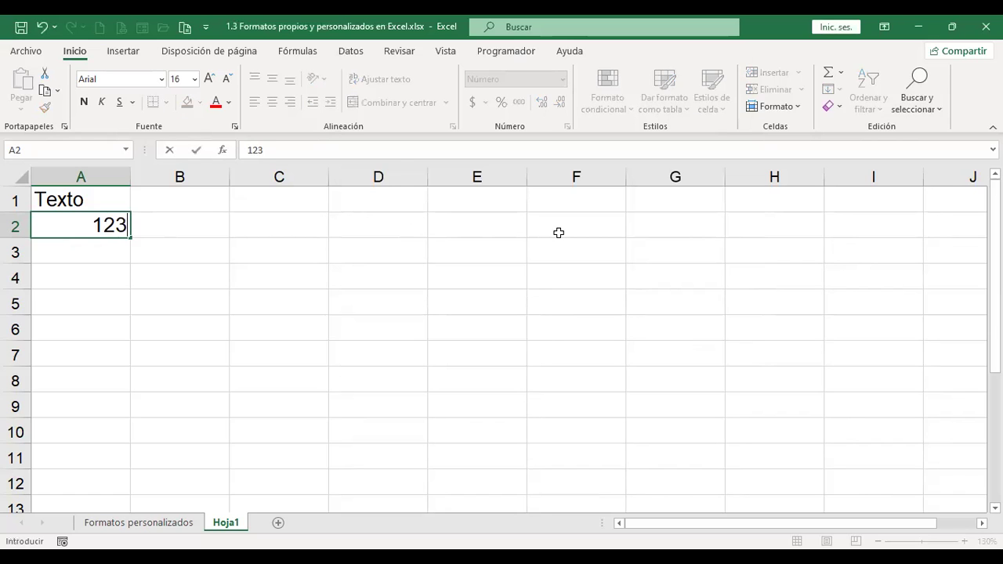
key(Return)
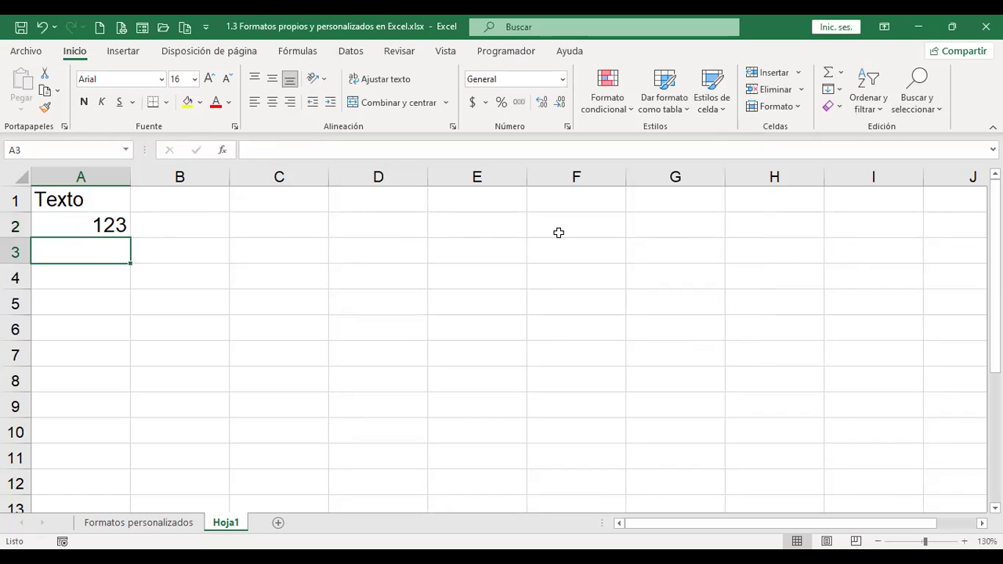
key(Up)
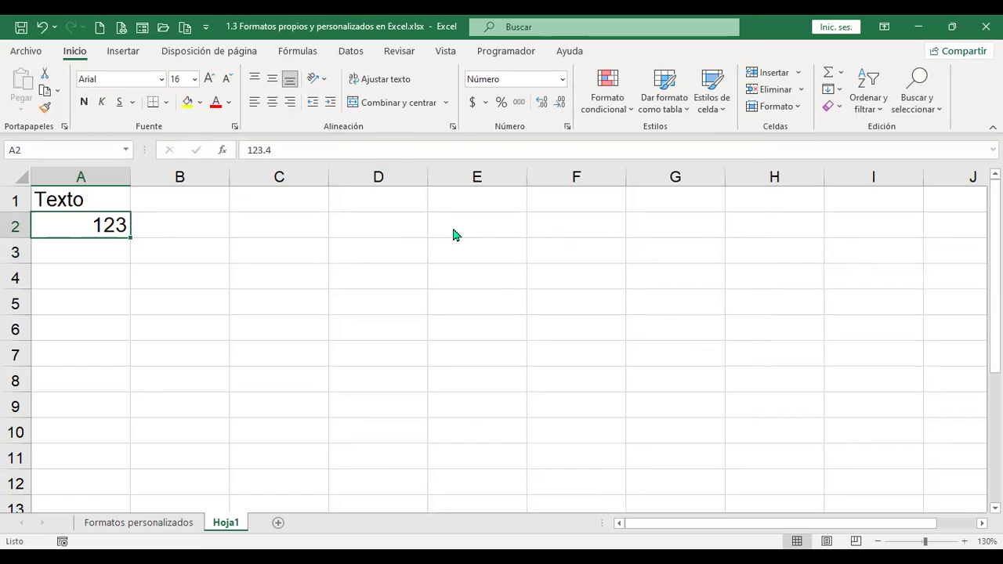
Change cell A2 to the custom number format 0.00.
key(ctrl+1)
click(384, 189)
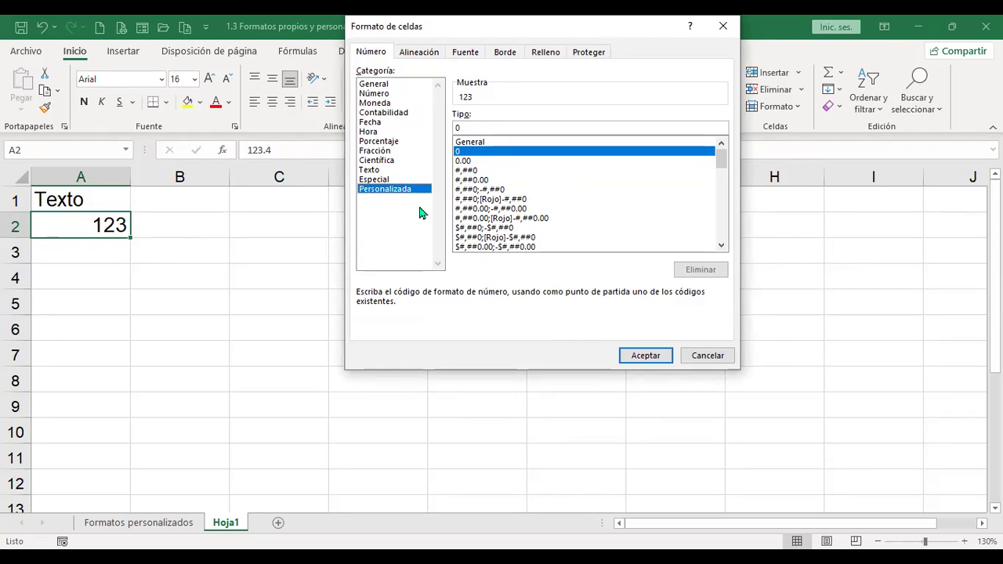
click(466, 165)
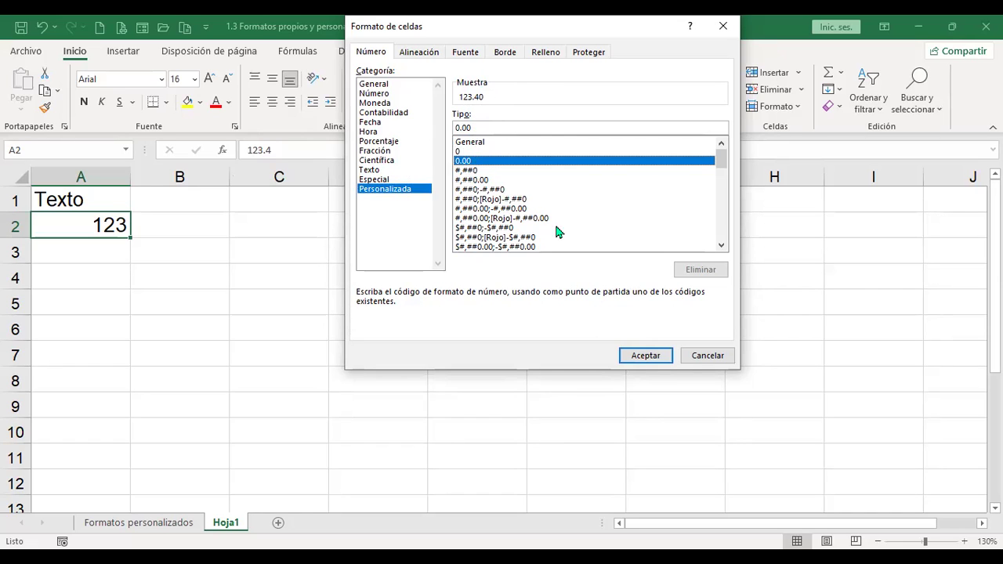
click(649, 360)
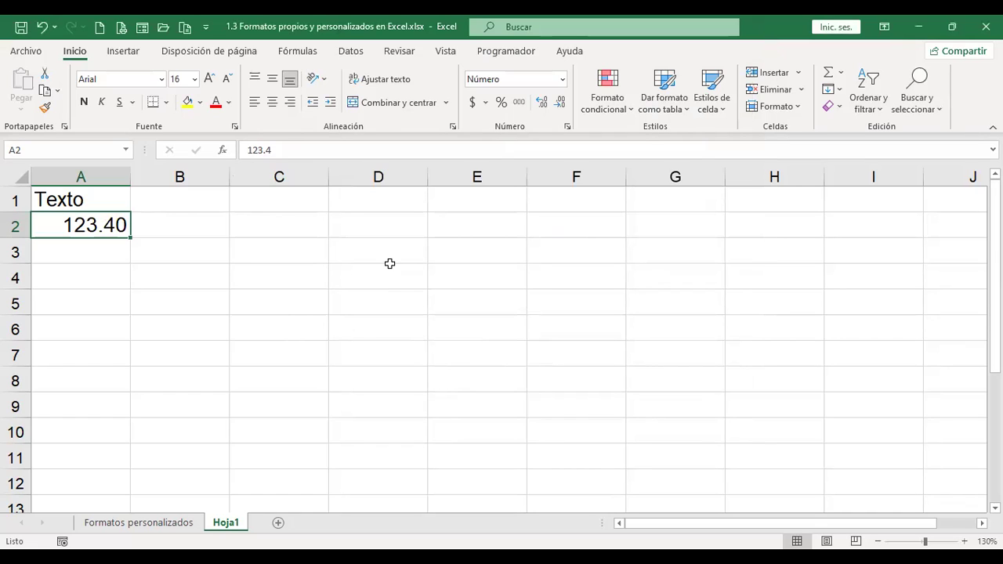
Increase the decimals of A2 to three places and reduce them to one.
click(542, 103)
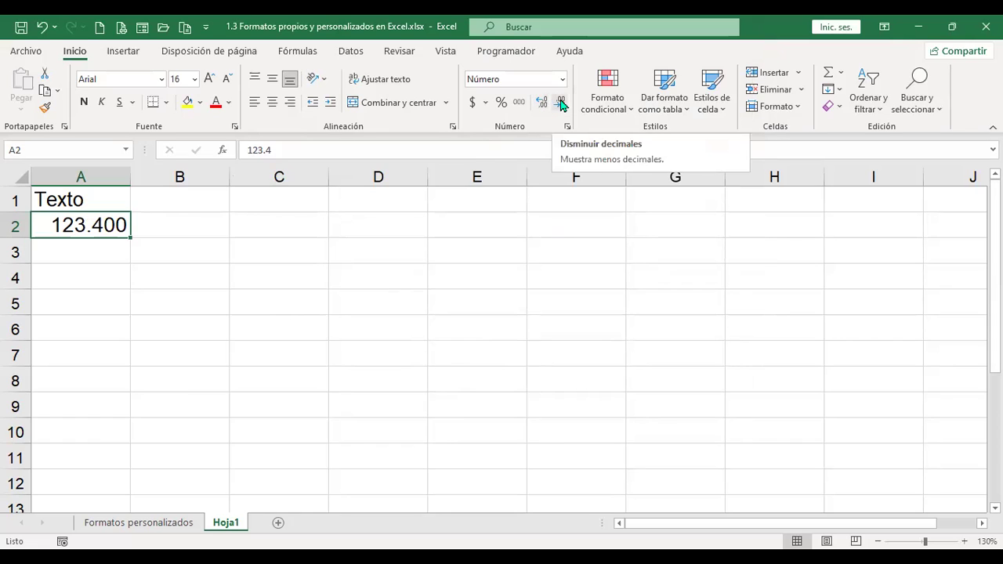
click(561, 103)
click(561, 104)
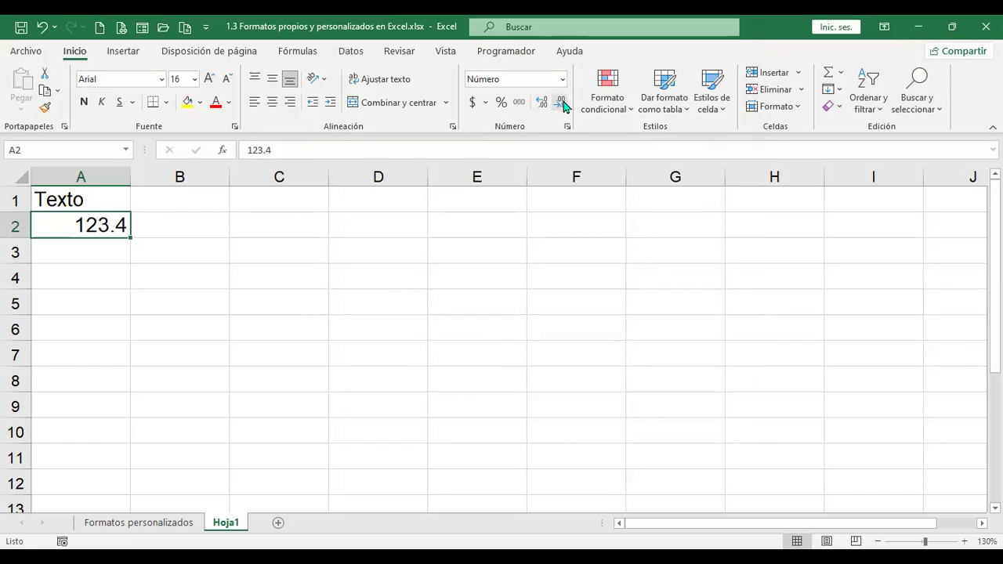
Apply the custom number format #,##0 to cell A2.
click(567, 126)
click(392, 190)
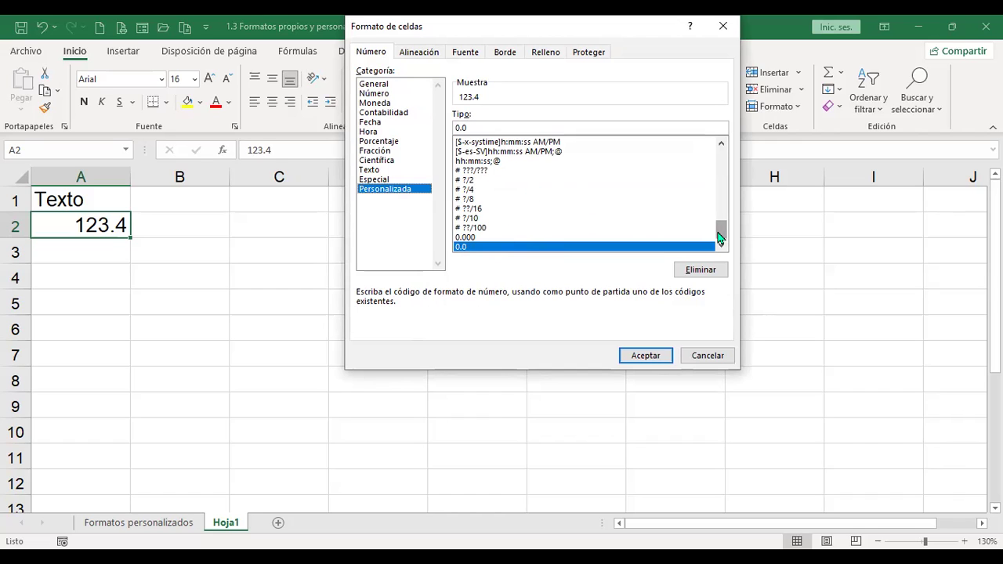
drag(720, 228, 720, 153)
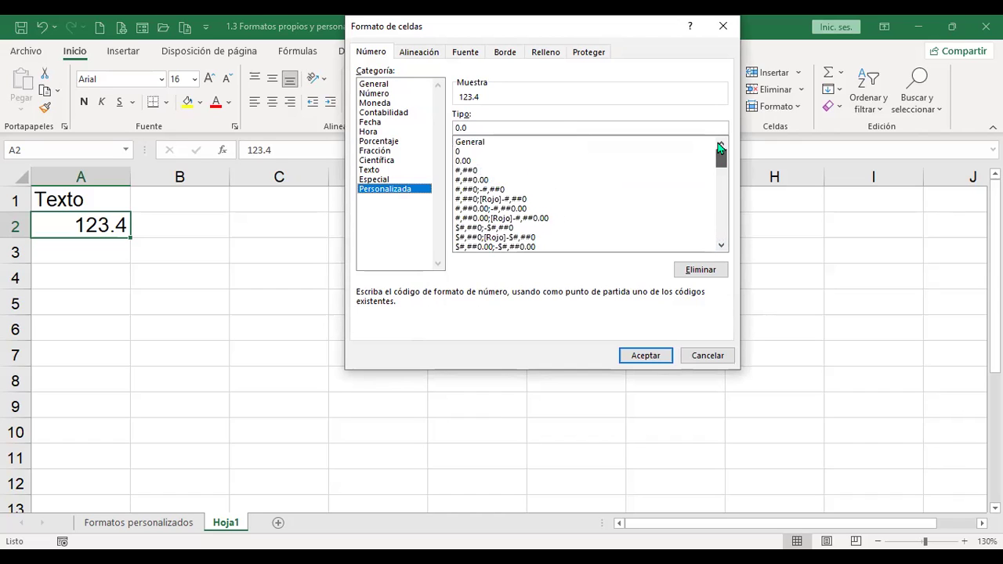
click(473, 172)
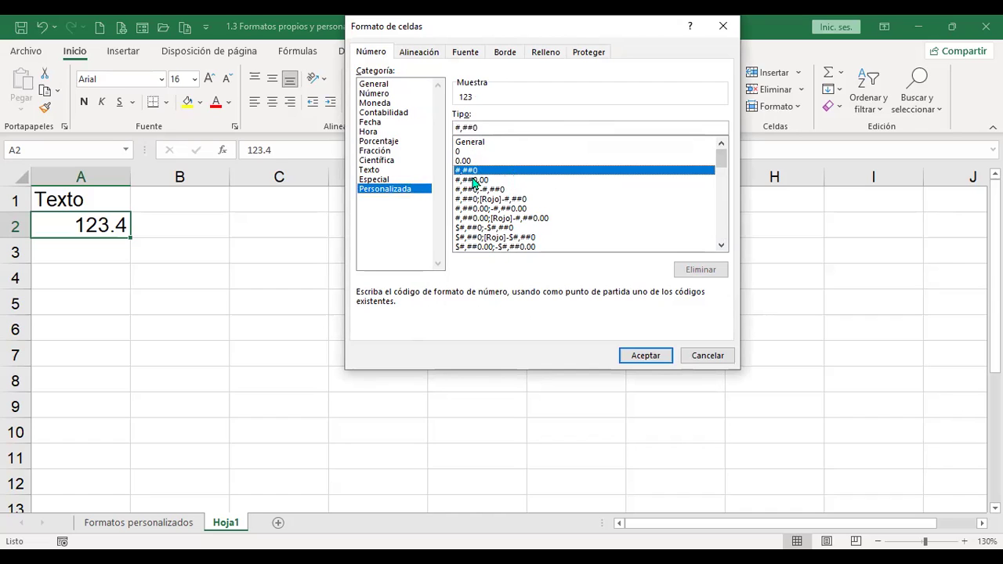
click(651, 357)
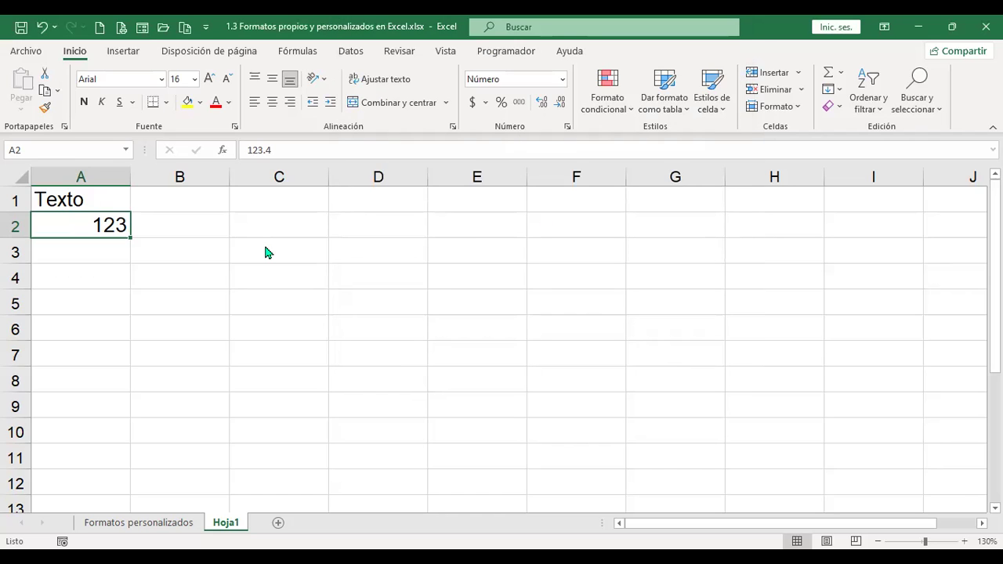
Preview the custom format #,##0.00 on cell A2 and go back to #,##0.
key(ctrl+1)
click(389, 188)
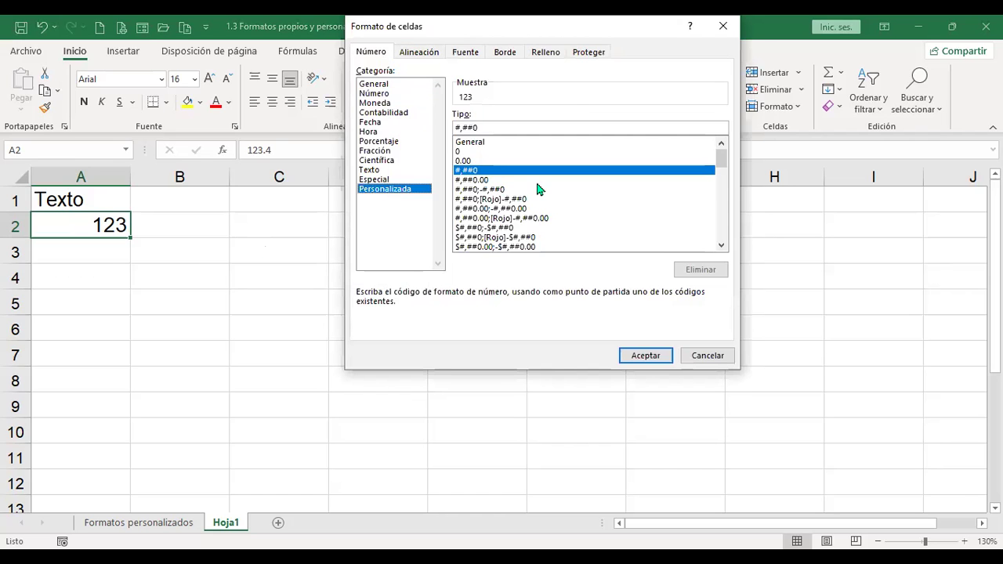
click(478, 180)
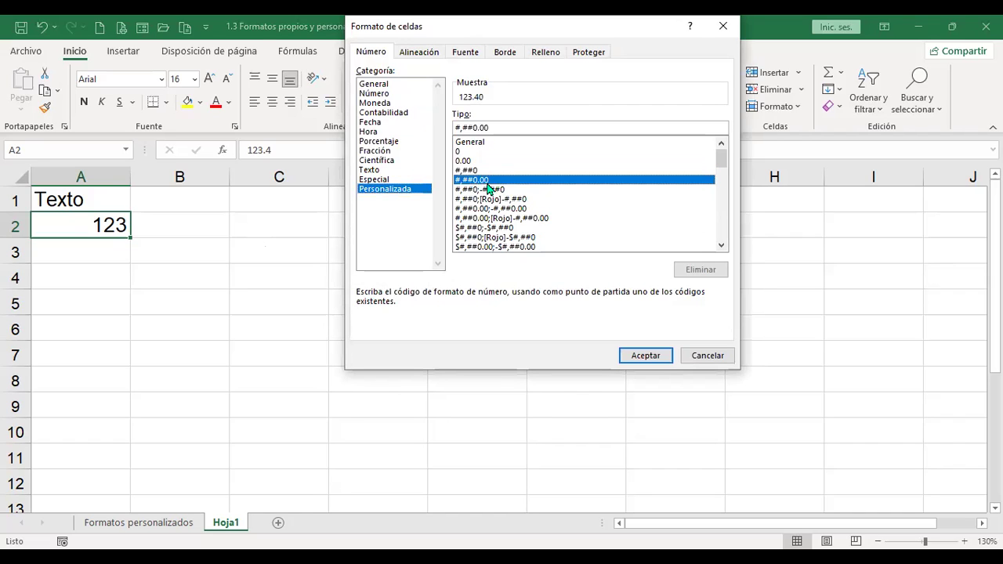
click(475, 171)
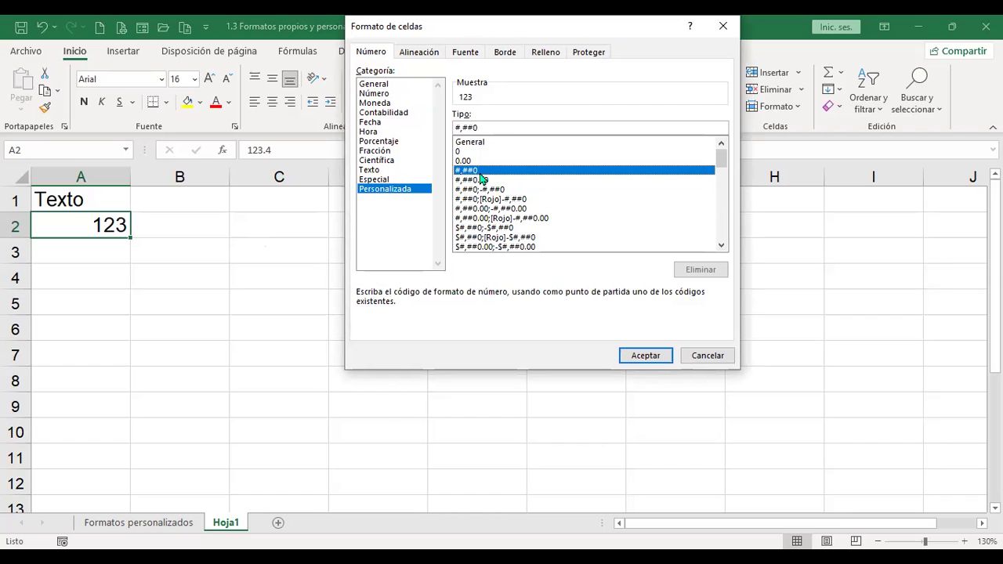
click(647, 355)
Replace the value in cell A2 with 1234.56 and reselect the cell.
text(1)
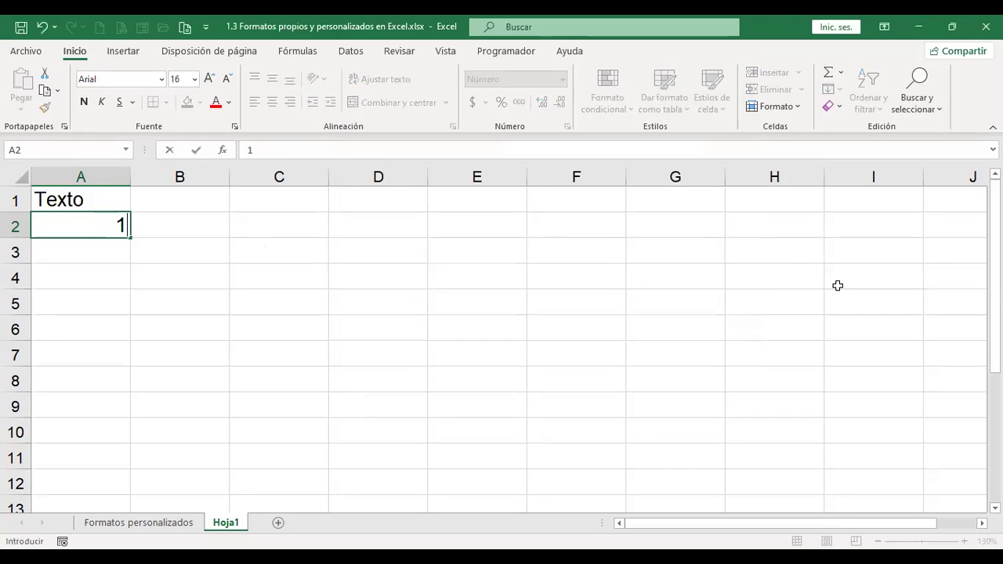
text(234.56)
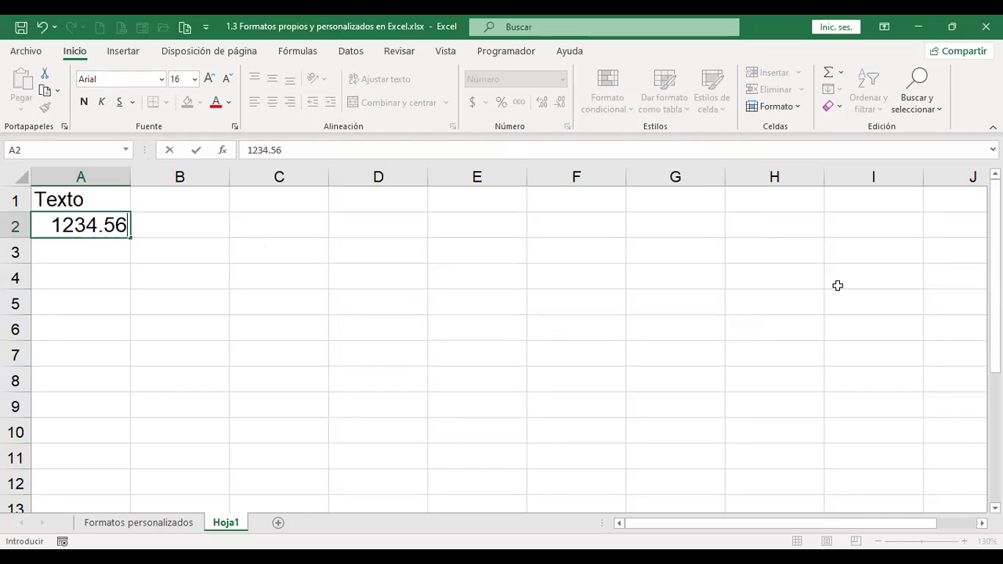
key(ctrl+Return)
key(Return)
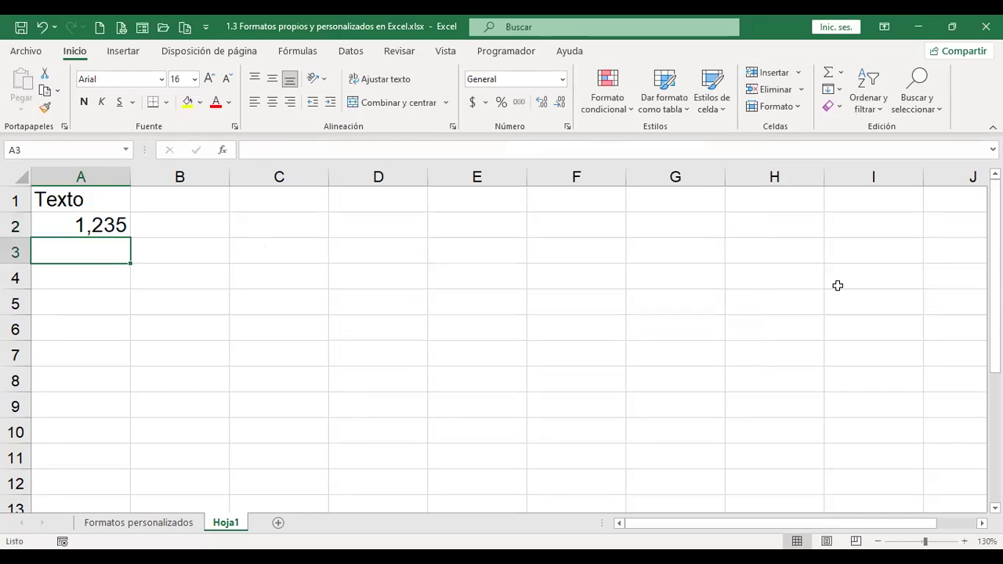
key(Up)
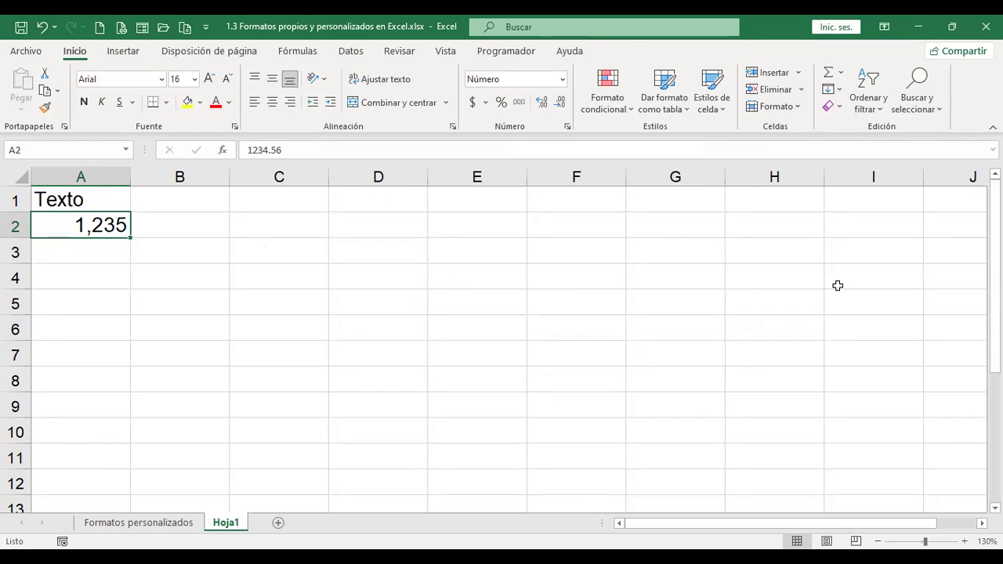
Change cell A2 to the custom number format #,##0.00.
key(ctrl+1)
click(379, 191)
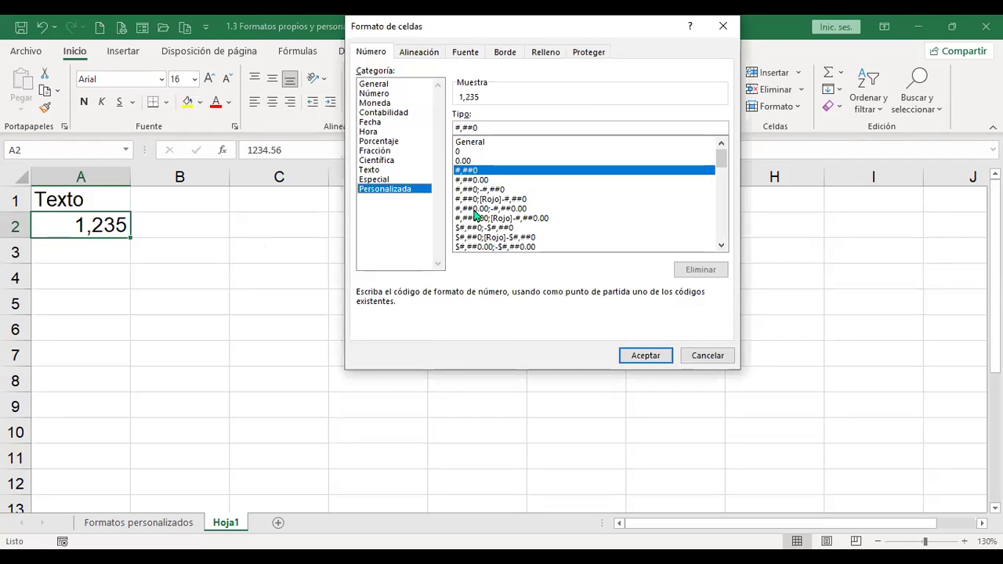
click(483, 181)
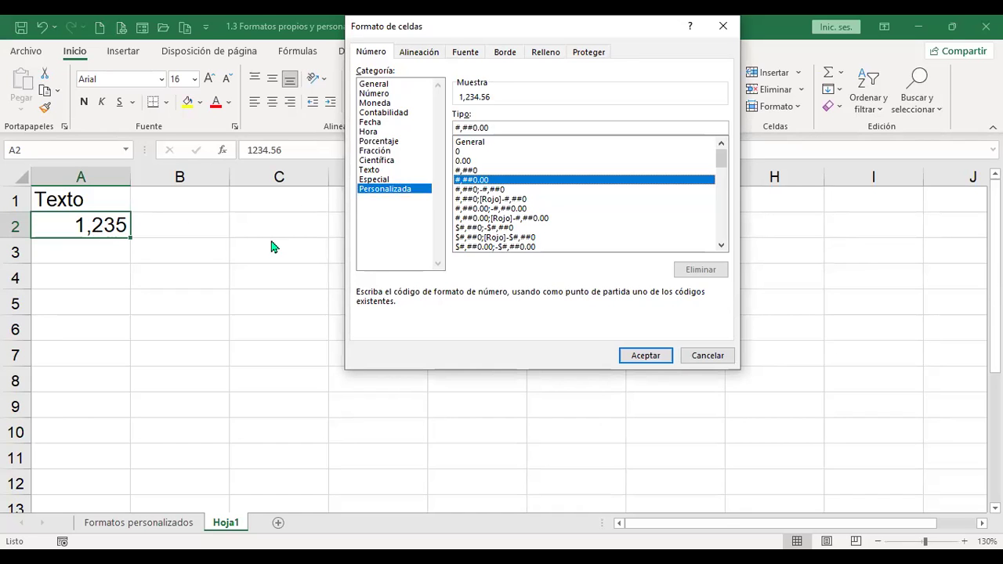
click(654, 362)
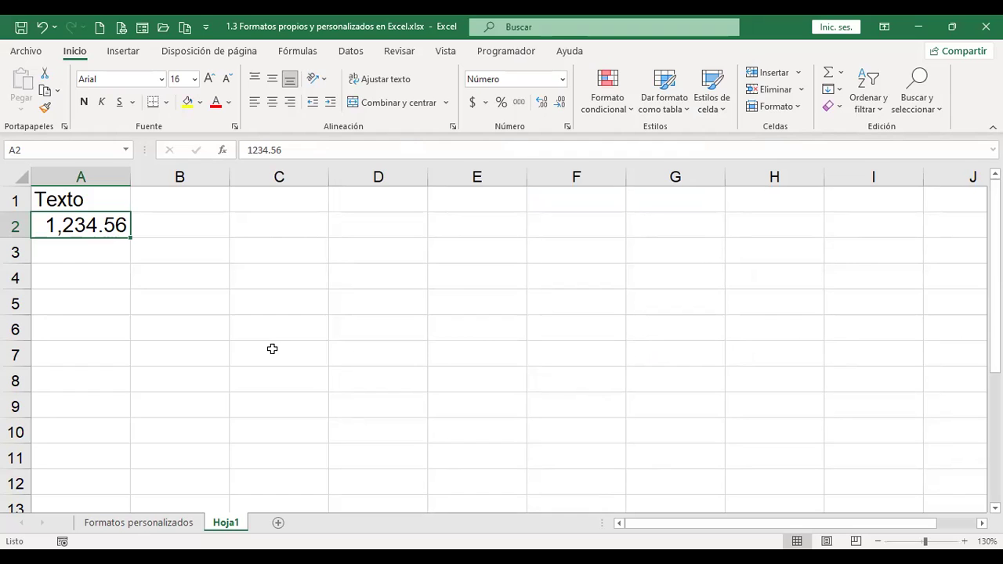
Apply the custom number format #,##0;-#,##0 to cell A2 and review its positive and negative sections.
key(ctrl+1)
click(386, 190)
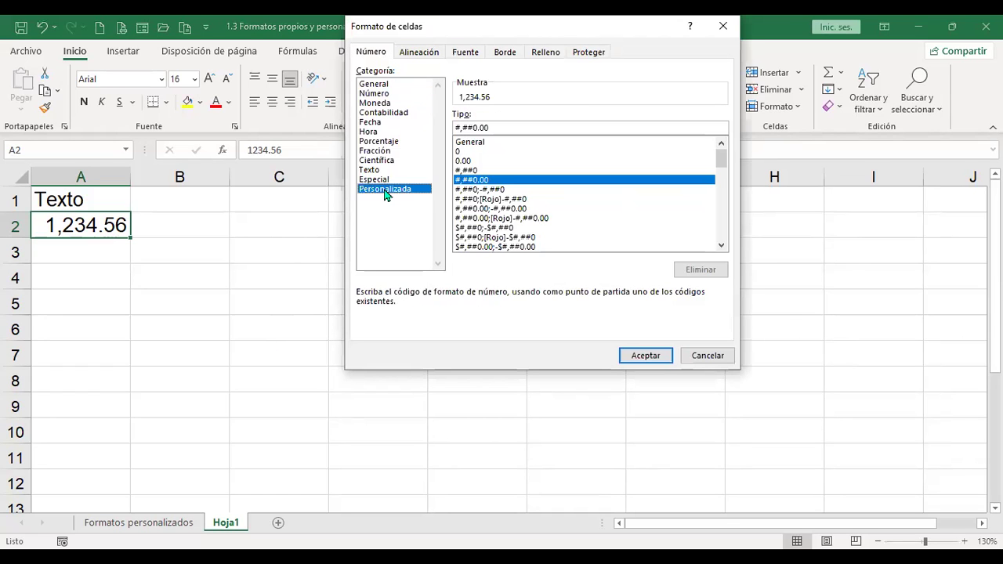
click(480, 189)
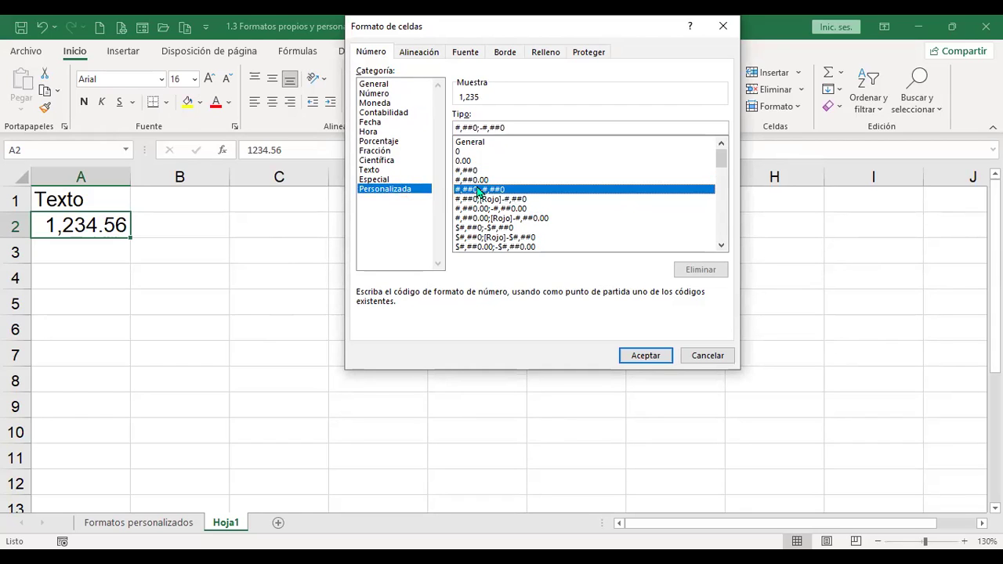
click(663, 360)
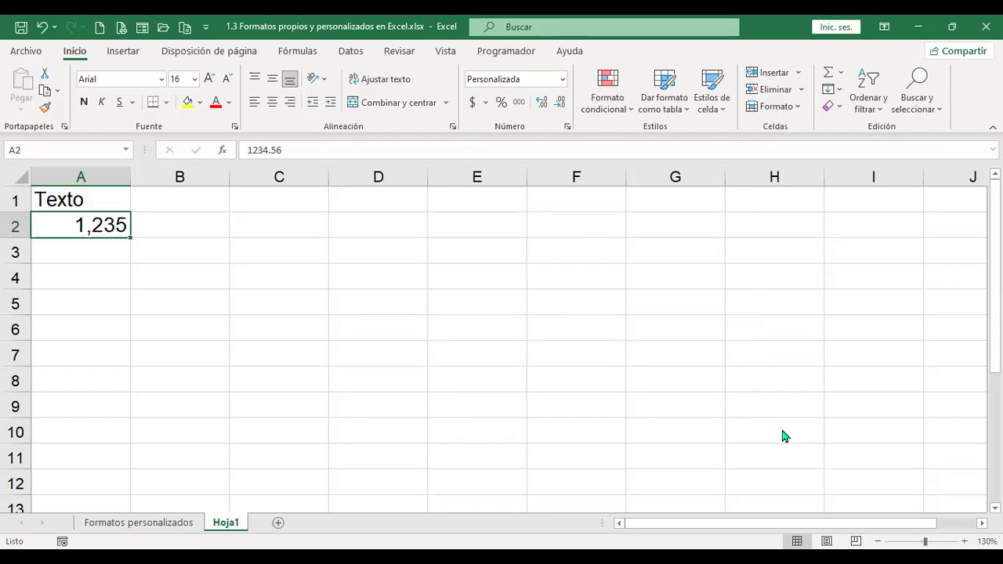
key(ctrl+1)
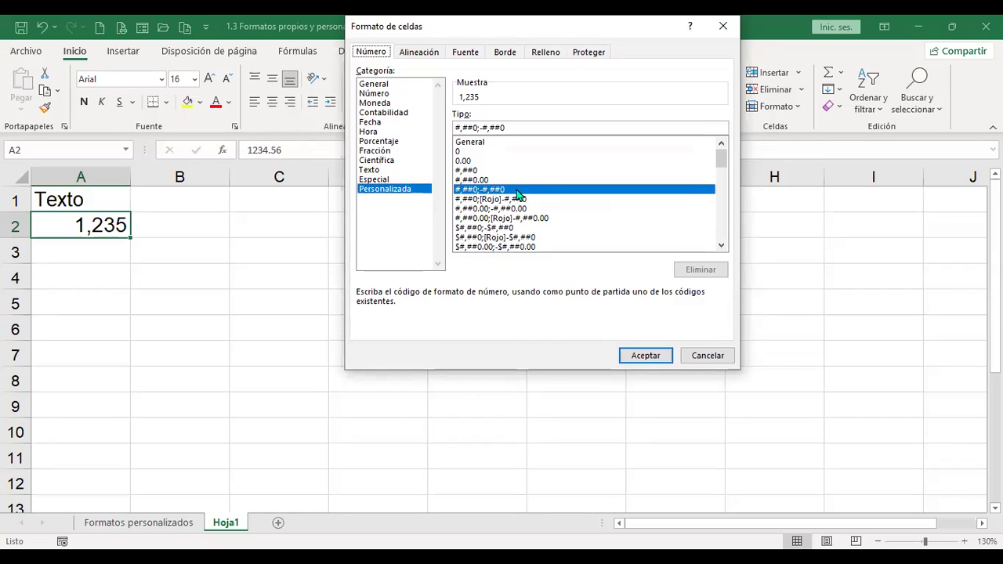
click(653, 357)
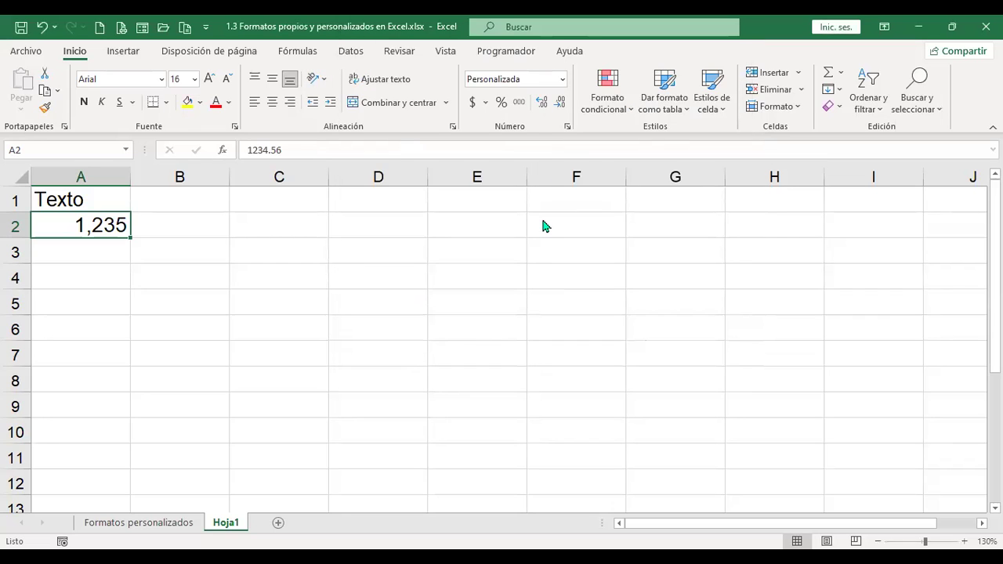
key(ctrl+1)
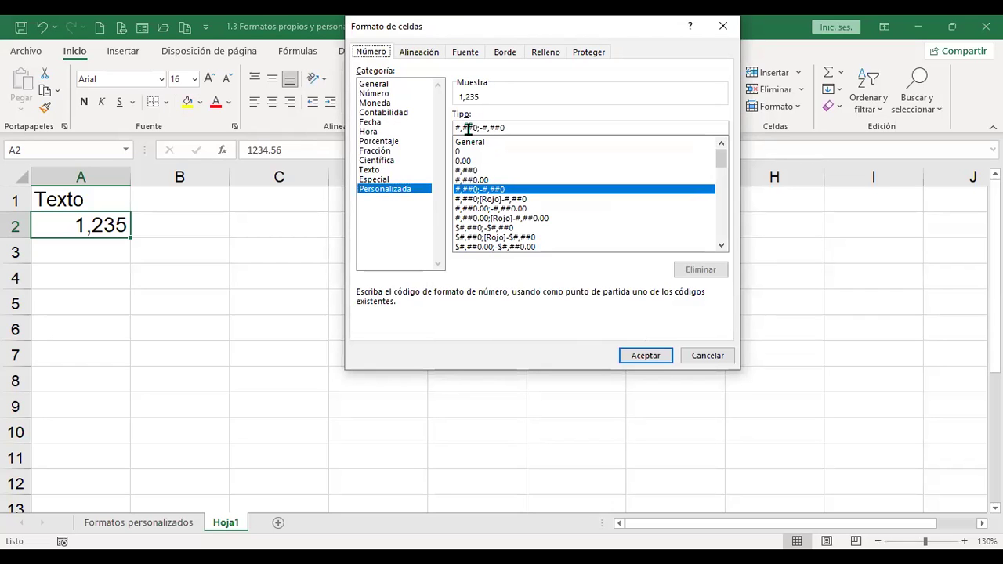
click(657, 357)
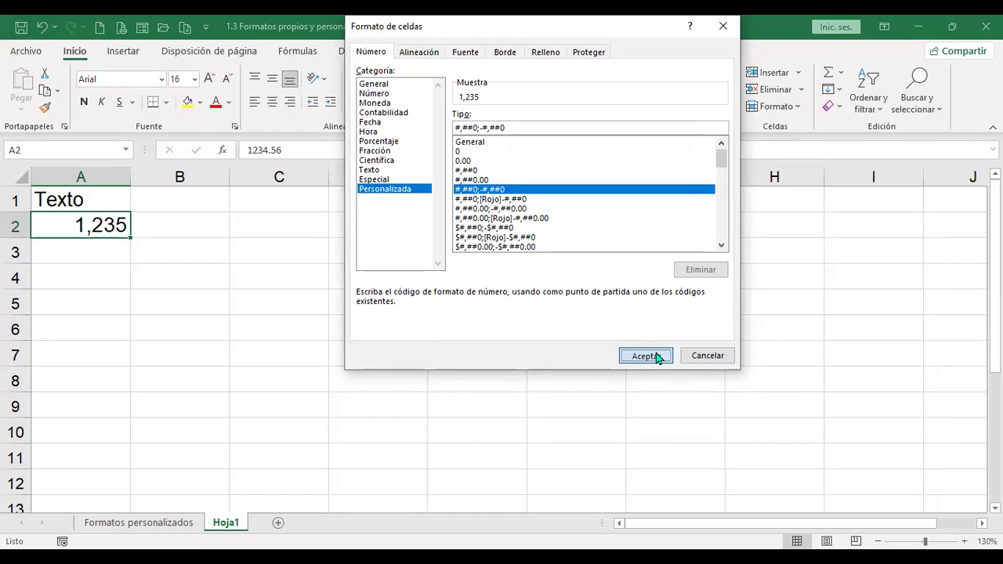
Test cell A2 with the negative values -1235 and -1235.67, leaving the cell selected.
text(-1235)
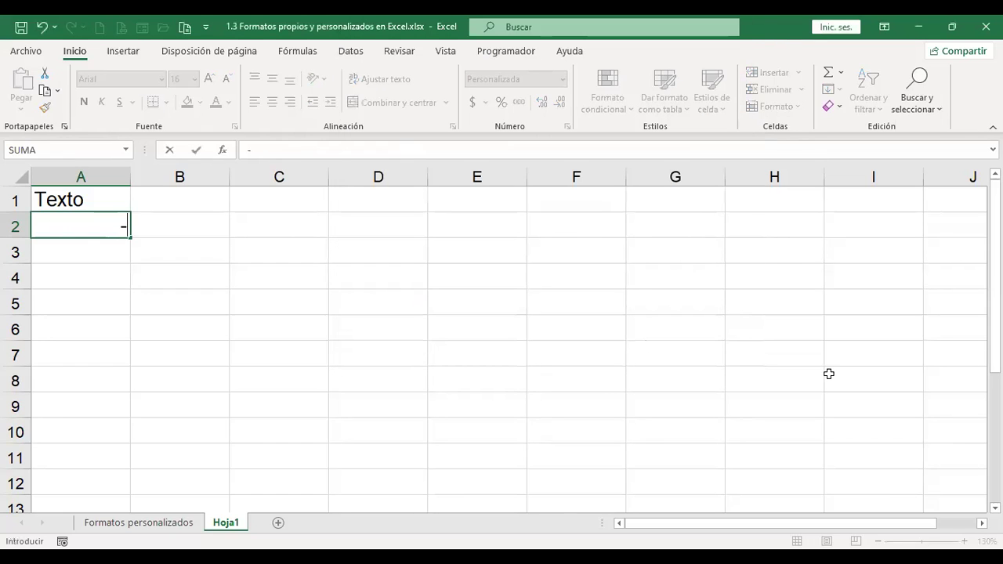
key(Return)
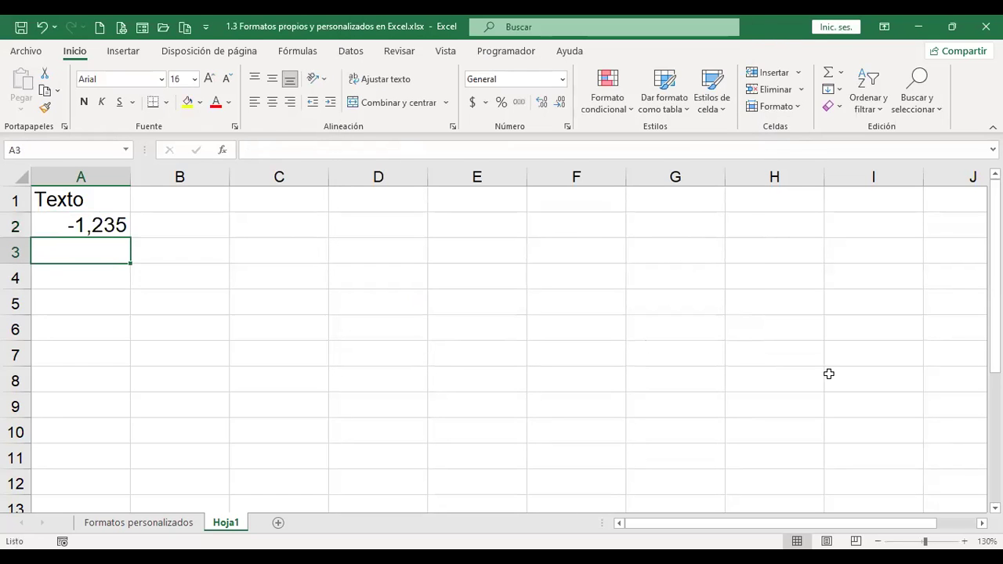
key(Up)
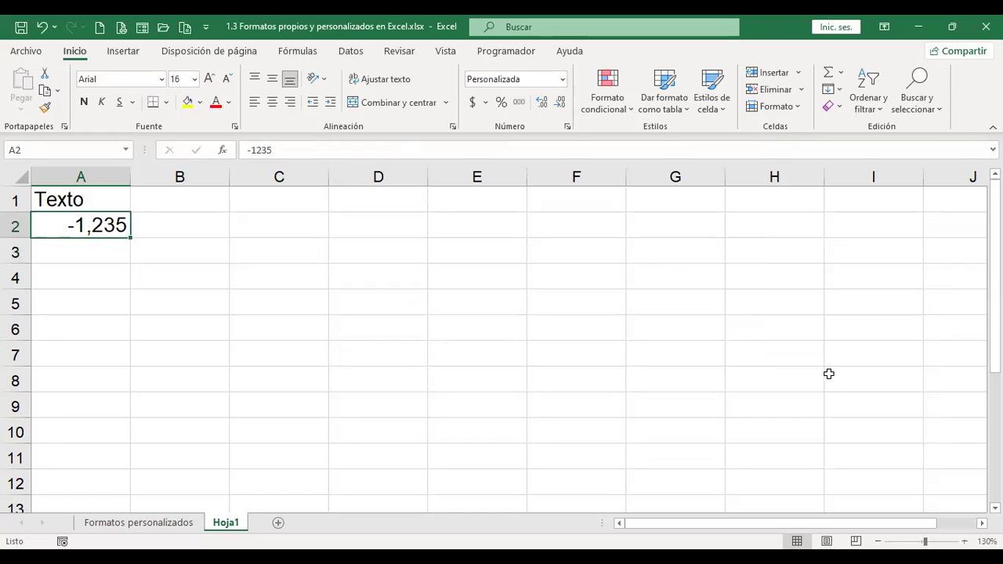
text(-1235)
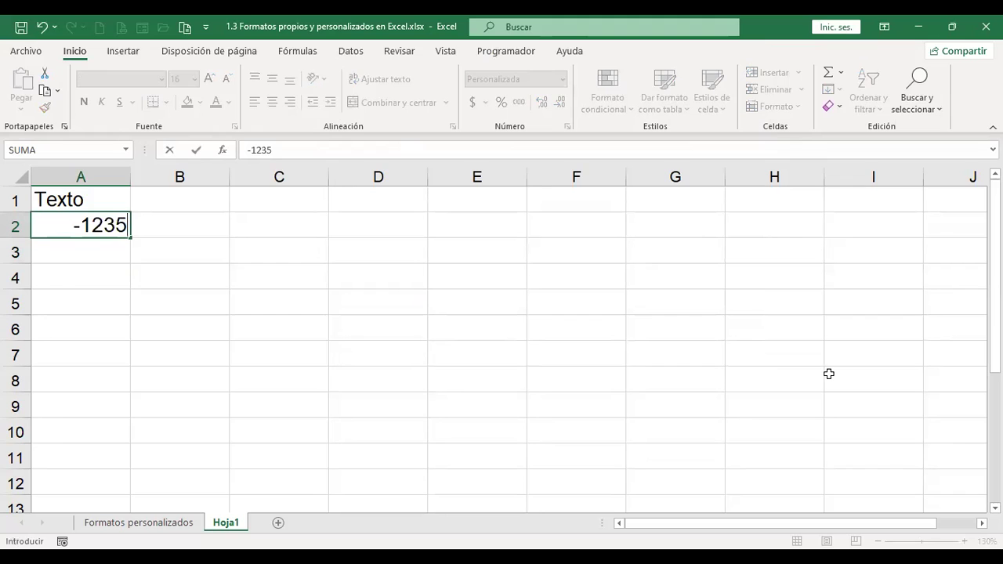
text(.67)
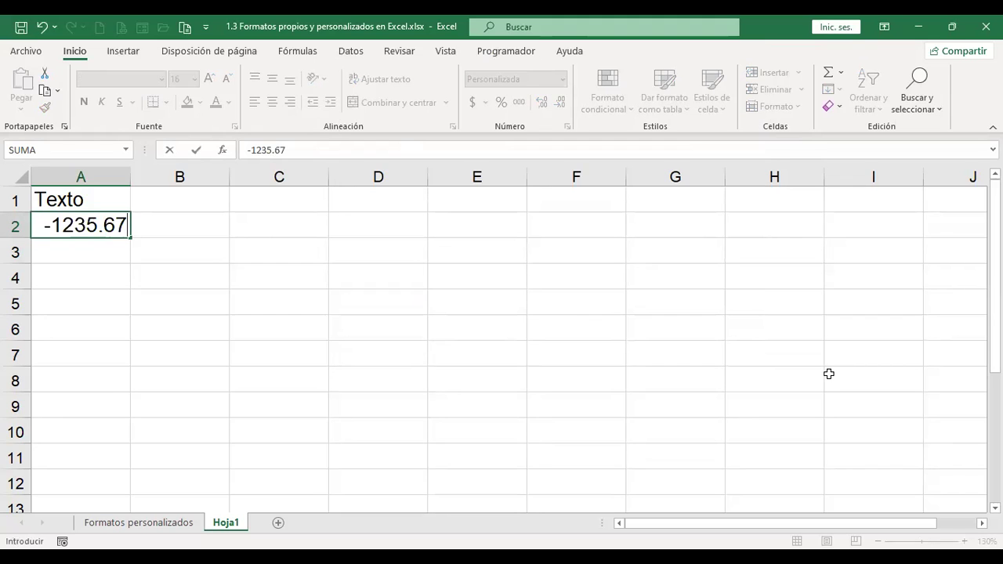
key(Return)
key(Up)
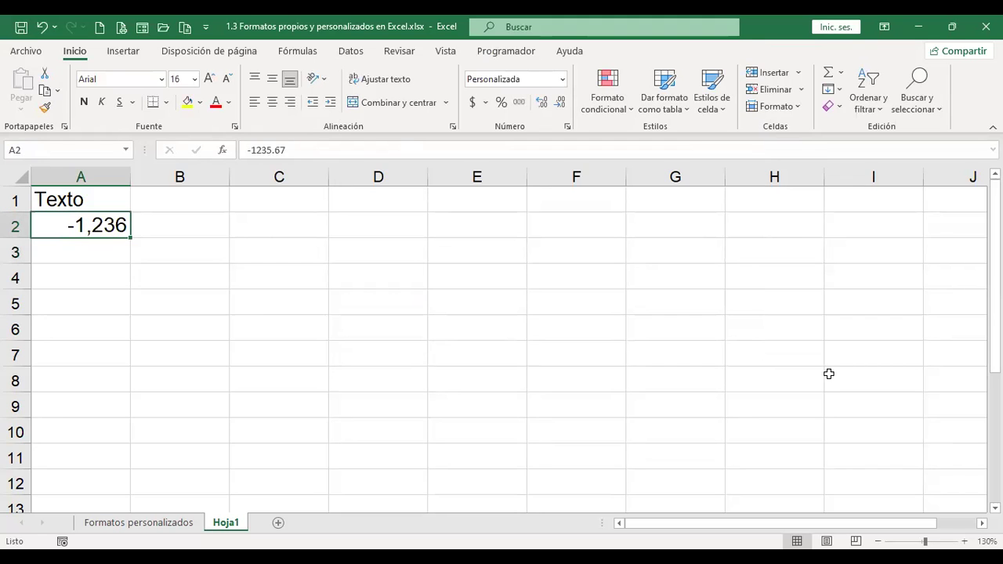
Apply the custom number format #,##0;[Rojo]-#,##0 to cell A2 and check the cell's assigned font color.
key(ctrl+1)
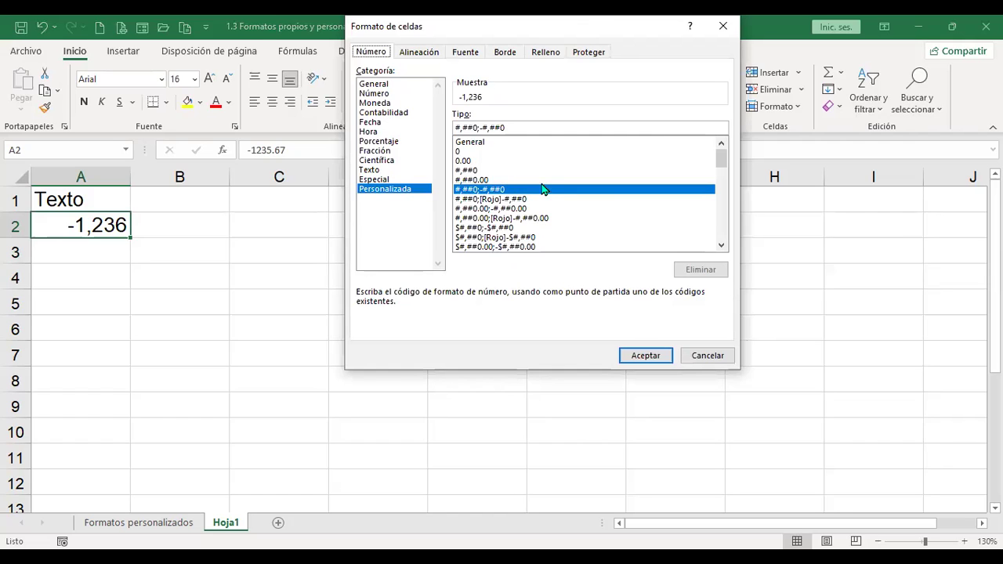
click(497, 201)
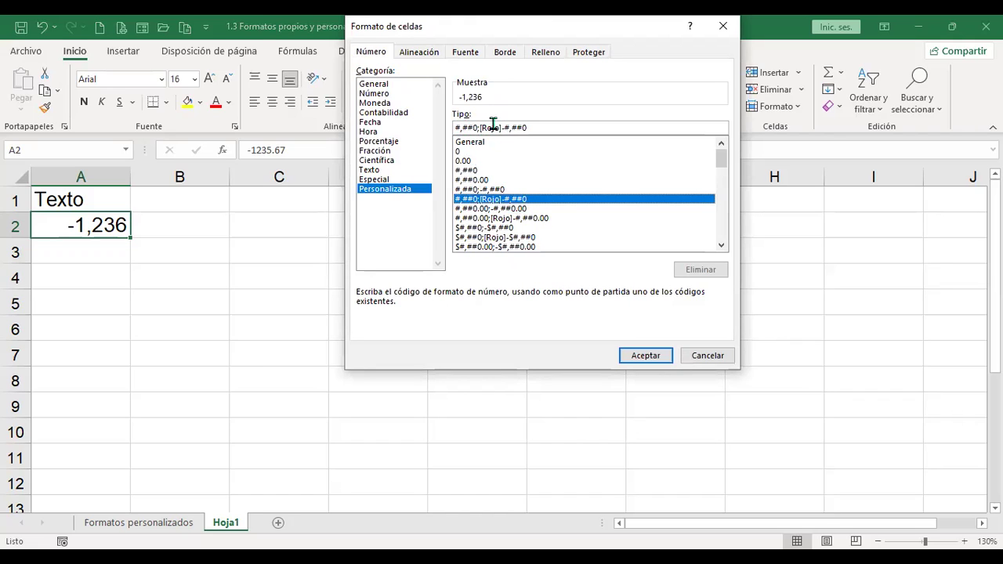
click(658, 359)
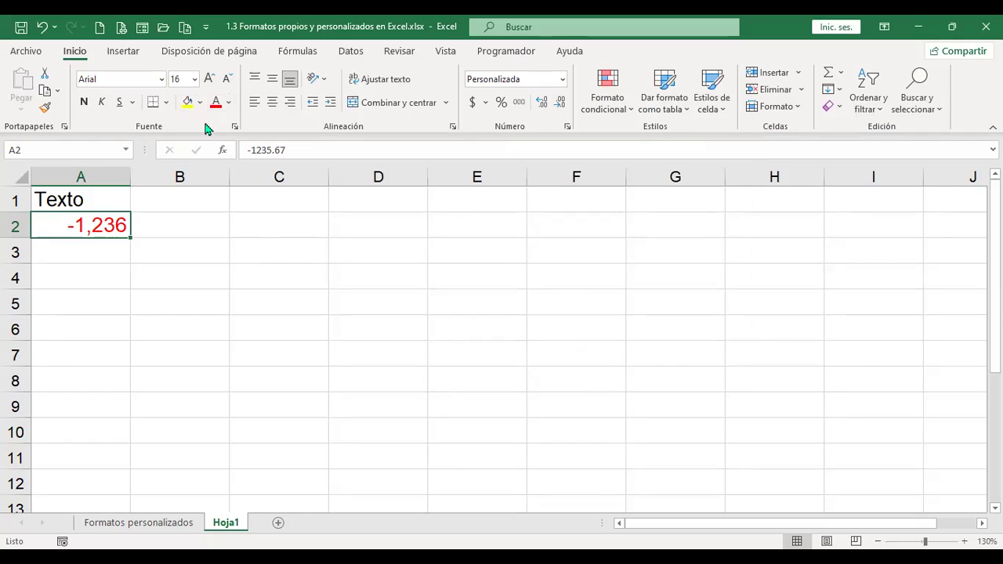
click(228, 101)
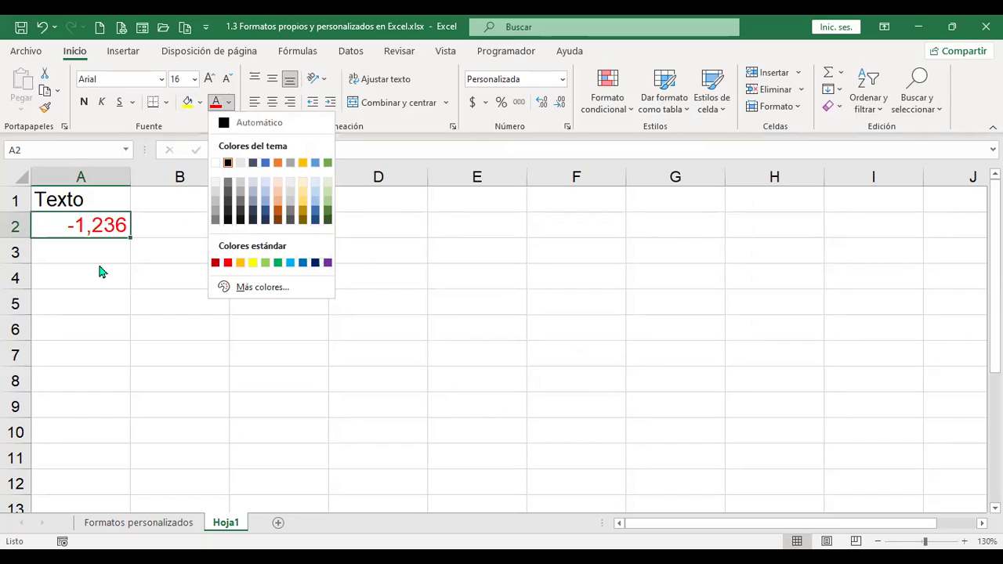
click(100, 228)
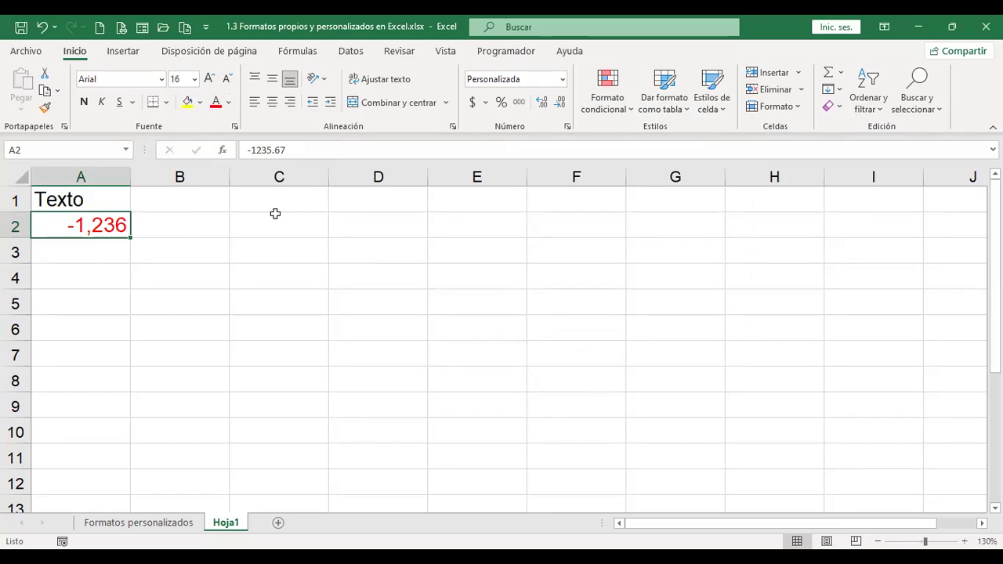
Test the red negative format in cell A2 by entering 1236 and replacing it with -1236.
text(1236)
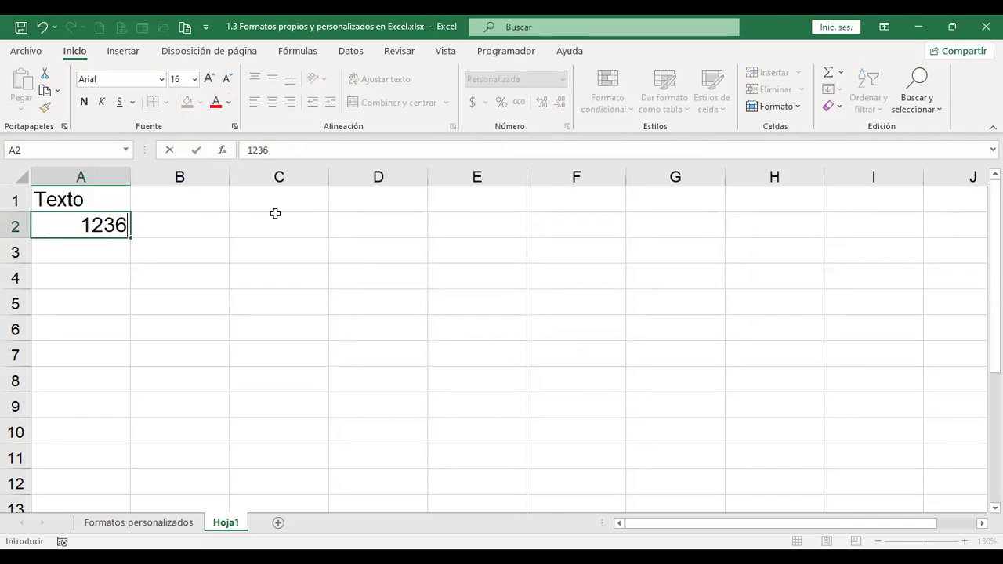
key(Return)
key(Up)
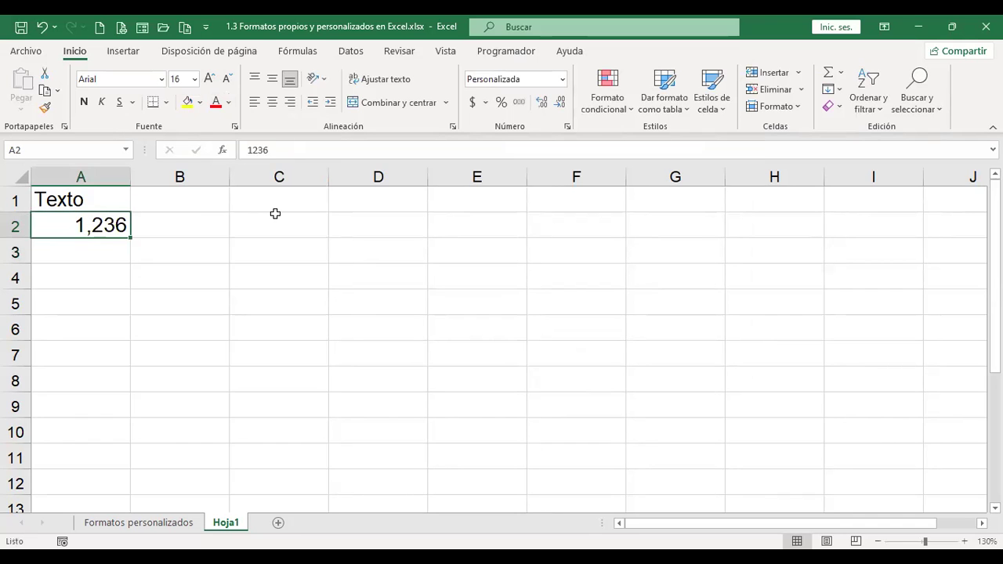
text(-1236)
key(Return)
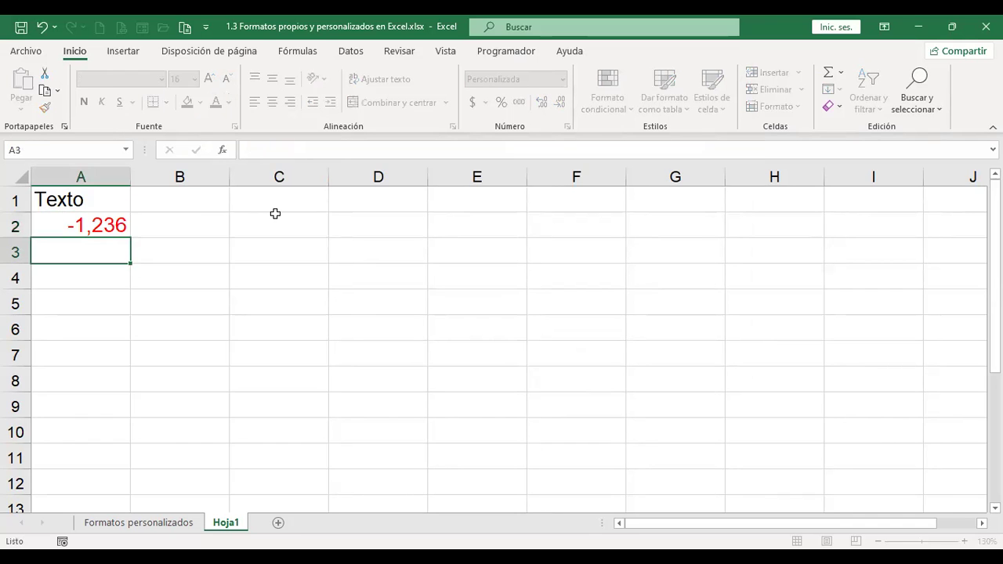
Apply the custom number format #,##0.00;-#,##0.00 to cell A2 and replace it with #,##0.00;[Rojo]-#,##0.00.
key(Up)
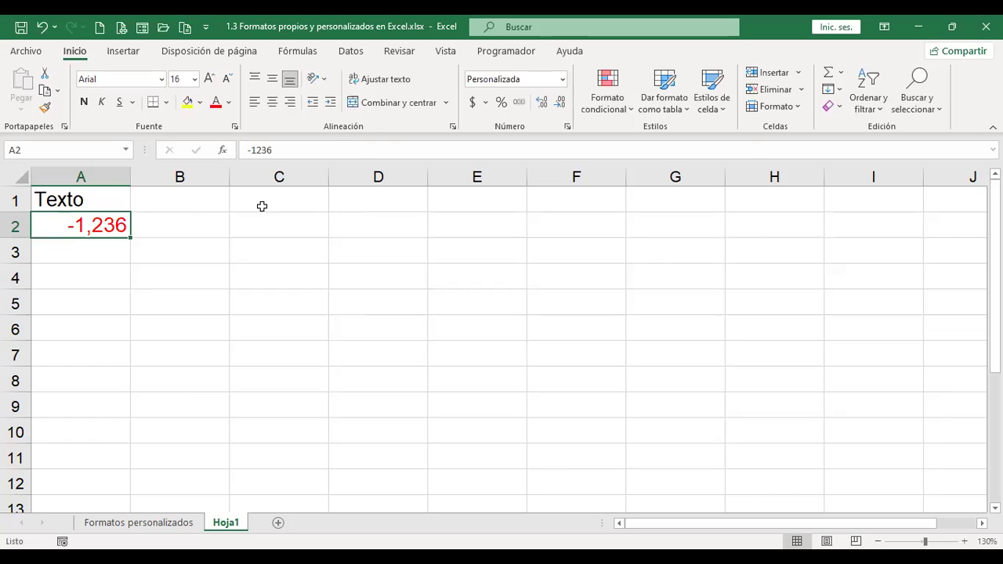
key(ctrl+1)
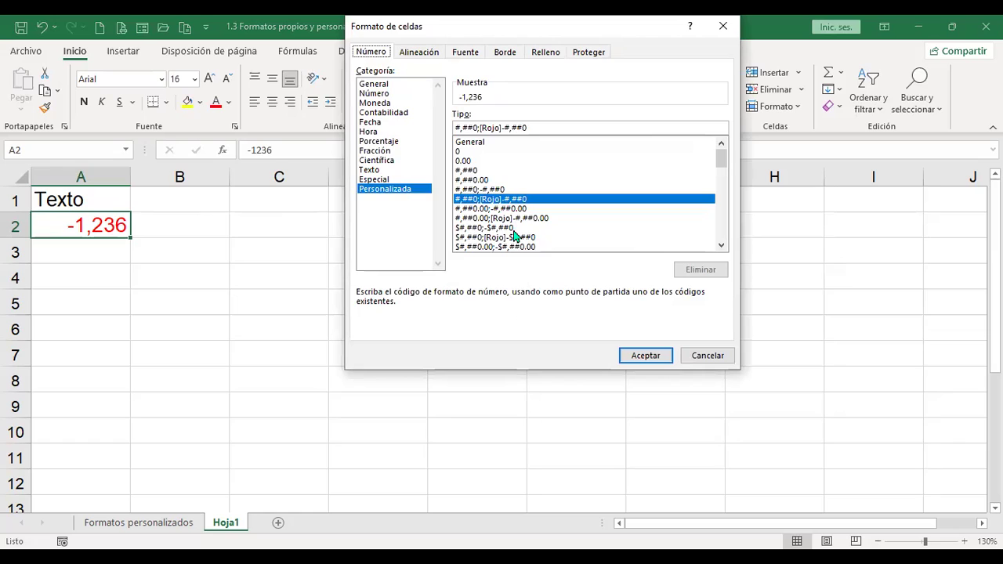
click(507, 210)
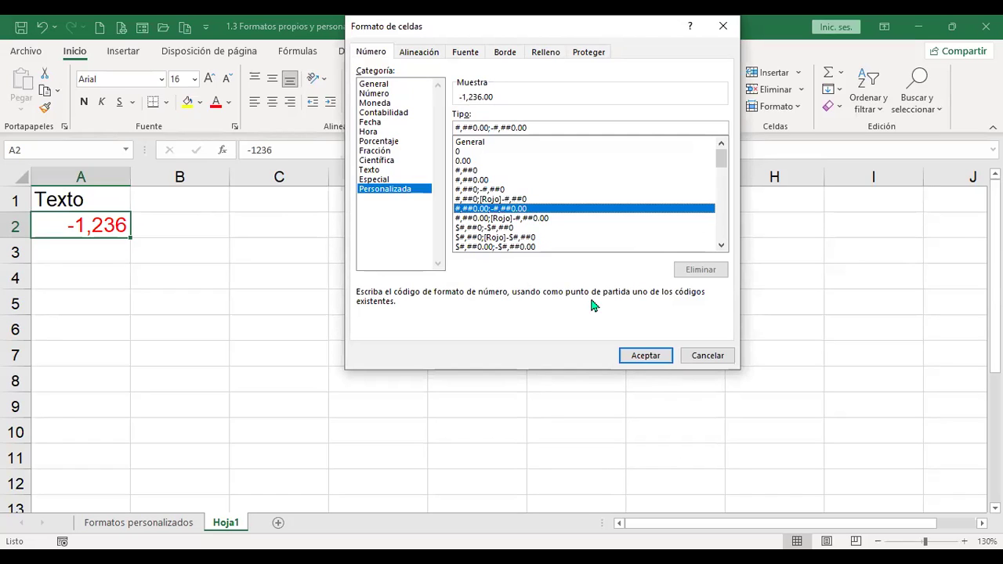
click(657, 358)
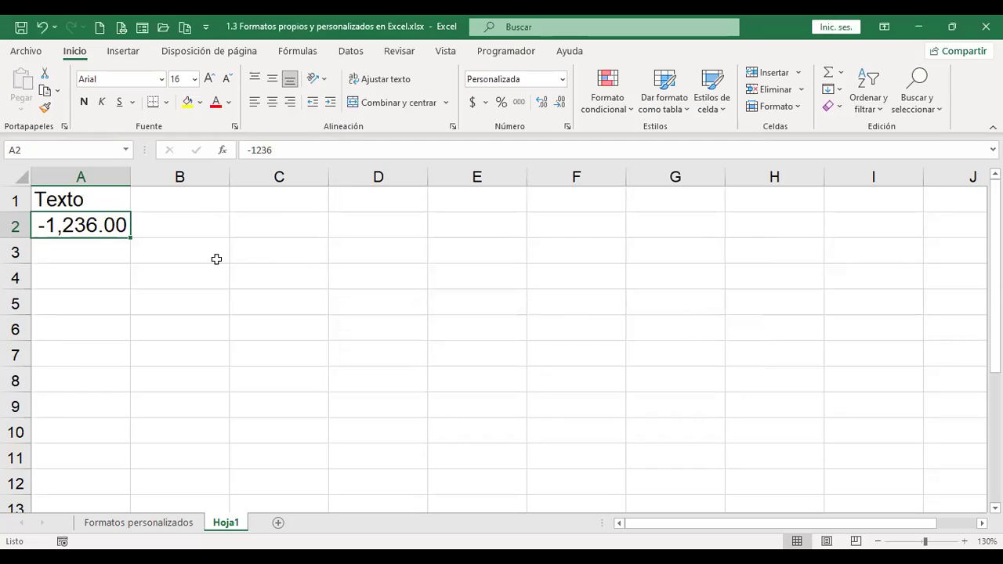
key(ctrl+1)
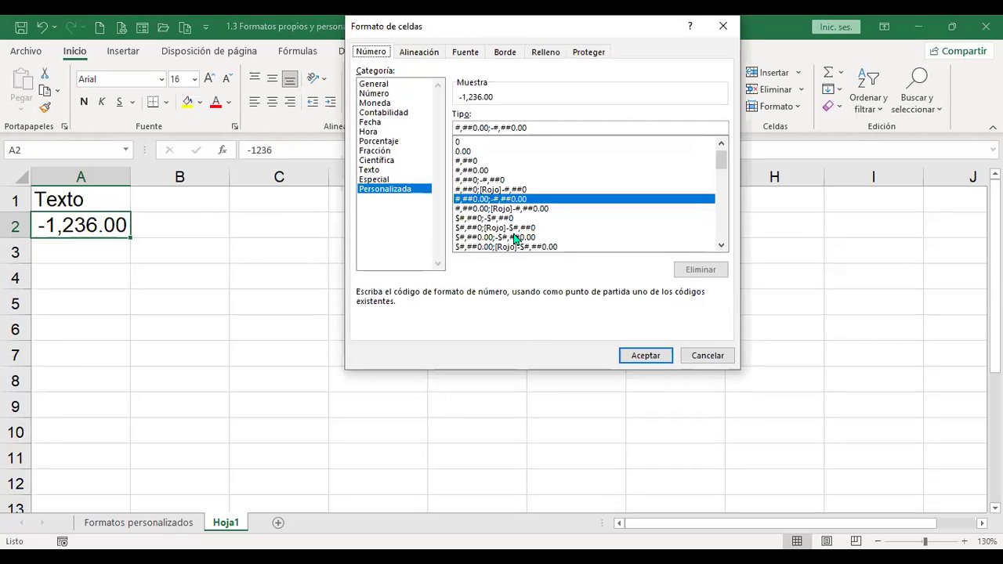
click(525, 208)
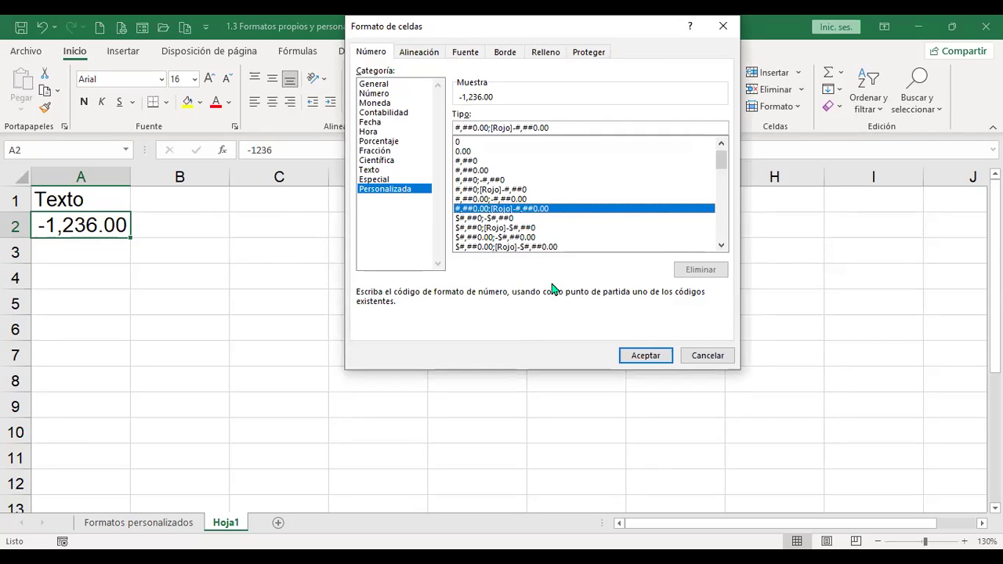
click(653, 358)
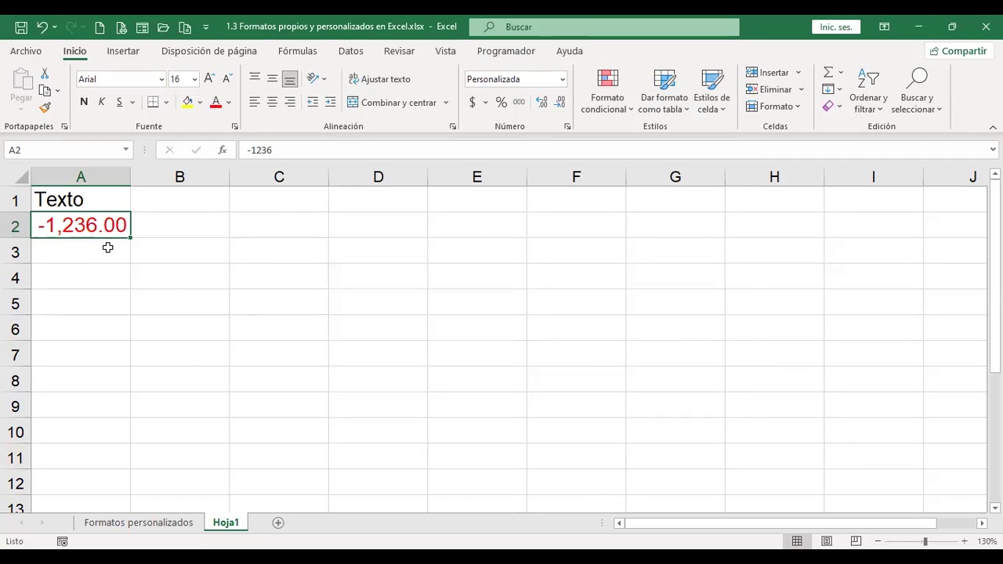
Apply the custom currency format $#,##0;-$#,##0 to cell A2 and replace it with $#,##0;[Rojo]-$#,##0.
key(ctrl+1)
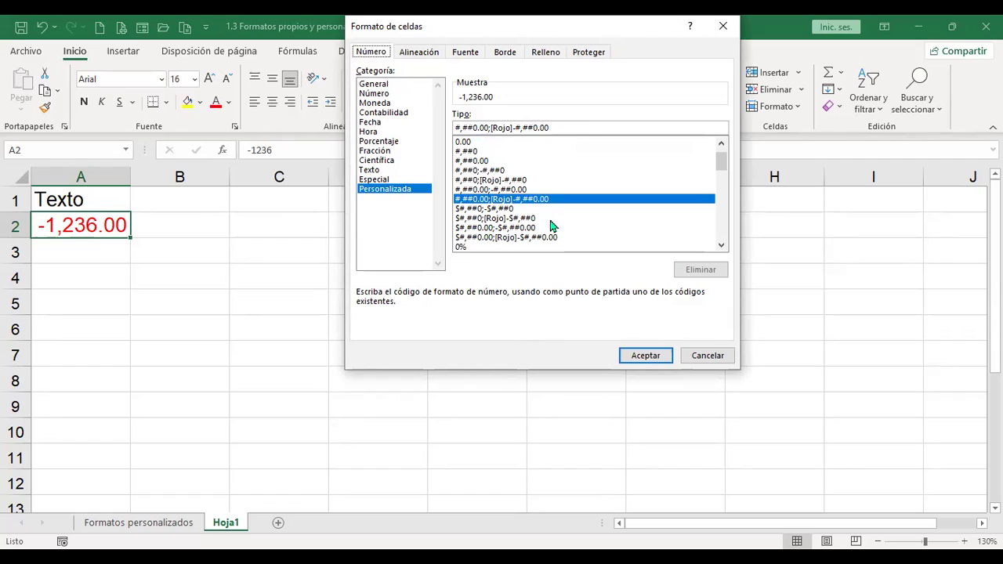
click(486, 209)
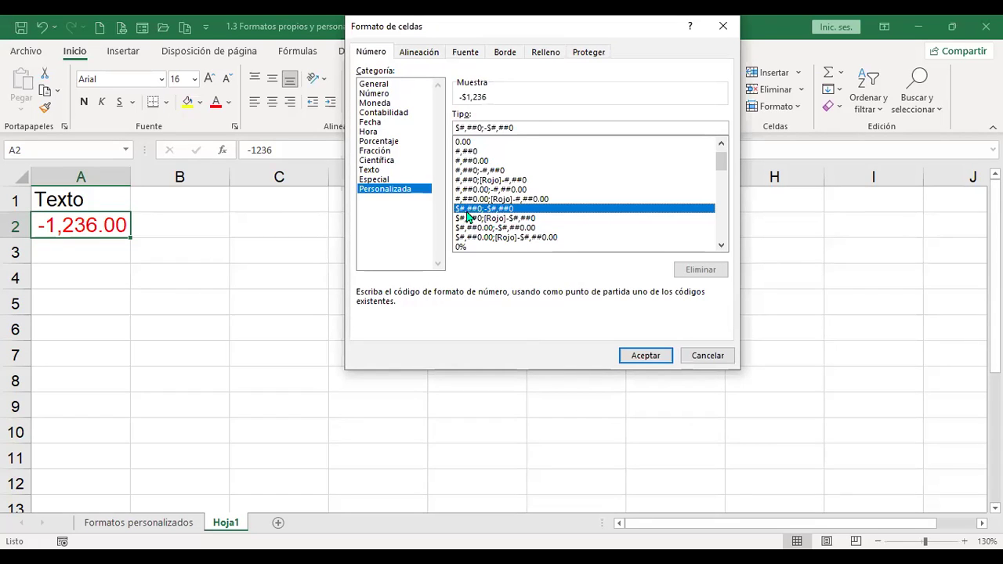
click(647, 357)
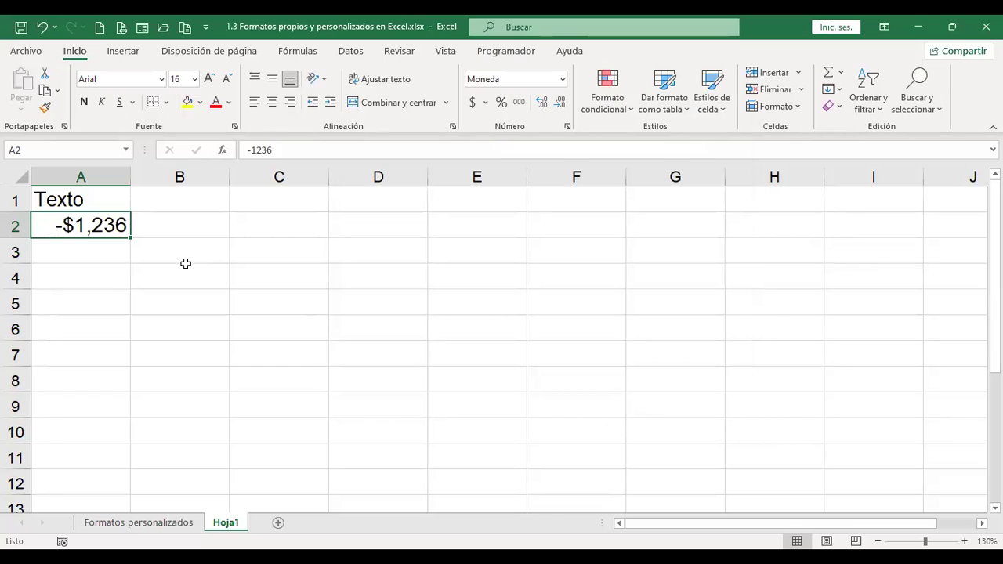
key(ctrl+1)
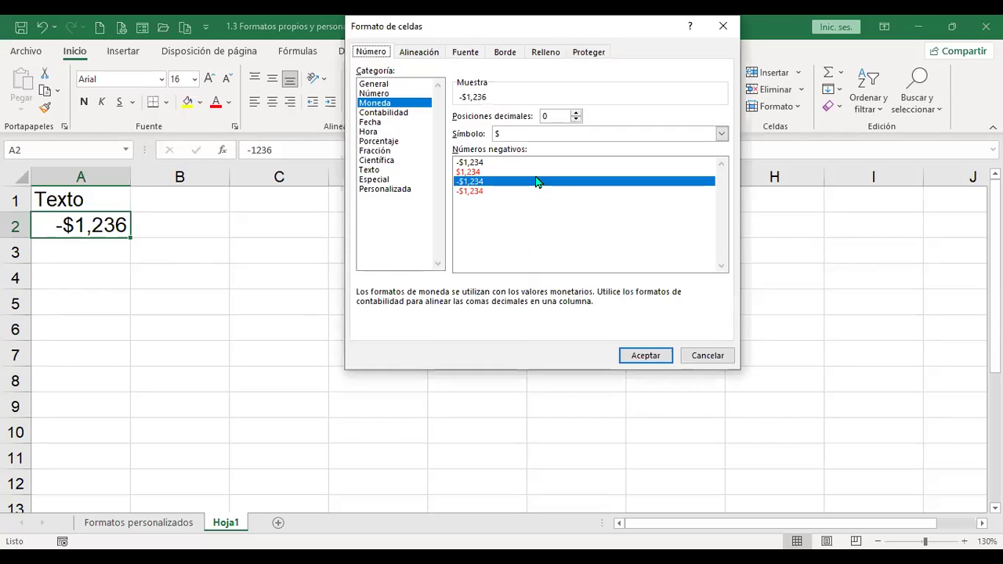
click(394, 192)
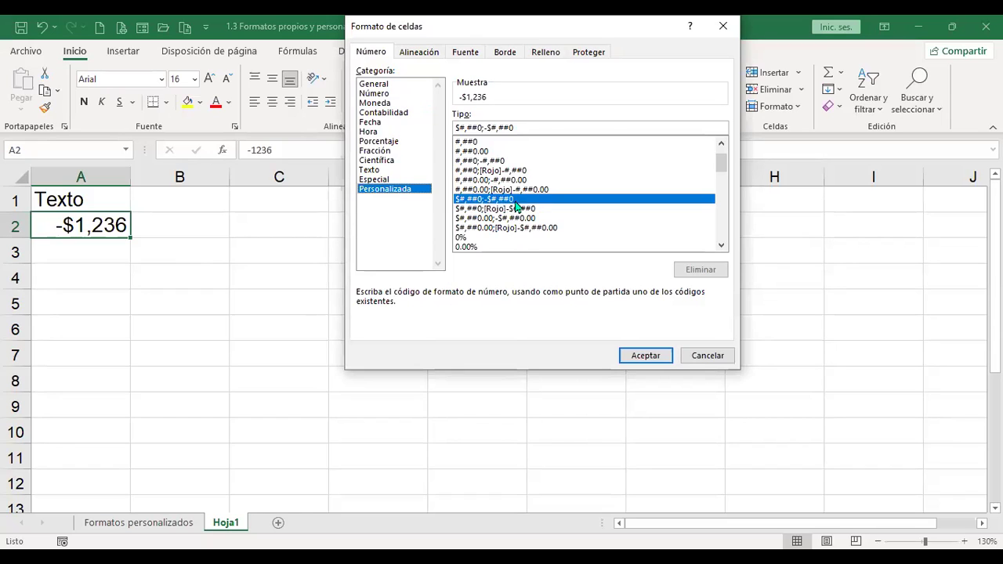
click(488, 210)
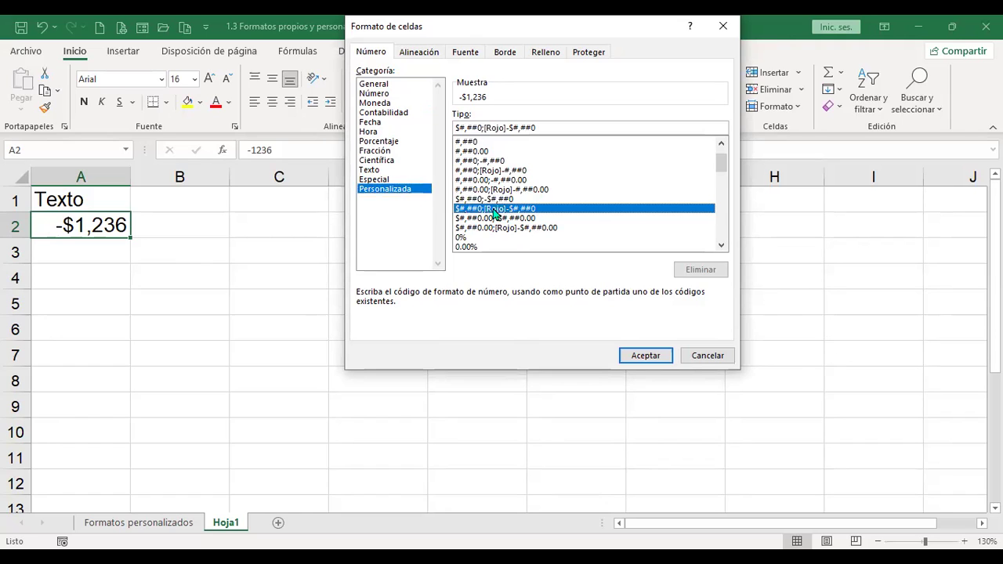
click(647, 356)
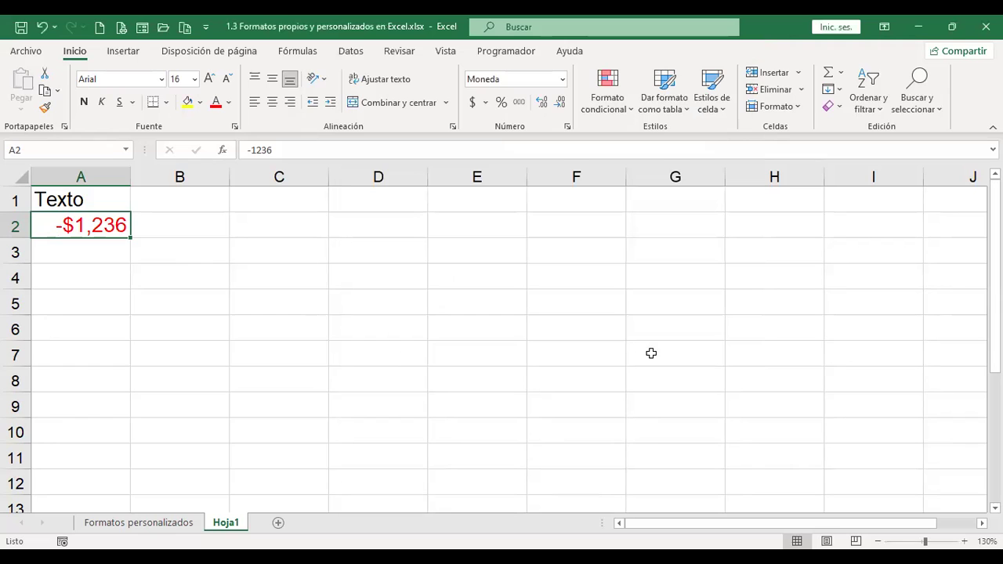
Apply the custom currency format $#,##0.00;-$#,##0.00 to cell A2 and replace it with $#,##0.00;[Rojo]-$#,##0.00.
key(ctrl+1)
click(394, 191)
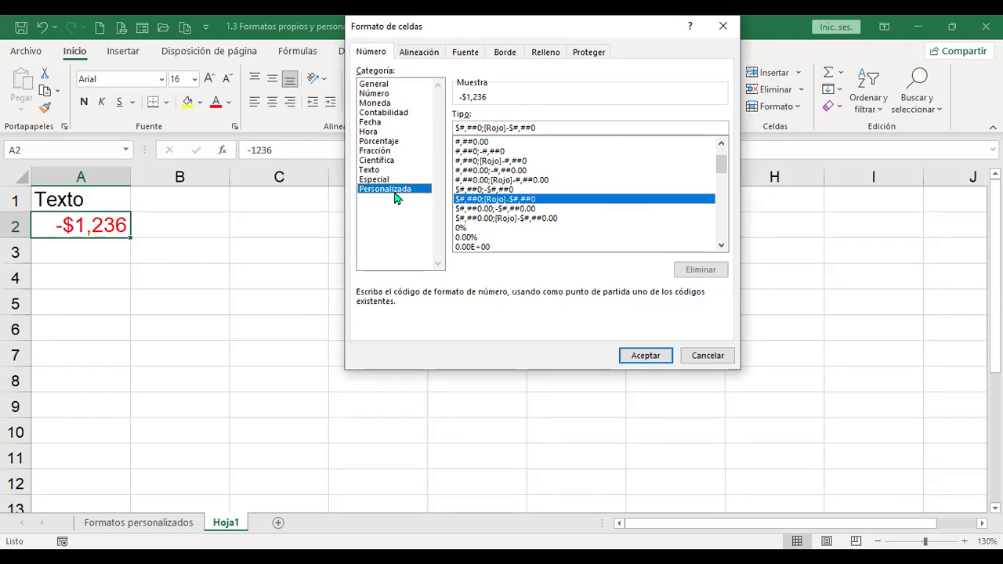
click(530, 210)
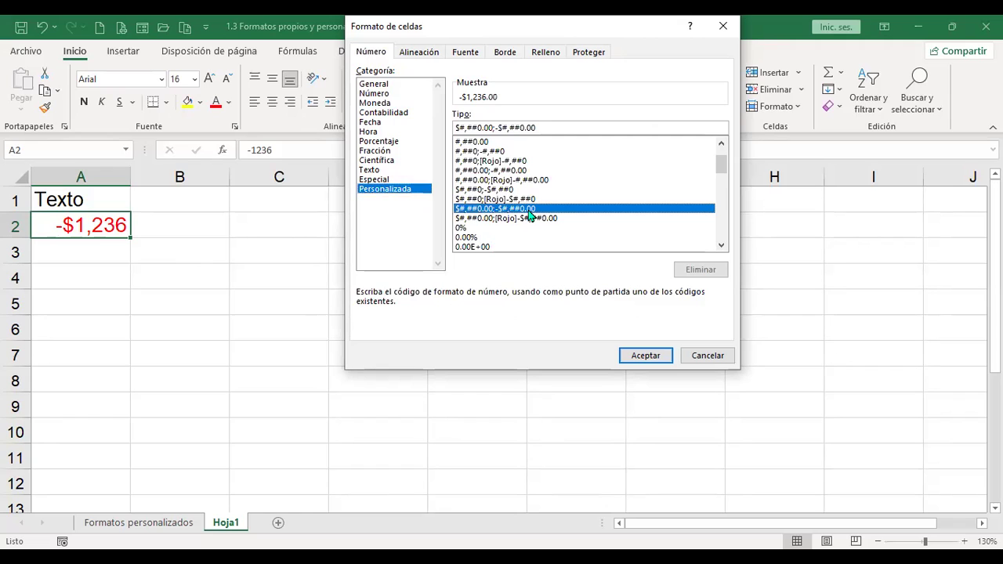
click(647, 355)
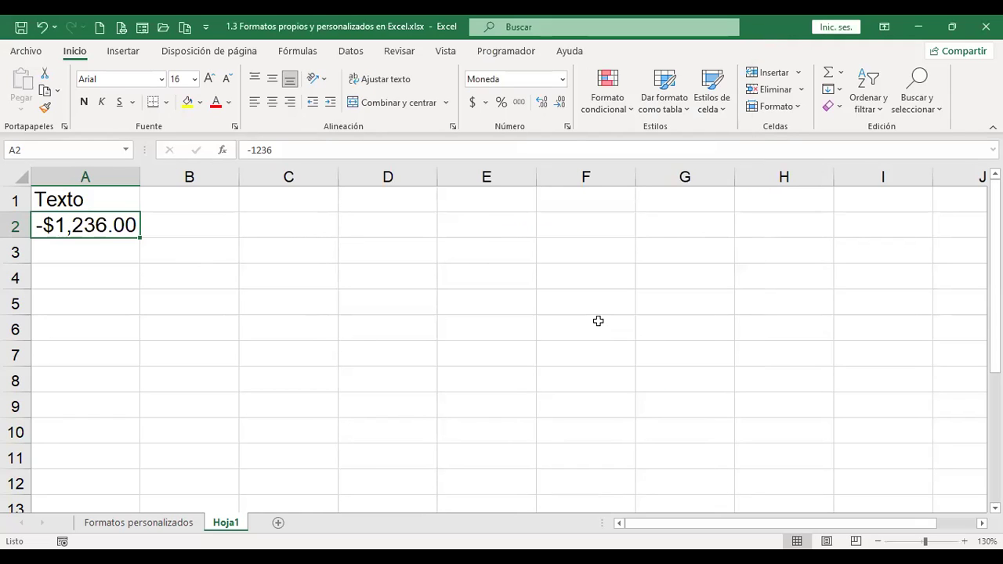
click(567, 126)
click(388, 189)
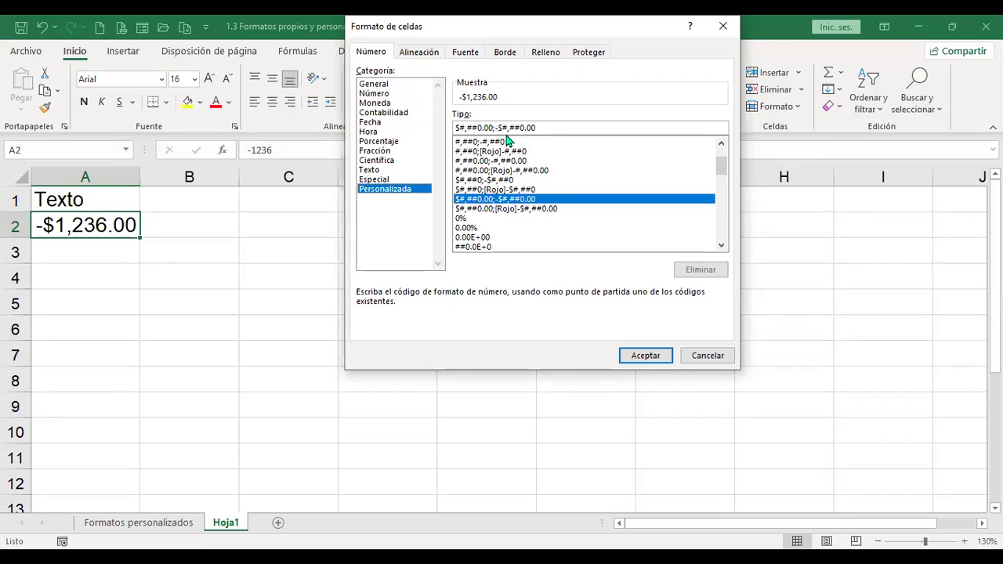
click(519, 208)
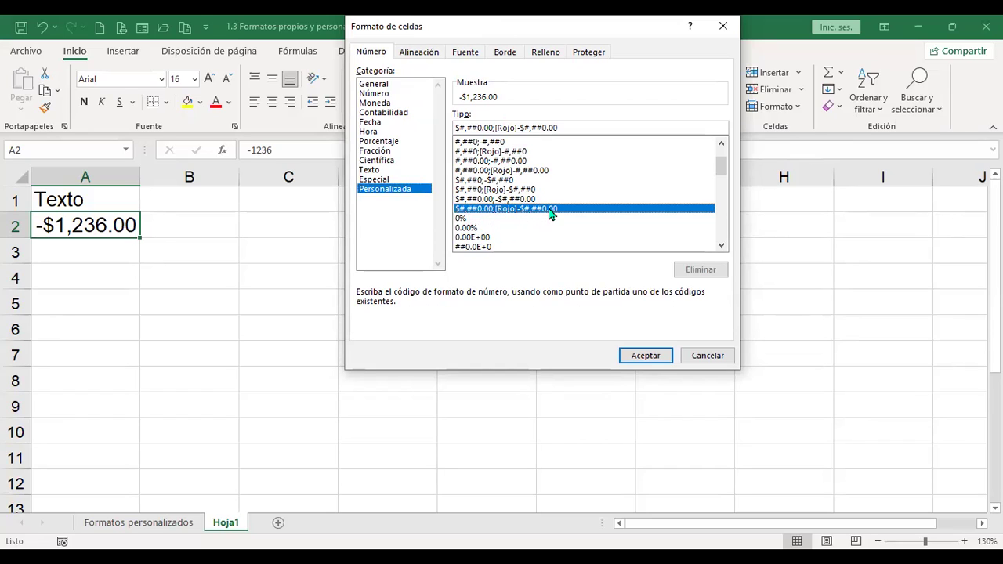
click(646, 355)
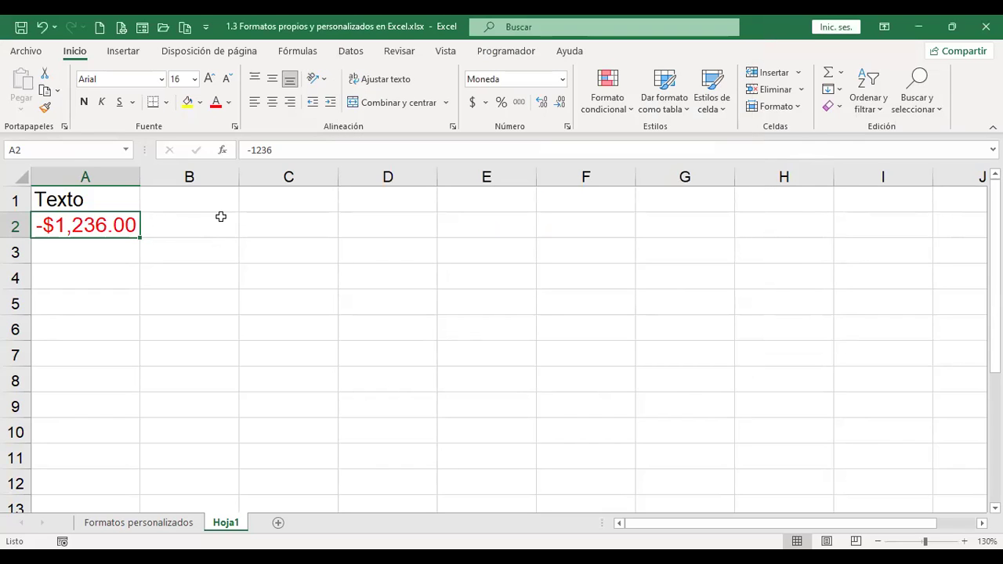
Test the red negative currency format in cell A2 by entering 12 and replacing it with -12.
key(ctrl+1)
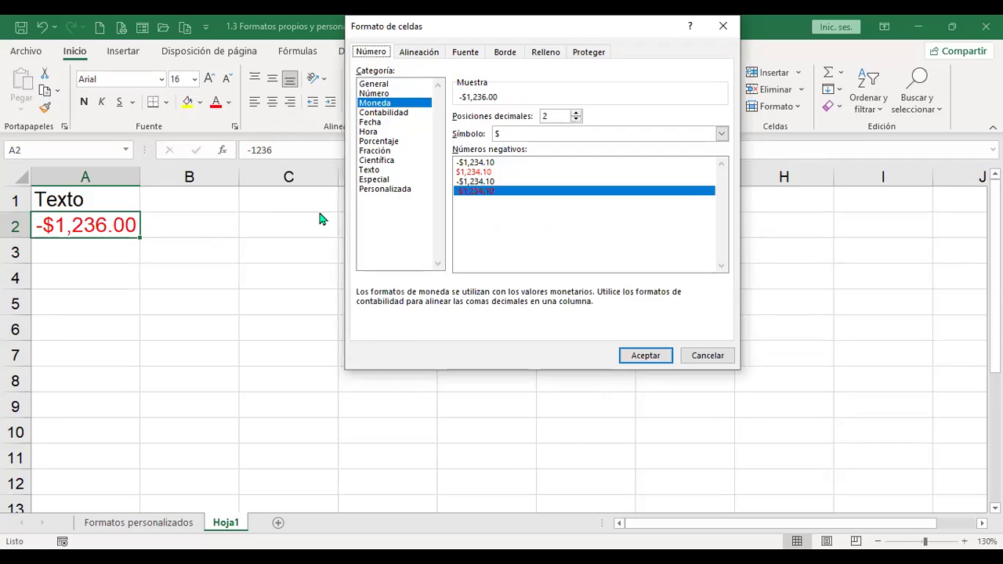
key(Escape)
text(12)
key(Return)
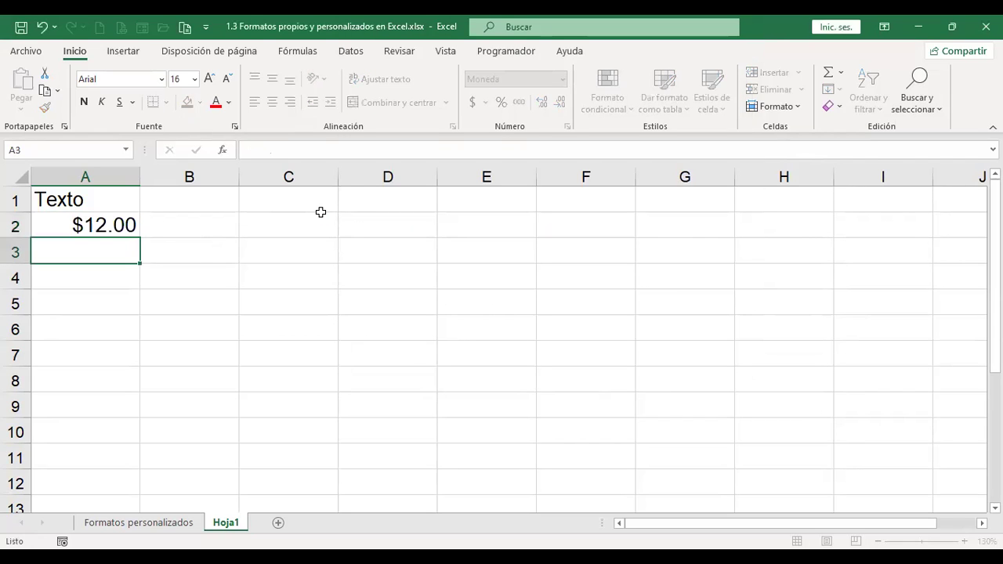
key(Up)
text(-12)
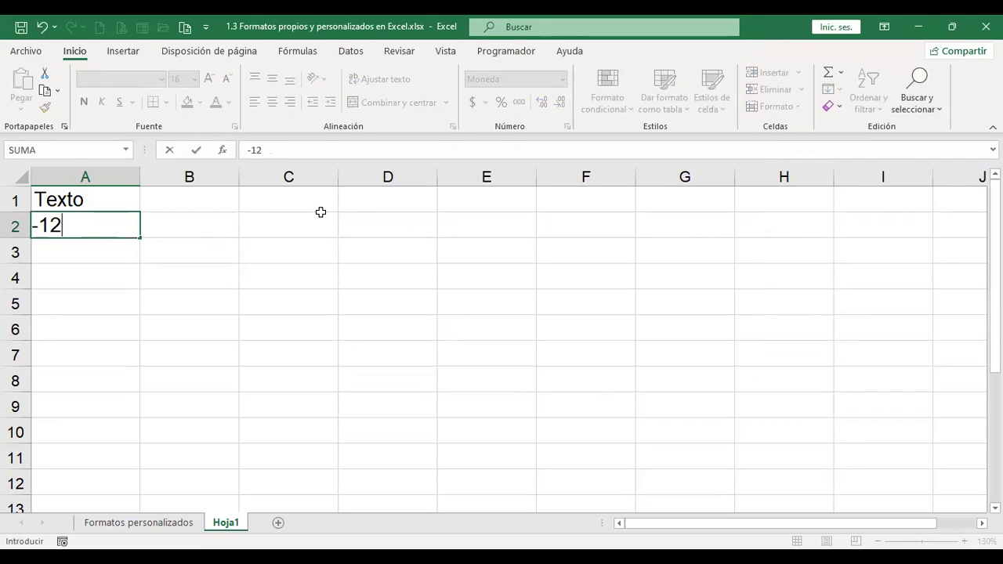
key(Return)
key(Up)
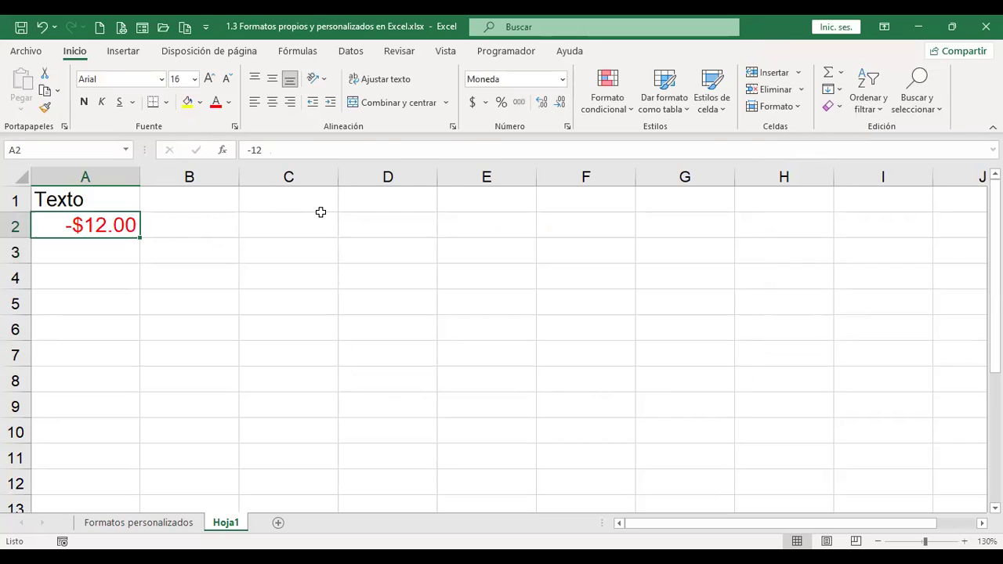
Apply the custom percentage format 0% to cell A2 and enter 12% in it, leaving the cell selected.
key(ctrl+1)
click(407, 191)
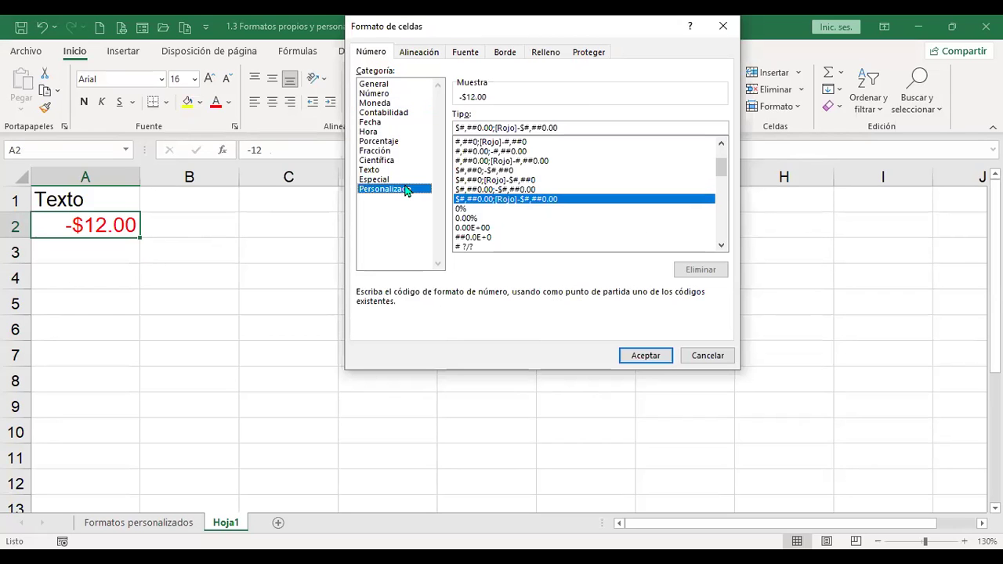
click(463, 209)
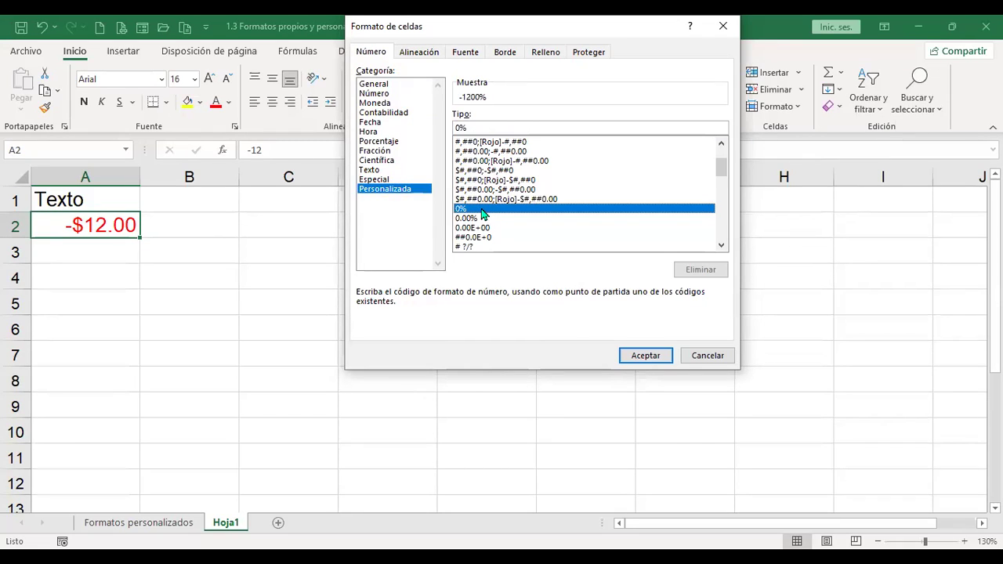
click(655, 355)
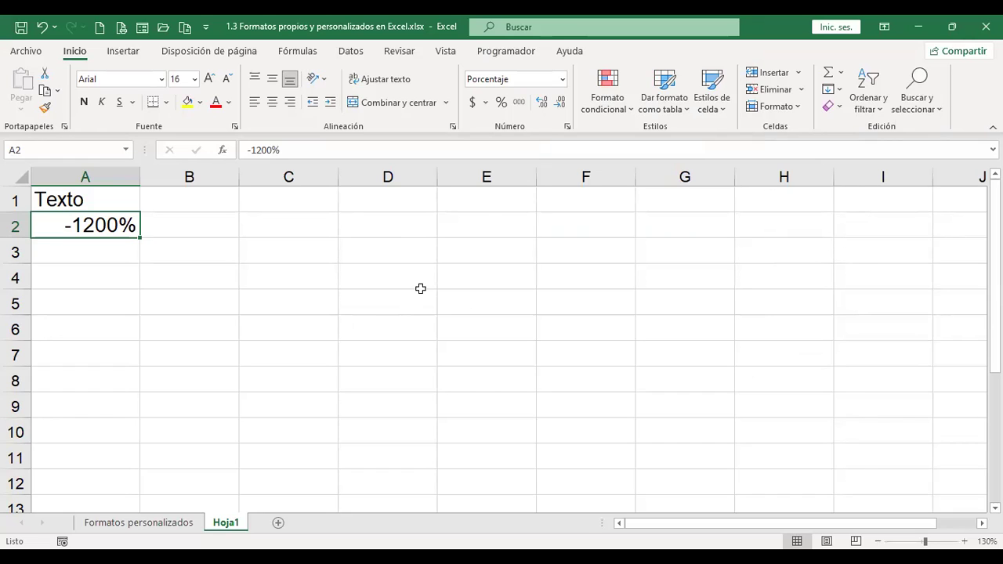
text(12%)
key(Return)
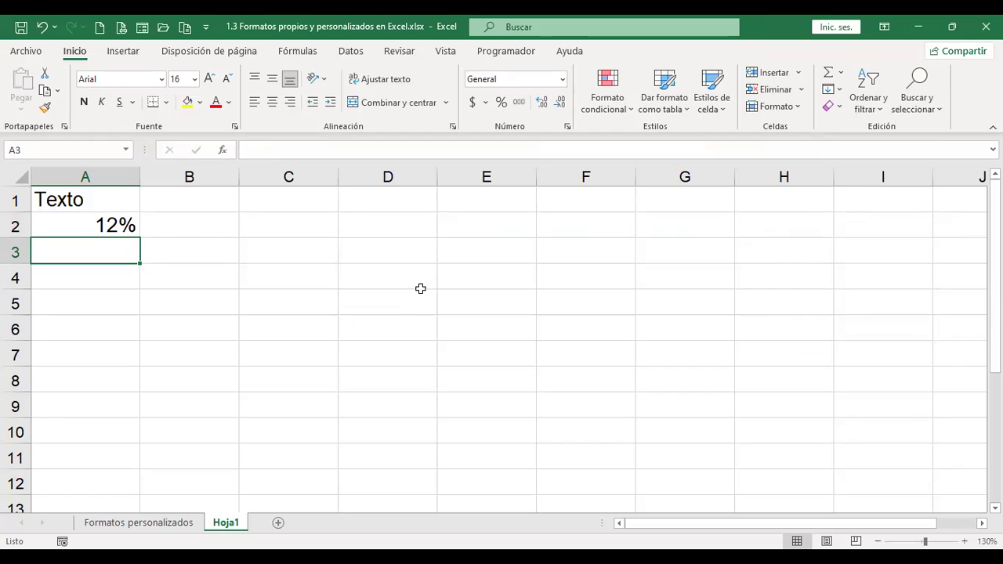
key(Up)
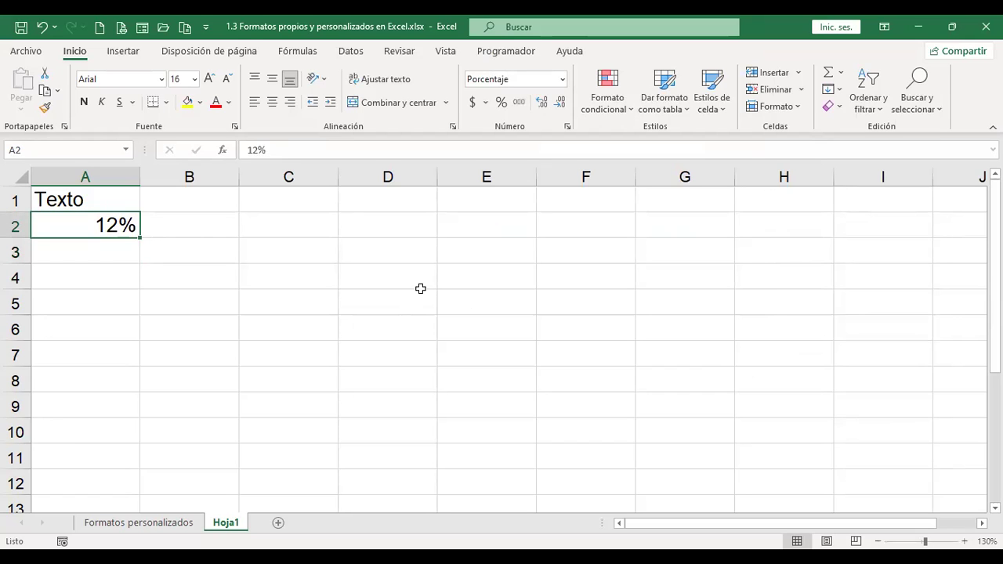
Apply the custom percentage format 0.00% to cell A2.
key(ctrl+1)
click(403, 191)
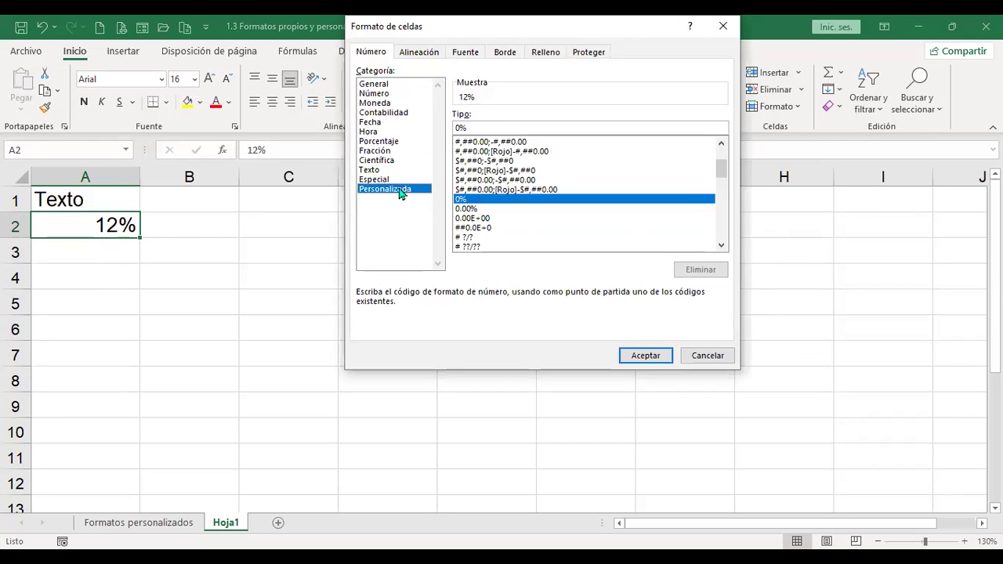
click(468, 209)
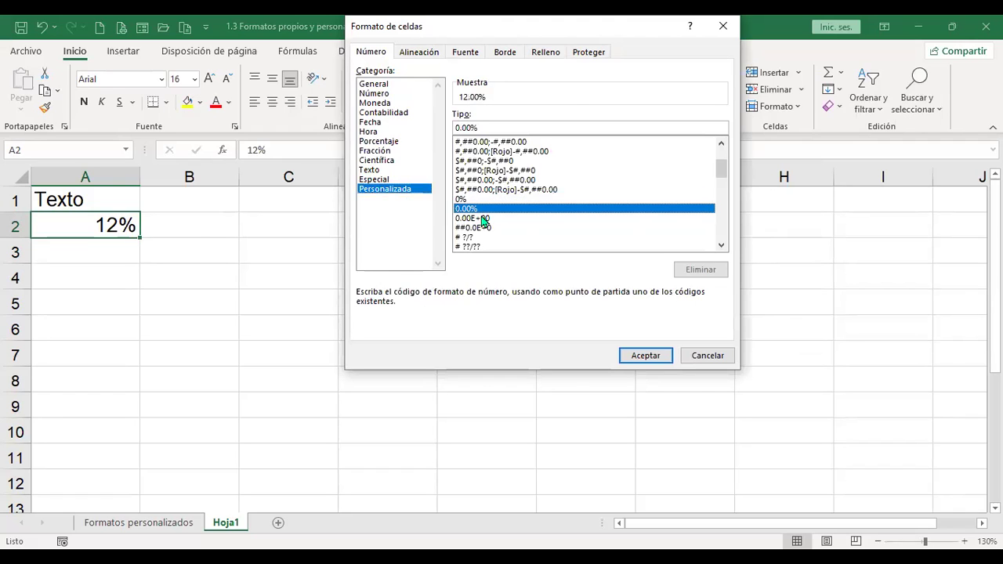
click(655, 358)
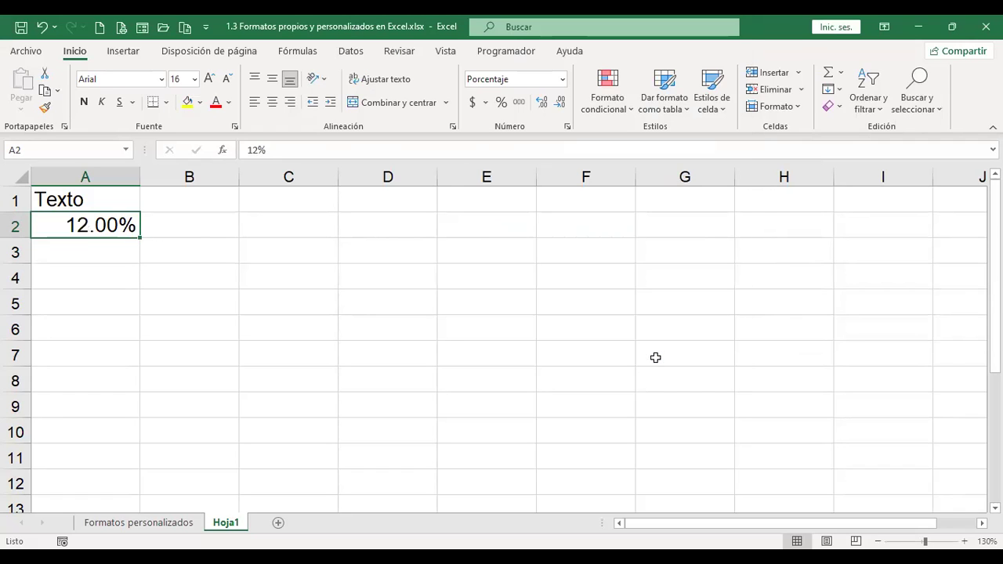
key(ctrl+1)
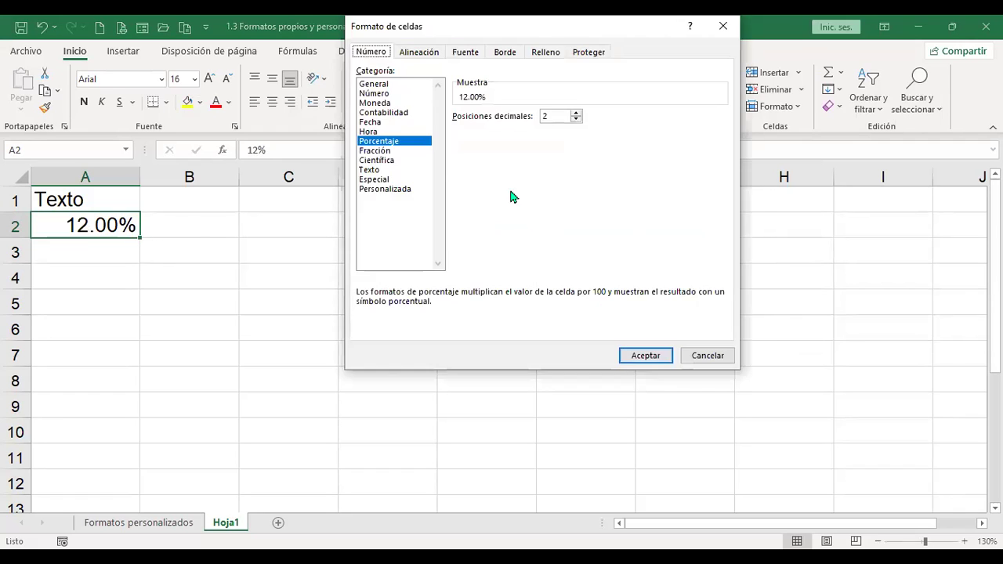
click(404, 190)
click(706, 355)
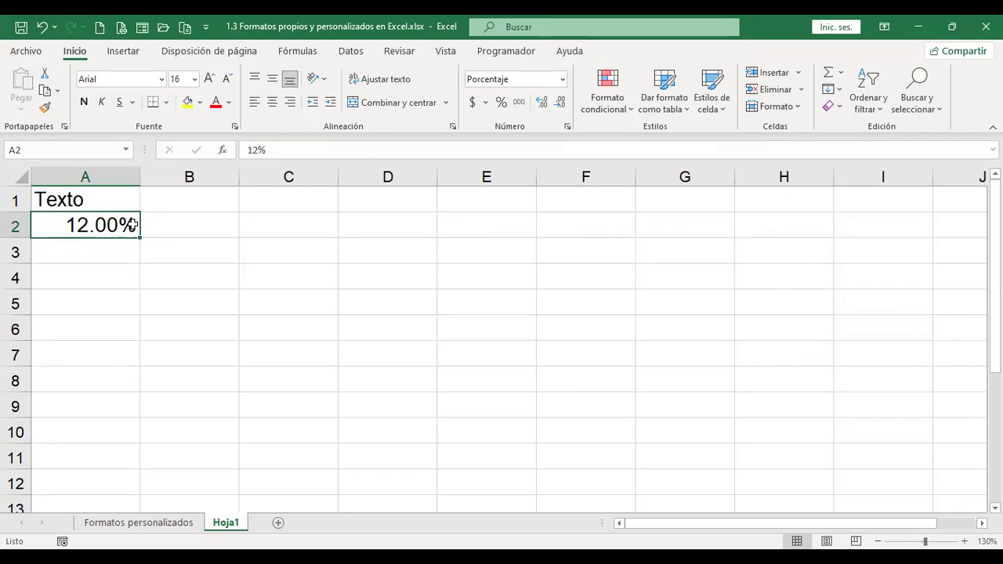
Apply the custom scientific format 0.00E+00 to cell A2.
key(ctrl+1)
click(376, 190)
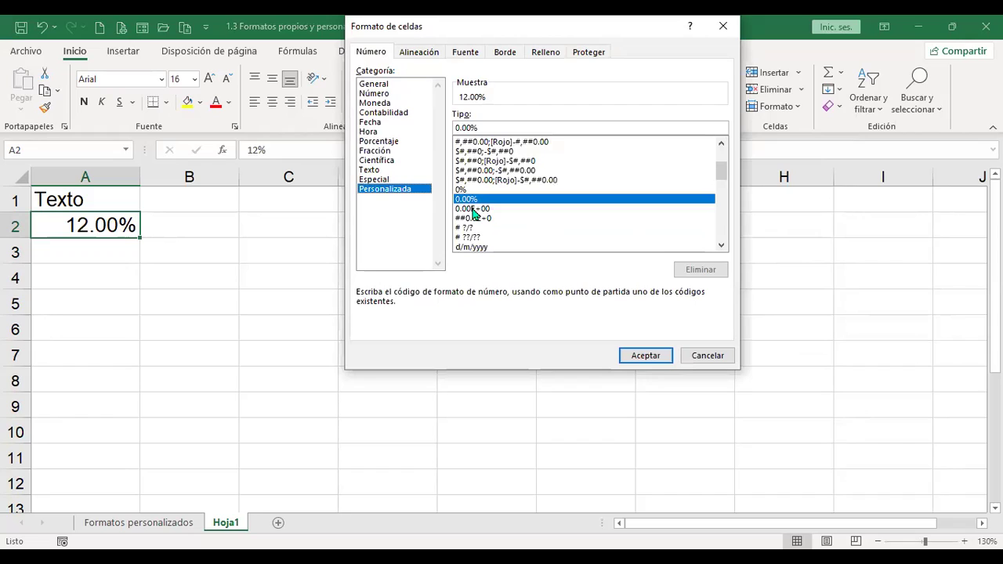
click(487, 209)
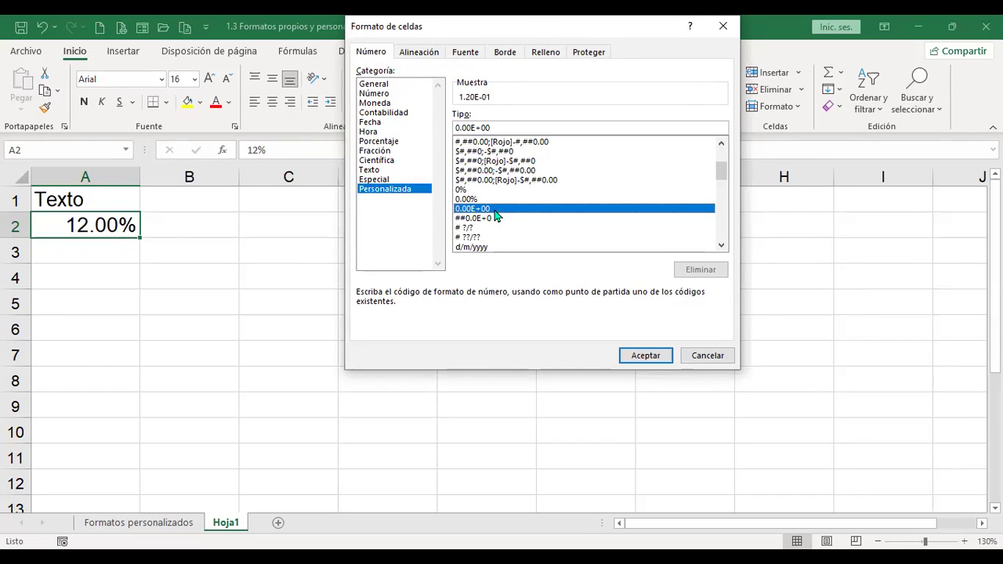
click(642, 354)
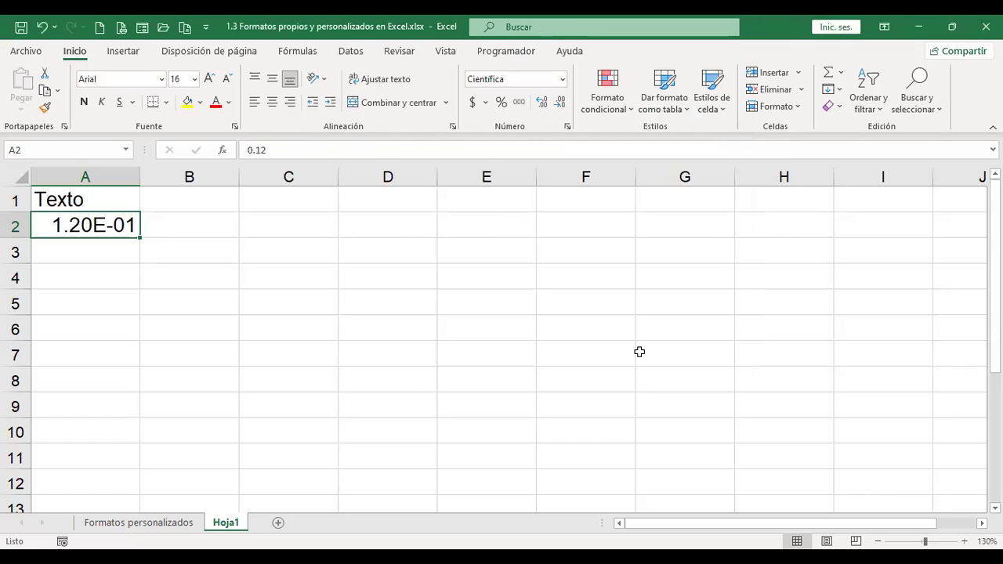
Apply the custom scientific format ##0.0E+0 to cell A2.
key(ctrl+1)
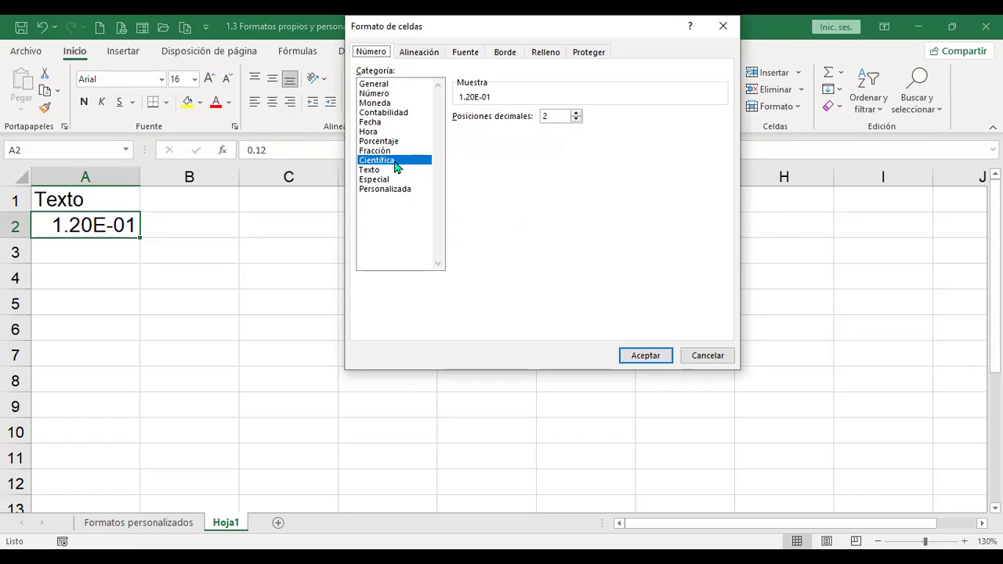
click(392, 189)
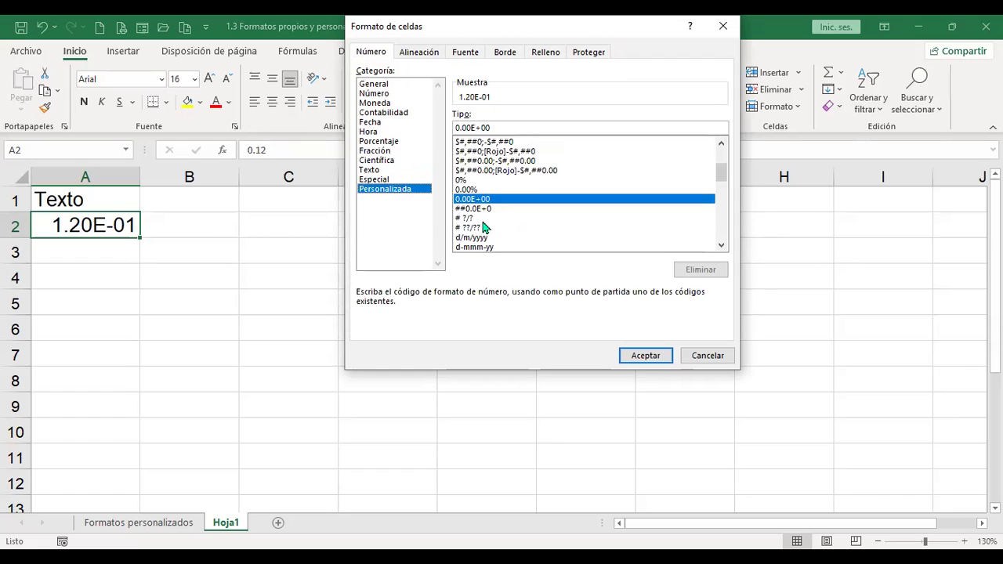
click(481, 210)
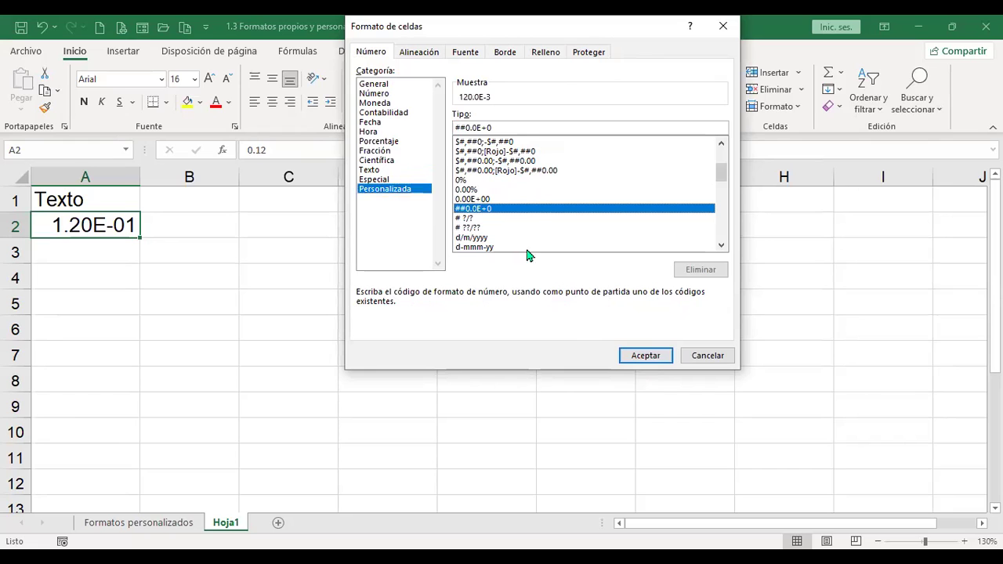
click(657, 357)
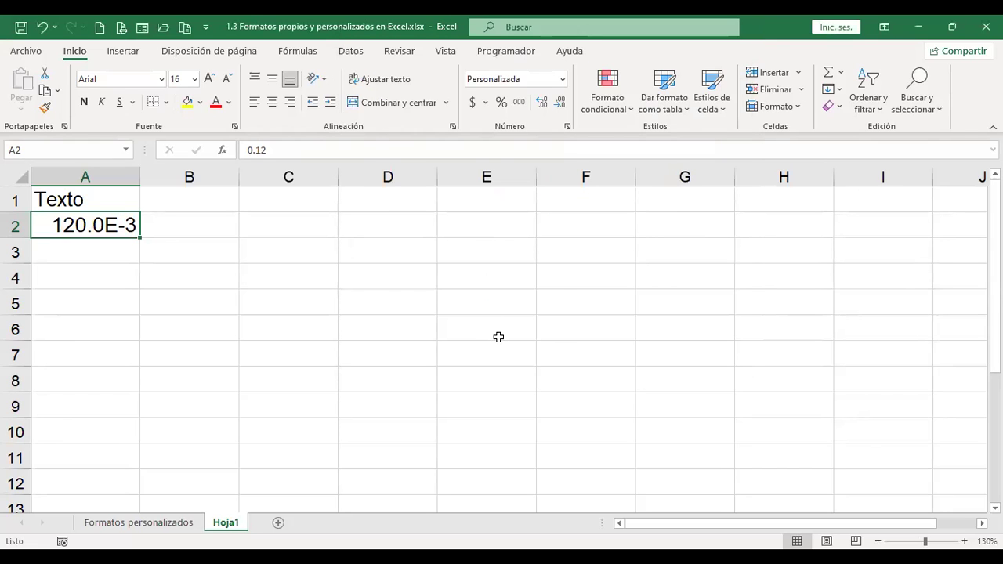
Review the scientific format code of cell A2, keep it, and test it by entering 1 in the cell.
key(ctrl+1)
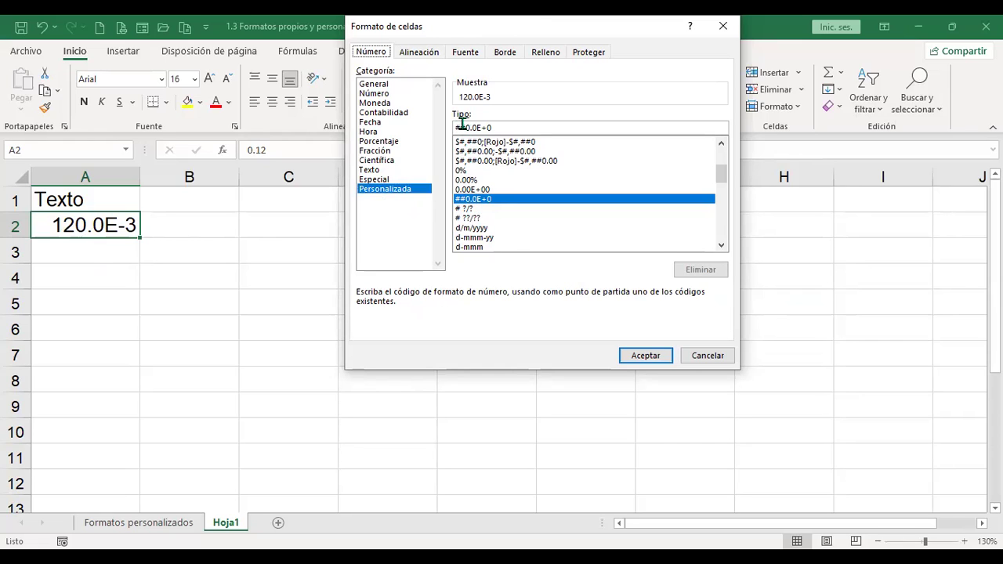
click(641, 356)
text(1)
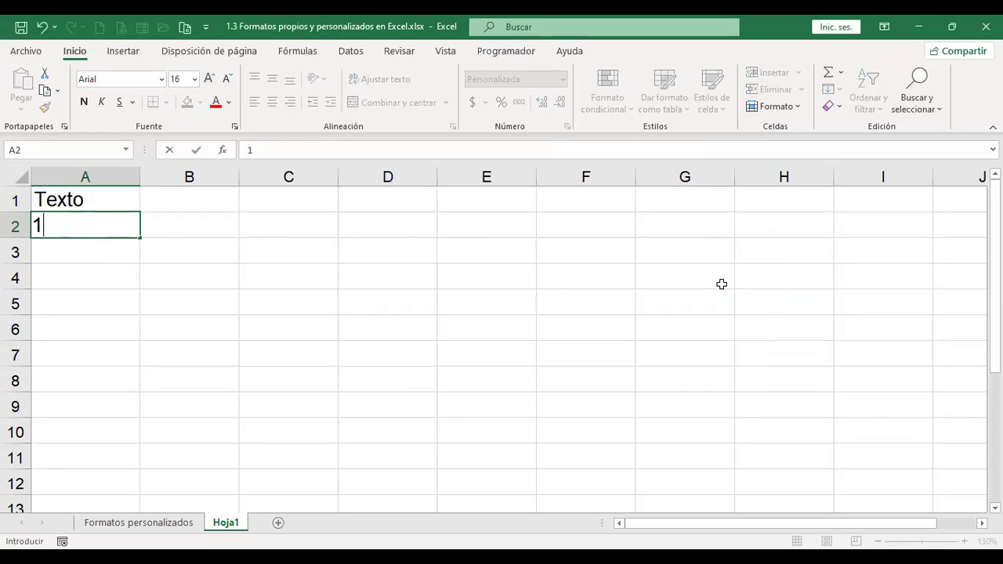
key(Return)
key(Up)
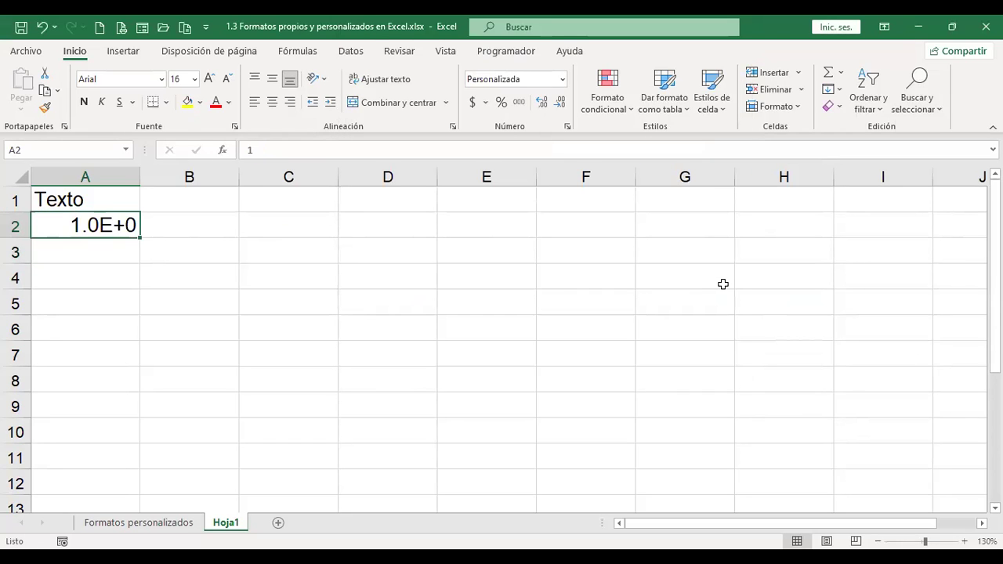
Test the ##0.0E+0 format further by entering 12 in cell A2 and replacing it with 123, leaving the cell selected.
key(ctrl+1)
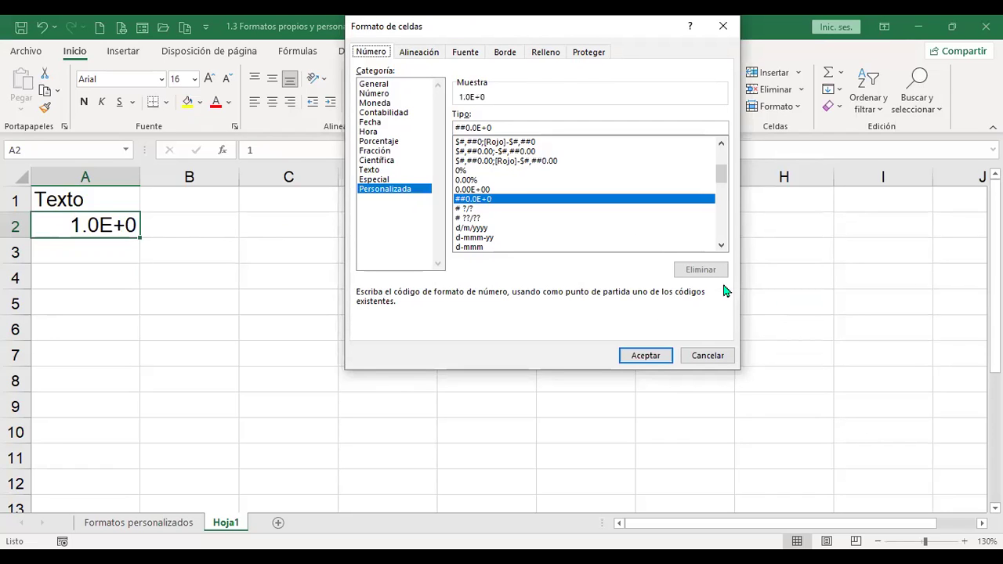
key(Return)
text(12)
key(Return)
key(Up)
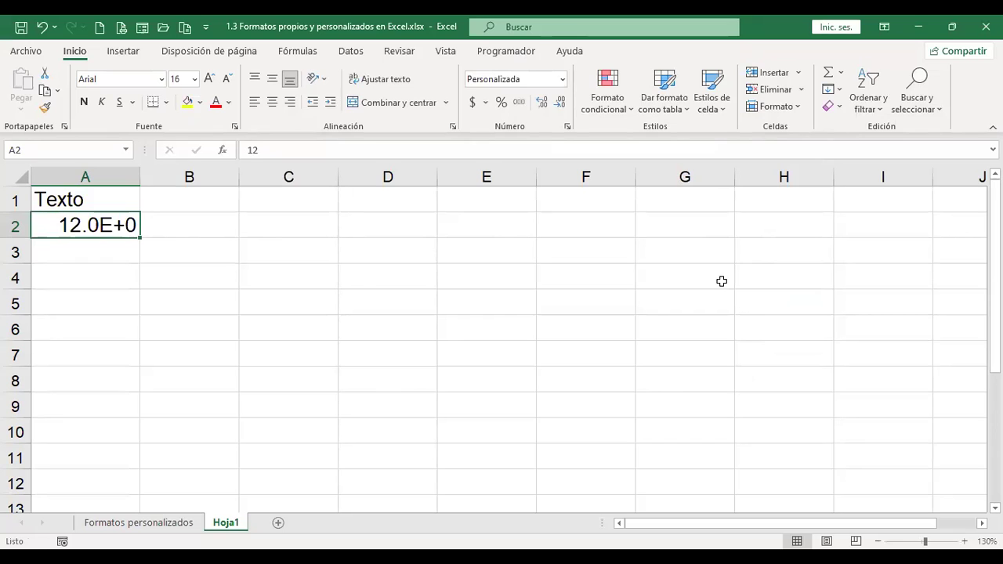
text(123)
key(Return)
key(Up)
Apply the custom single-digit fraction format # ?/? to cell A2.
key(ctrl+1)
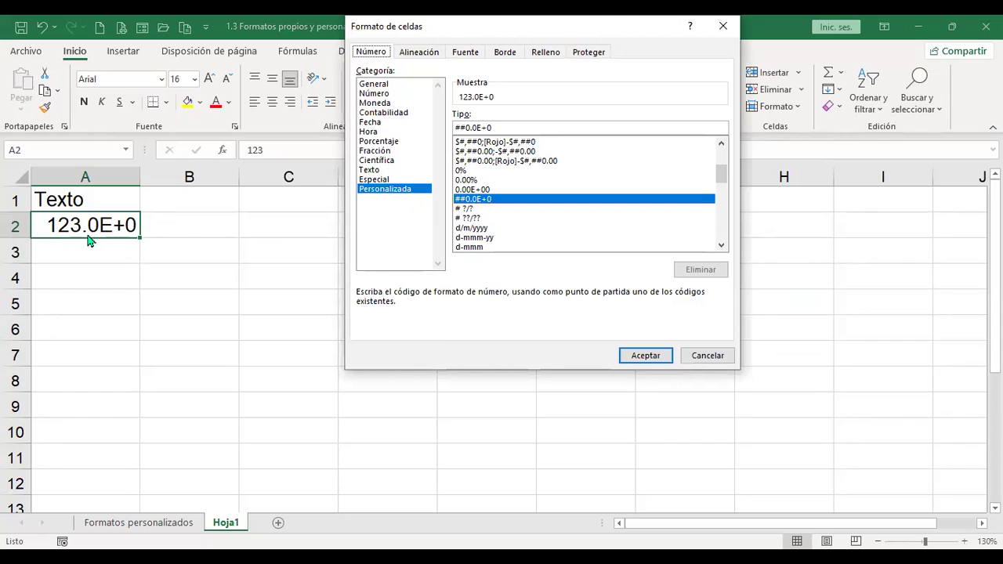
click(467, 209)
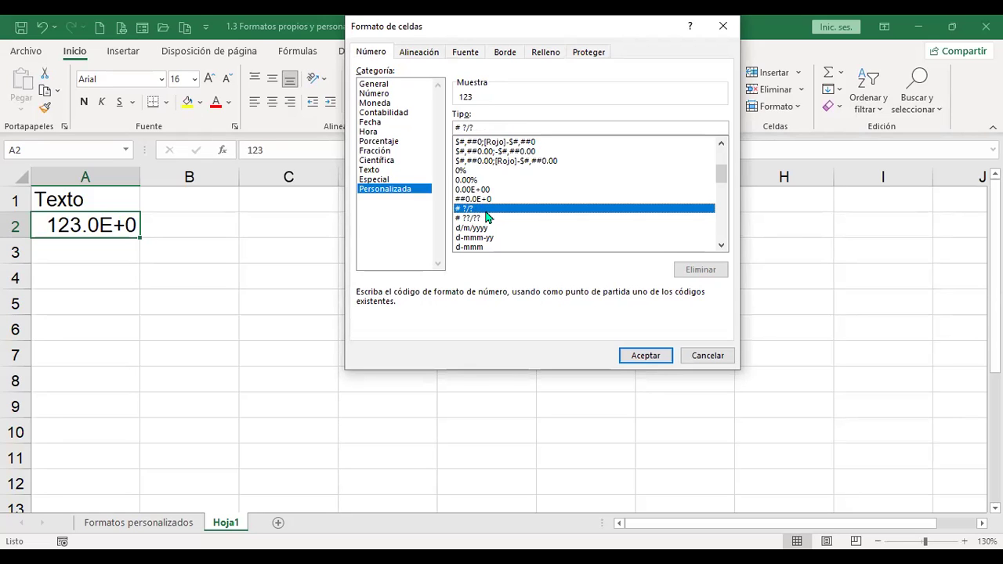
click(655, 357)
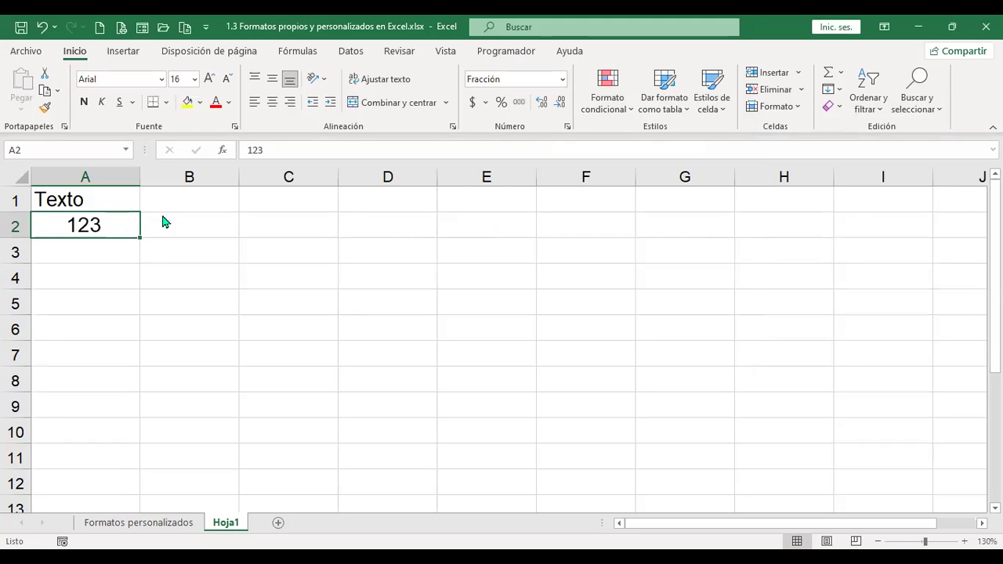
Keep the # ?/? fraction format on cell A2 and test it by entering 12.3, leaving the cell selected.
key(ctrl+1)
click(406, 192)
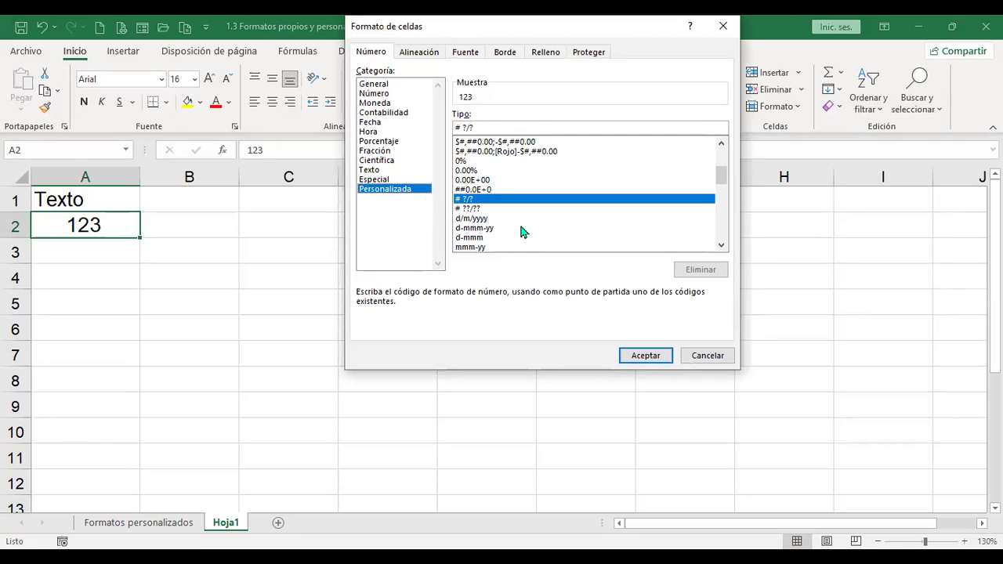
click(645, 356)
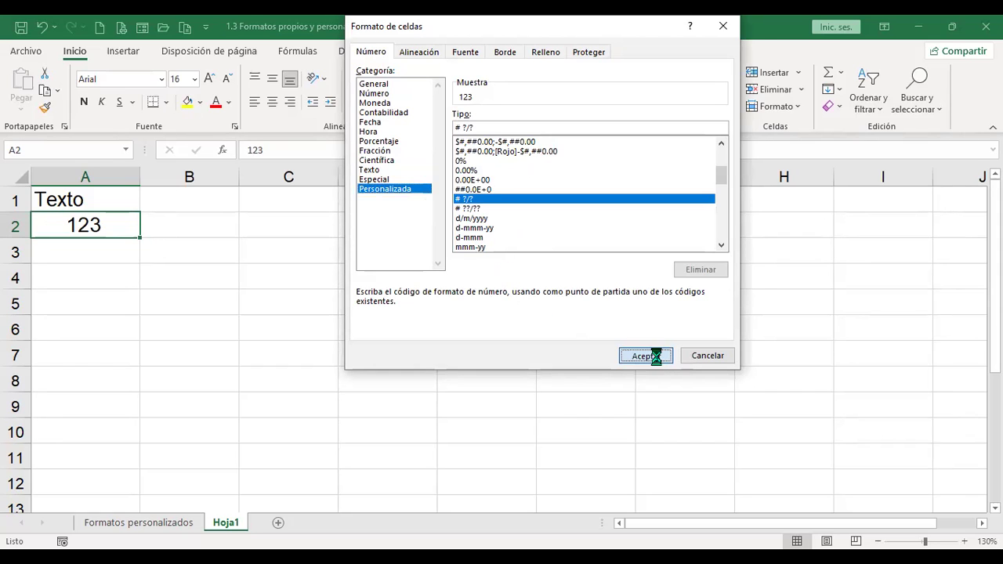
text(12 1/3)
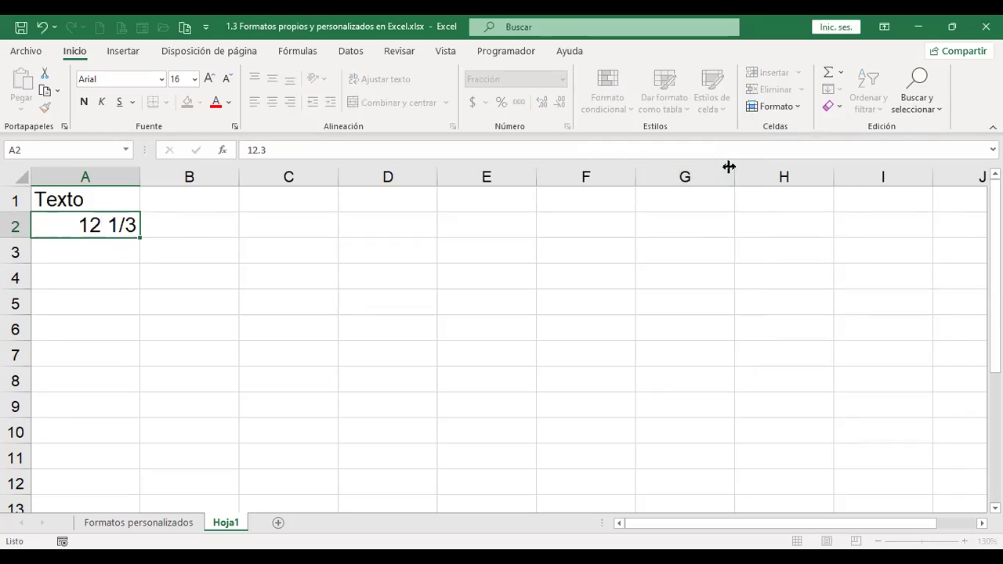
key(Return)
key(Up)
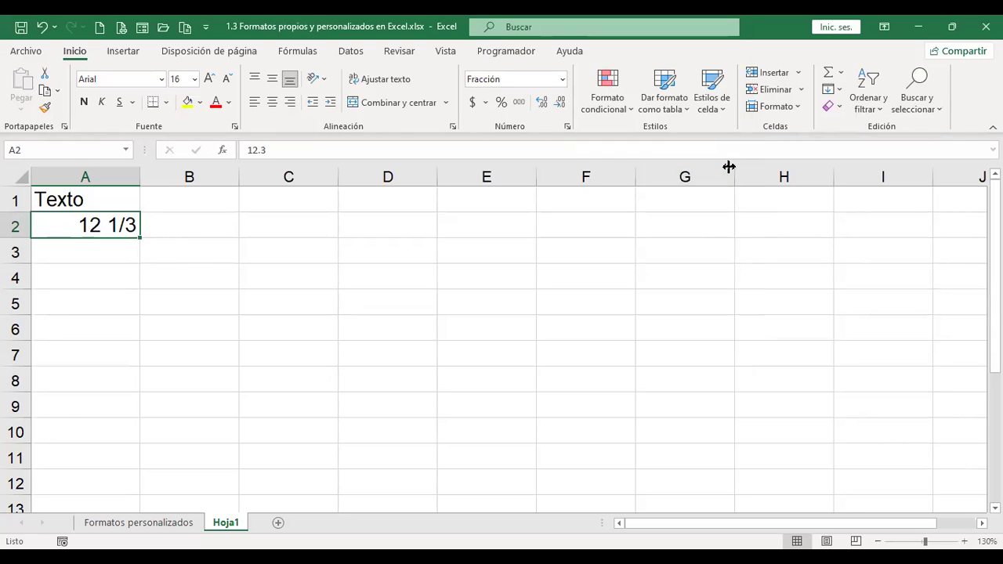
Apply the custom two-digit fraction format # ??/?? to cell A2.
key(ctrl+1)
click(387, 190)
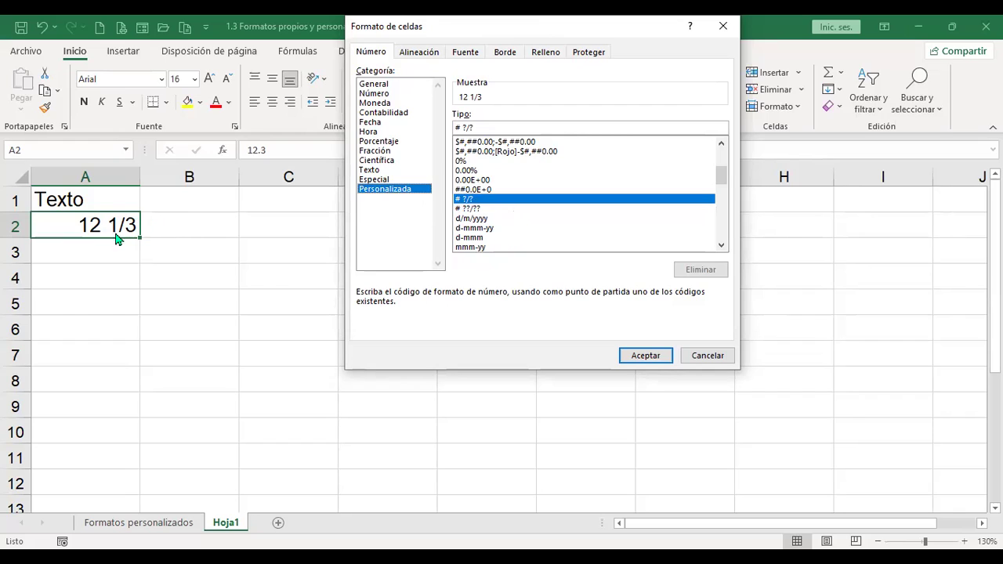
click(476, 209)
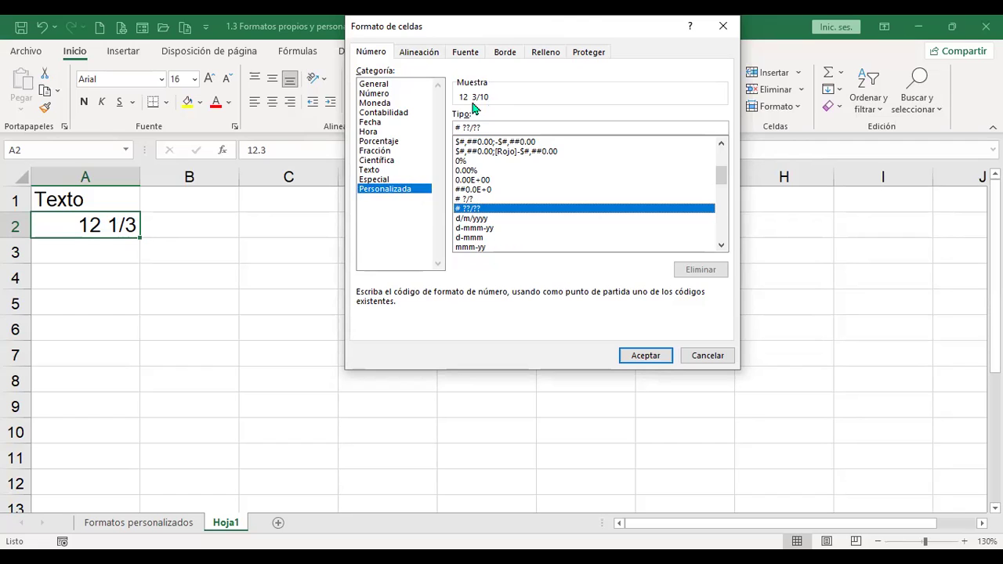
click(647, 355)
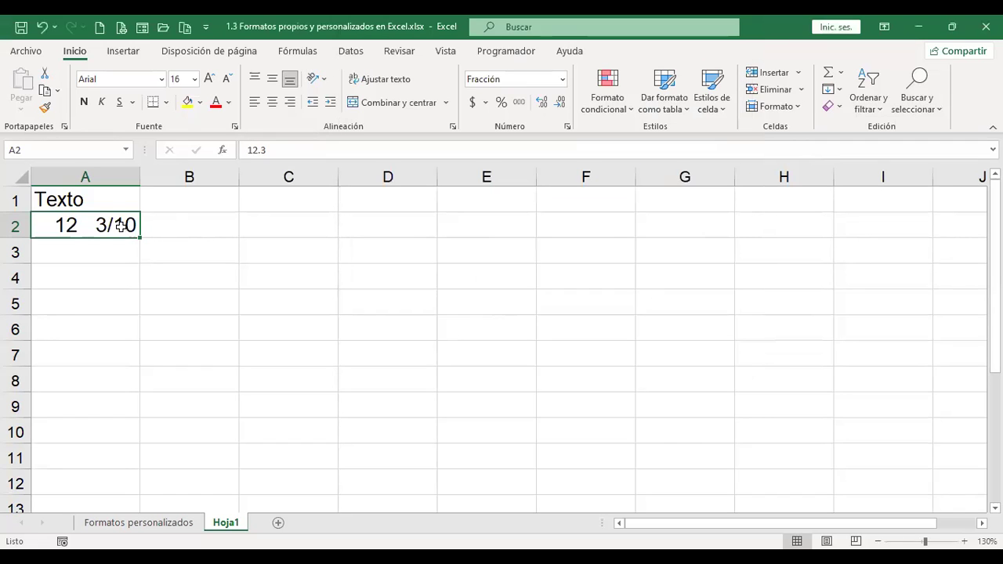
Apply the custom date format d/m/yyyy to cell A2.
key(ctrl+1)
click(383, 189)
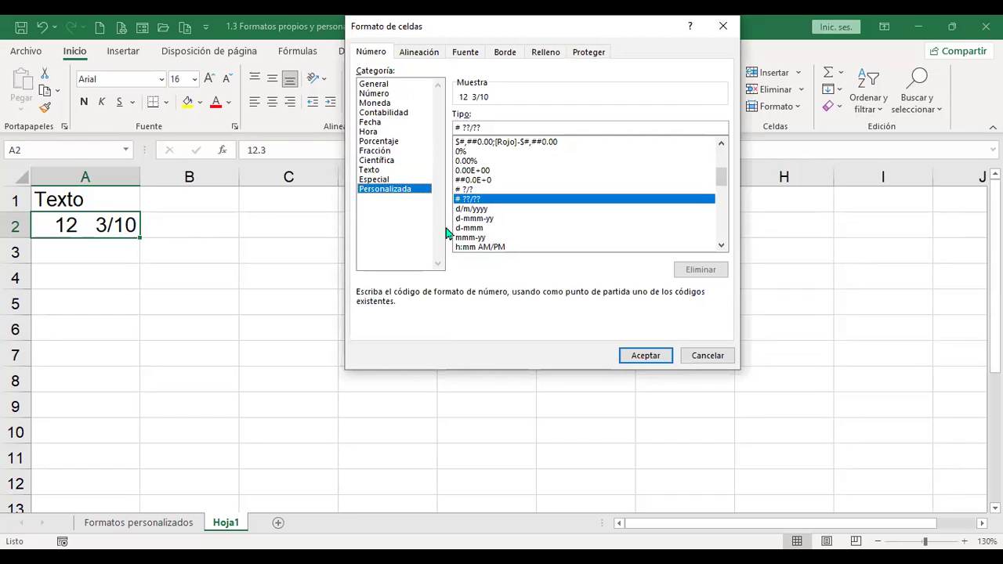
click(485, 209)
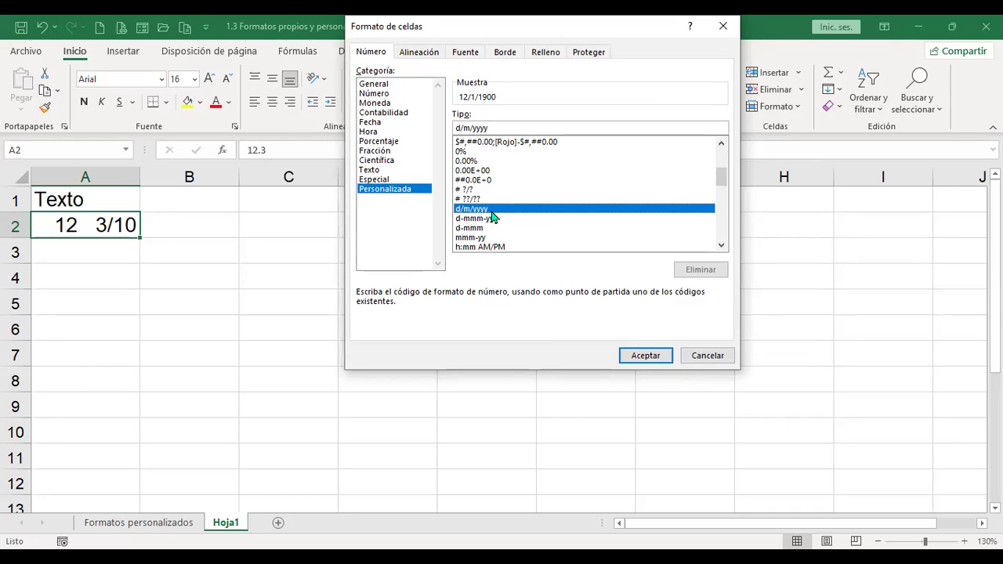
click(656, 357)
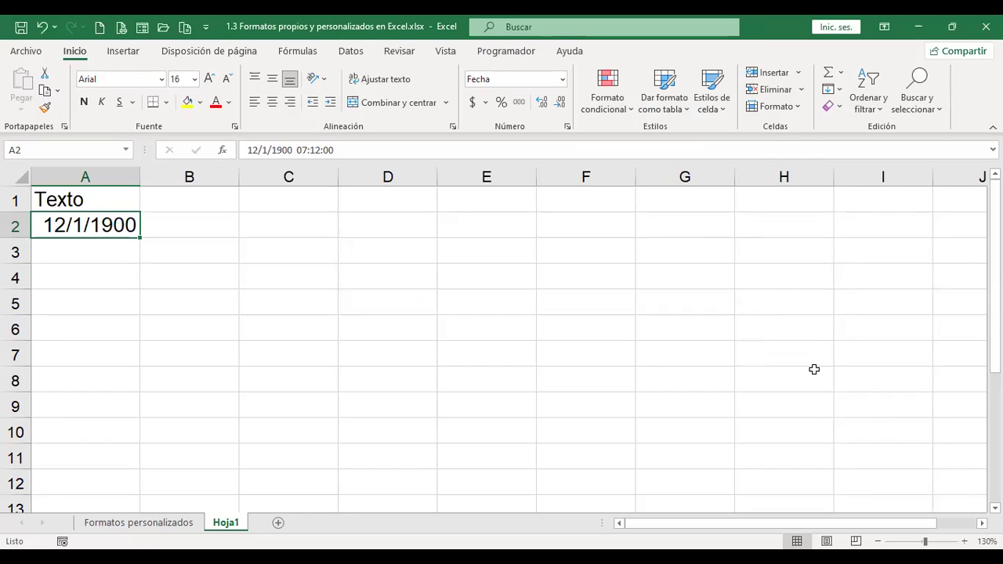
Enter the date 12/10/2022 in cell A2 and leave the cell selected.
text(1)
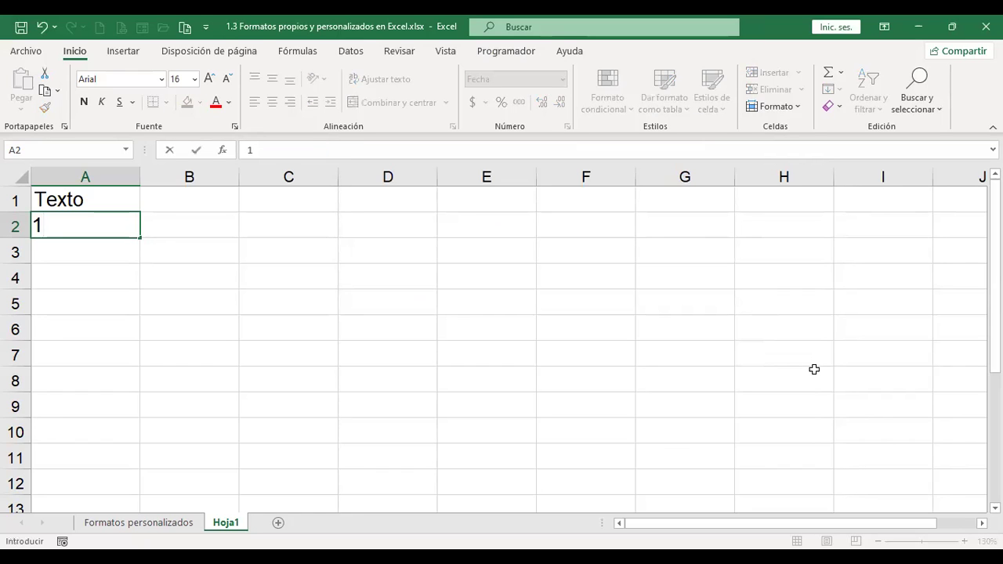
text(2/10/)
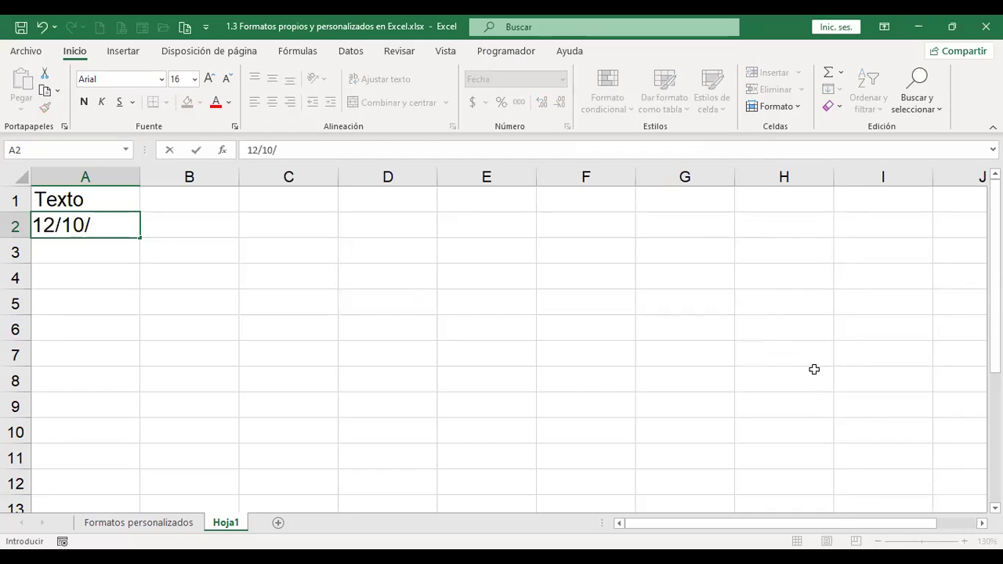
text(202)
key(Return)
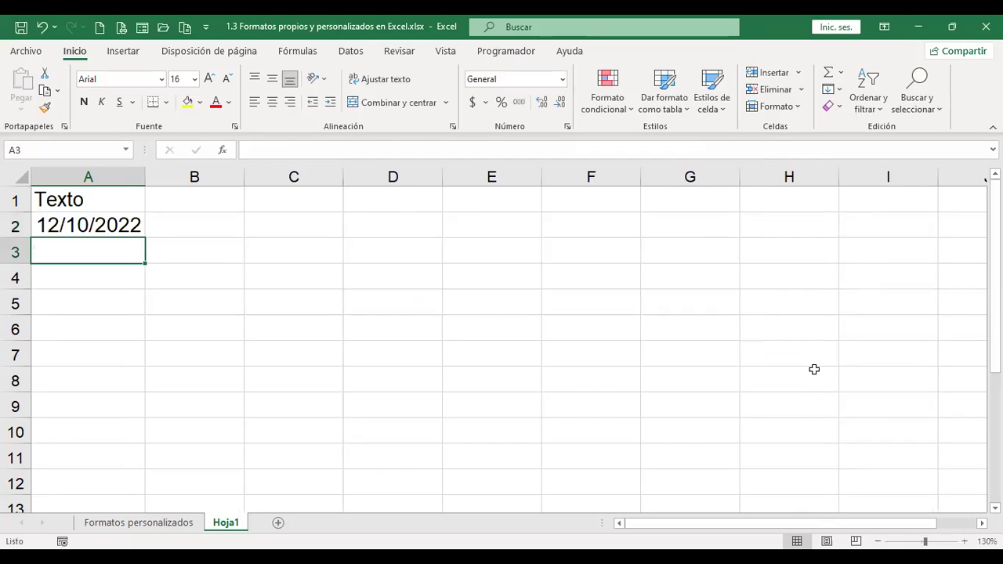
key(Up)
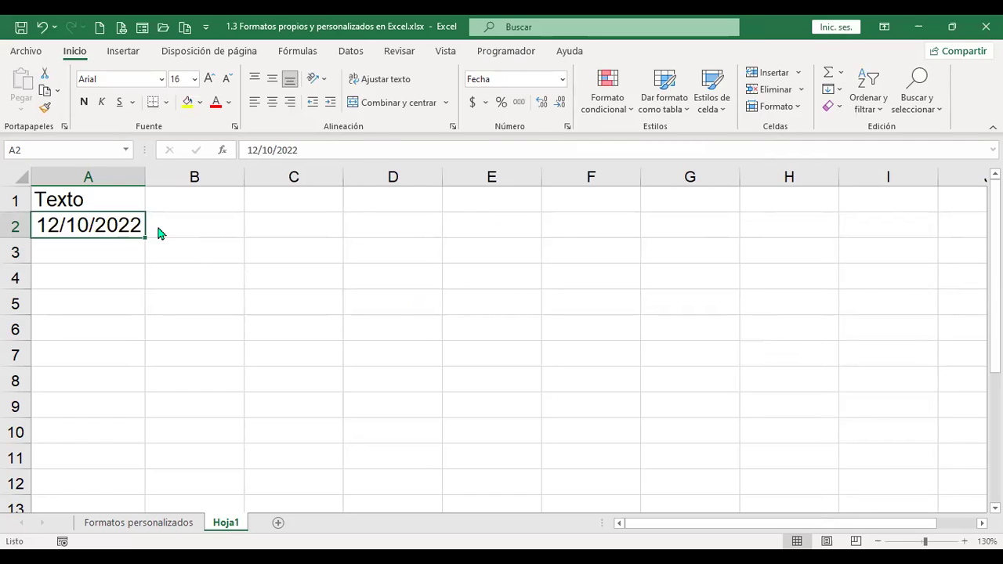
Apply the custom date format d-mmm-yy to cell A2.
key(ctrl+1)
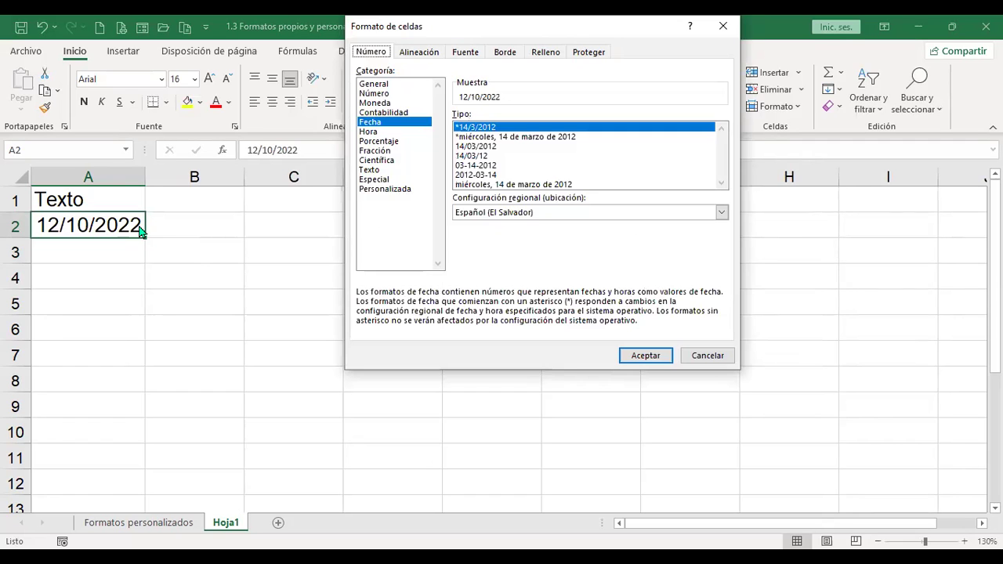
click(396, 190)
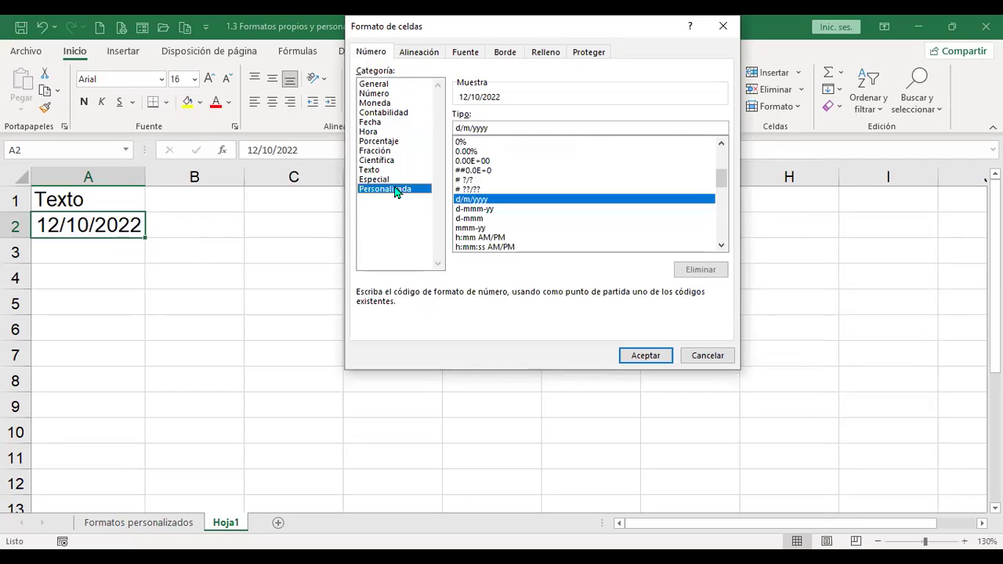
click(476, 209)
click(637, 355)
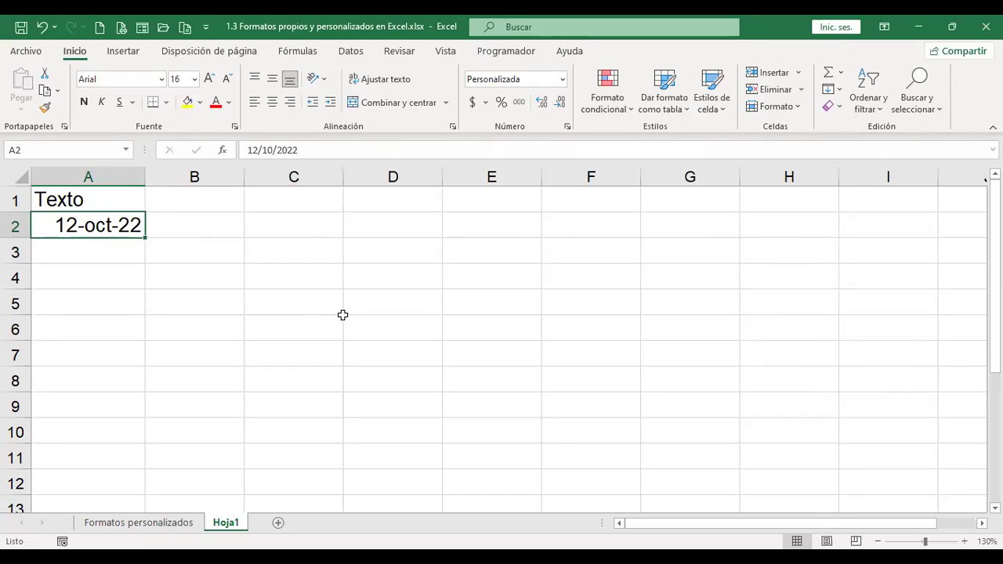
key(ctrl+1)
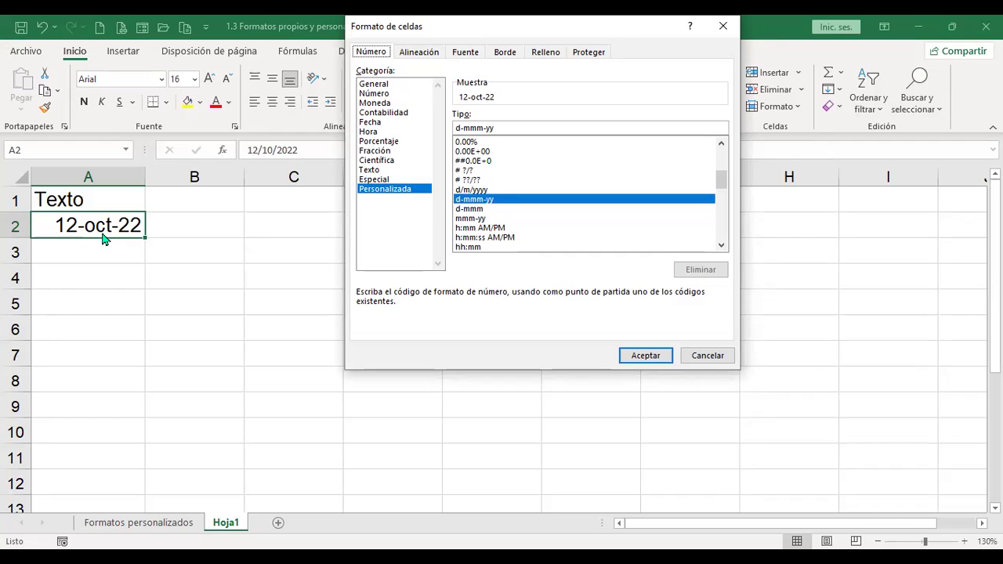
click(477, 210)
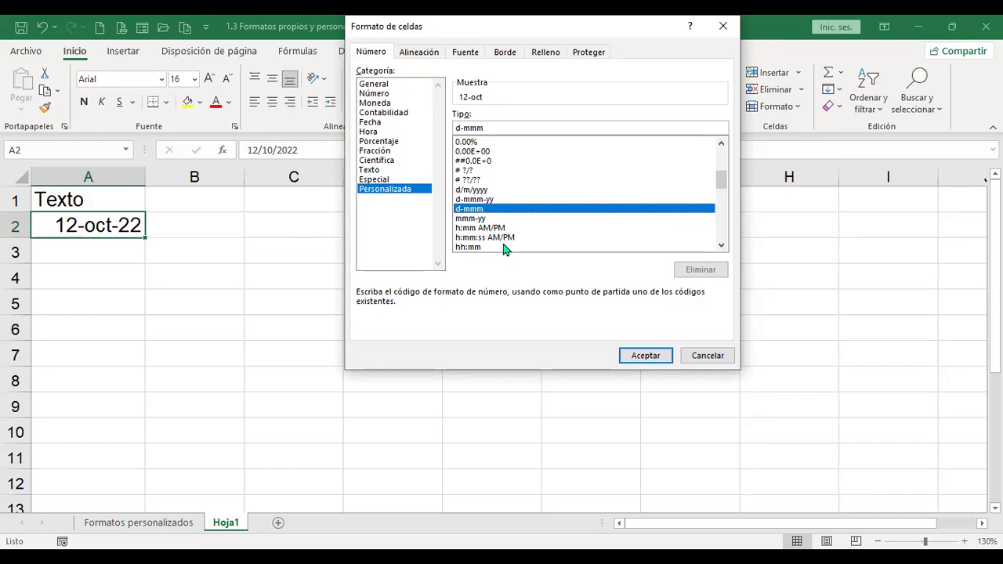
click(492, 200)
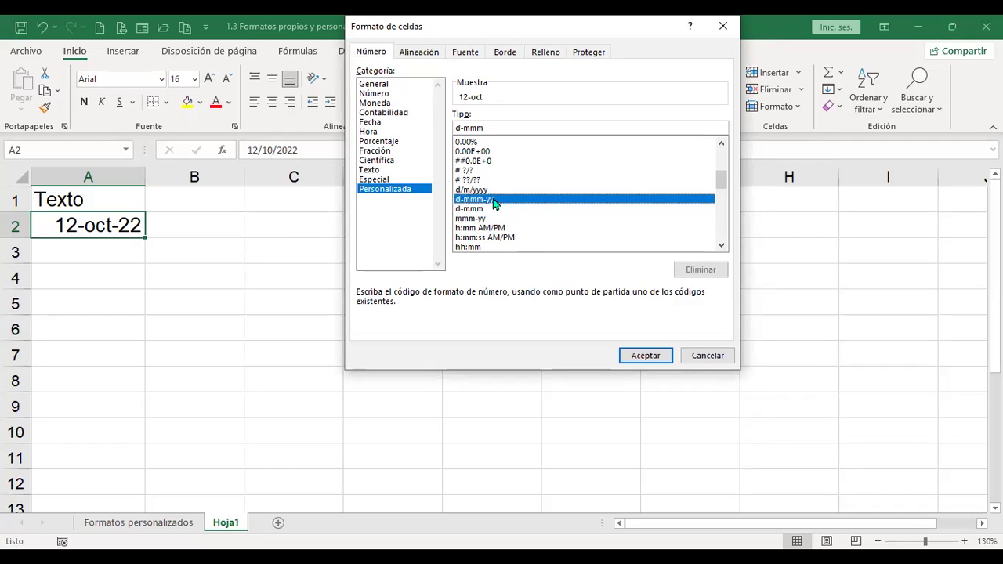
click(646, 355)
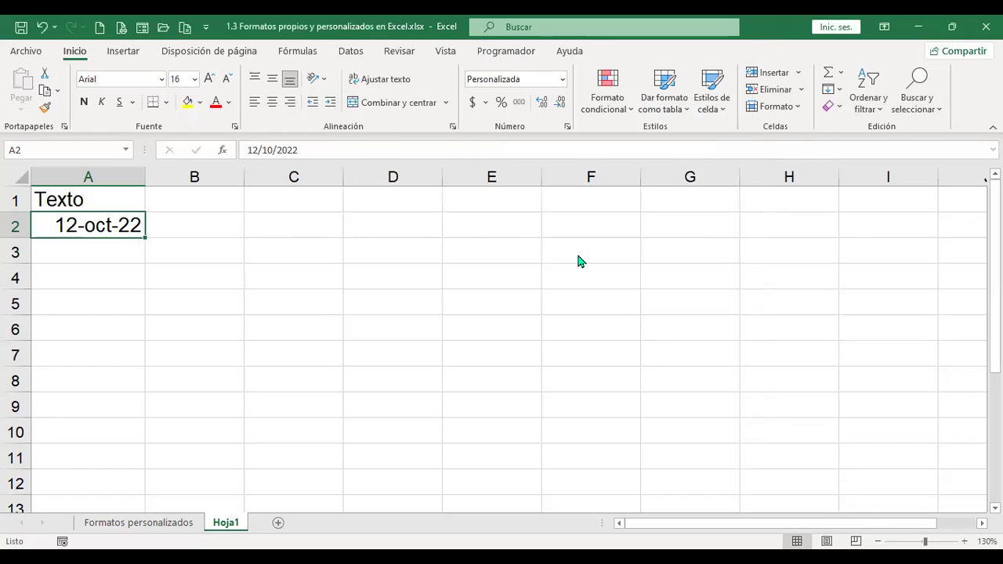
Apply the custom date format d-mmm to cell A2 and enter the date 7/7 in it.
key(ctrl+1)
click(470, 209)
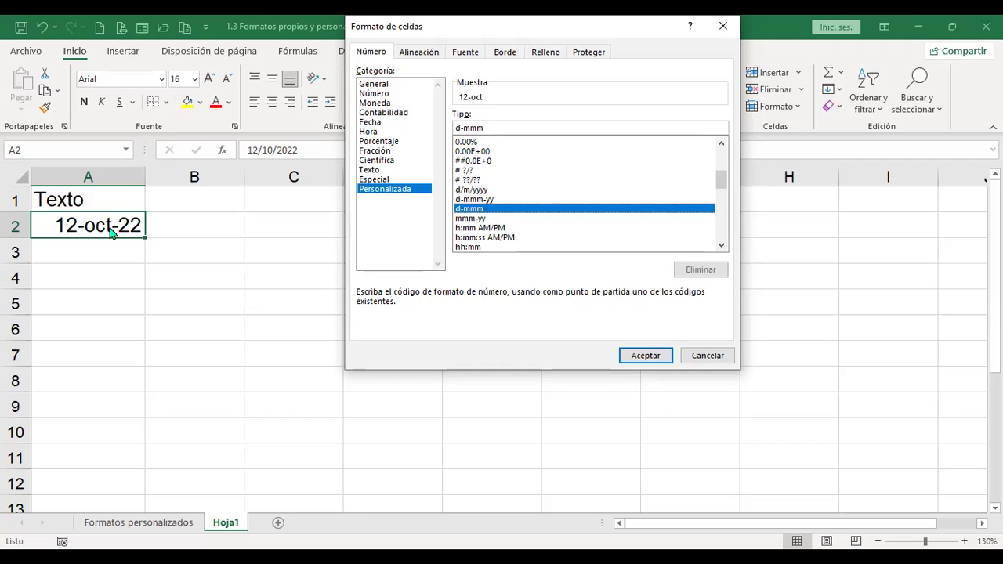
click(646, 356)
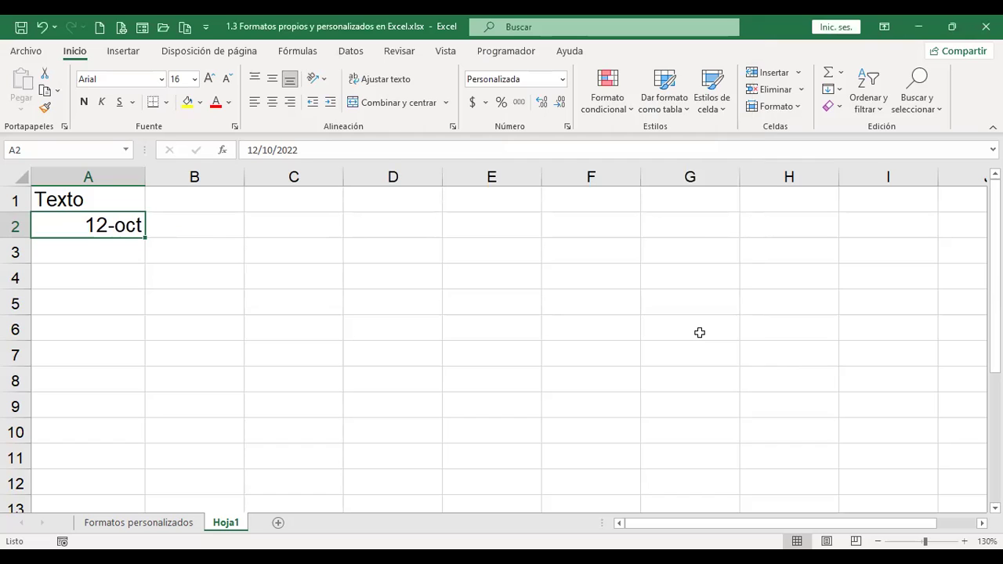
text(7/7)
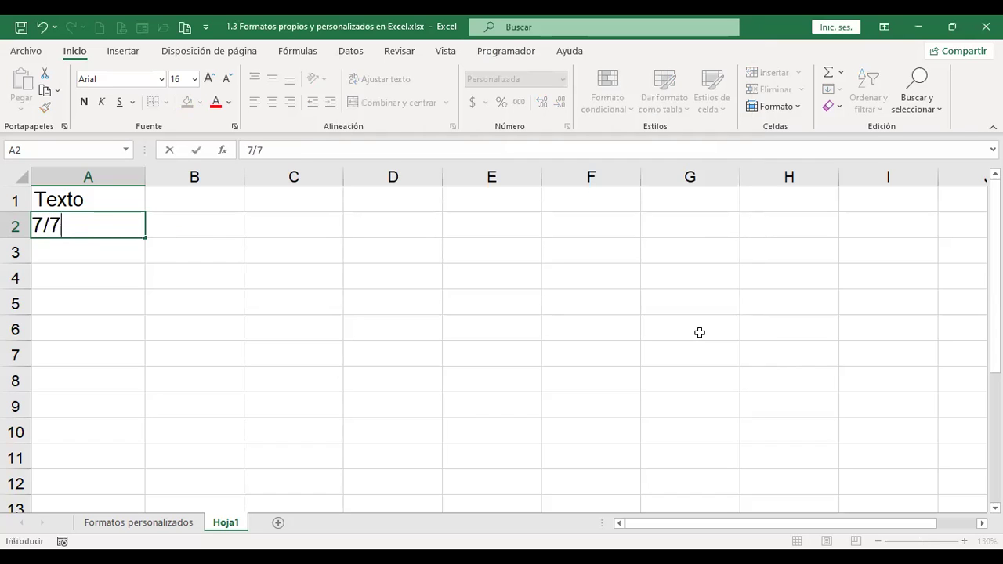
key(Return)
key(Up)
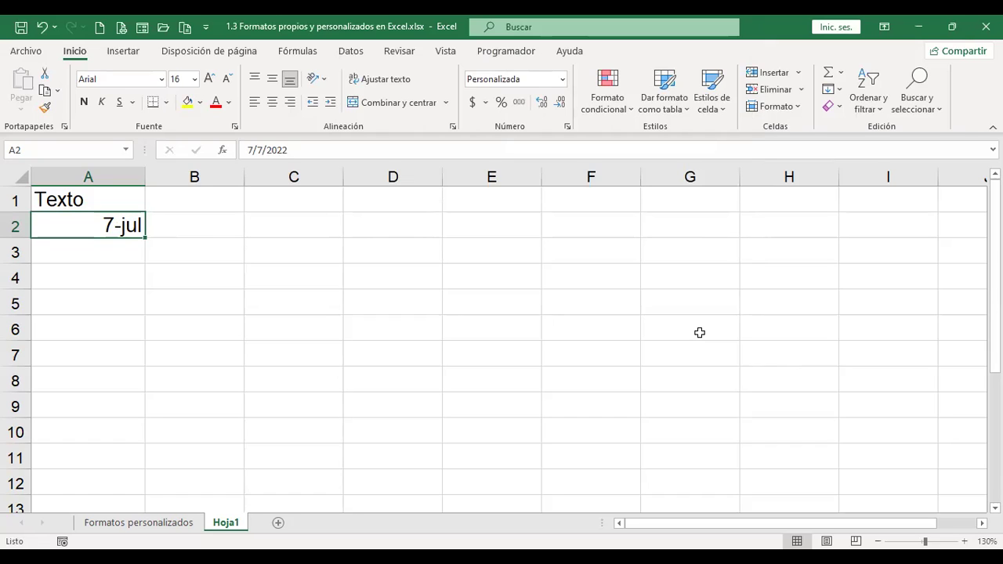
Apply the custom month-year format mmm-yy to cell A2.
key(ctrl+1)
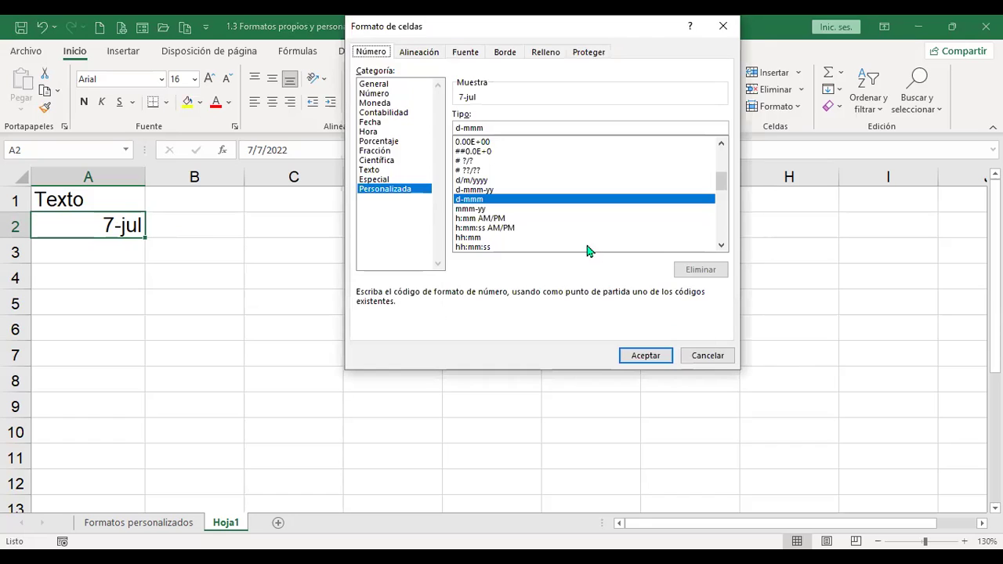
click(471, 209)
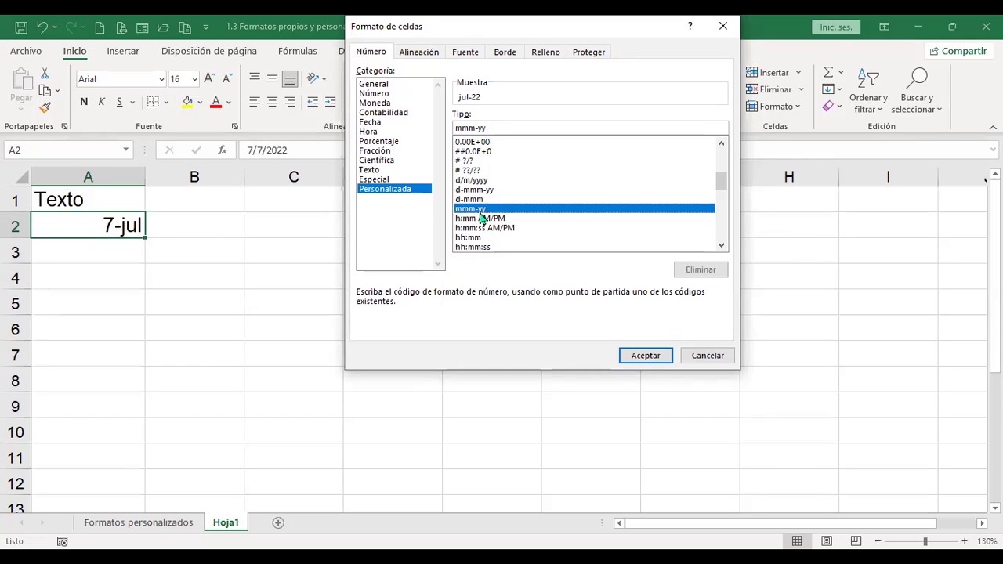
click(647, 356)
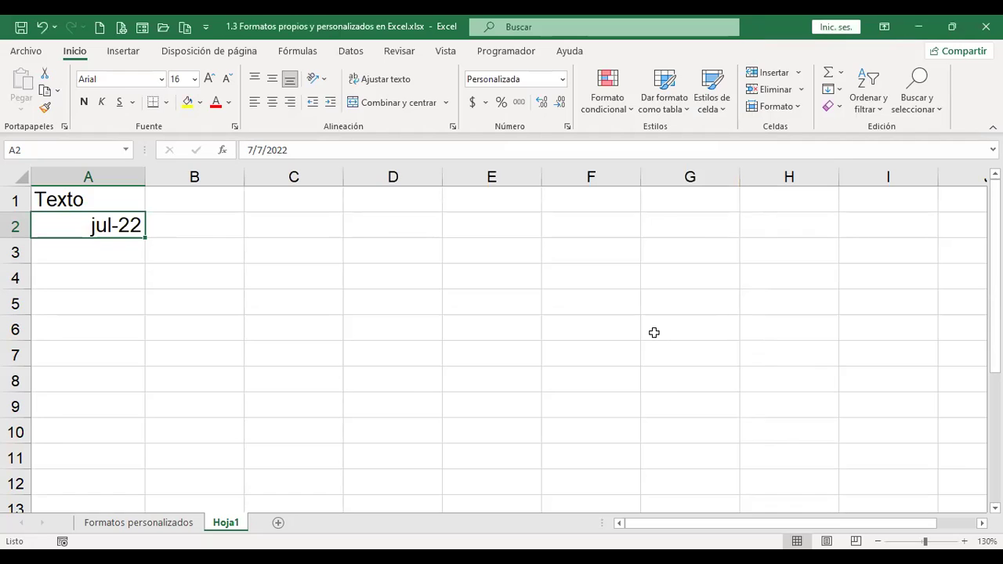
Enter the month and year 10/22 in cell A2 and replace it with 12/22, keeping the cell selected.
text(10/22)
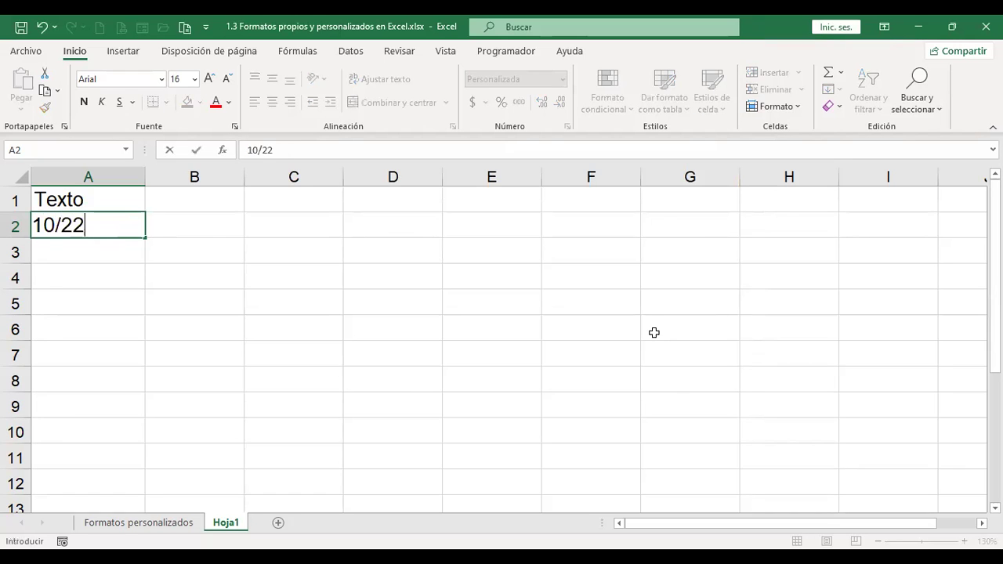
key(Return)
key(Up)
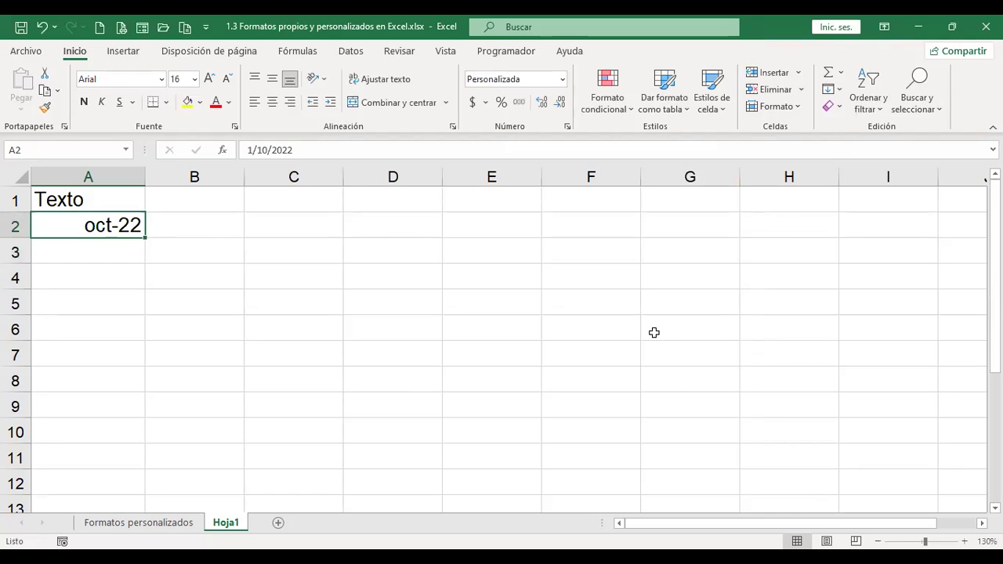
text(12/22)
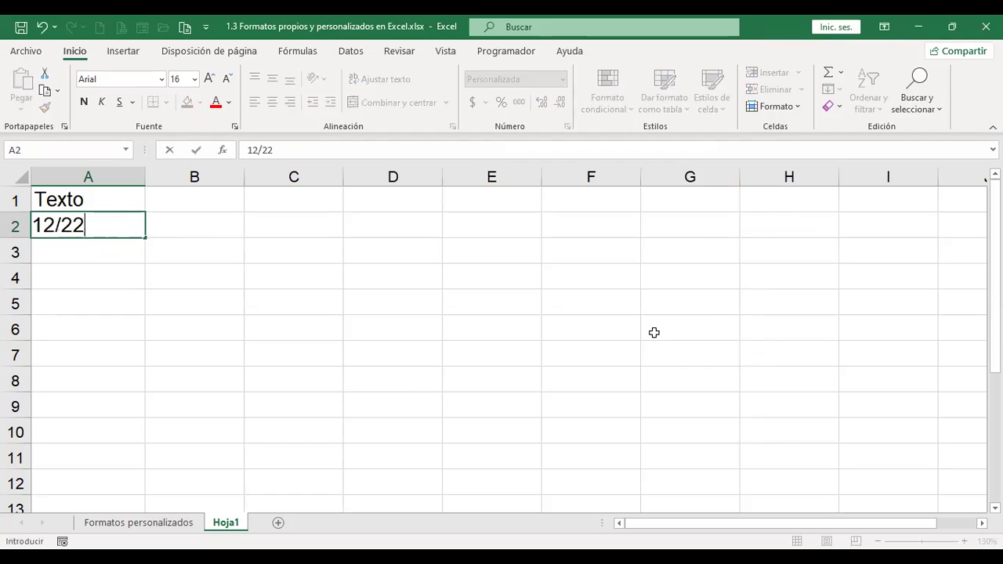
key(Return)
key(Up)
Apply the custom time format h:mm AM/PM to cell A2 and enter the time 19:56 in it.
key(ctrl+1)
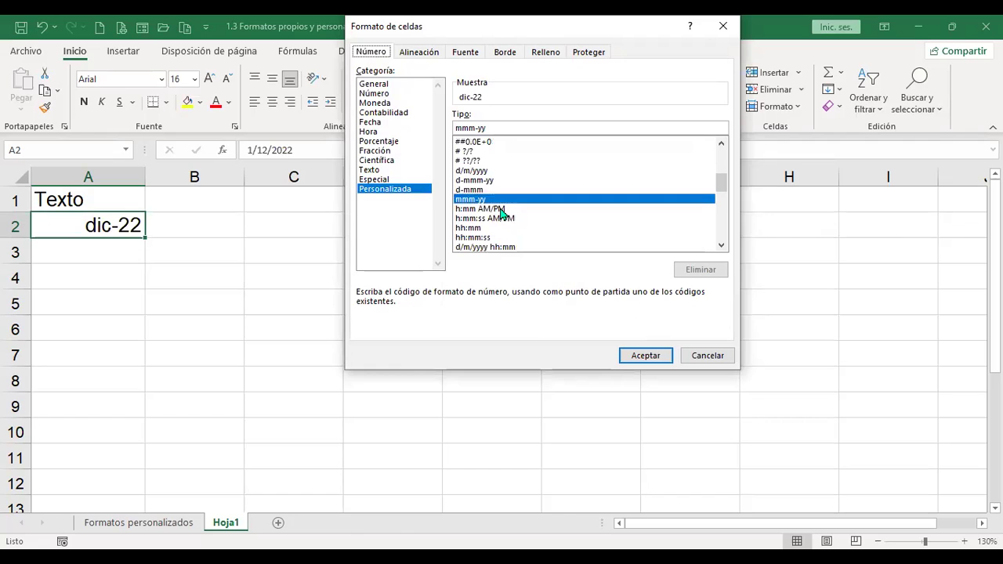
click(502, 209)
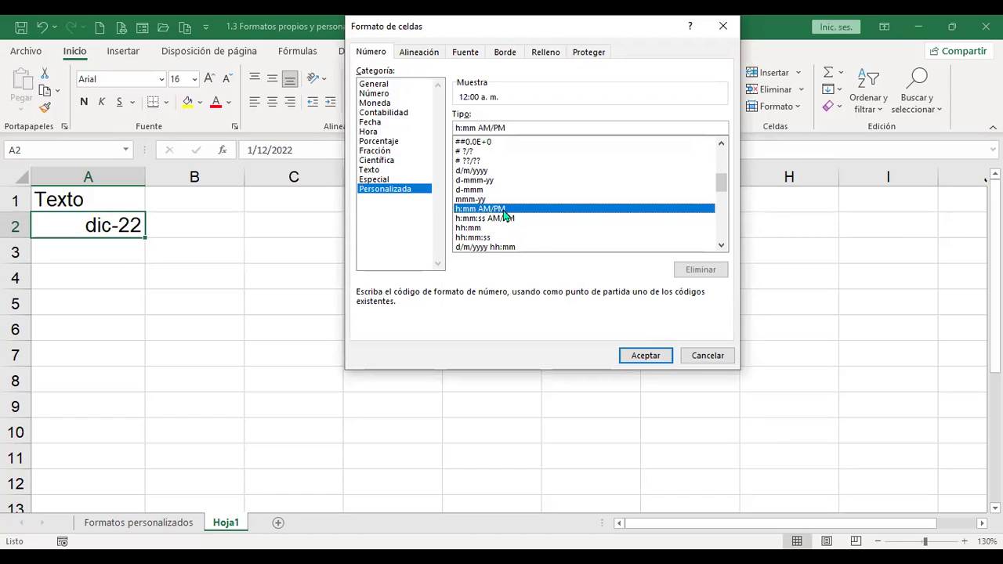
click(646, 357)
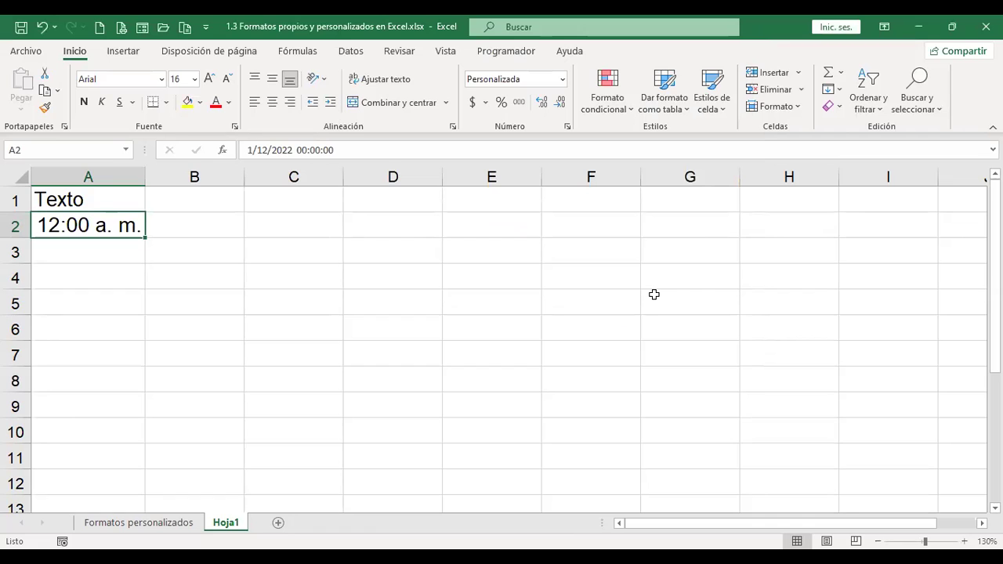
text(19:56)
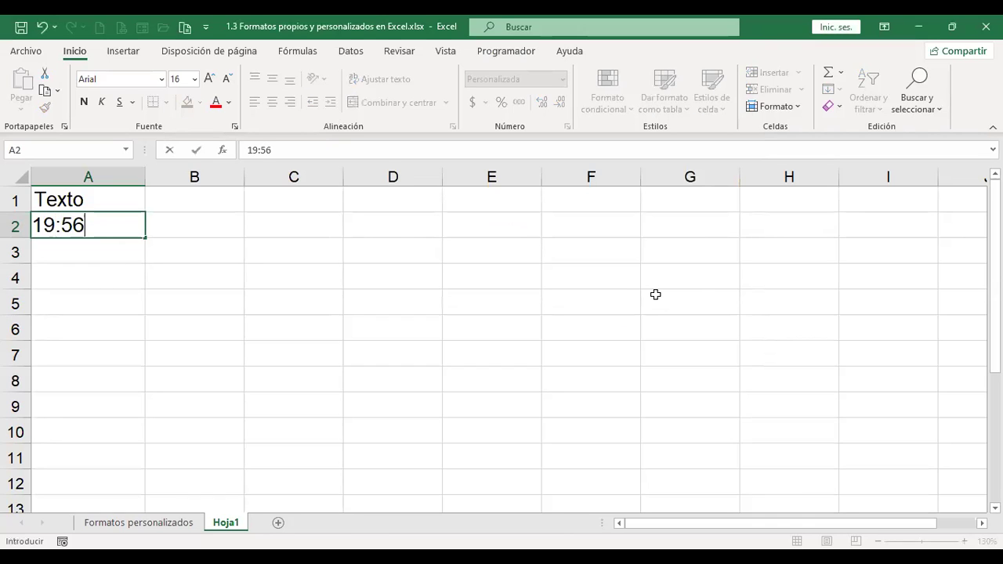
key(Return)
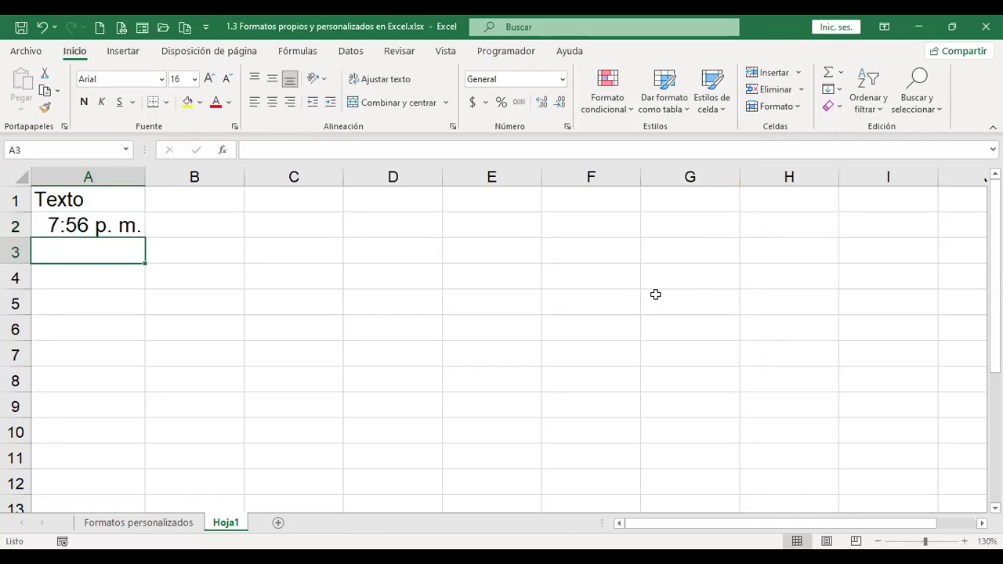
key(Up)
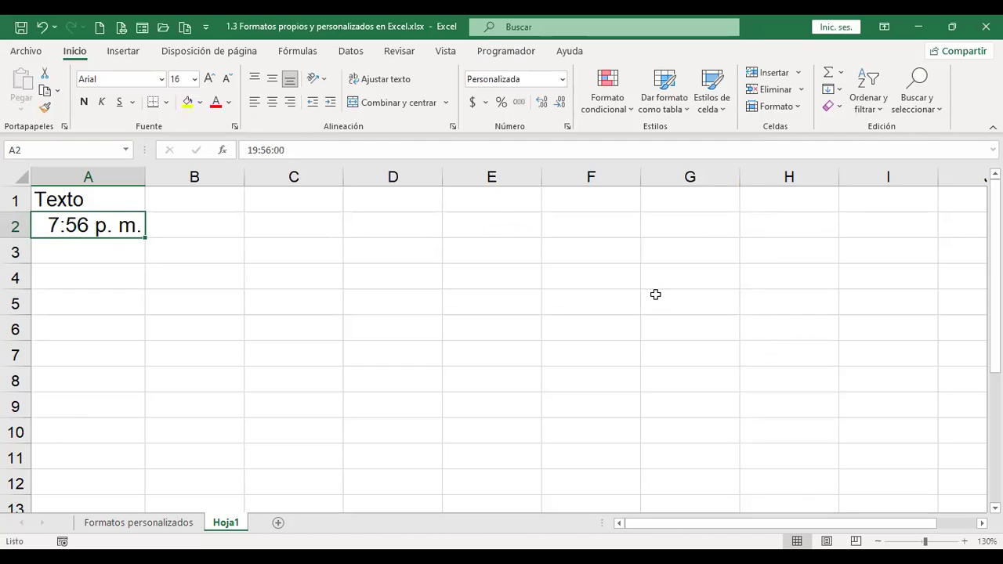
Apply the custom time format h:mm:ss AM/PM to cell A2.
key(ctrl+1)
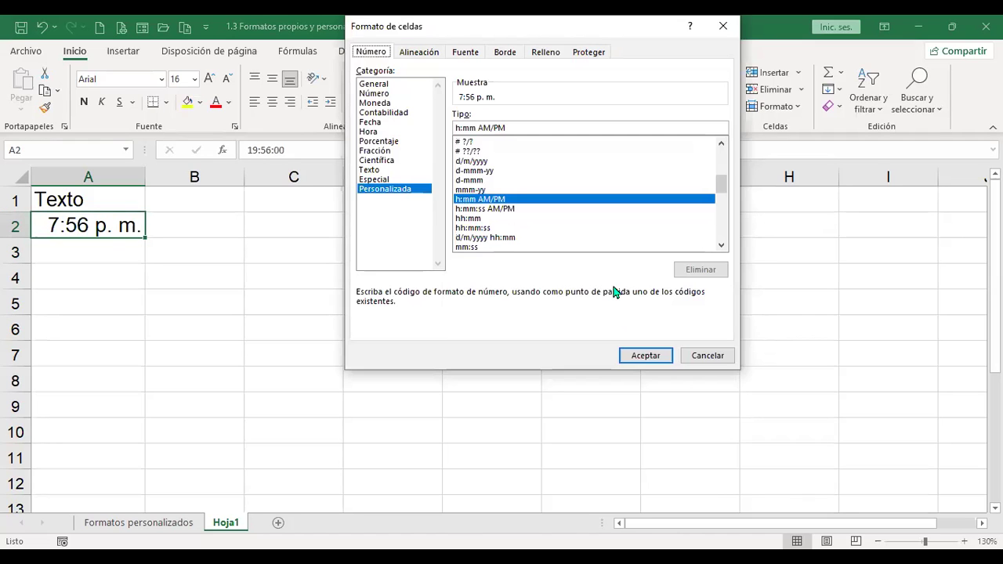
click(507, 209)
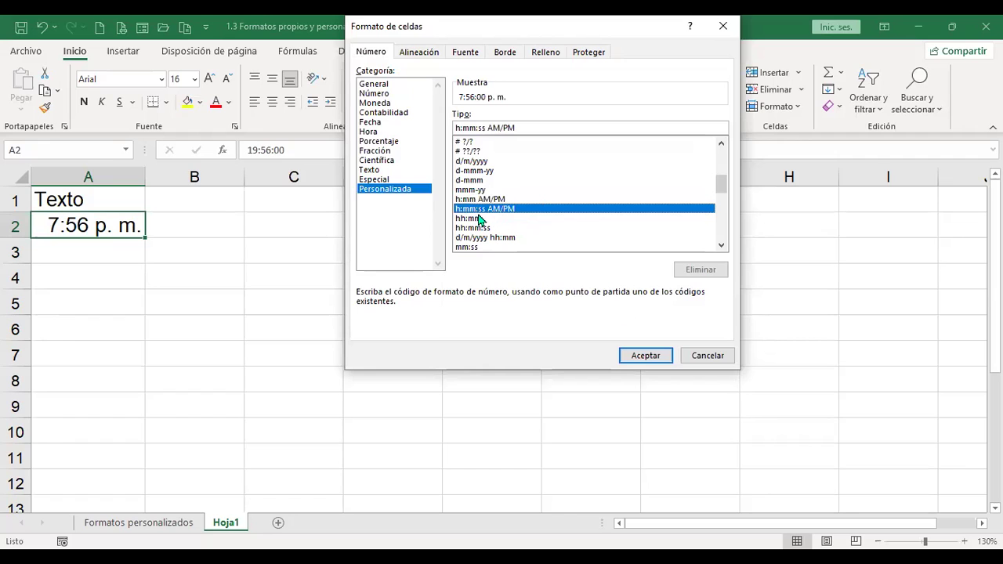
click(646, 356)
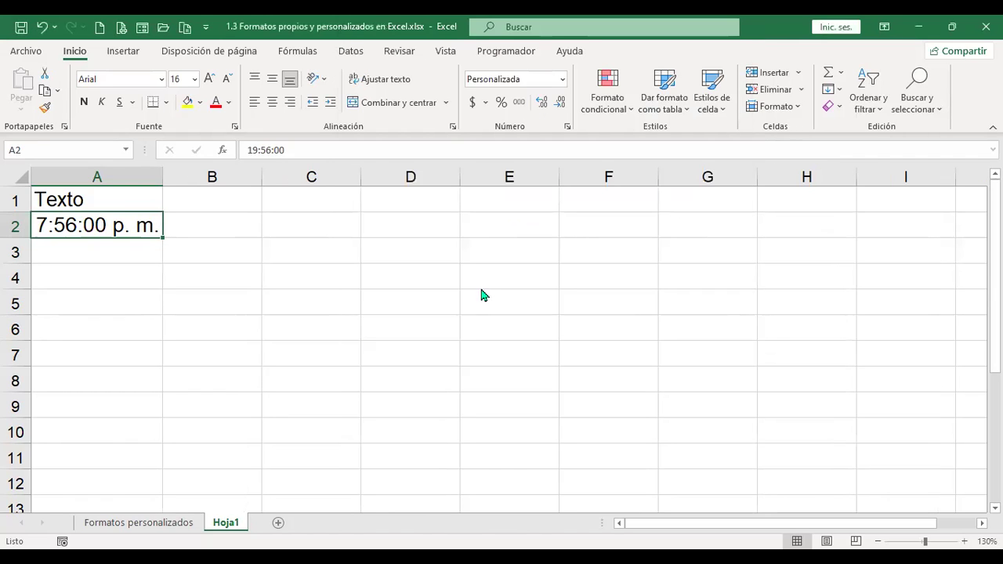
Apply the custom 24-hour time format hh:mm to cell A2.
key(ctrl+1)
click(474, 208)
click(647, 357)
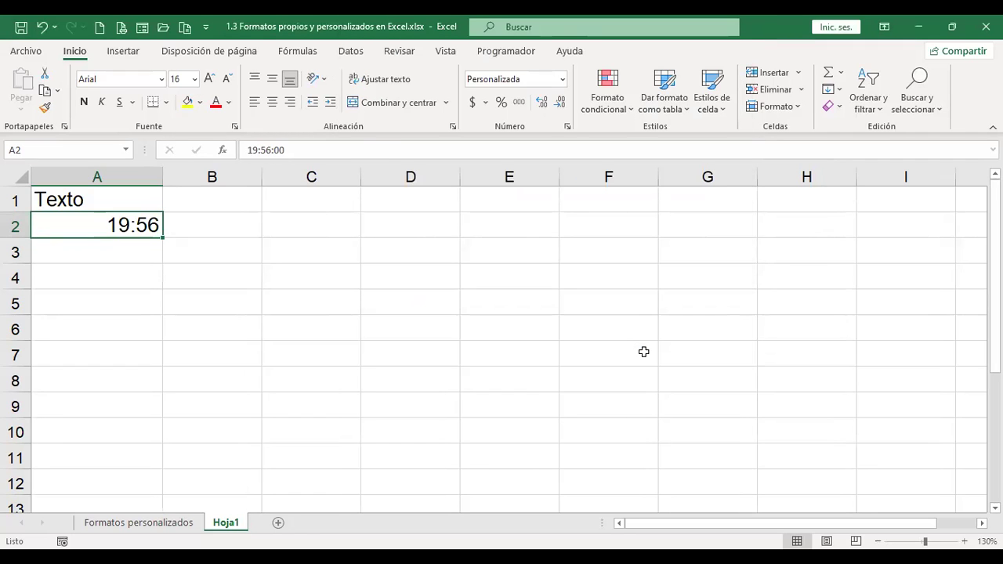
Apply the custom 24-hour time format with seconds, hh:mm:ss, to cell A2.
key(ctrl+1)
click(501, 209)
click(649, 356)
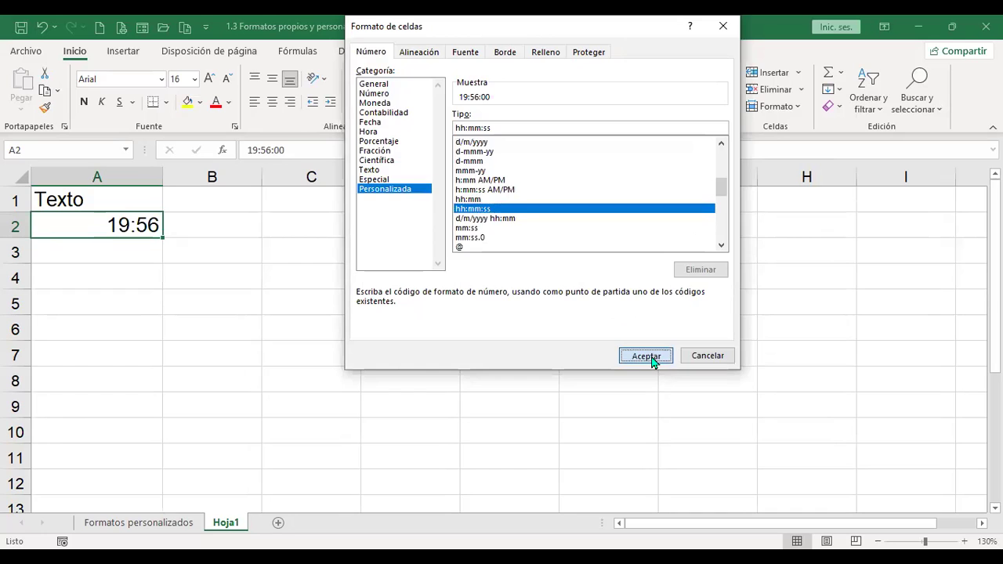
Apply the custom date and time format d/m/yyyy hh:mm to cell A2.
key(ctrl+1)
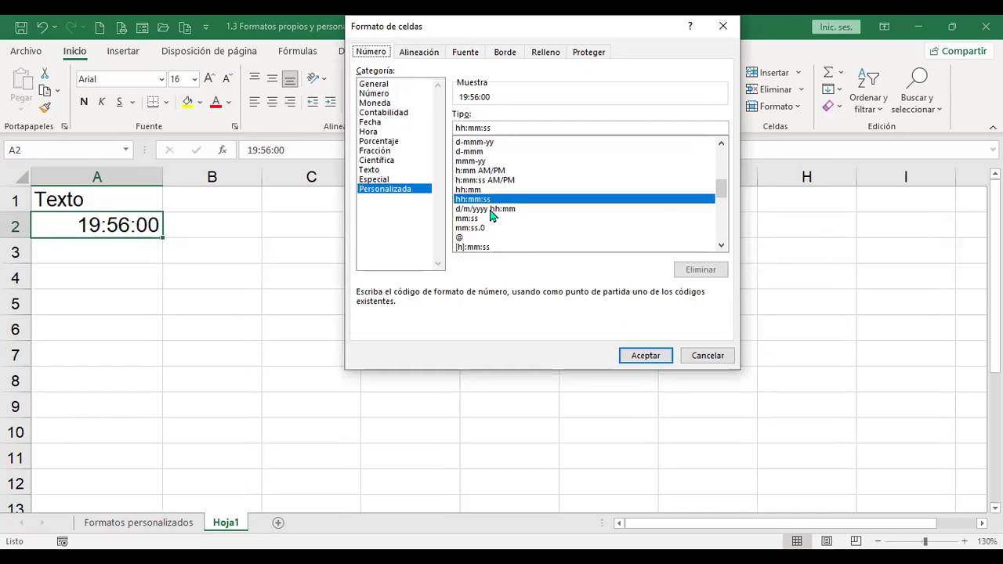
click(492, 210)
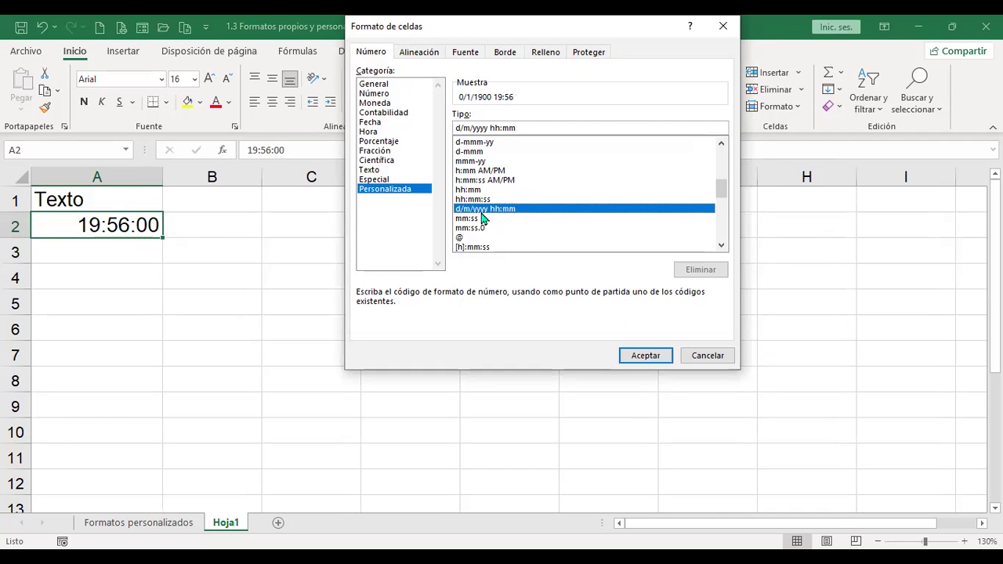
click(639, 358)
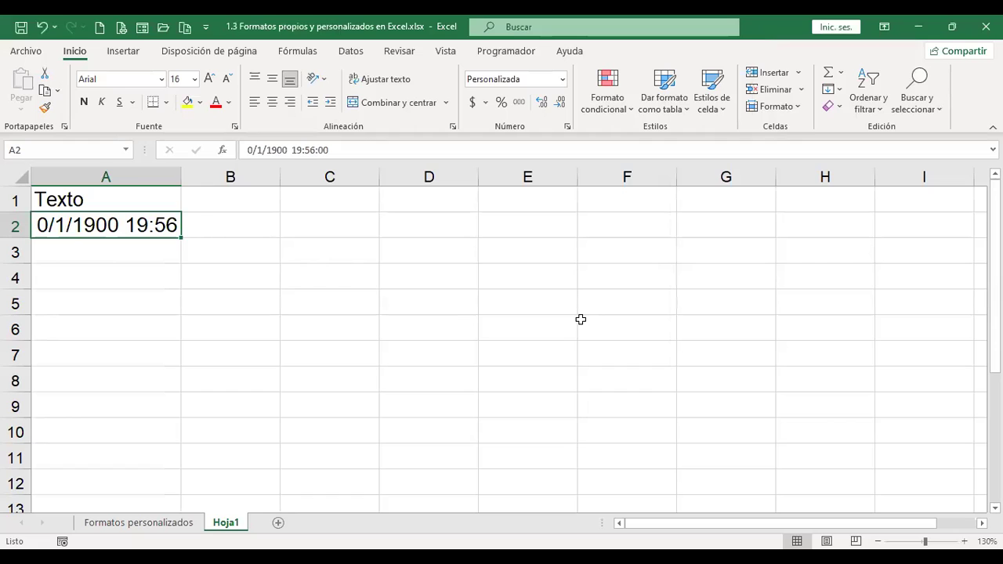
Enter the date 7/7/22 in cell A2 and replace it with the date and time 7/7/22 19:57, keeping the cell selected.
text(7/7/22)
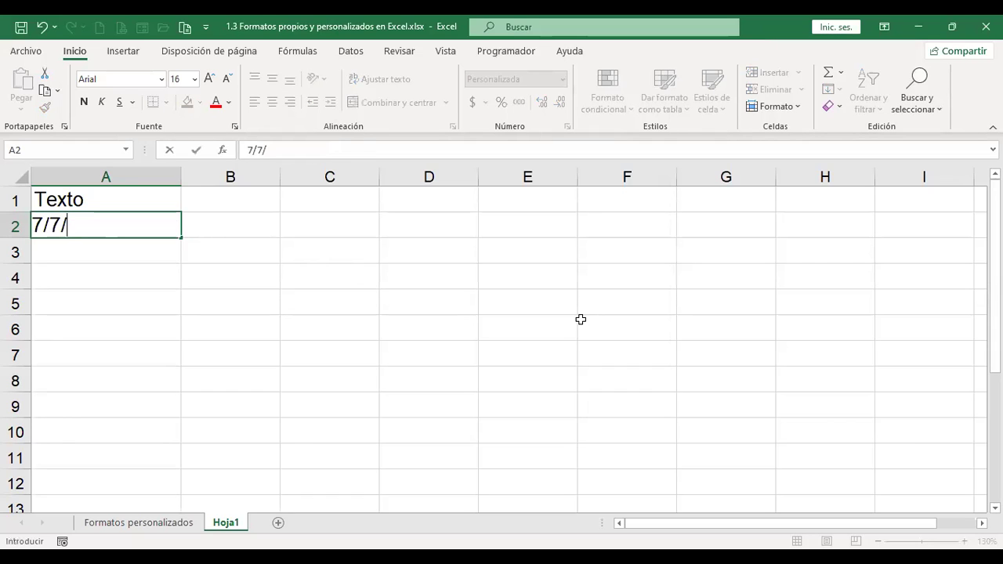
key(Return)
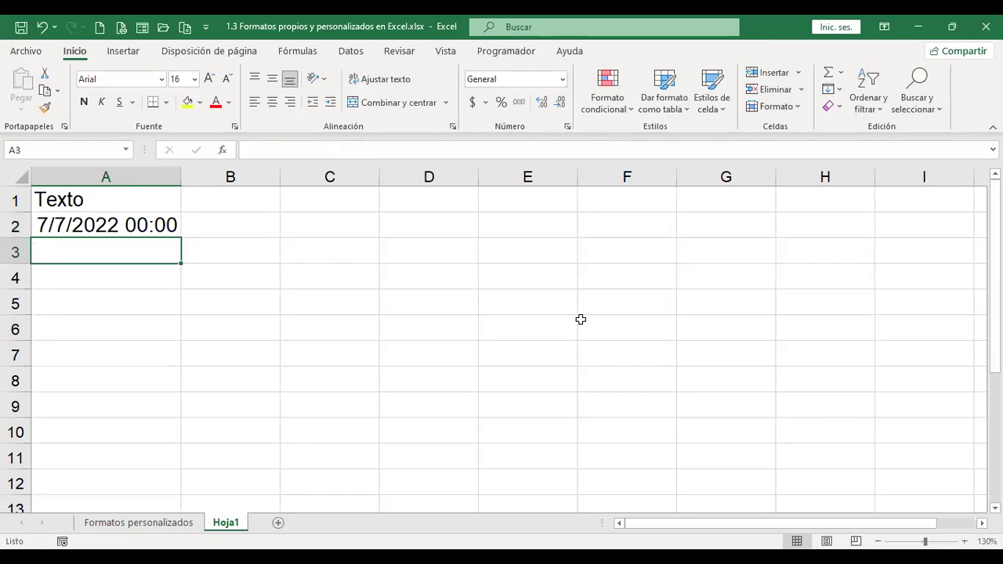
key(Up)
text(7/)
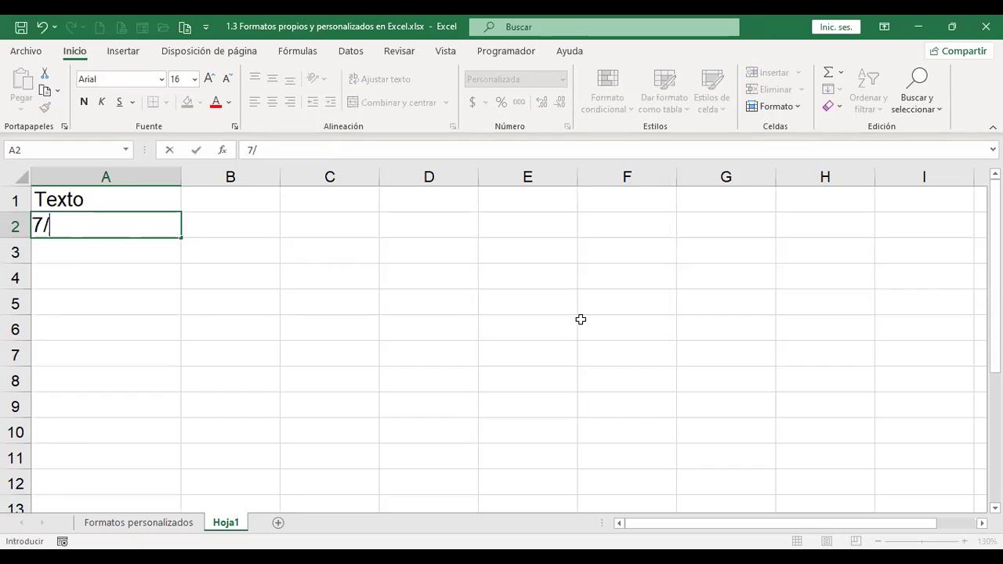
text(7/2022 19:)
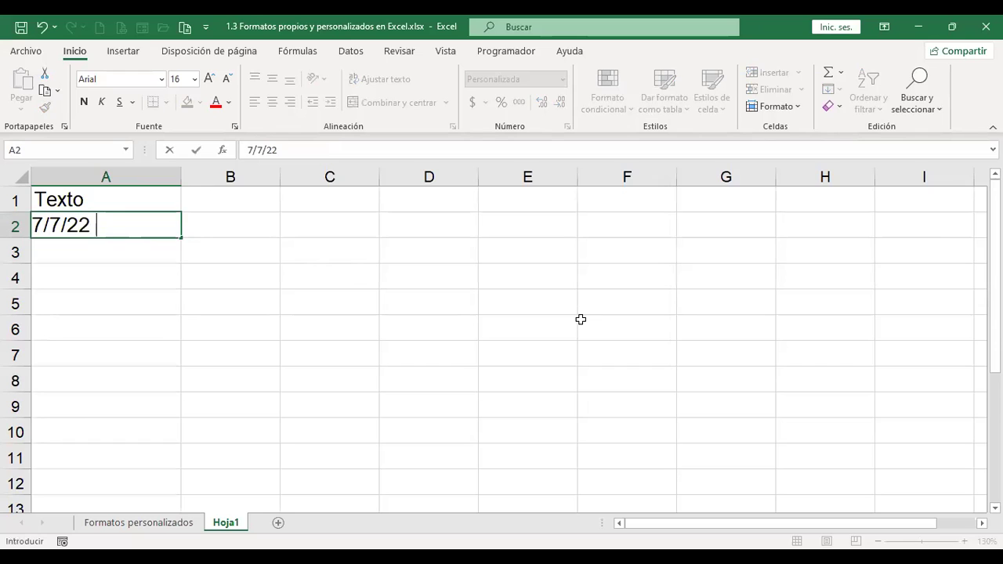
text(57)
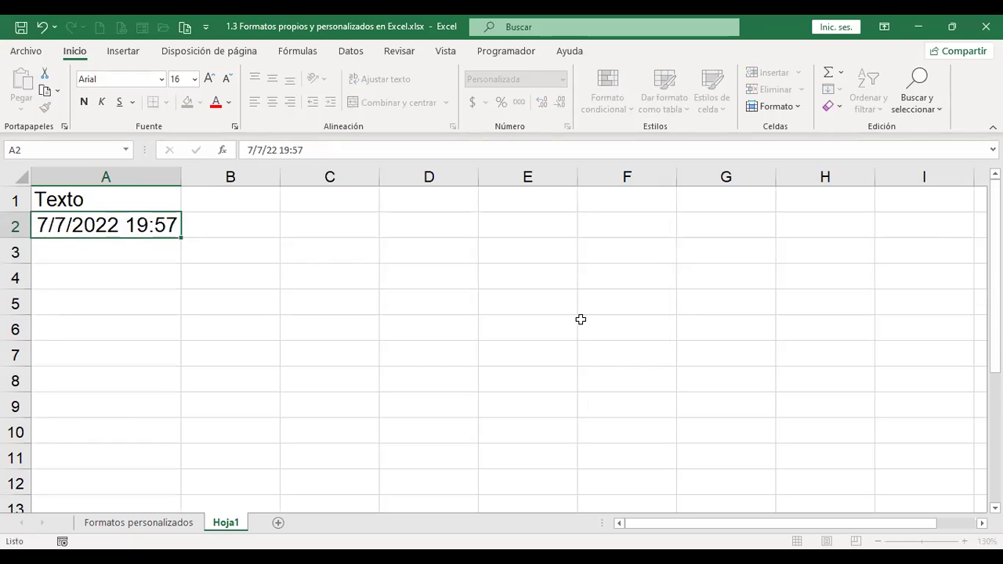
key(Return)
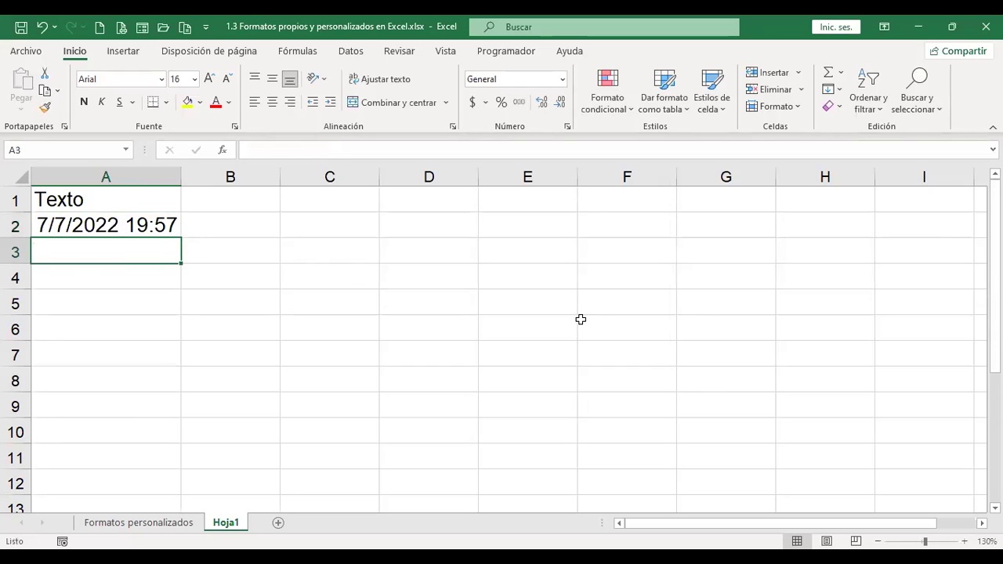
key(Up)
Apply the custom minutes-and-seconds format mm:ss to cell A2.
key(ctrl+1)
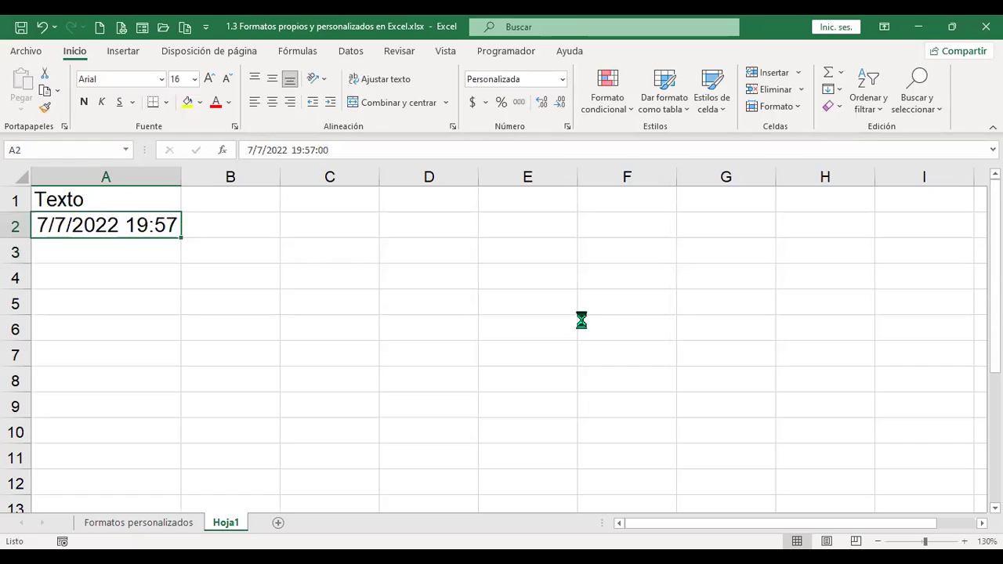
click(479, 209)
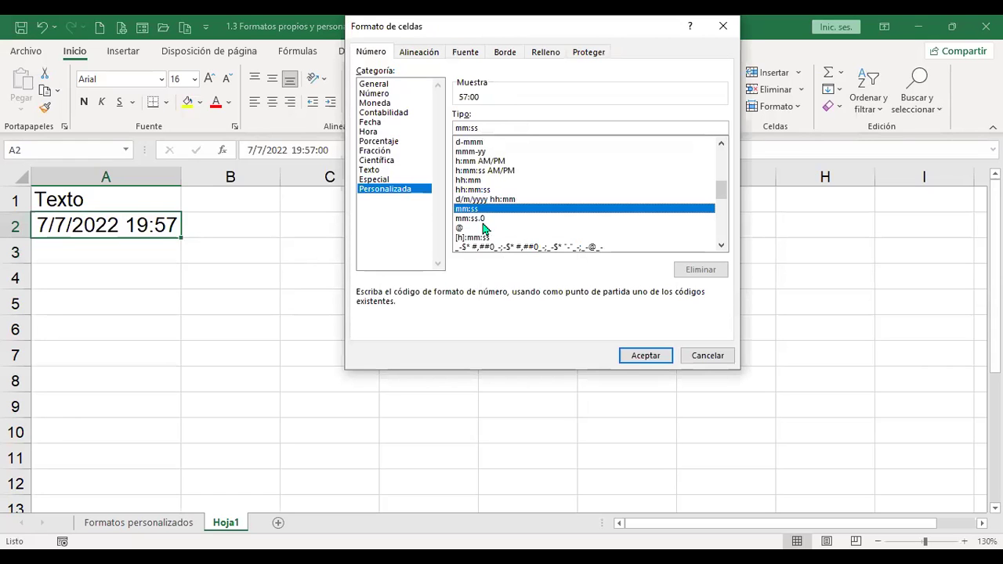
click(646, 356)
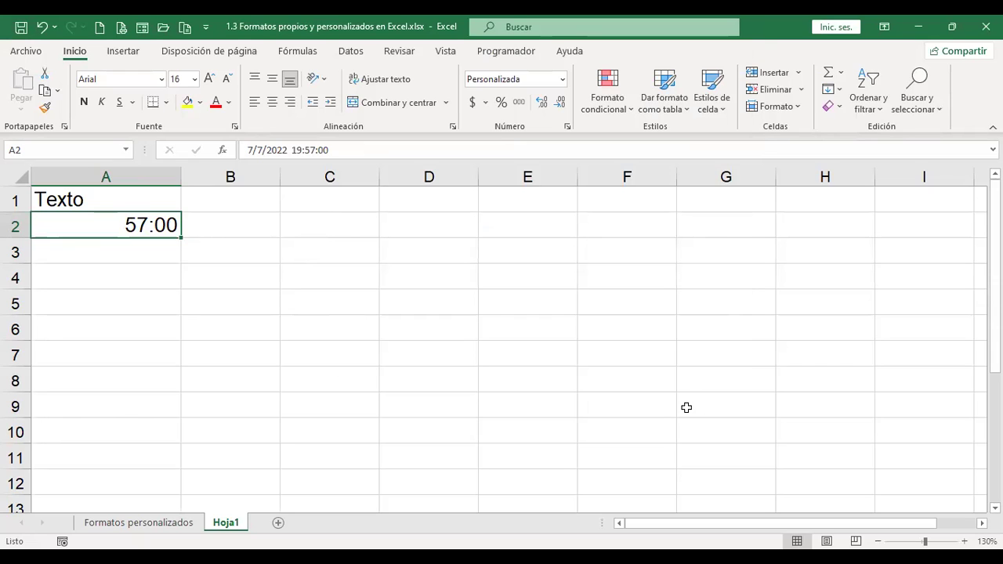
Apply the custom format mm:ss.0, with tenths of a second, to cell A2.
key(ctrl+1)
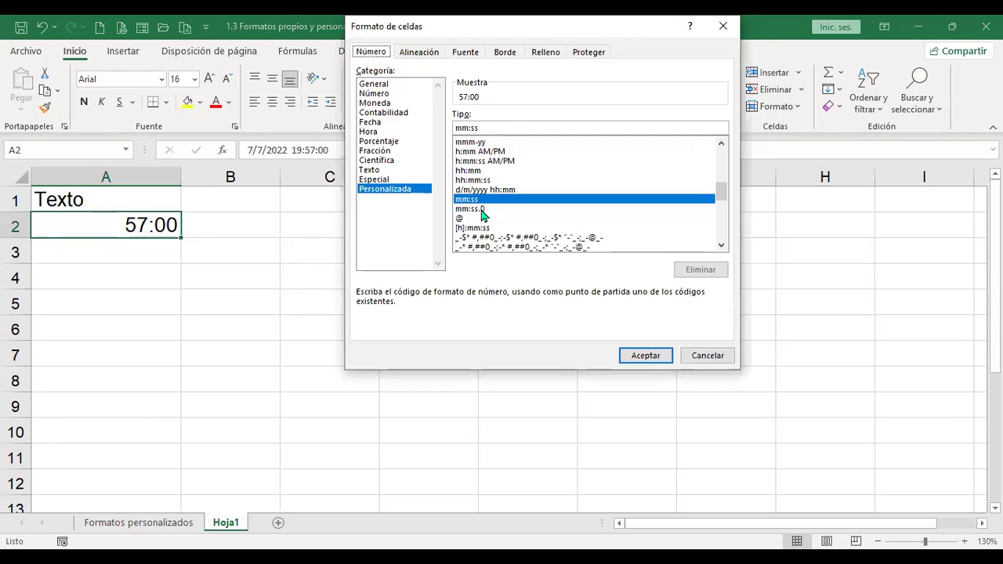
click(479, 209)
click(638, 354)
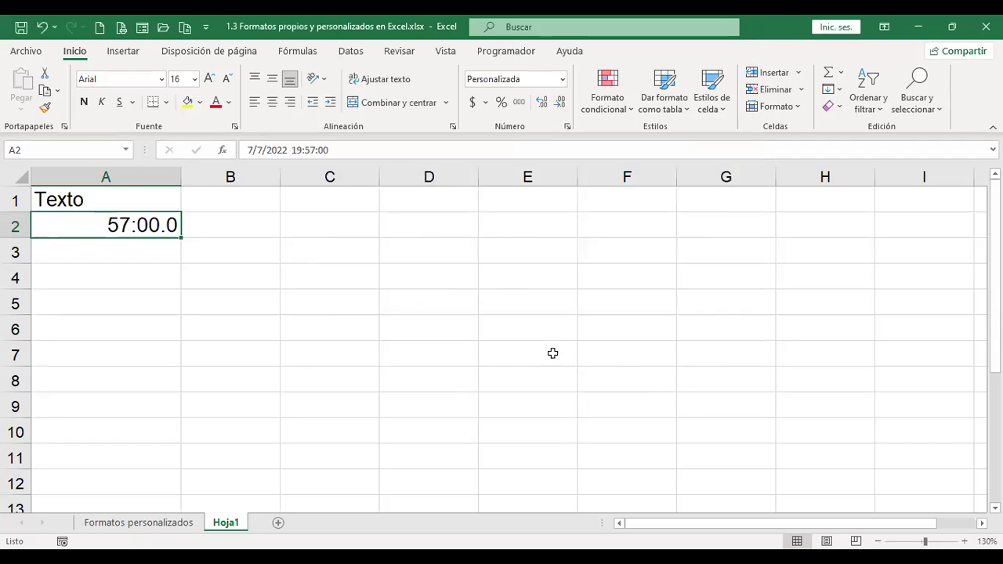
Apply the custom text format @ to cell A2, and undo that format change.
key(ctrl+1)
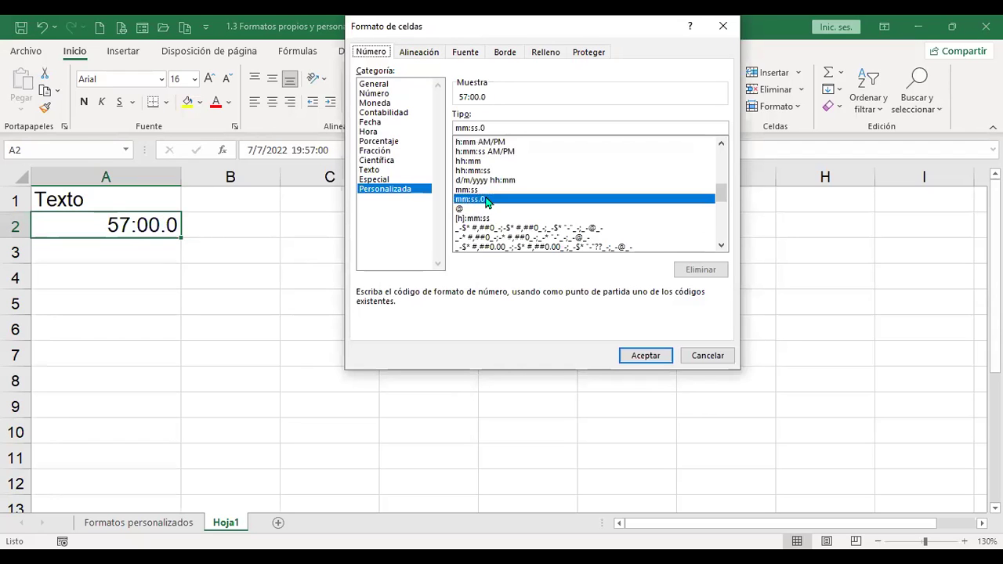
click(461, 210)
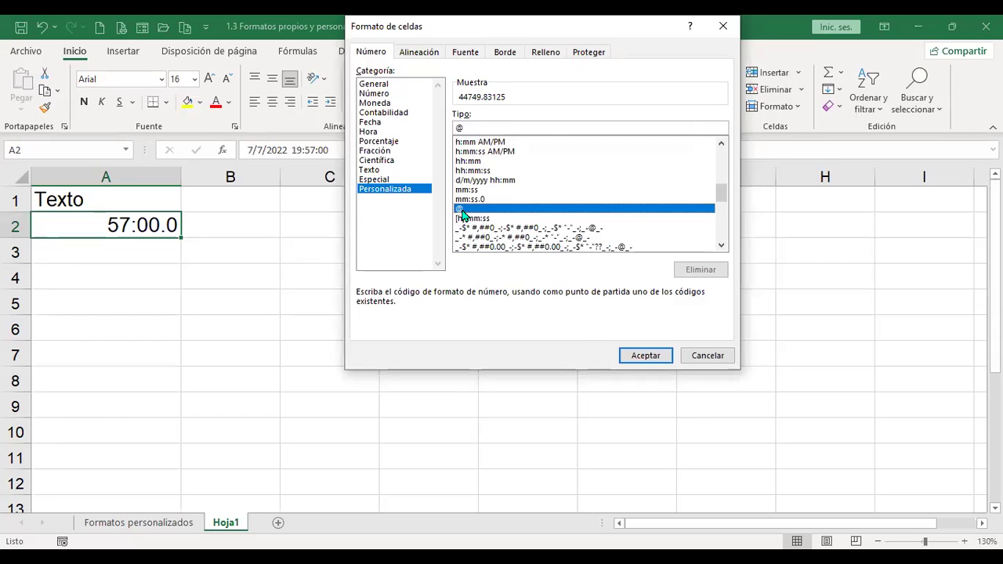
click(638, 356)
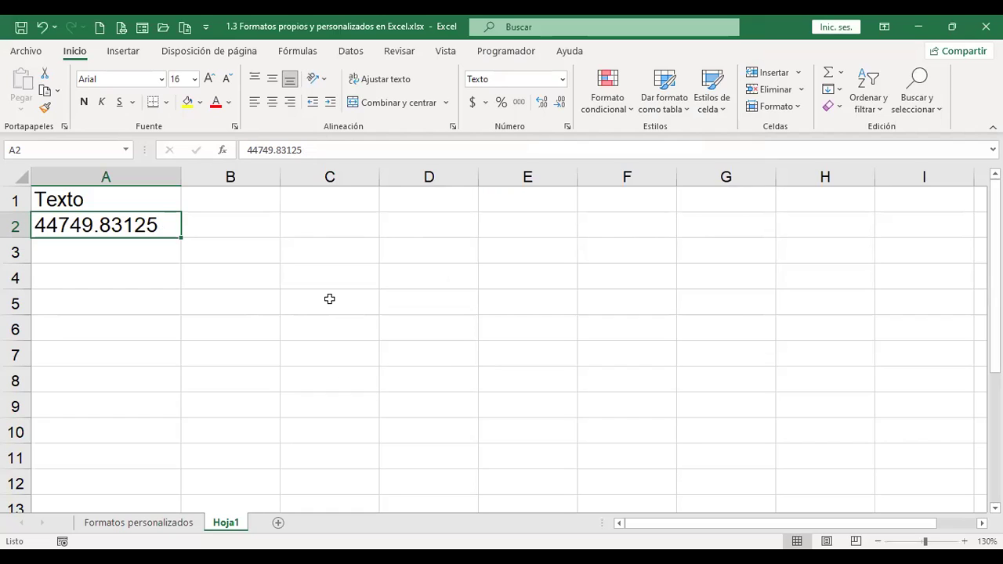
key(ctrl+z)
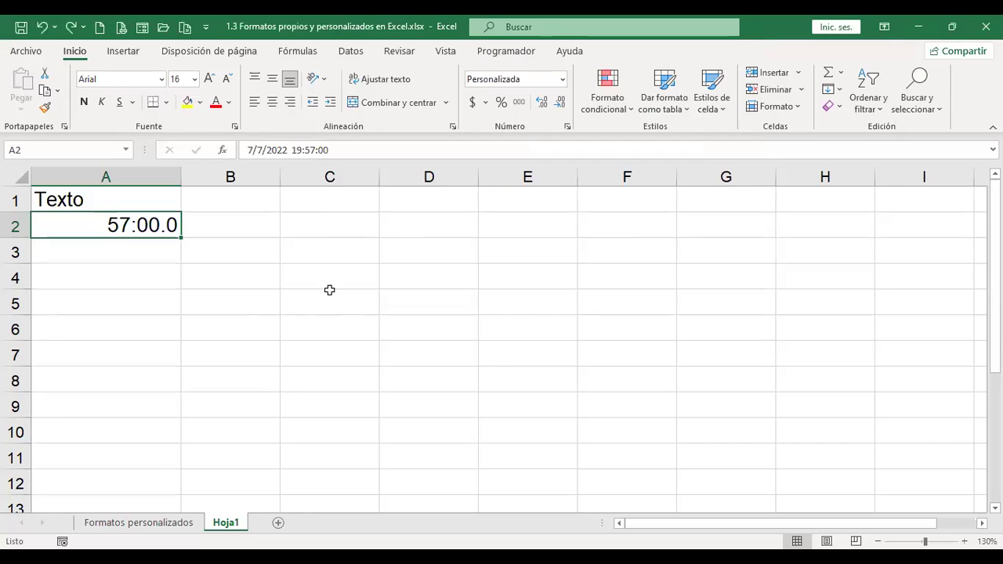
Apply the custom text format @ to cell A2.
key(ctrl+1)
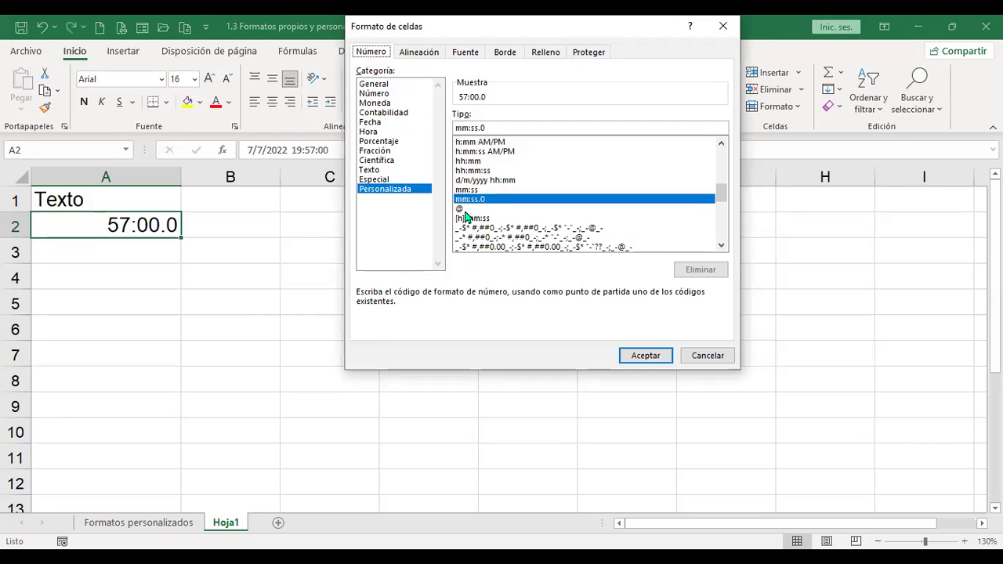
click(468, 208)
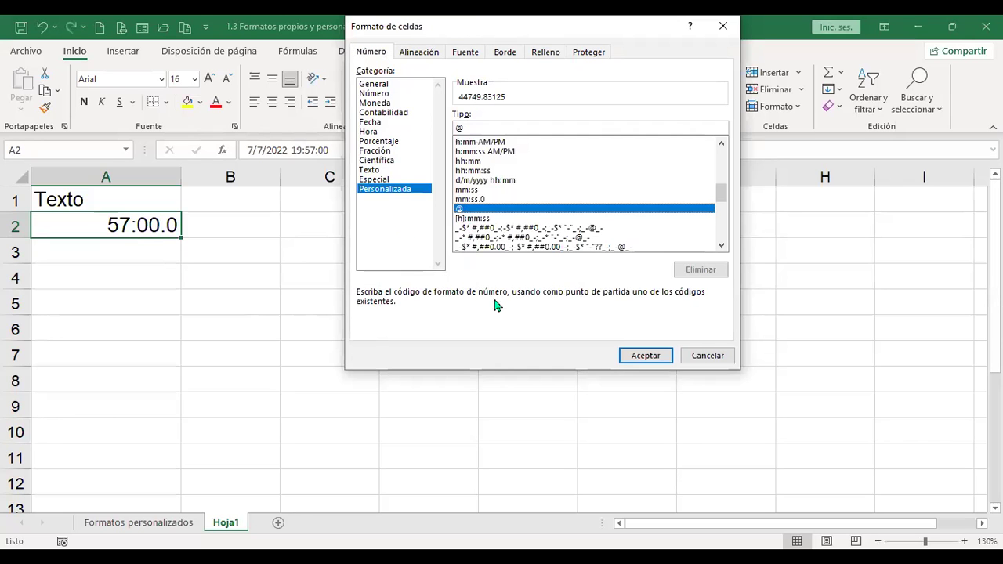
click(649, 356)
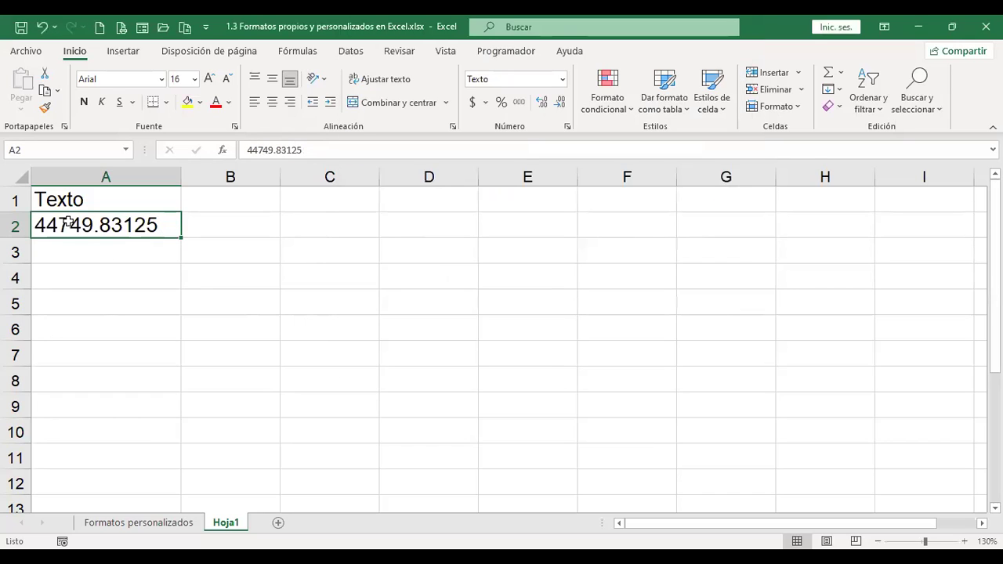
Enter the number 1 in cell A3 and keep that cell selected.
click(152, 252)
text(1)
key(Return)
key(Up)
Format cell A3 as a date (Fecha) with the type *14/3/2012.
key(ctrl+1)
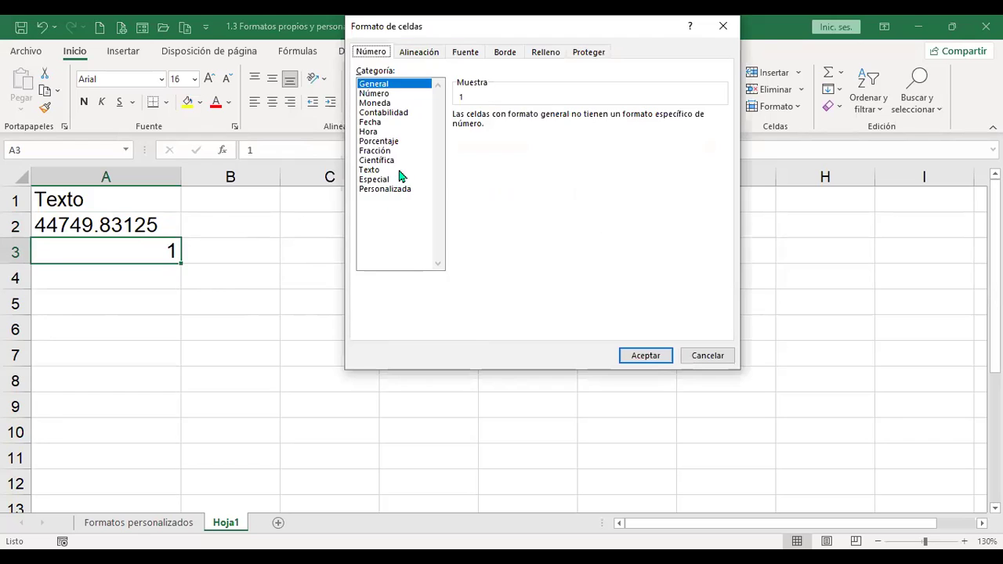
click(369, 132)
click(371, 122)
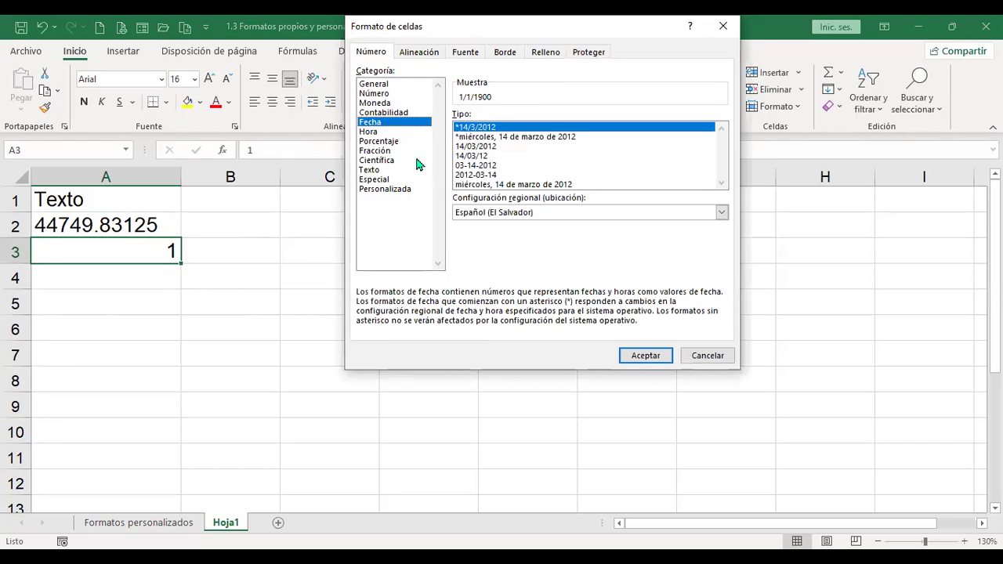
click(647, 357)
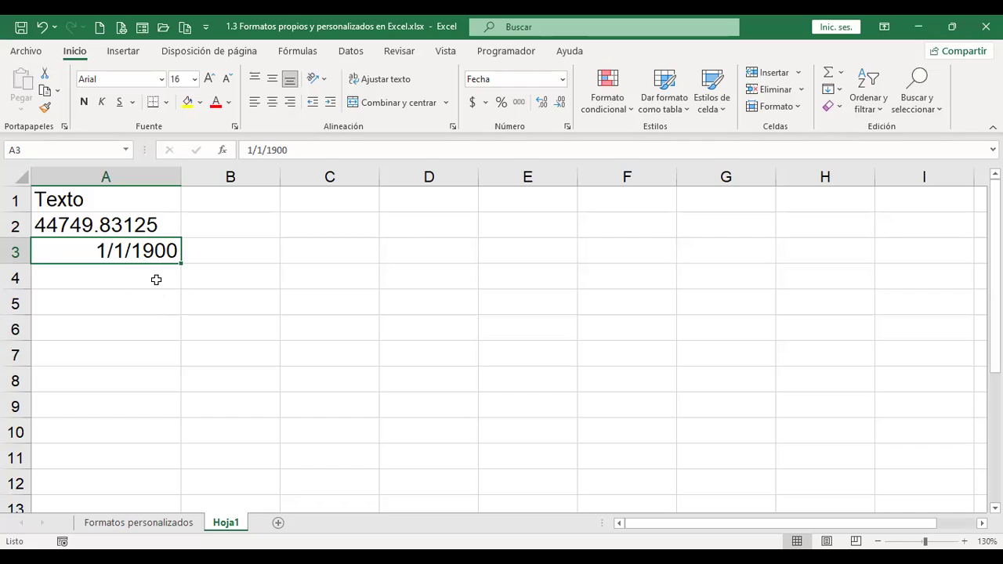
Give cell A4 the custom number format "años", enter 2 in it and keep the cell selected.
click(156, 280)
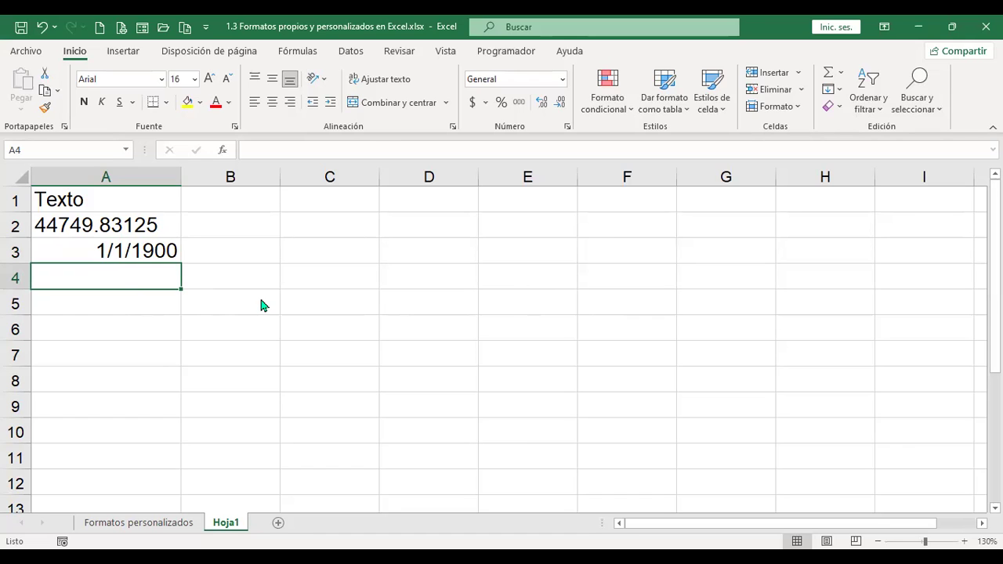
key(ctrl+1)
click(405, 189)
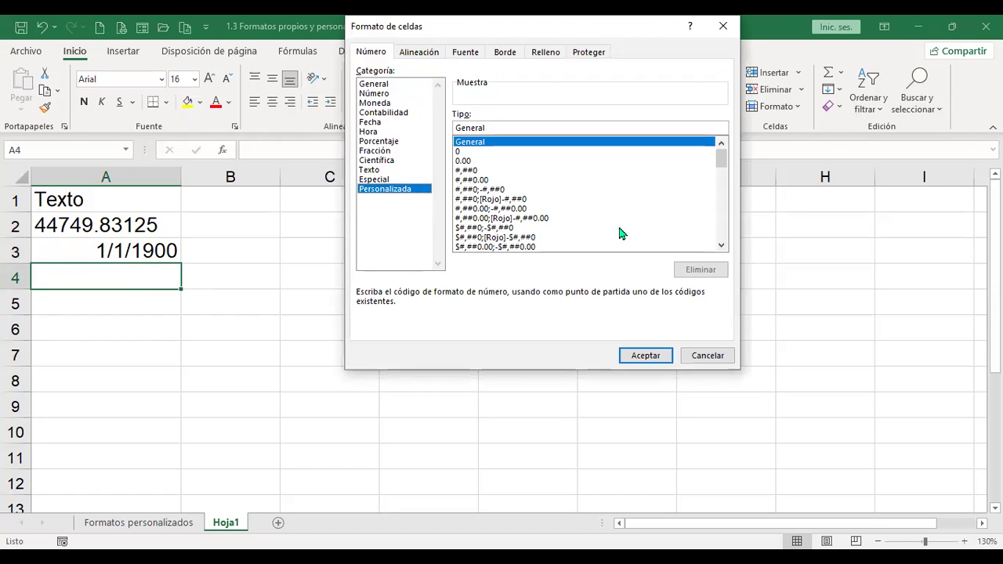
mouse_move(722, 164)
mouse_down()
mouse_move(719, 252)
mouse_move(721, 145)
mouse_up()
drag(493, 128, 448, 128)
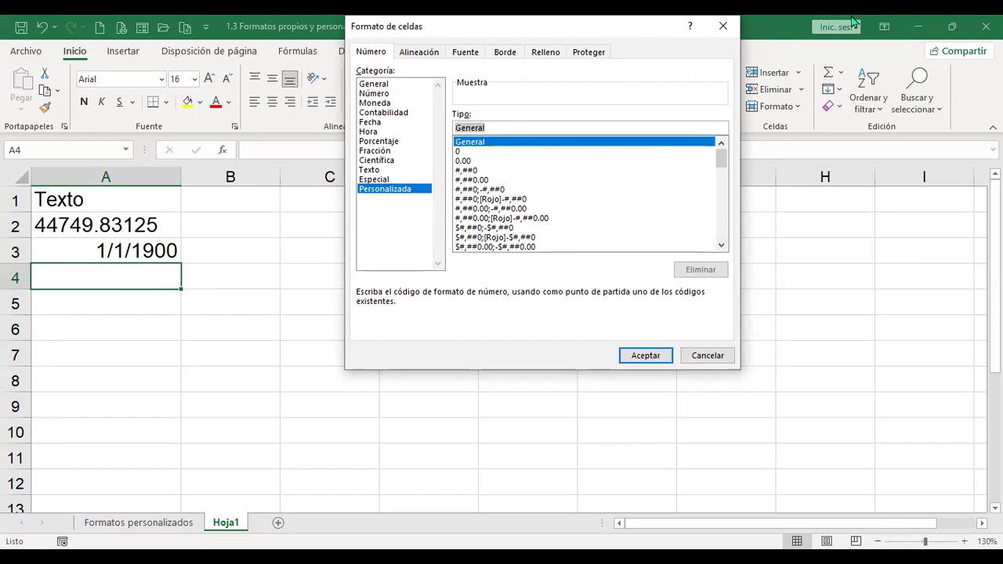
text("años)
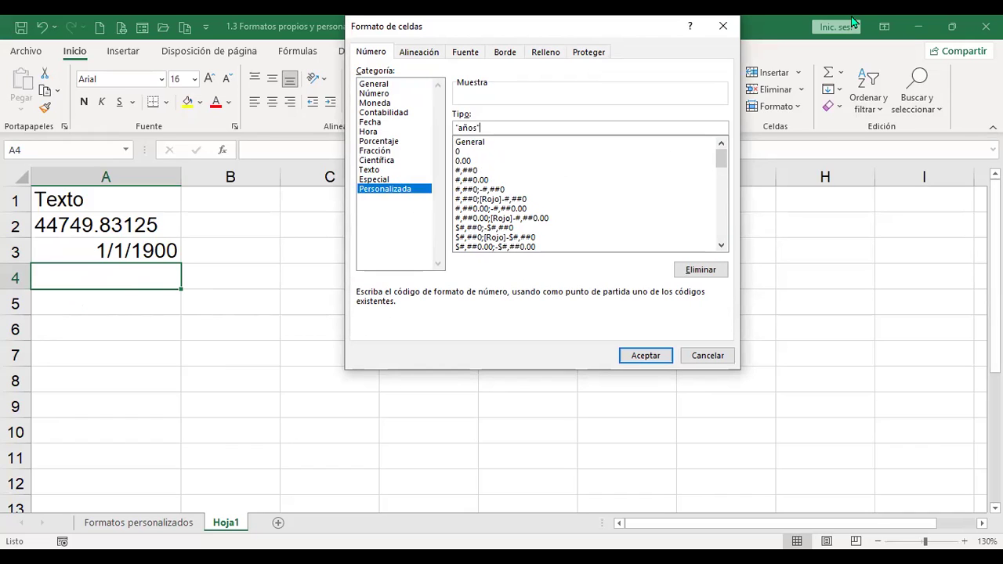
click(663, 357)
text(2)
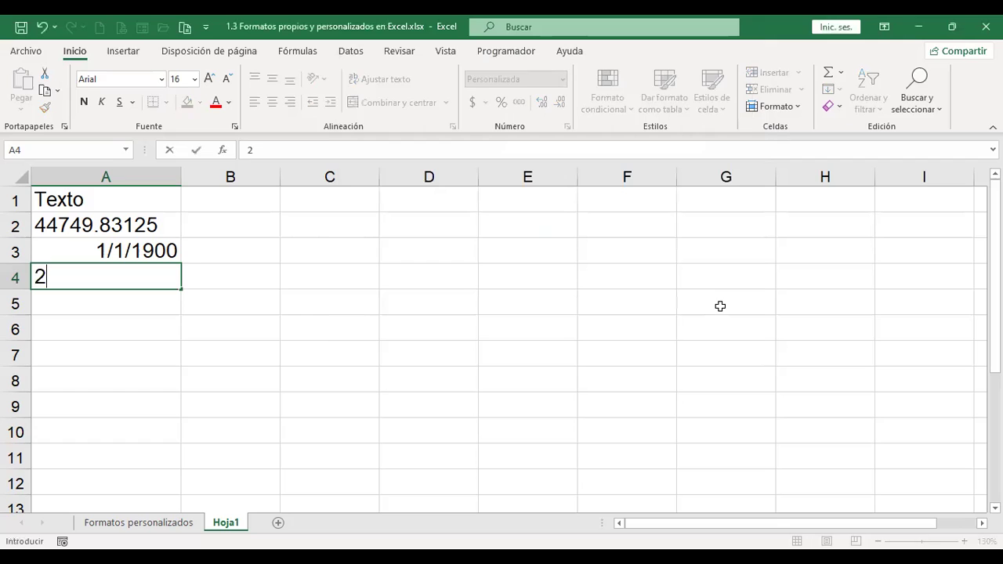
key(Return)
key(Up)
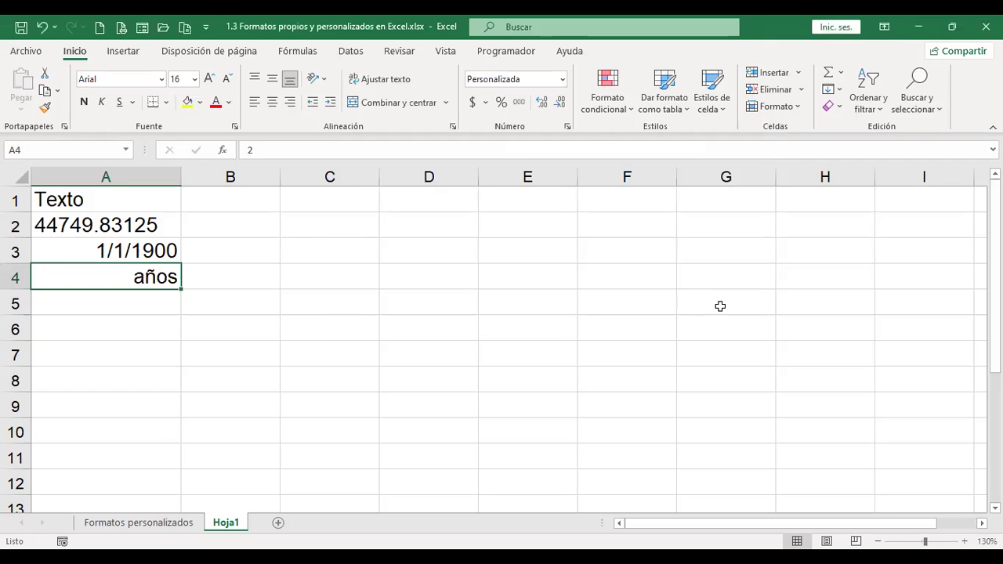
Change cell A4's custom number format to 0 "años", with a digit placeholder and a space before the text.
key(ctrl+1)
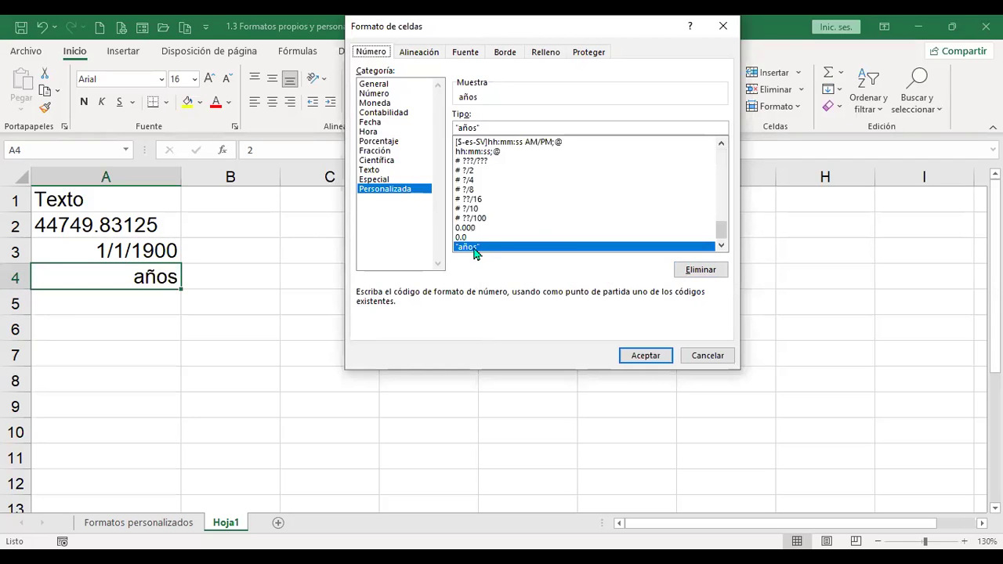
click(494, 127)
text(0)
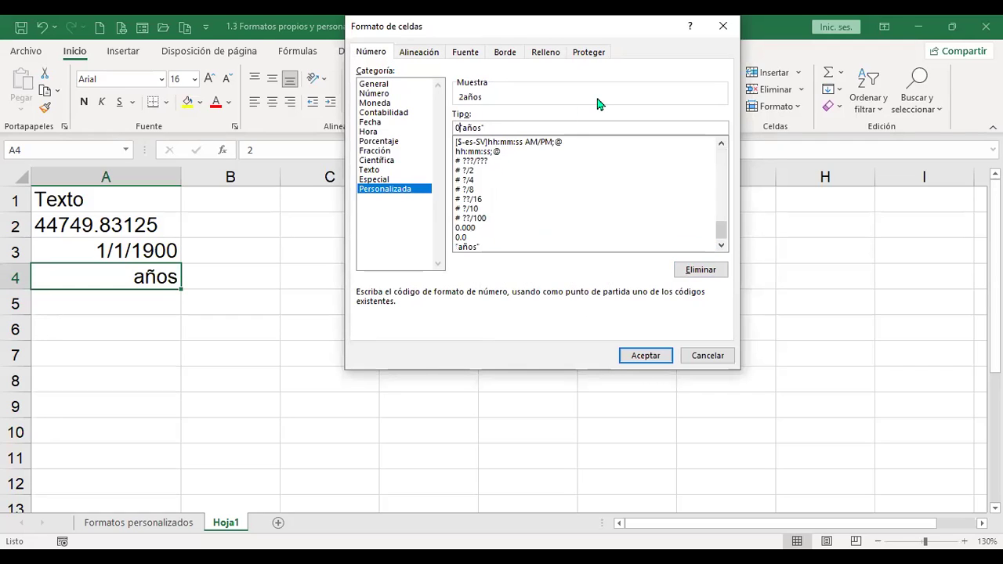
click(647, 354)
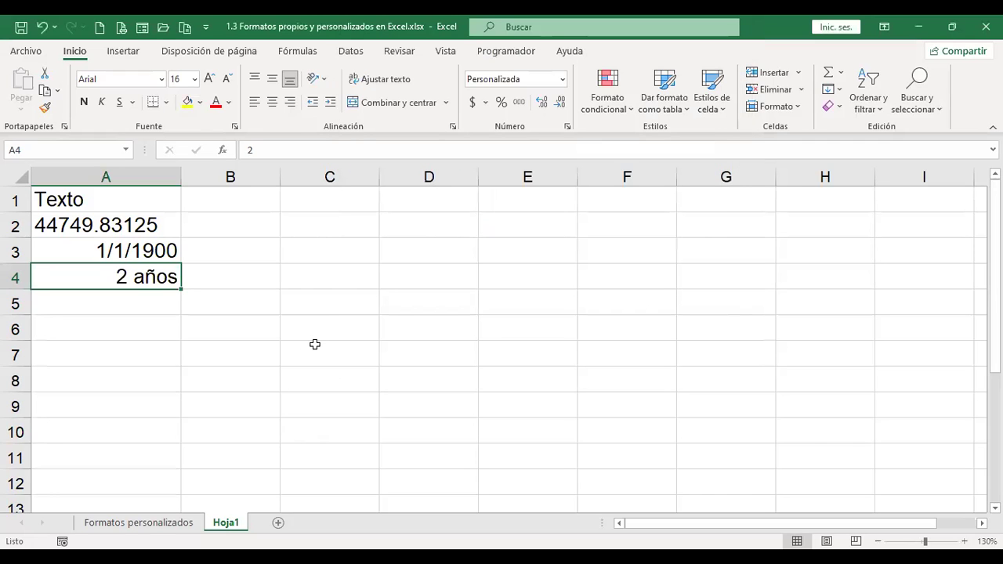
Enter 3 in cell A4, replace it with 4, and check the cell's custom format code without changing it.
text(3)
key(Return)
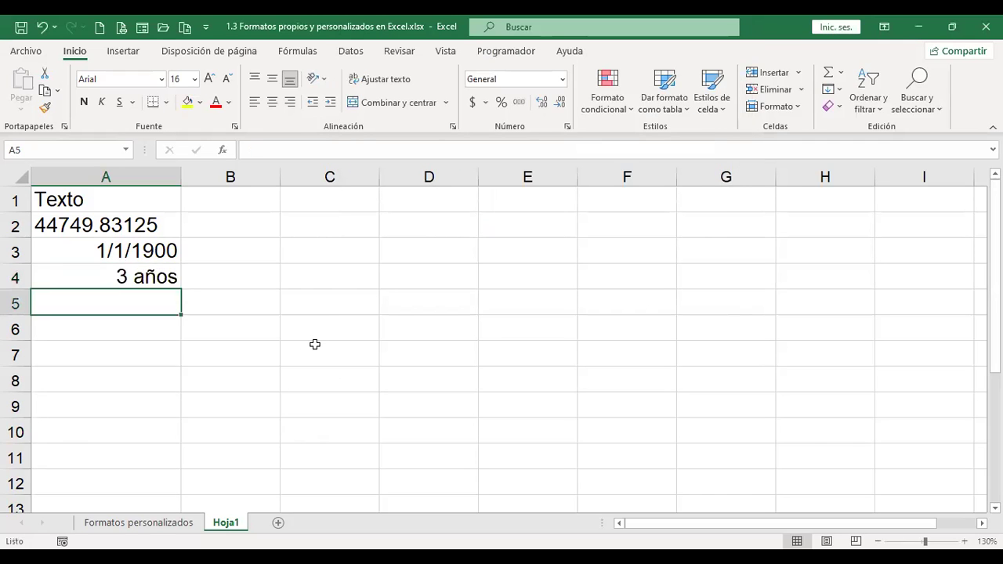
key(Up)
text(4)
key(Return)
key(Up)
key(ctrl+1)
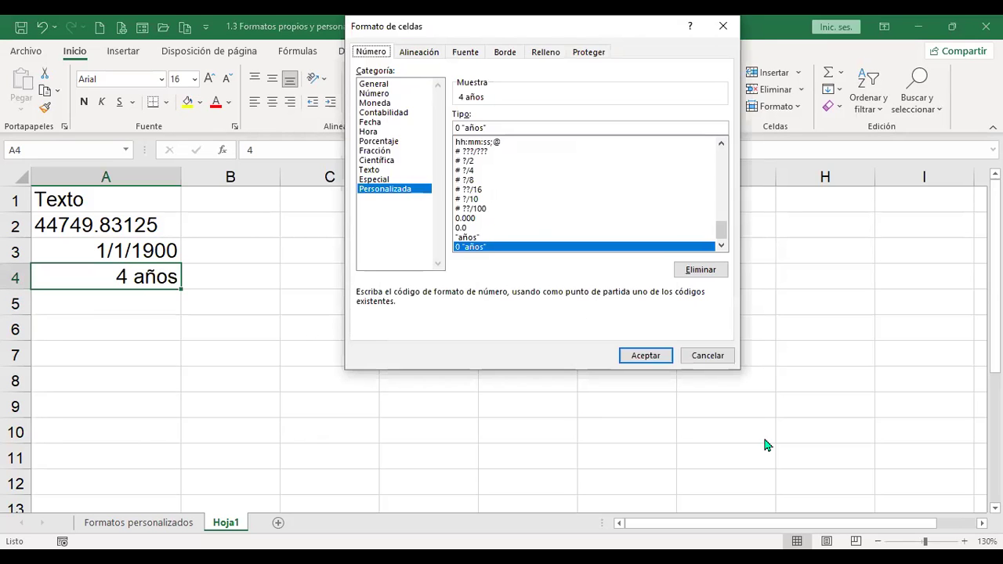
click(707, 355)
Apply the custom number format 00000000-0 to the range A5:A8.
drag(146, 298, 138, 379)
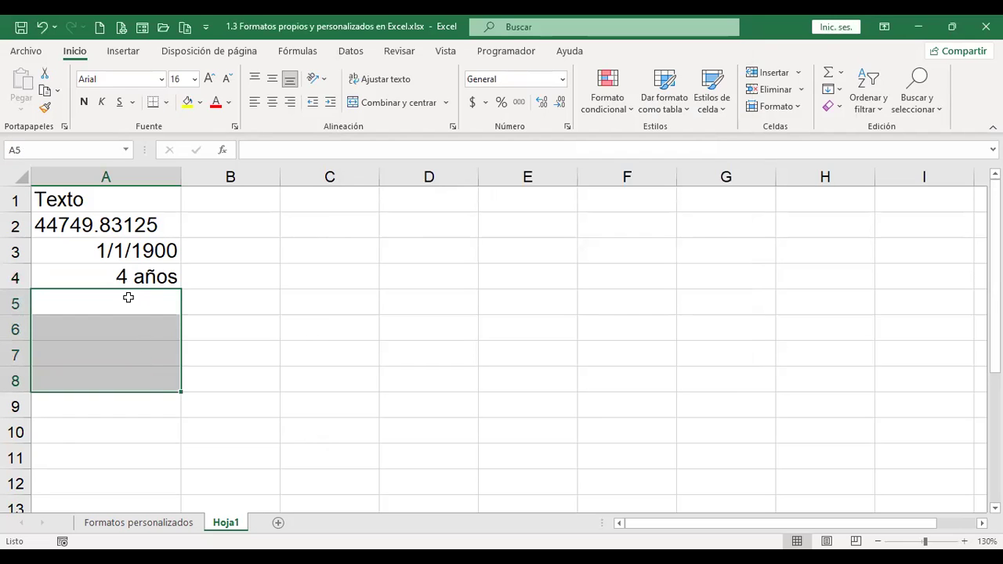
key(ctrl+1)
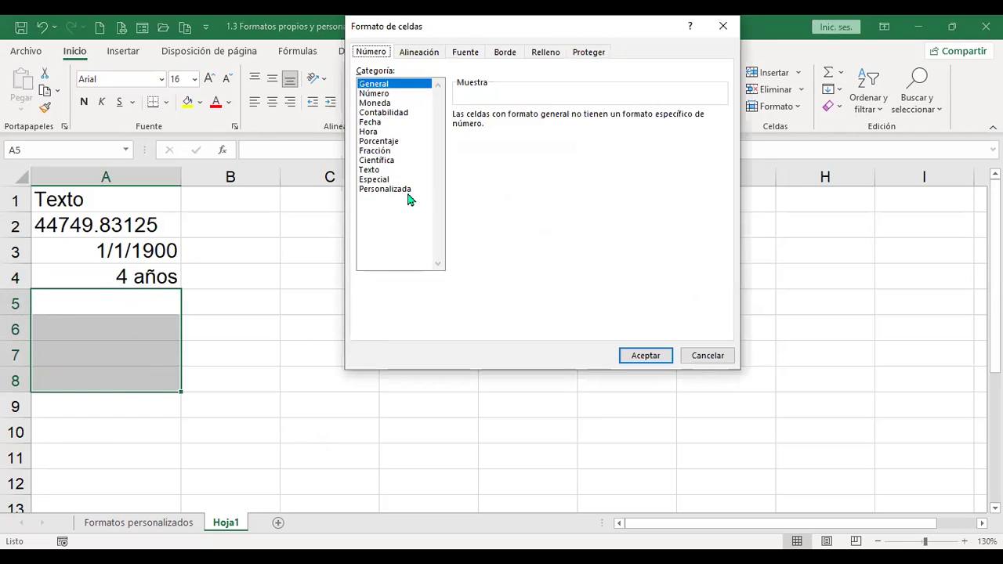
click(408, 189)
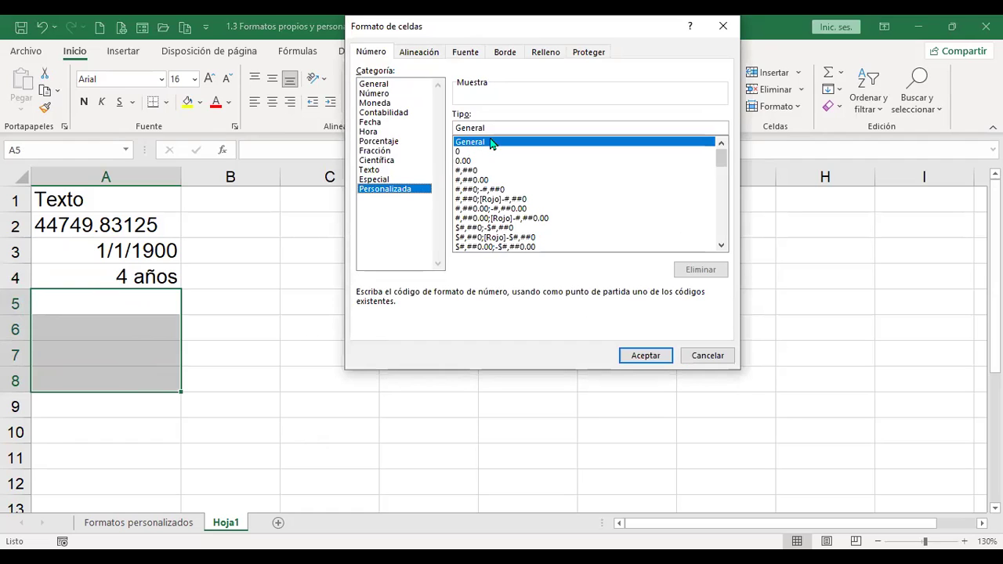
drag(492, 128, 449, 127)
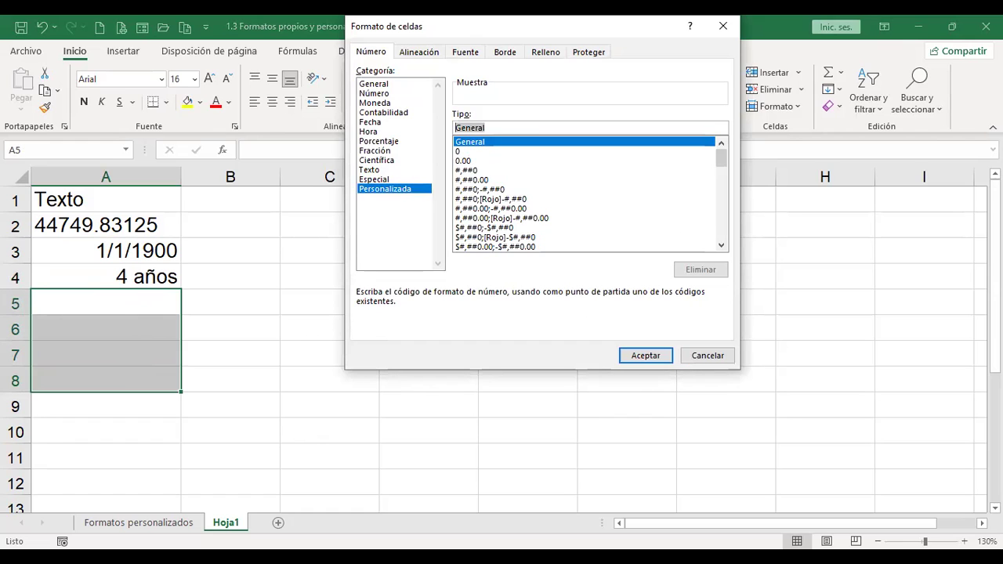
text(00000000-0)
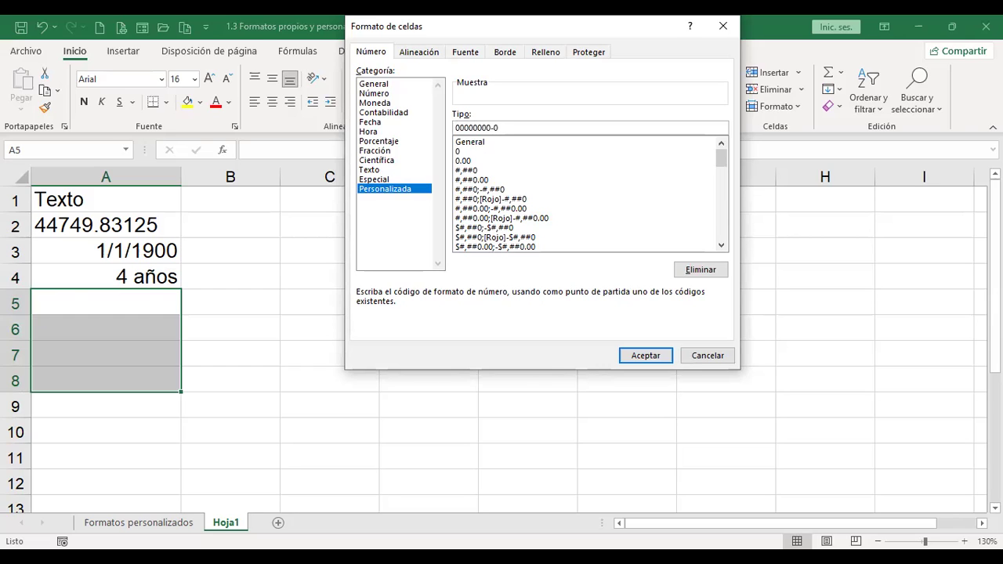
click(637, 355)
Enter the number 123456789 in cell A5 and keep that cell selected.
click(136, 306)
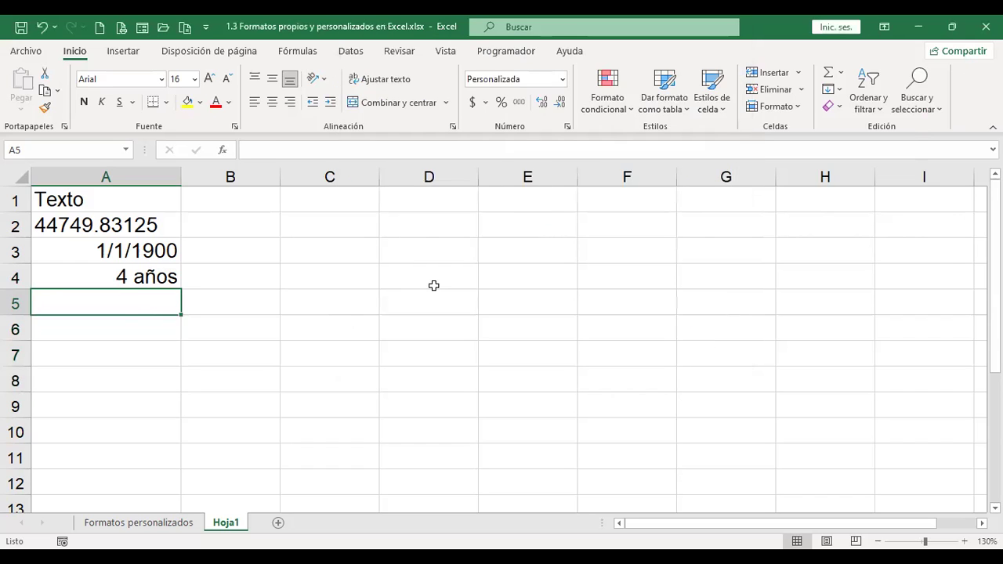
text(0123456789)
key(Return)
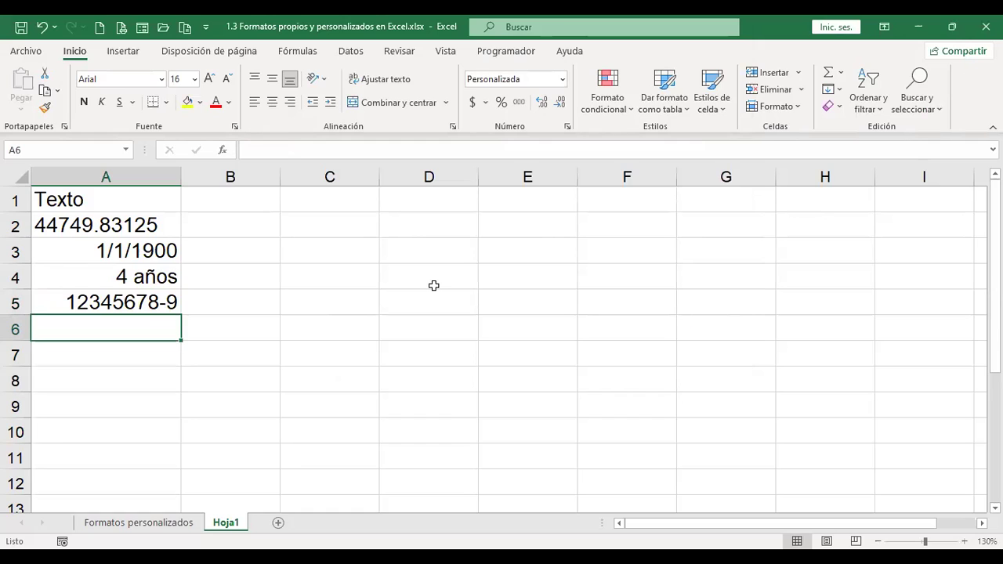
key(Up)
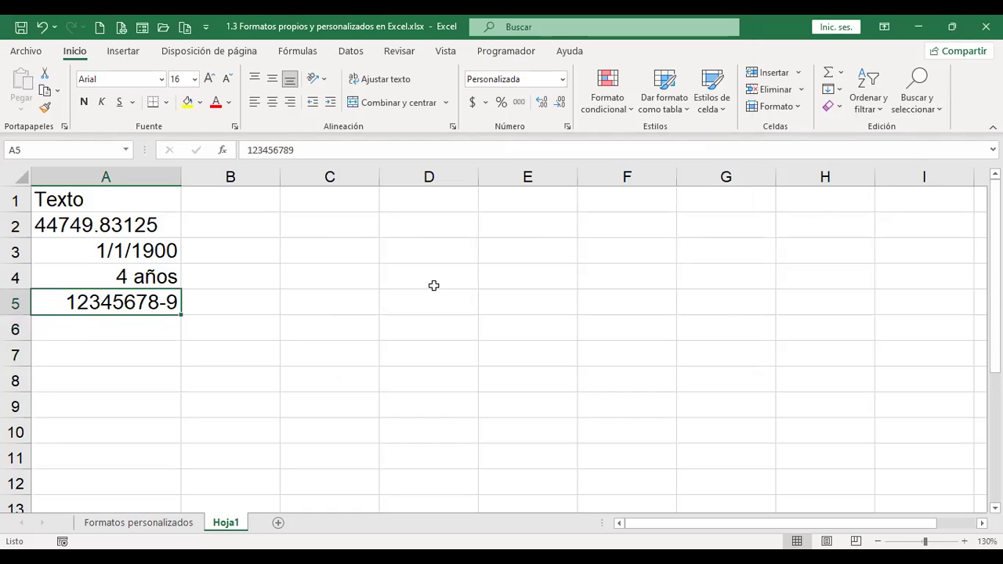